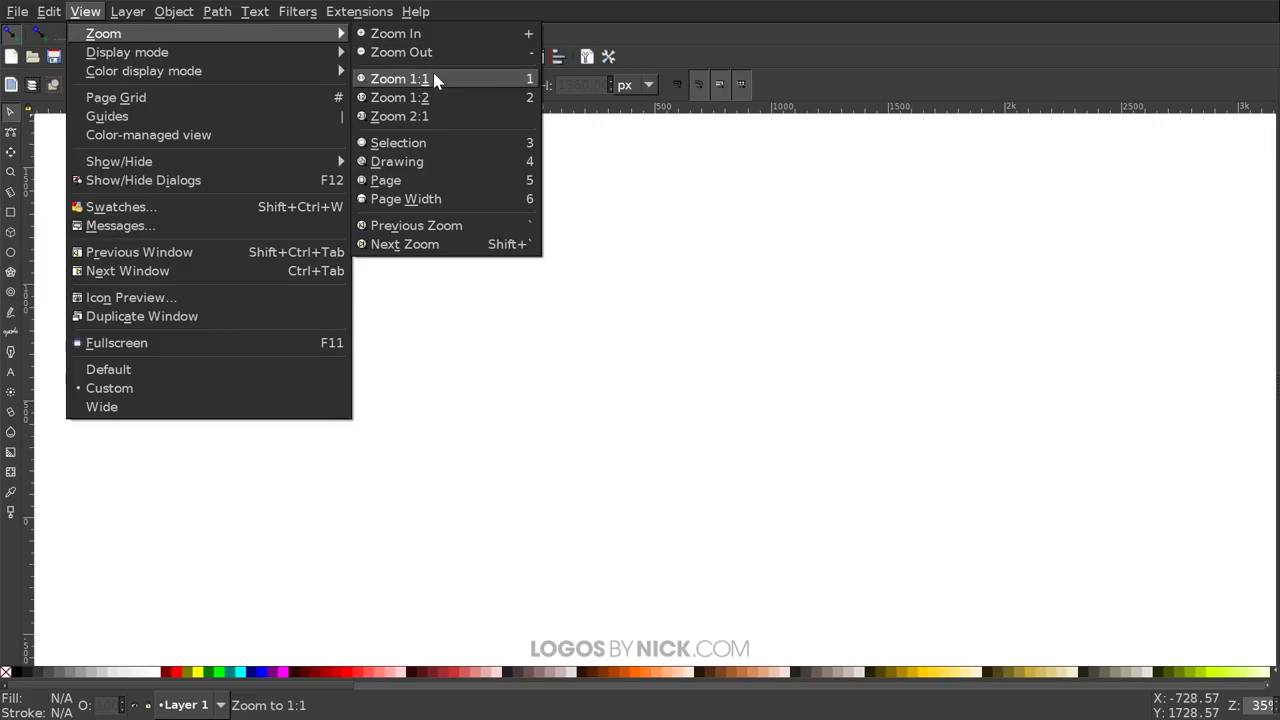
Set the canvas zoom to 1:1 and open the Fill and Stroke settings
{"action": "left_click", "coordinate": [436, 80]}
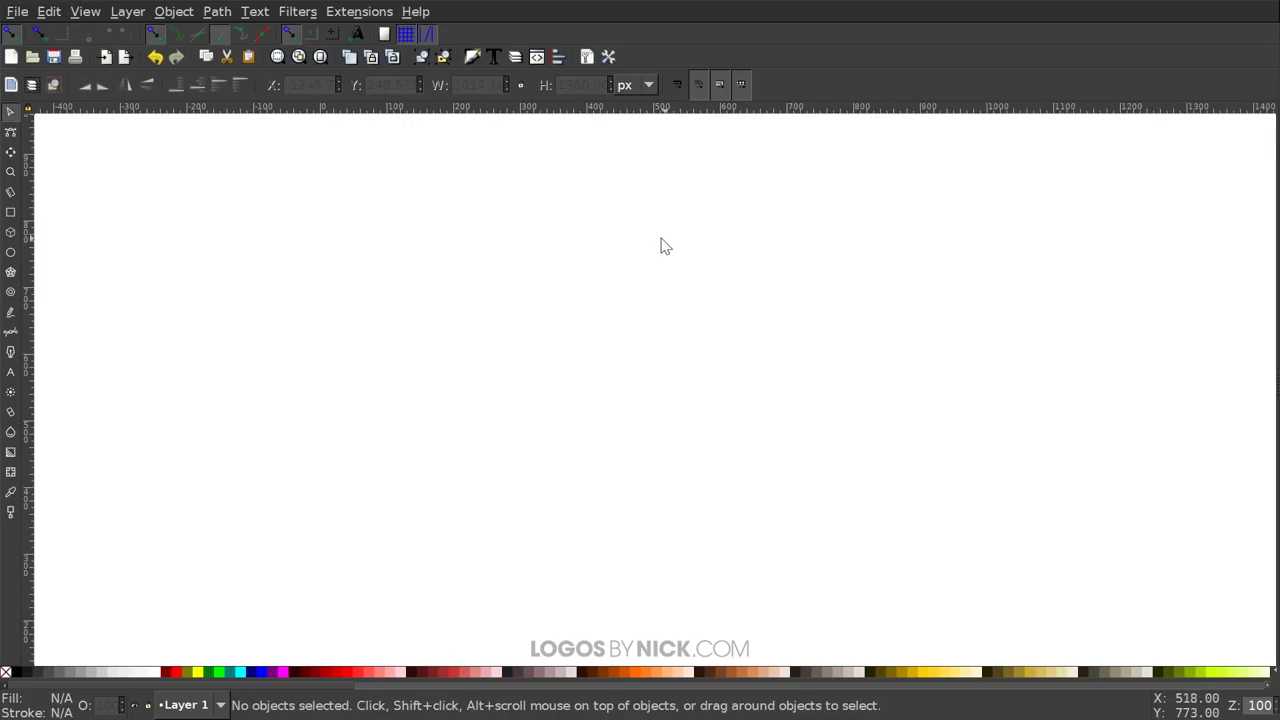
{"action": "left_click", "coordinate": [472, 57]}
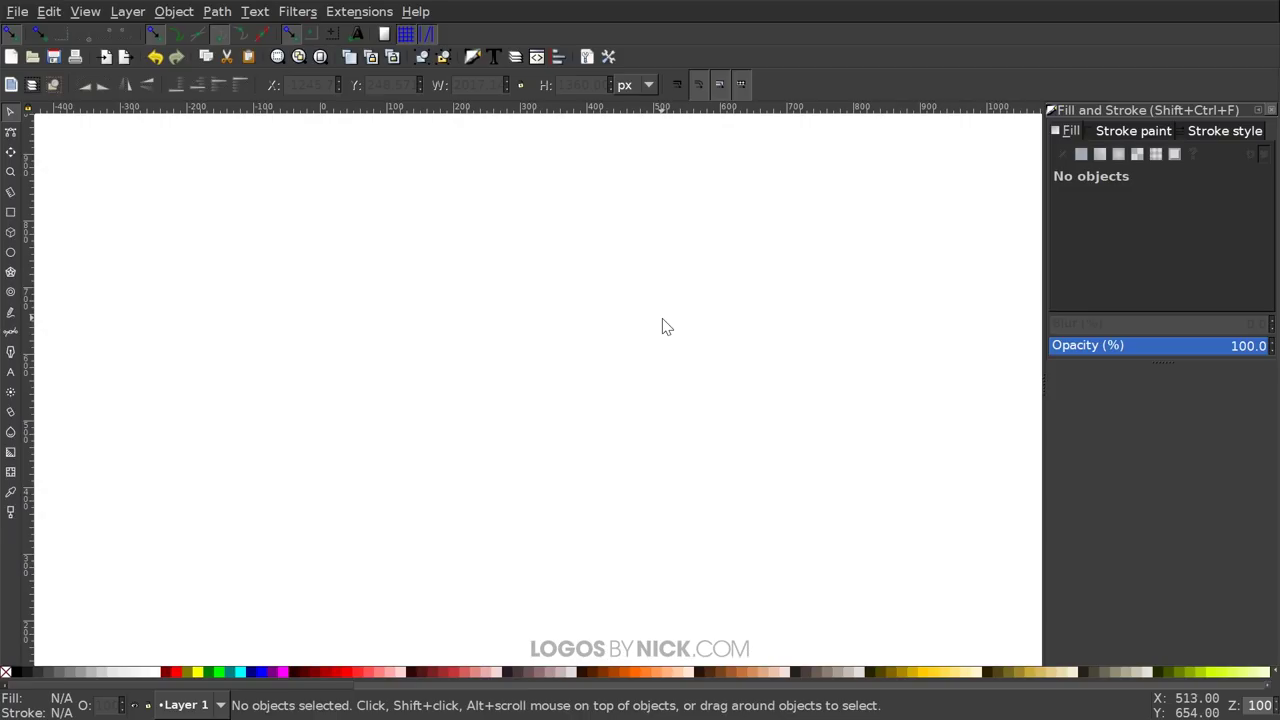
Draw a black square 34 px wide and 34 px high on the empty canvas with the Rectangle tool
{"action": "left_click", "coordinate": [11, 212]}
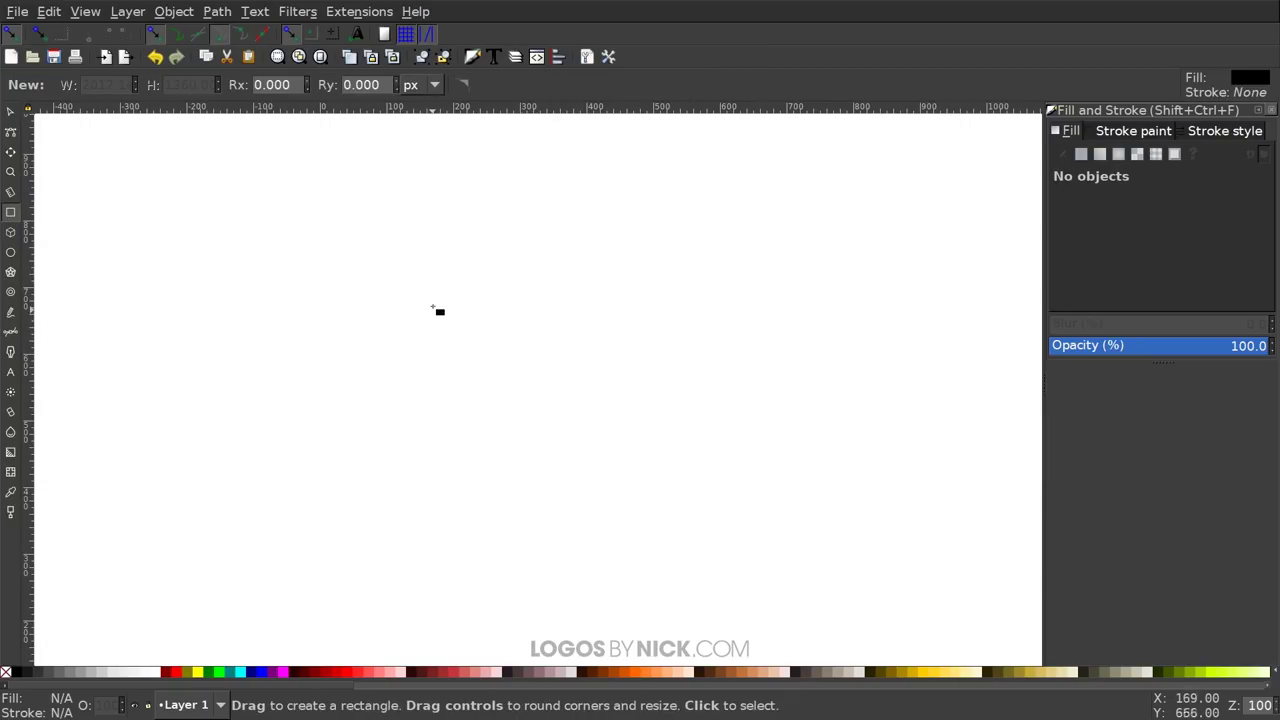
{"action": "mouse_move", "coordinate": [433, 307]}
{"action": "left_mouse_down"}
{"action": "mouse_move", "coordinate": [451, 303]}
{"action": "mouse_move", "coordinate": [466, 326]}
{"action": "mouse_move", "coordinate": [451, 307]}
{"action": "left_mouse_up"}
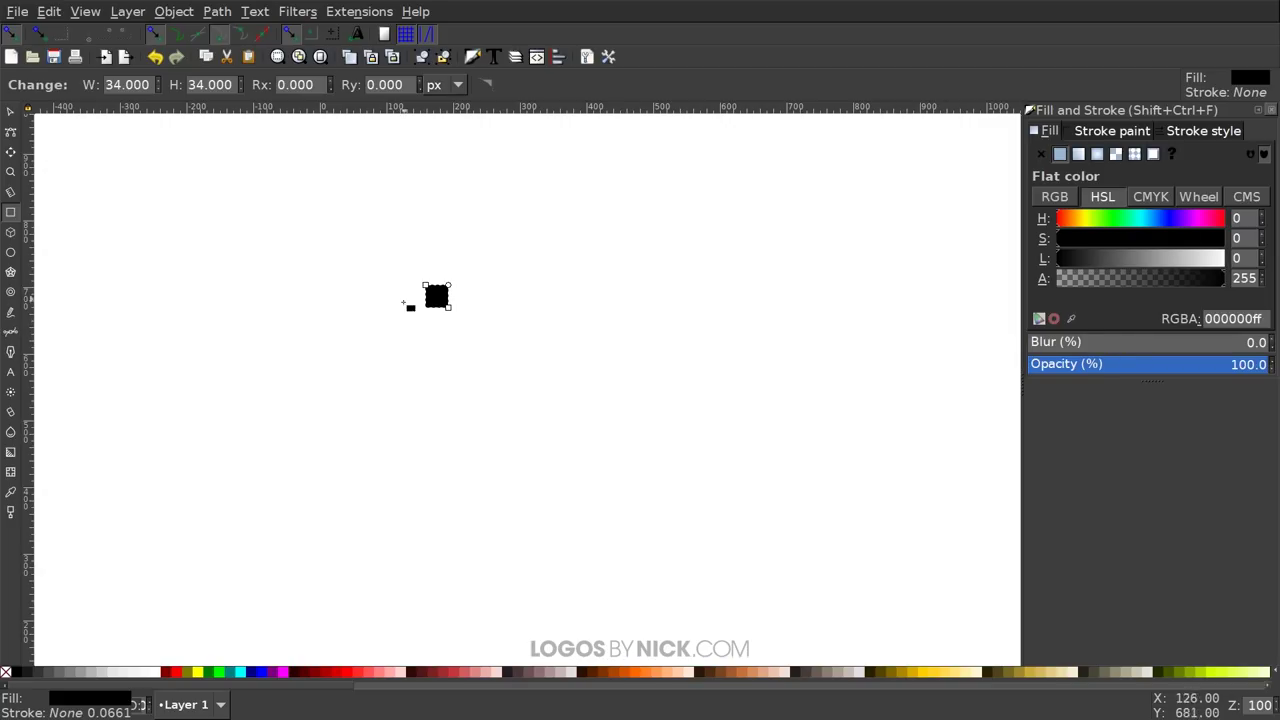
{"action": "scroll", "coordinate": [448, 332], "scroll_direction": "up", "scroll_amount": 1}
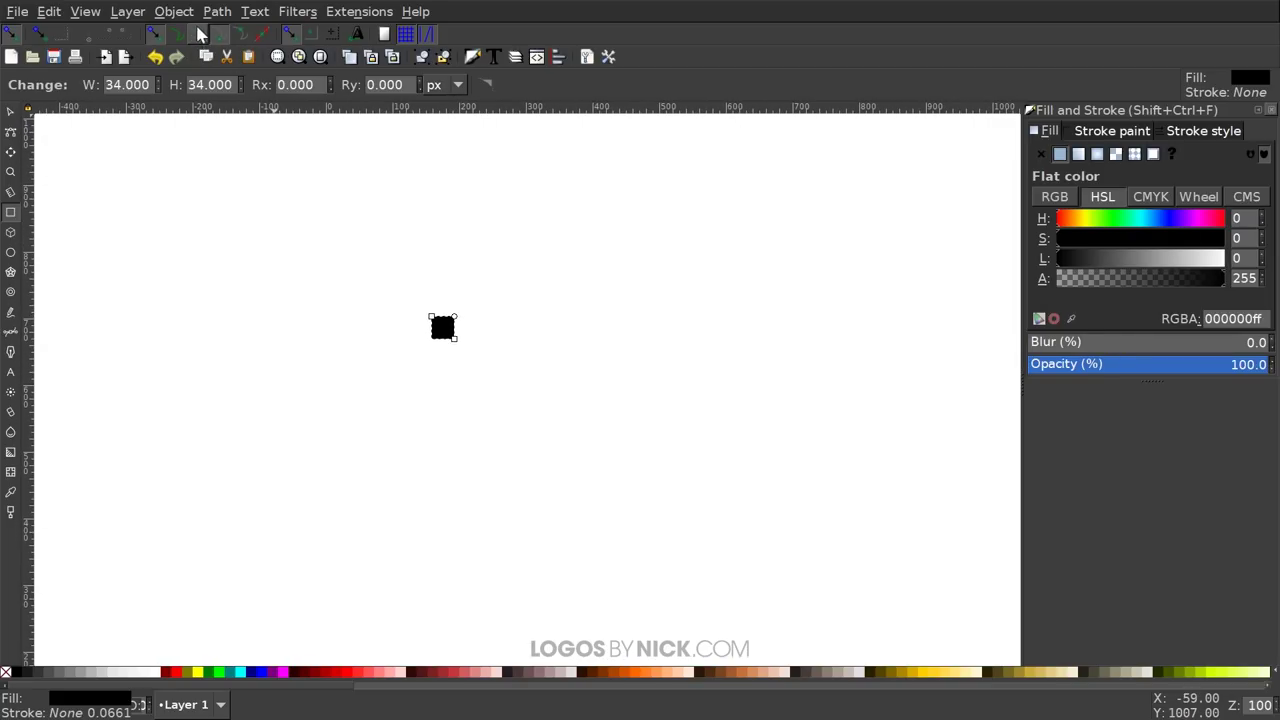
Convert the square to a path and lower its opacity to about 48%
{"action": "left_click", "coordinate": [216, 11]}
{"action": "left_click", "coordinate": [240, 33]}
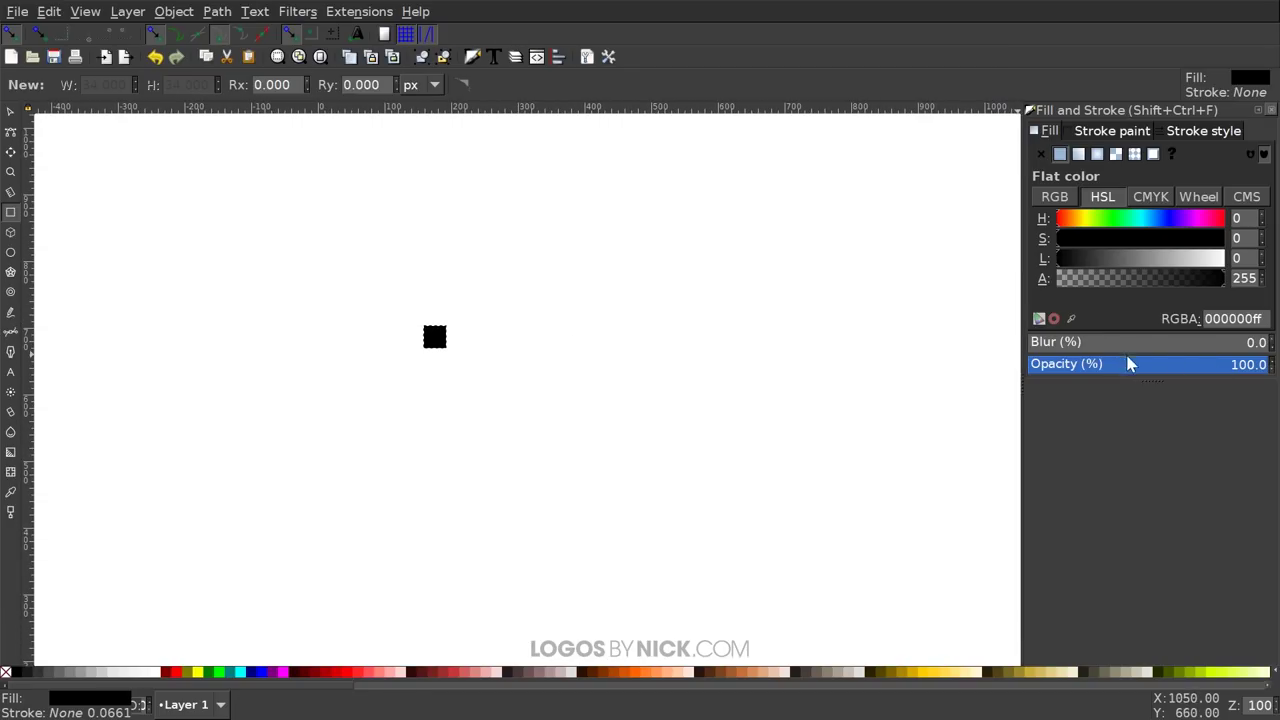
{"action": "left_click_drag", "start_coordinate": [1136, 367], "coordinate": [1148, 366]}
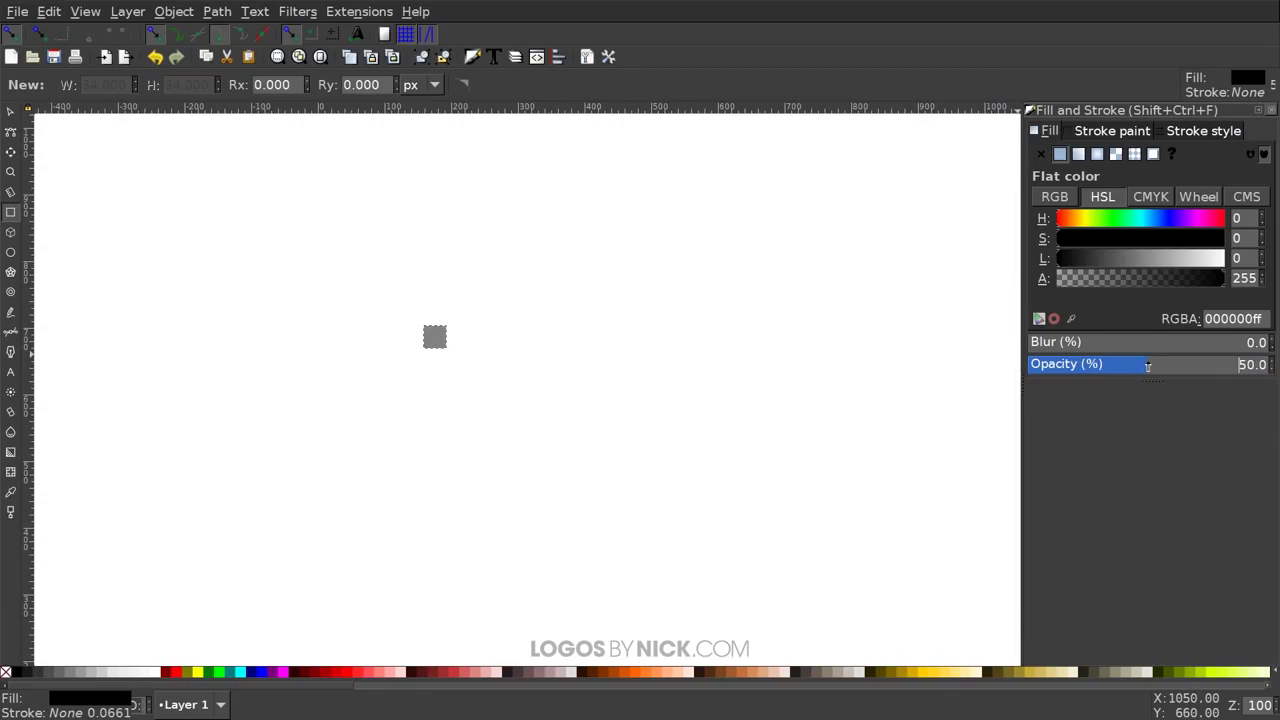
{"action": "left_click_drag", "start_coordinate": [571, 337], "coordinate": [537, 313]}
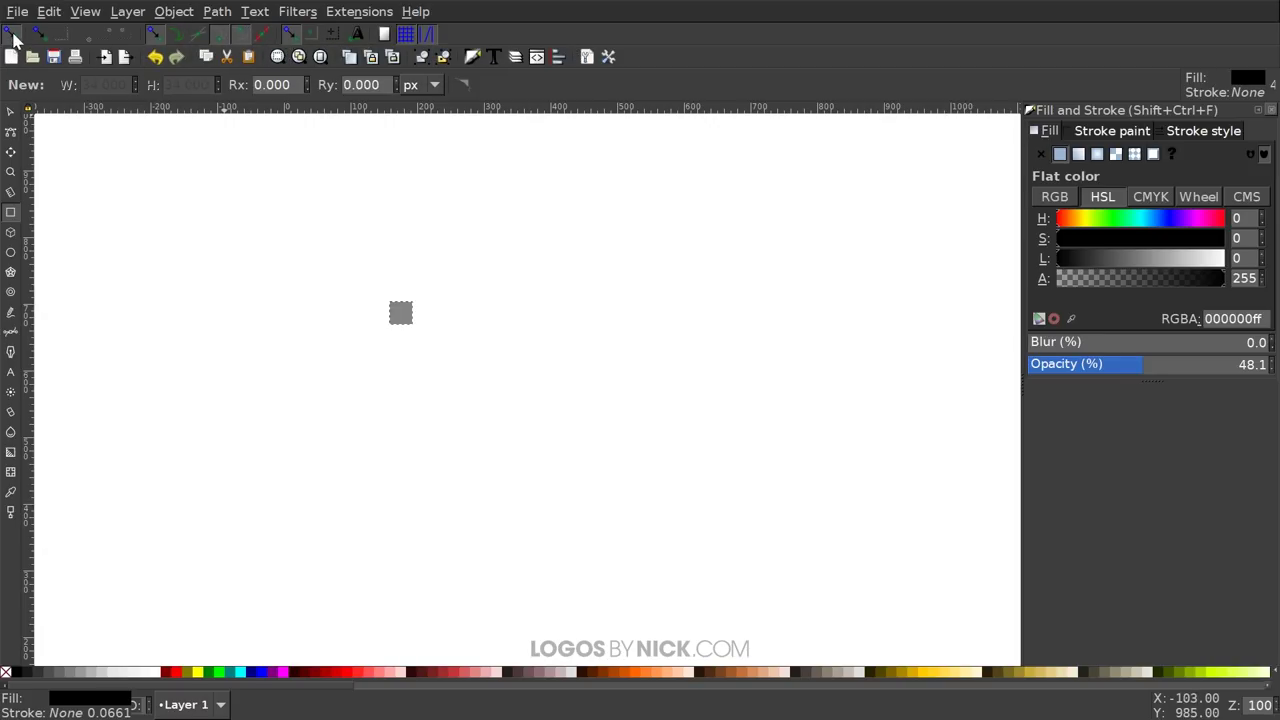
{"action": "left_click", "coordinate": [161, 36]}
{"action": "left_click", "coordinate": [158, 36]}
{"action": "mouse_move", "coordinate": [485, 321]}
{"action": "left_mouse_down"}
{"action": "mouse_move", "coordinate": [525, 349]}
{"action": "mouse_move", "coordinate": [452, 347]}
{"action": "left_mouse_up"}
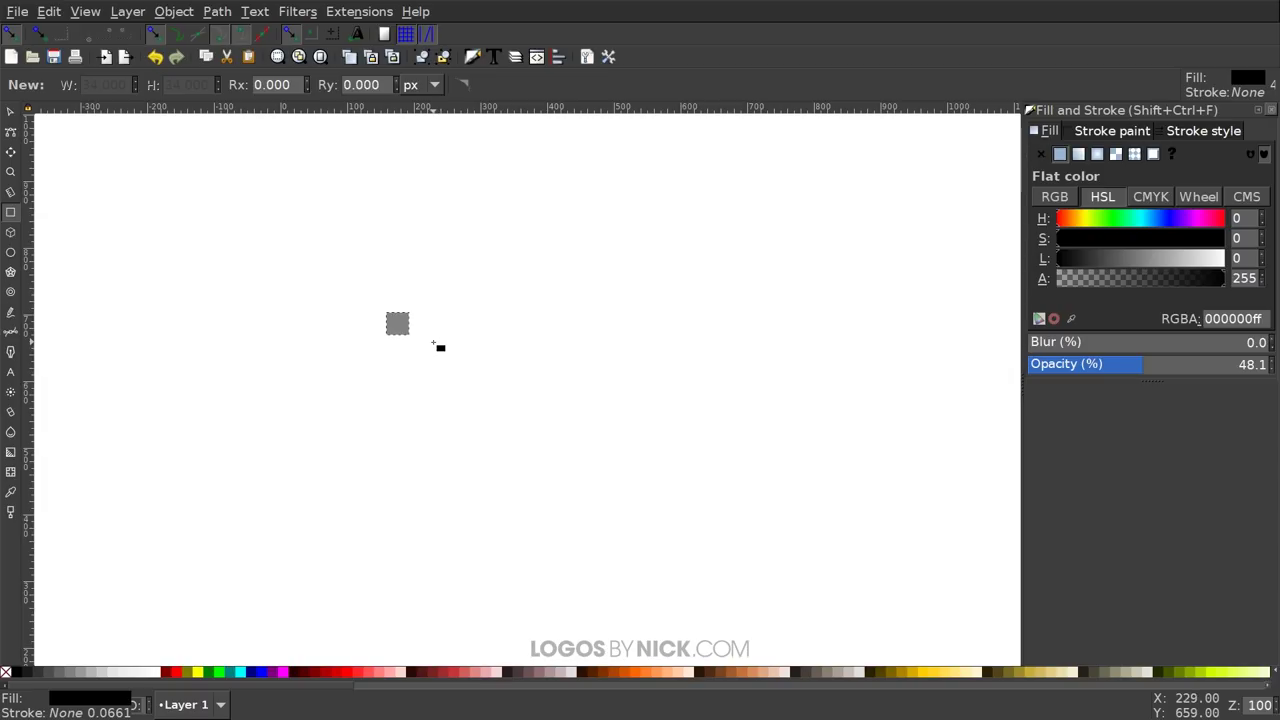
{"action": "left_click_drag", "start_coordinate": [433, 344], "coordinate": [451, 291]}
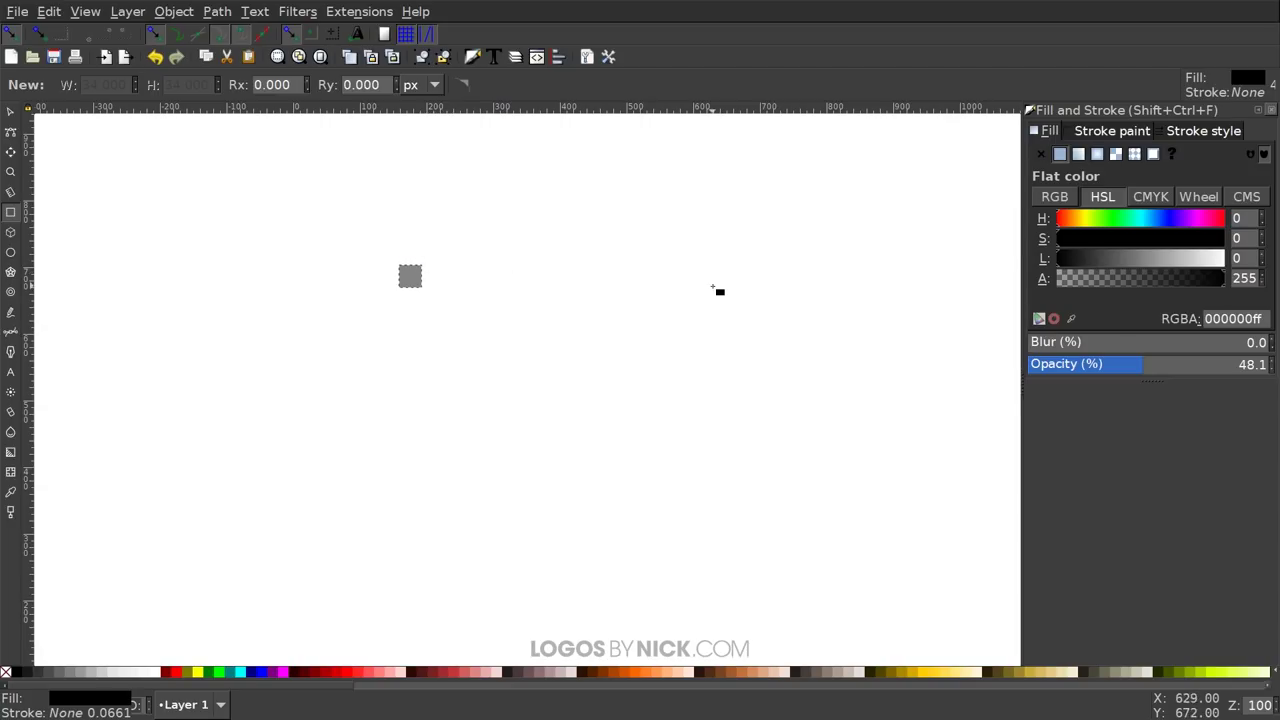
Create tiled clones of the square with P1 simple translation symmetry in 20 rows and 20 columns
{"action": "left_click", "coordinate": [50, 12]}
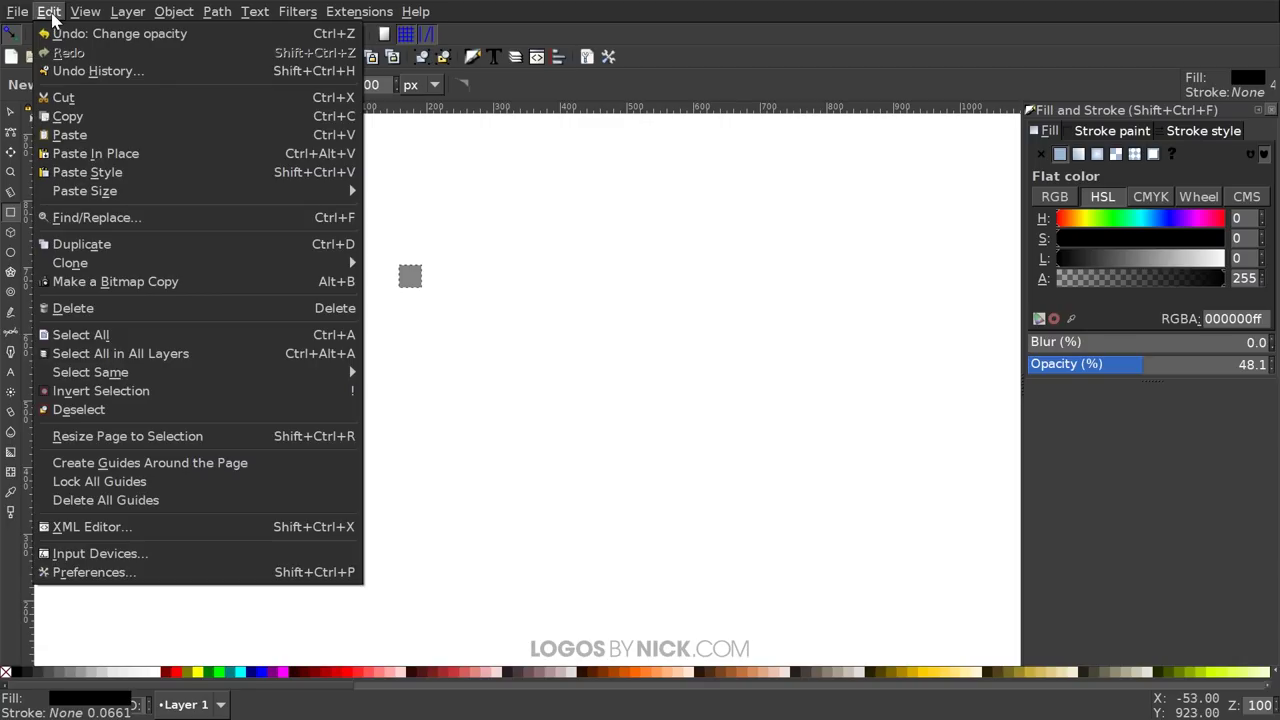
{"action": "mouse_move", "coordinate": [170, 265]}
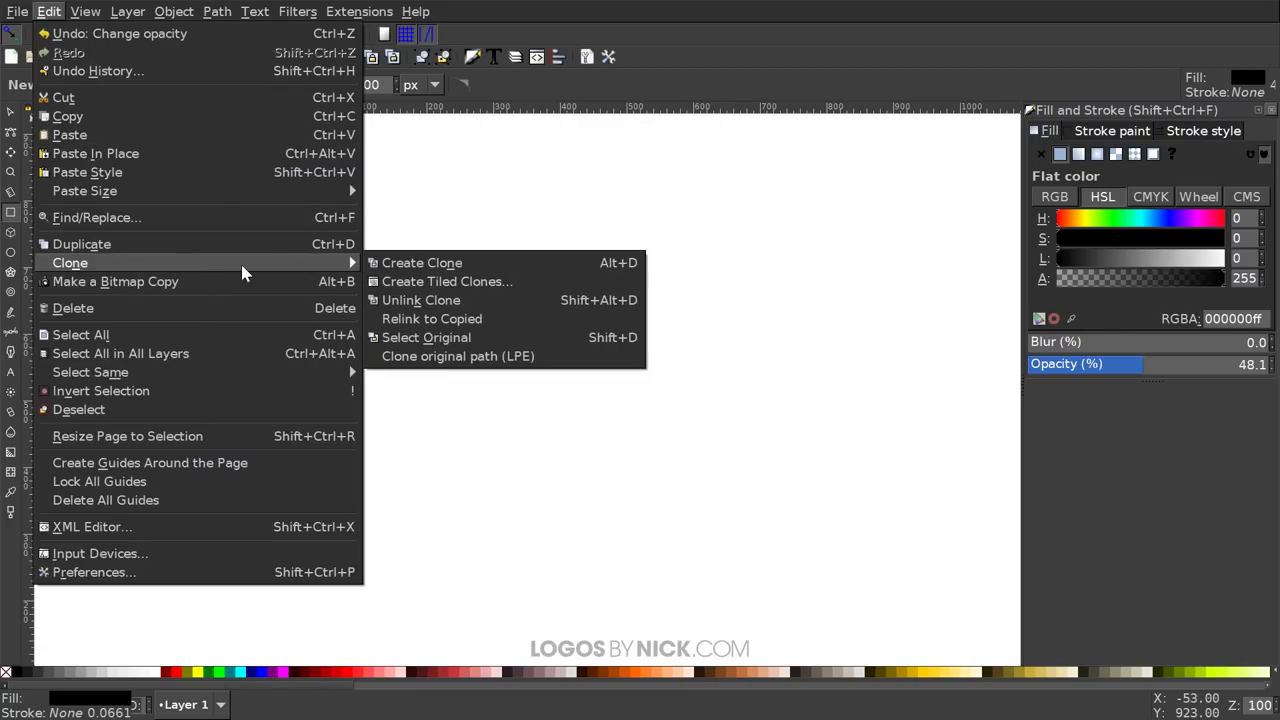
{"action": "left_click", "coordinate": [453, 285]}
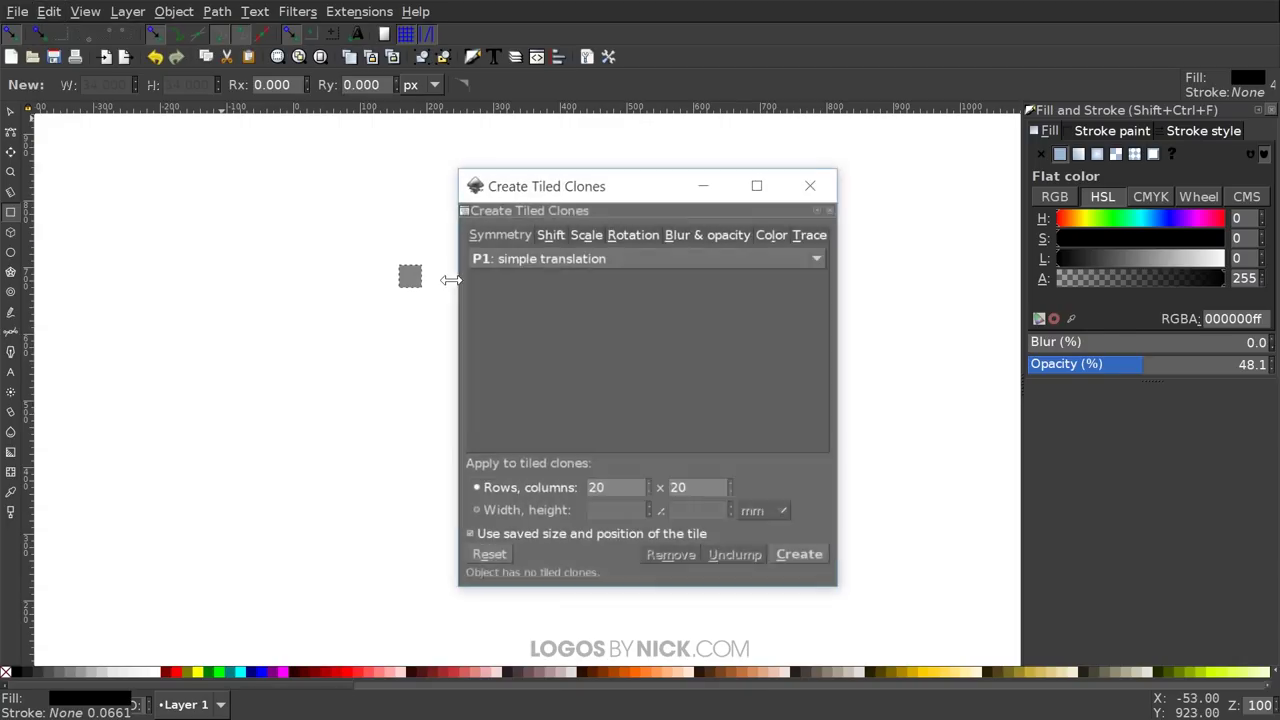
{"action": "left_click_drag", "start_coordinate": [646, 185], "coordinate": [675, 130]}
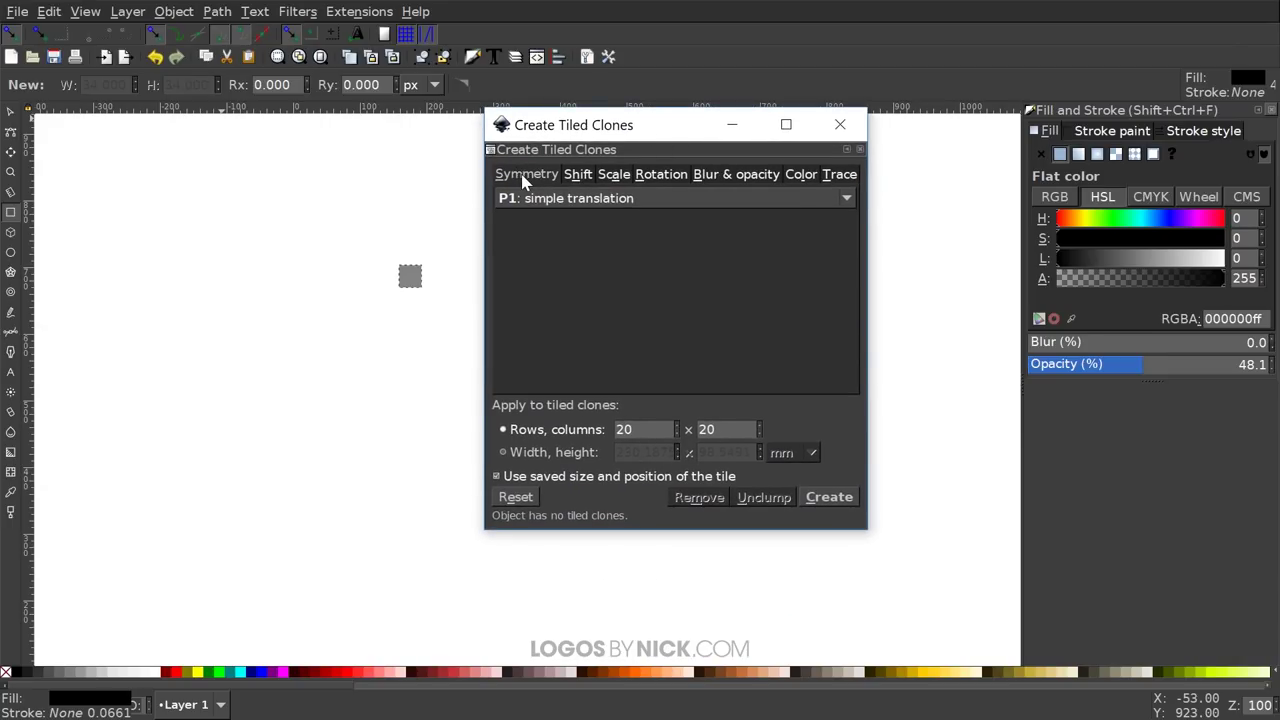
{"action": "left_click", "coordinate": [545, 198]}
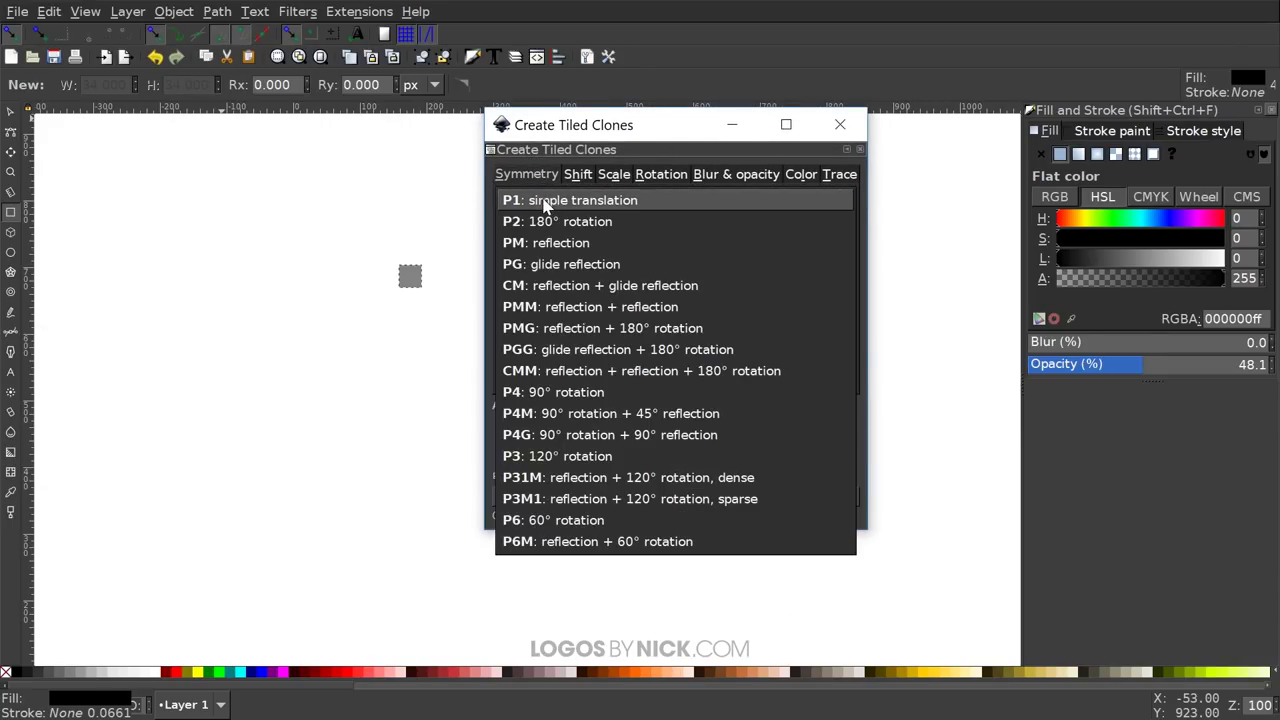
{"action": "left_click", "coordinate": [545, 201]}
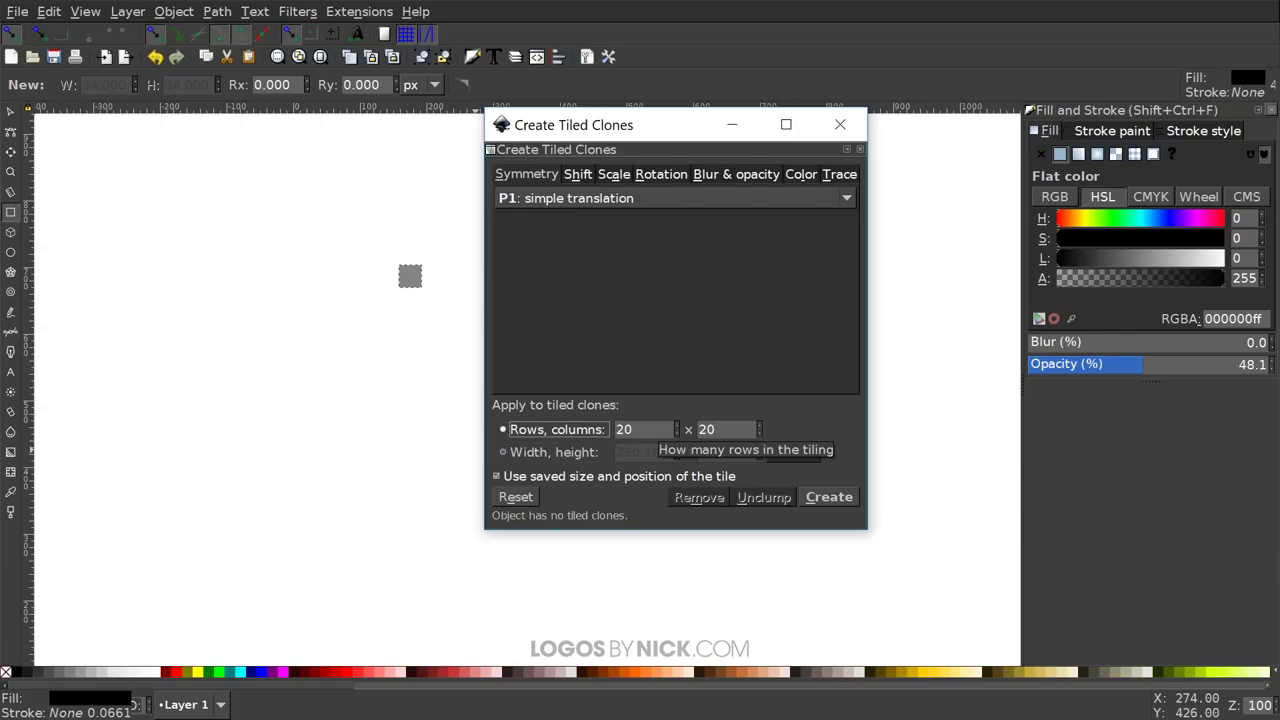
{"action": "left_click", "coordinate": [632, 429]}
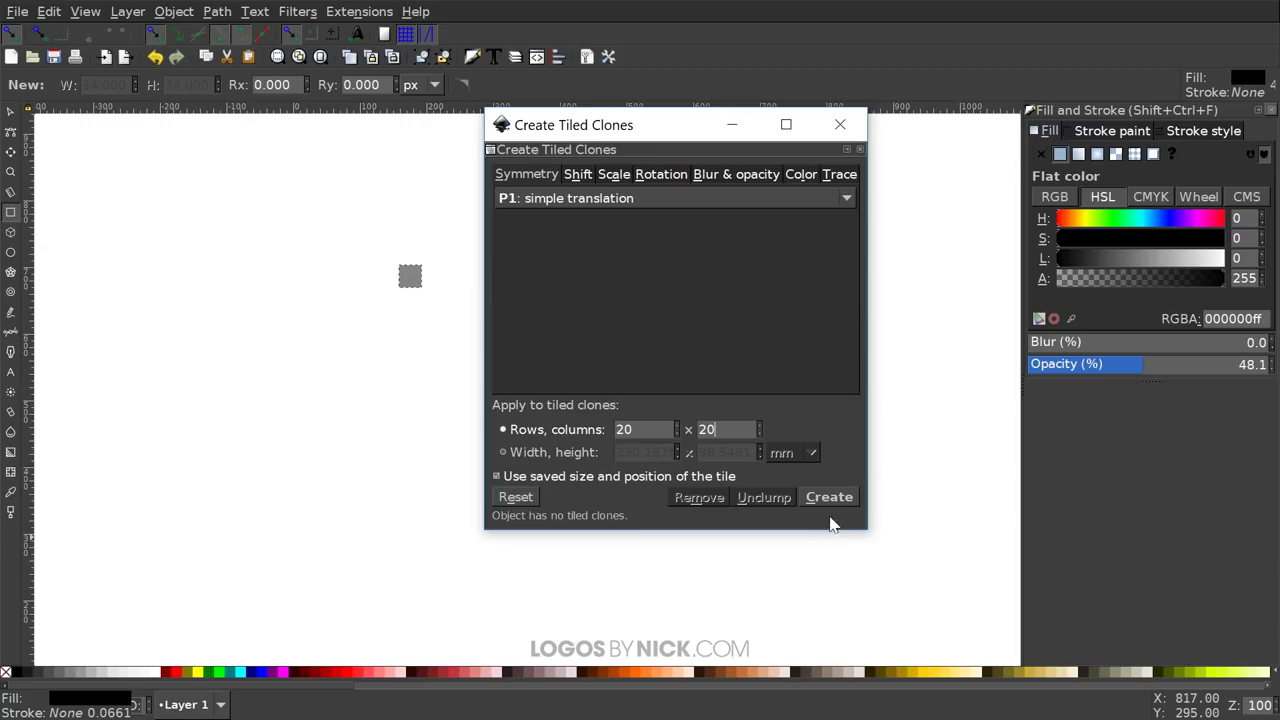
{"action": "left_click", "coordinate": [827, 502]}
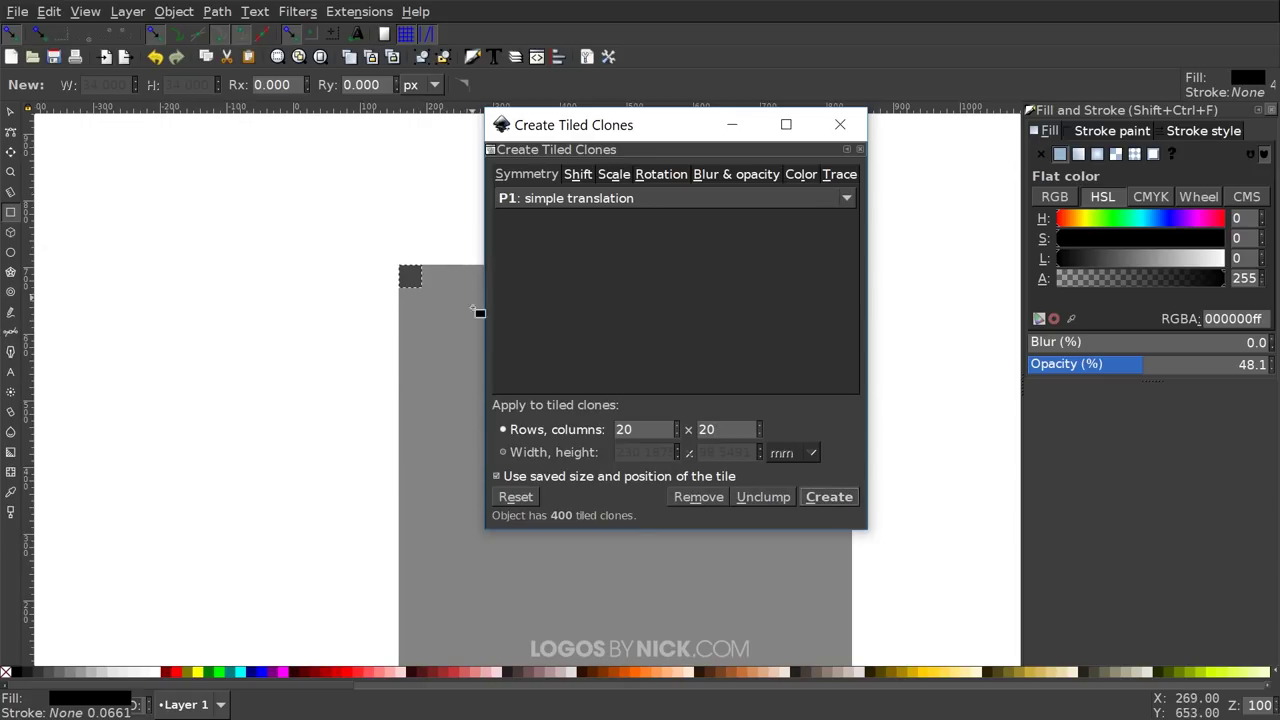
{"action": "left_click", "coordinate": [840, 124]}
Select the original square together with all of its tiled clones
{"action": "scroll", "coordinate": [850, 320], "scroll_direction": "down", "scroll_amount": 2}
{"action": "left_click_drag", "start_coordinate": [914, 318], "coordinate": [849, 279]}
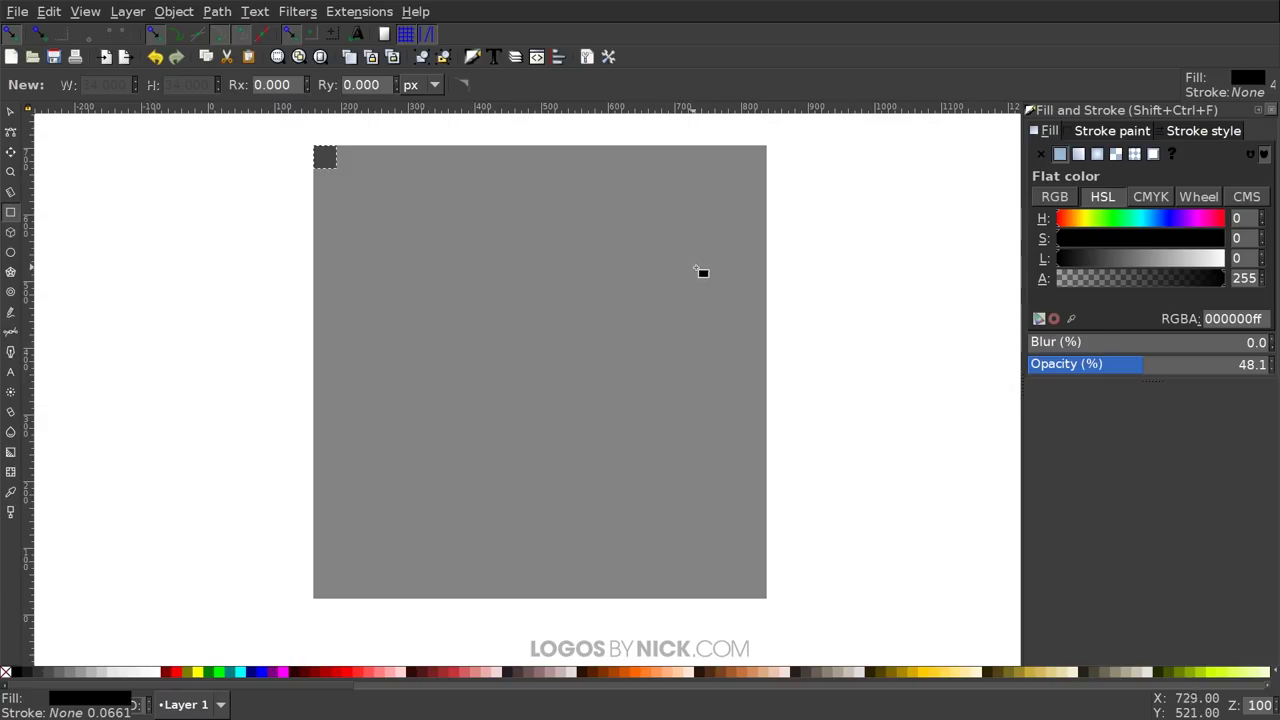
{"action": "mouse_move", "coordinate": [700, 274]}
{"action": "left_mouse_down"}
{"action": "mouse_move", "coordinate": [803, 260]}
{"action": "mouse_move", "coordinate": [794, 326]}
{"action": "mouse_move", "coordinate": [616, 377]}
{"action": "mouse_move", "coordinate": [571, 240]}
{"action": "mouse_move", "coordinate": [634, 234]}
{"action": "mouse_move", "coordinate": [718, 277]}
{"action": "mouse_move", "coordinate": [757, 246]}
{"action": "mouse_move", "coordinate": [686, 306]}
{"action": "mouse_move", "coordinate": [591, 309]}
{"action": "mouse_move", "coordinate": [645, 317]}
{"action": "left_mouse_up"}
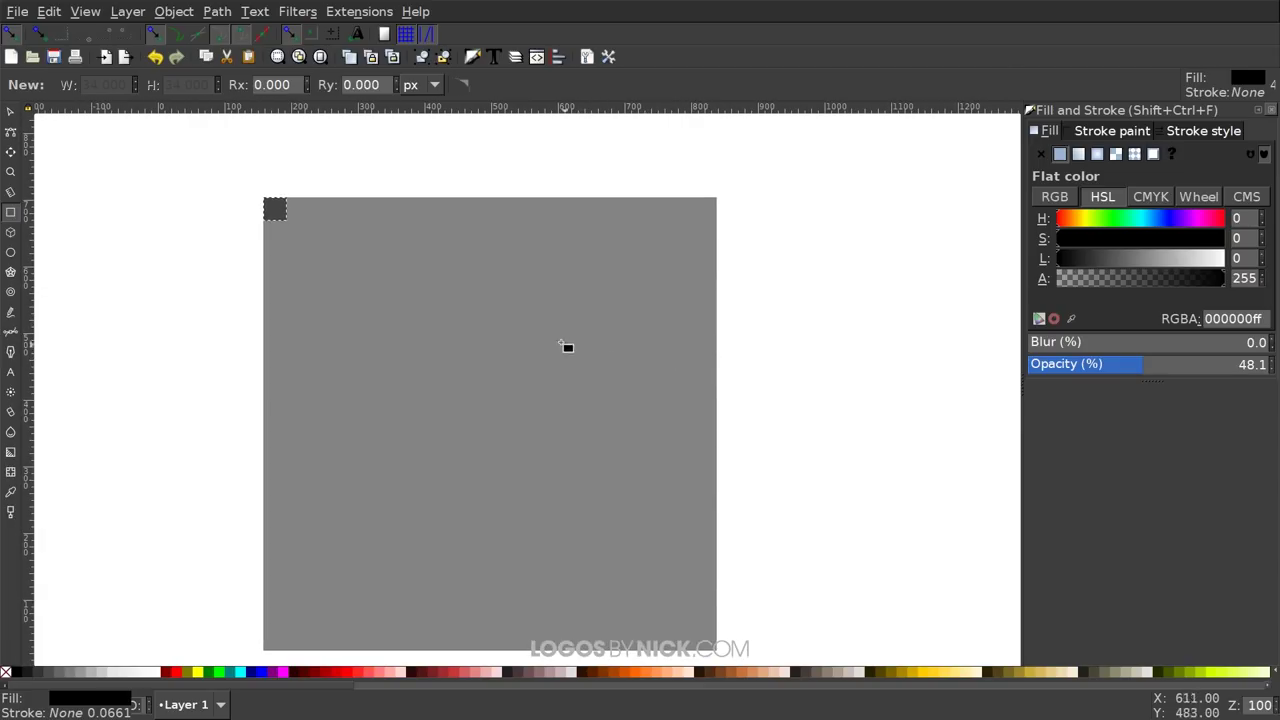
{"action": "left_click_drag", "start_coordinate": [491, 346], "coordinate": [530, 278]}
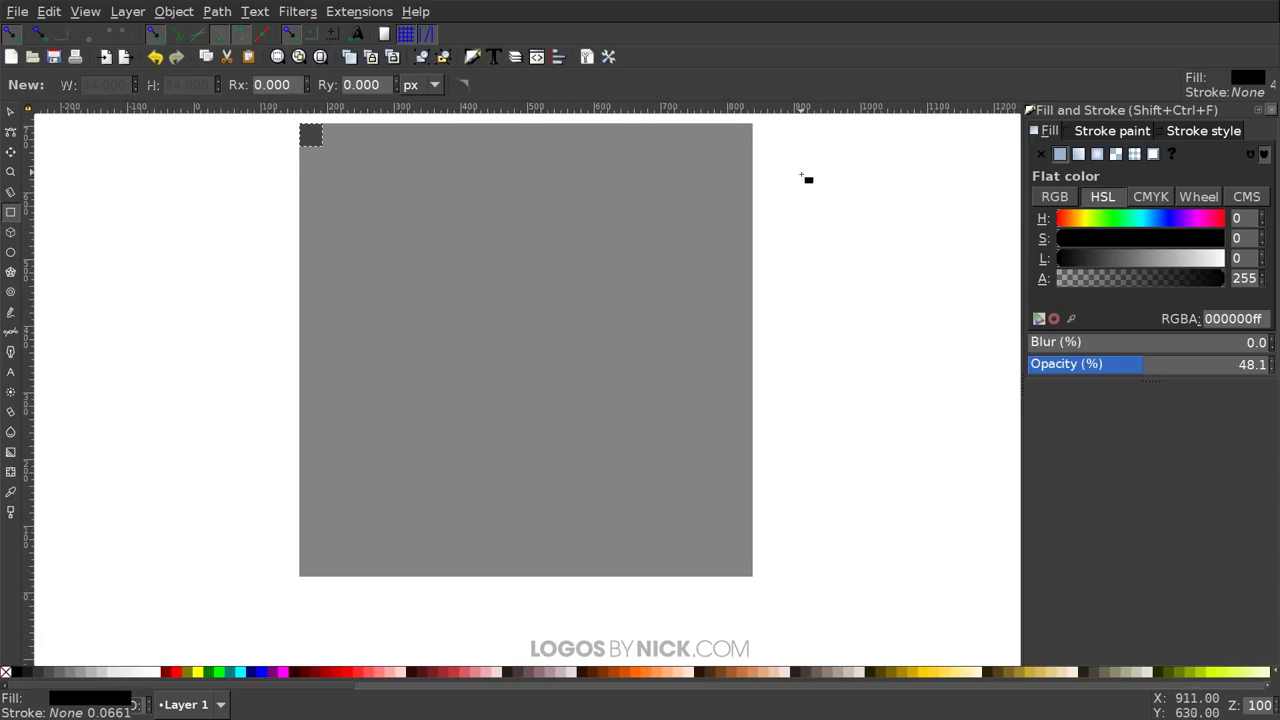
{"action": "left_click_drag", "start_coordinate": [806, 177], "coordinate": [777, 197]}
{"action": "left_click", "coordinate": [12, 116]}
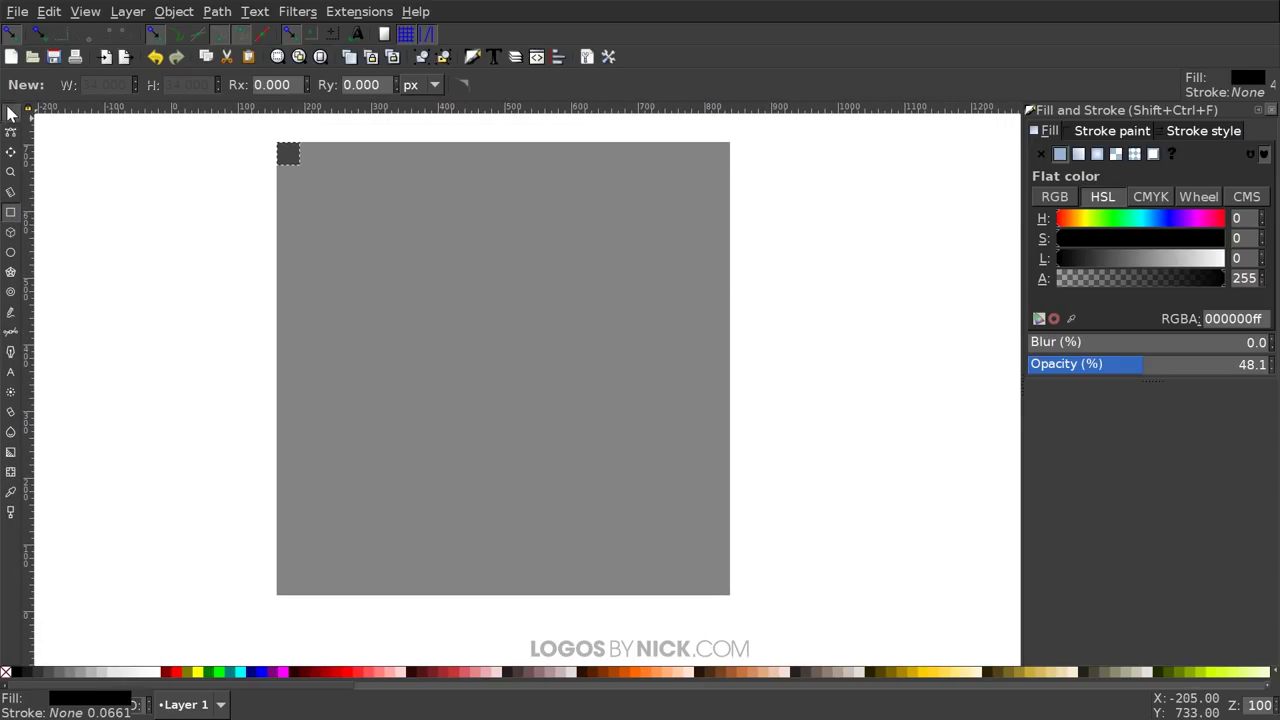
{"action": "mouse_move", "coordinate": [784, 631]}
{"action": "left_mouse_down"}
{"action": "mouse_move", "coordinate": [243, 130]}
{"action": "mouse_move", "coordinate": [196, 120]}
{"action": "left_mouse_up"}
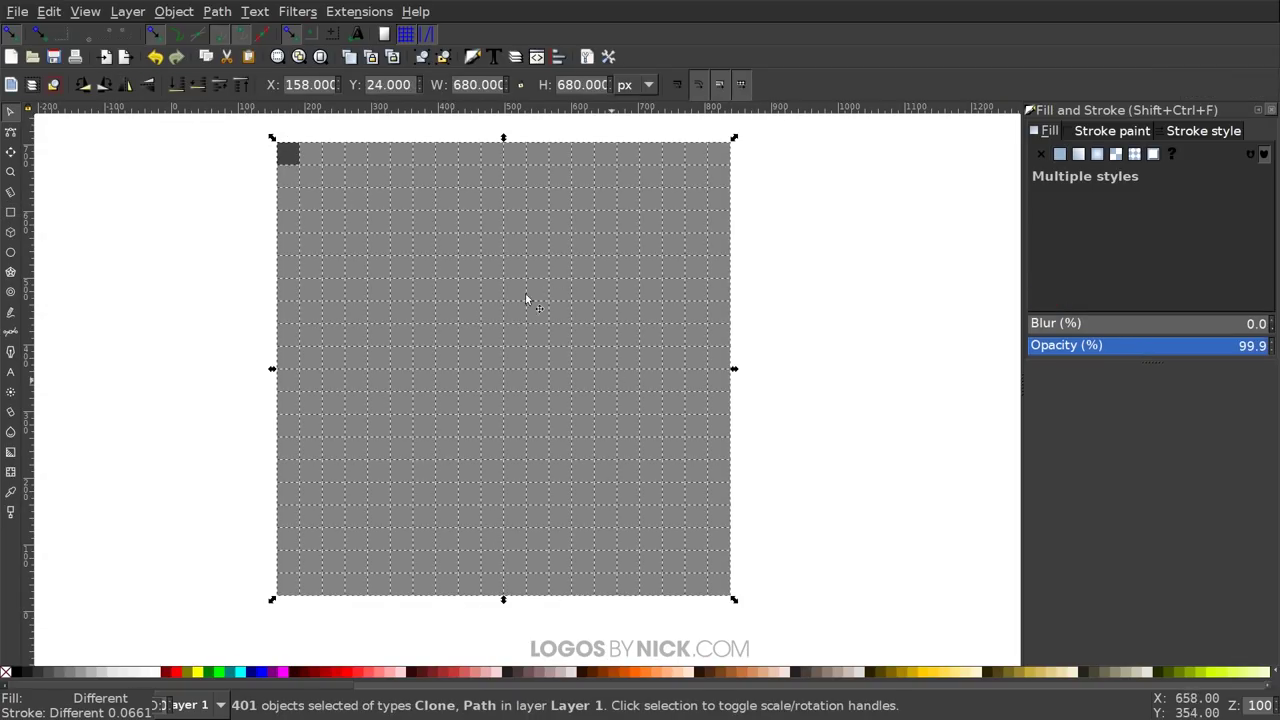
Unlink all the selected clones from the original square
{"action": "left_click_drag", "start_coordinate": [570, 295], "coordinate": [568, 310]}
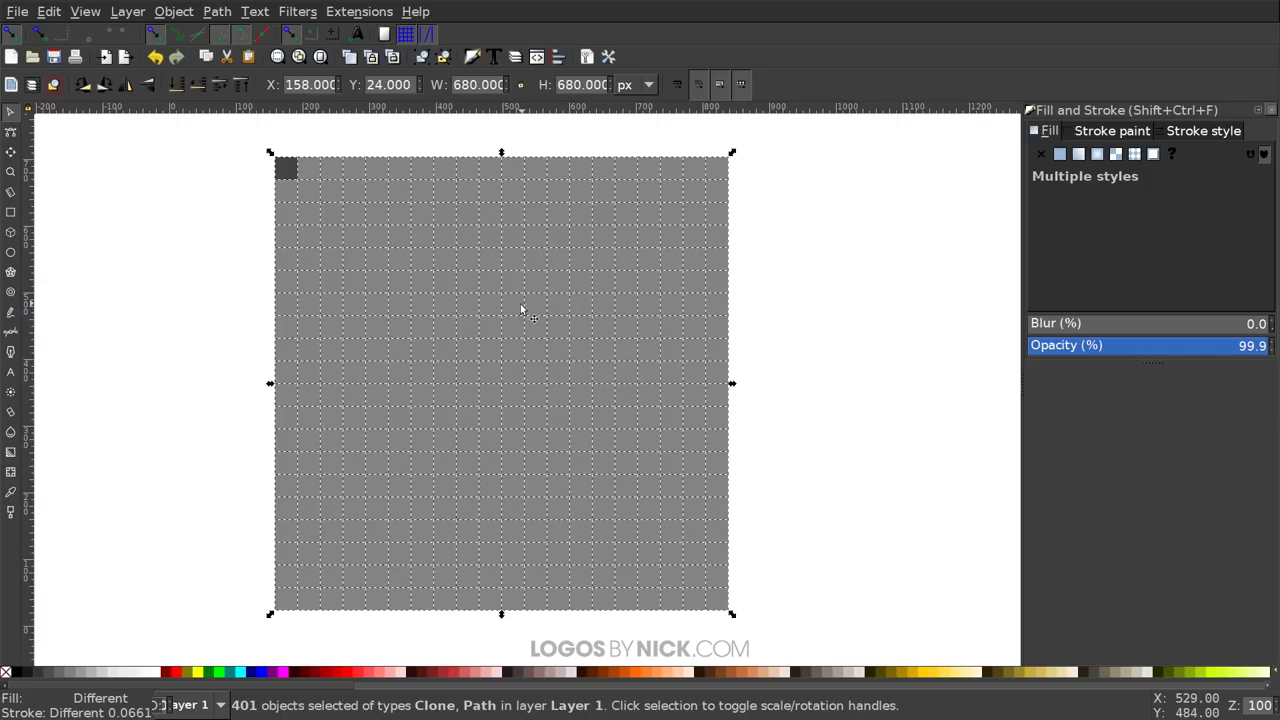
{"action": "scroll", "coordinate": [520, 308], "scroll_direction": "down", "scroll_amount": 1}
{"action": "scroll", "coordinate": [520, 308], "scroll_direction": "up", "scroll_amount": 1}
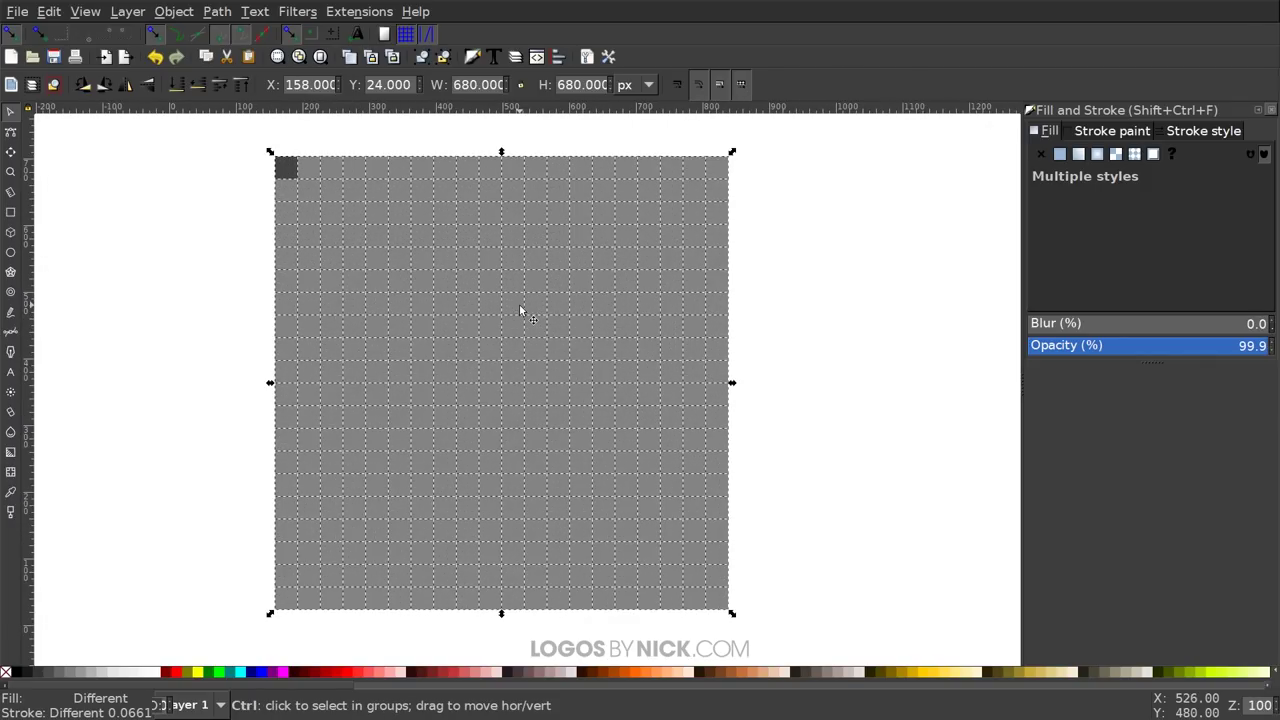
{"action": "scroll", "coordinate": [520, 308], "scroll_direction": "down", "scroll_amount": 2}
{"action": "scroll", "coordinate": [520, 308], "scroll_direction": "up", "scroll_amount": 2}
{"action": "mouse_move", "coordinate": [520, 308]}
{"action": "left_mouse_down"}
{"action": "mouse_move", "coordinate": [476, 343]}
{"action": "mouse_move", "coordinate": [500, 305]}
{"action": "left_mouse_up"}
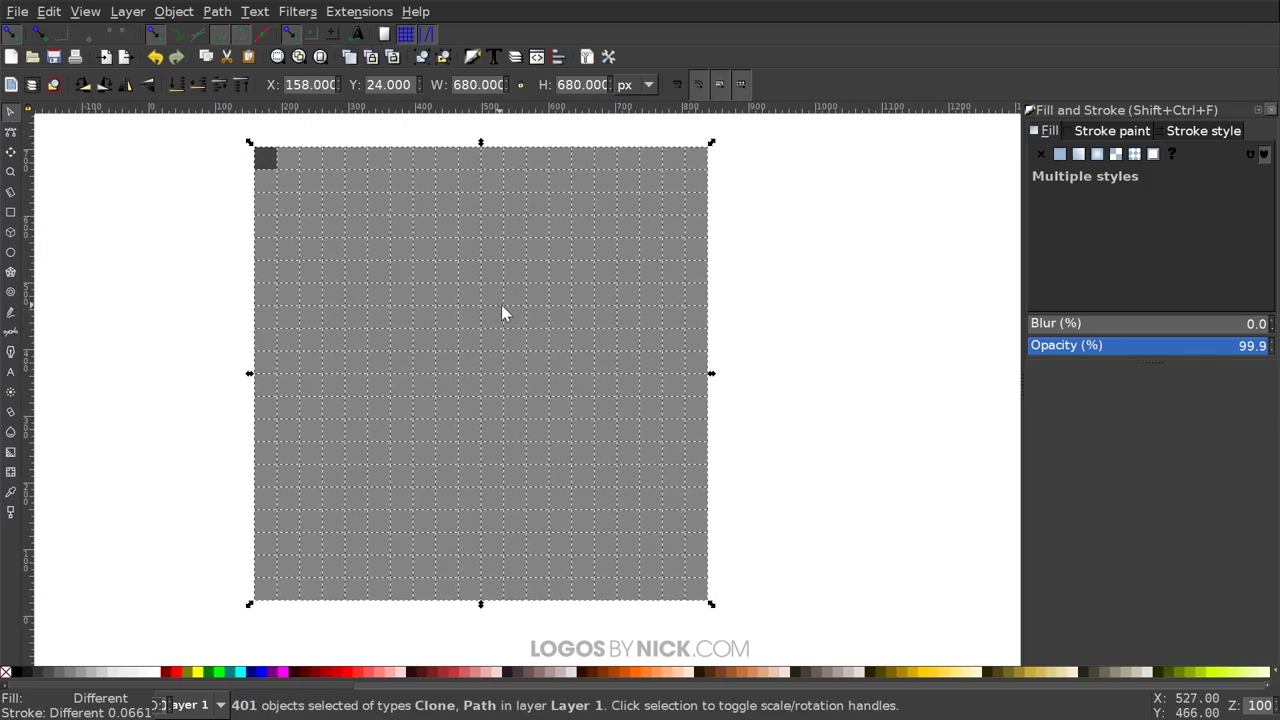
{"action": "left_click_drag", "start_coordinate": [632, 307], "coordinate": [650, 307]}
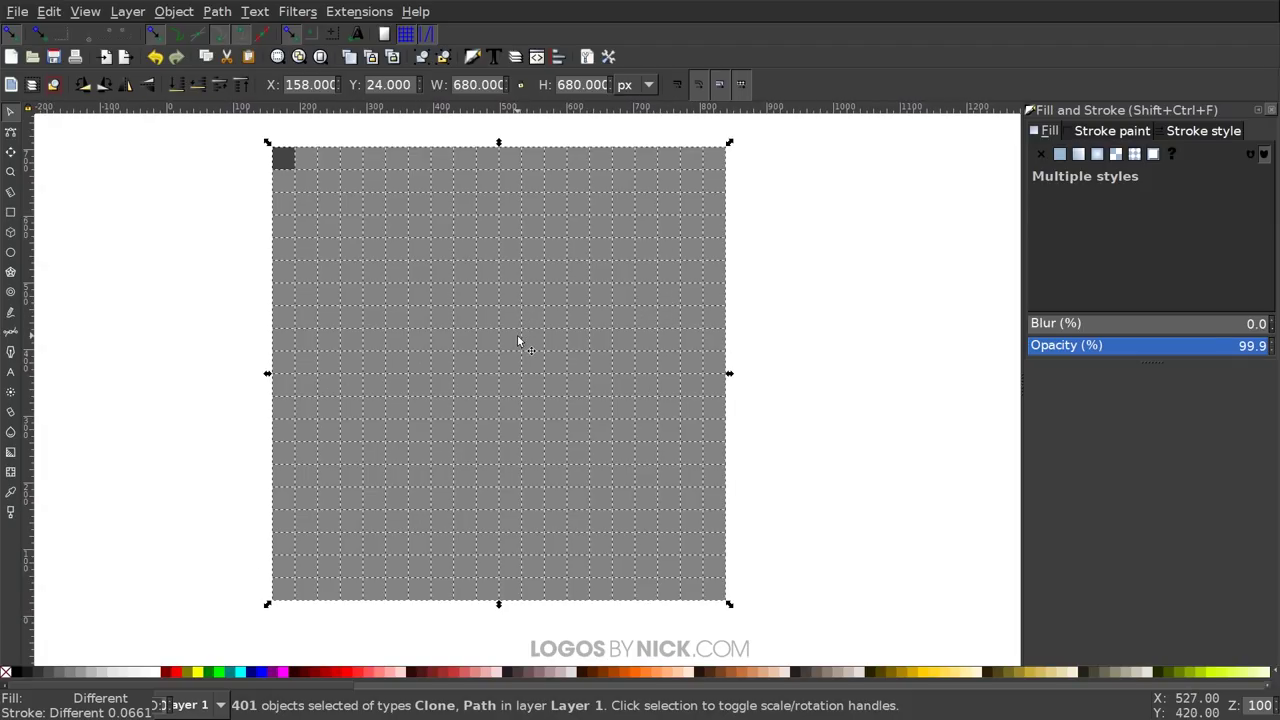
{"action": "left_click", "coordinate": [48, 11]}
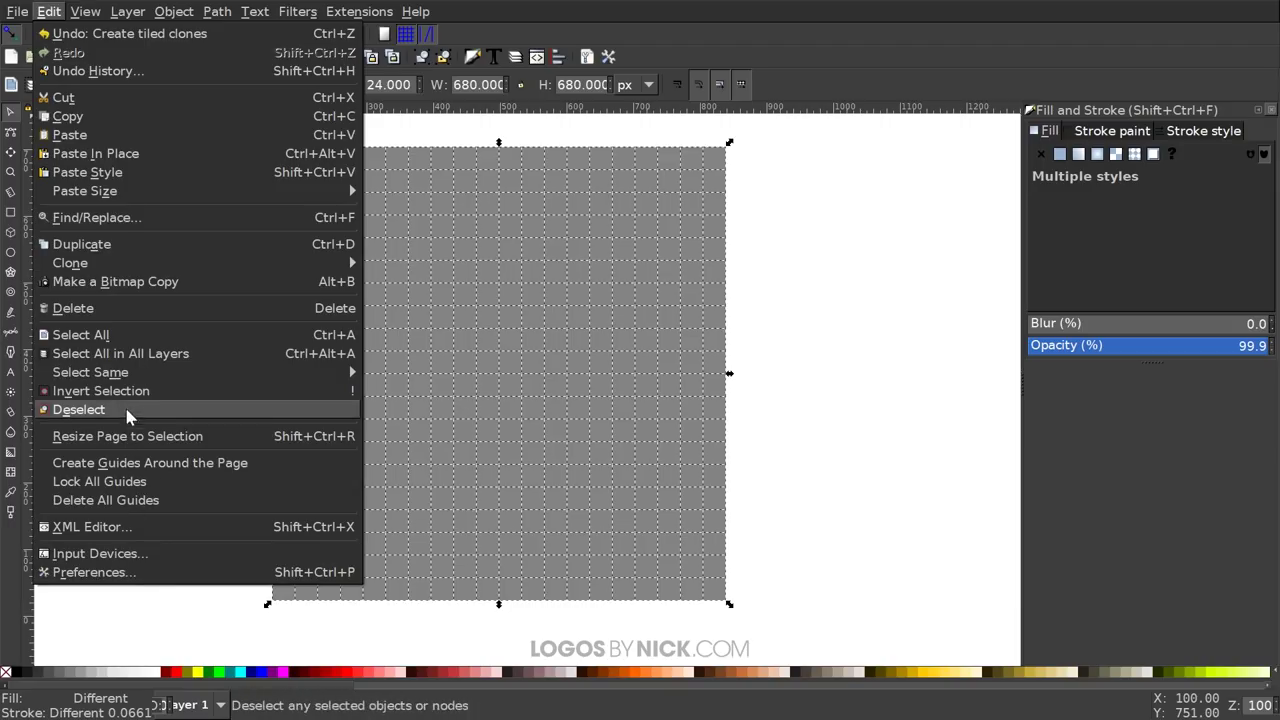
{"action": "mouse_move", "coordinate": [140, 265]}
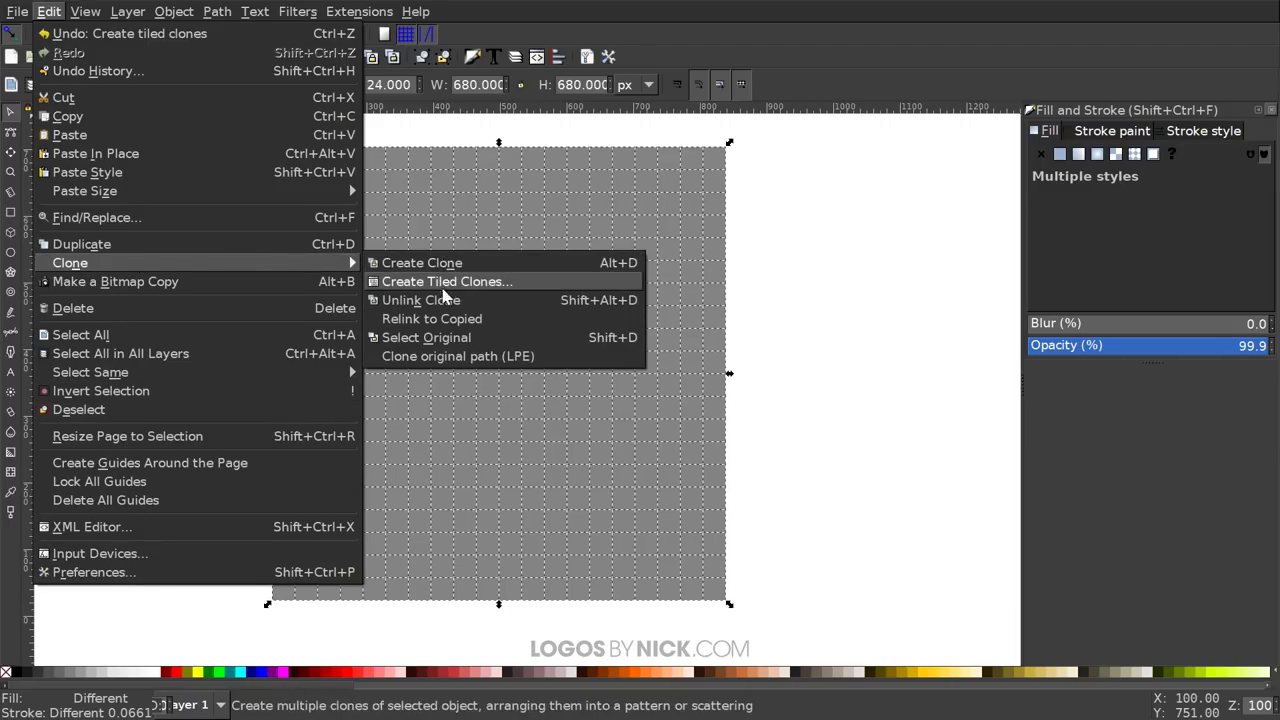
{"action": "left_click", "coordinate": [421, 300]}
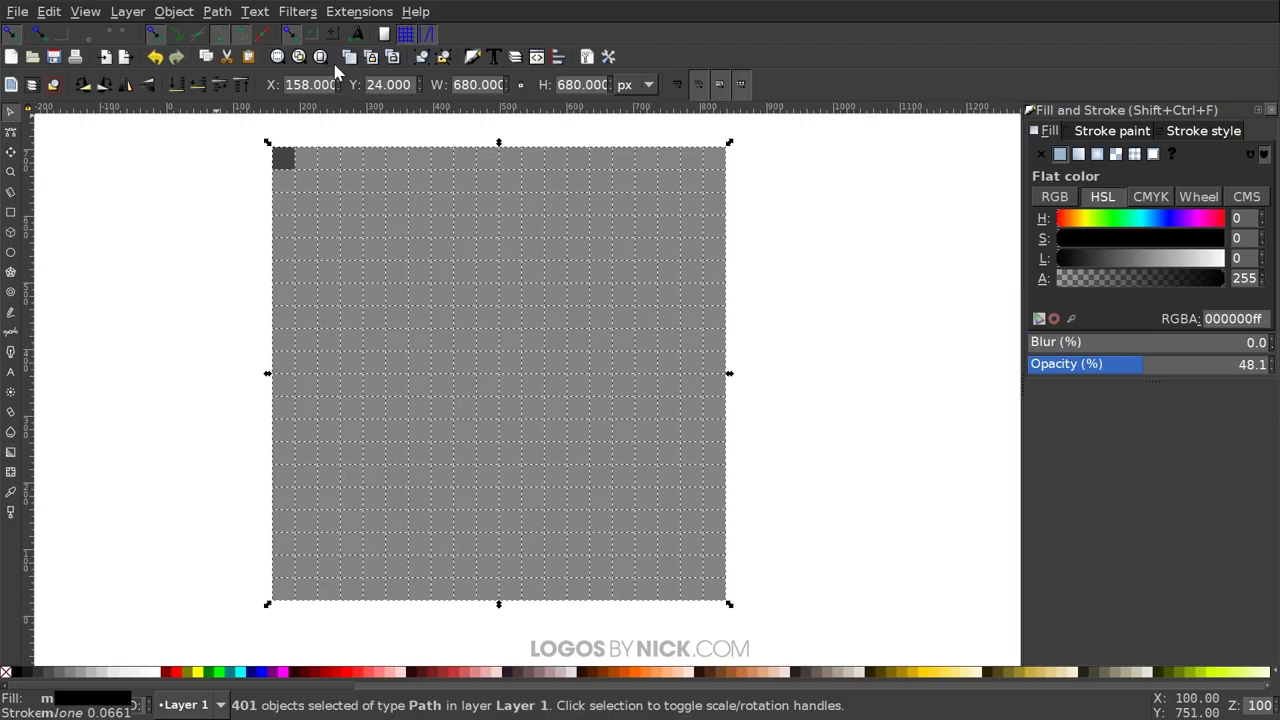
Clear the selection and select single squares across the grid one by one to check that each is a separate object
{"action": "left_click_drag", "start_coordinate": [663, 301], "coordinate": [637, 299]}
{"action": "left_click", "coordinate": [912, 231]}
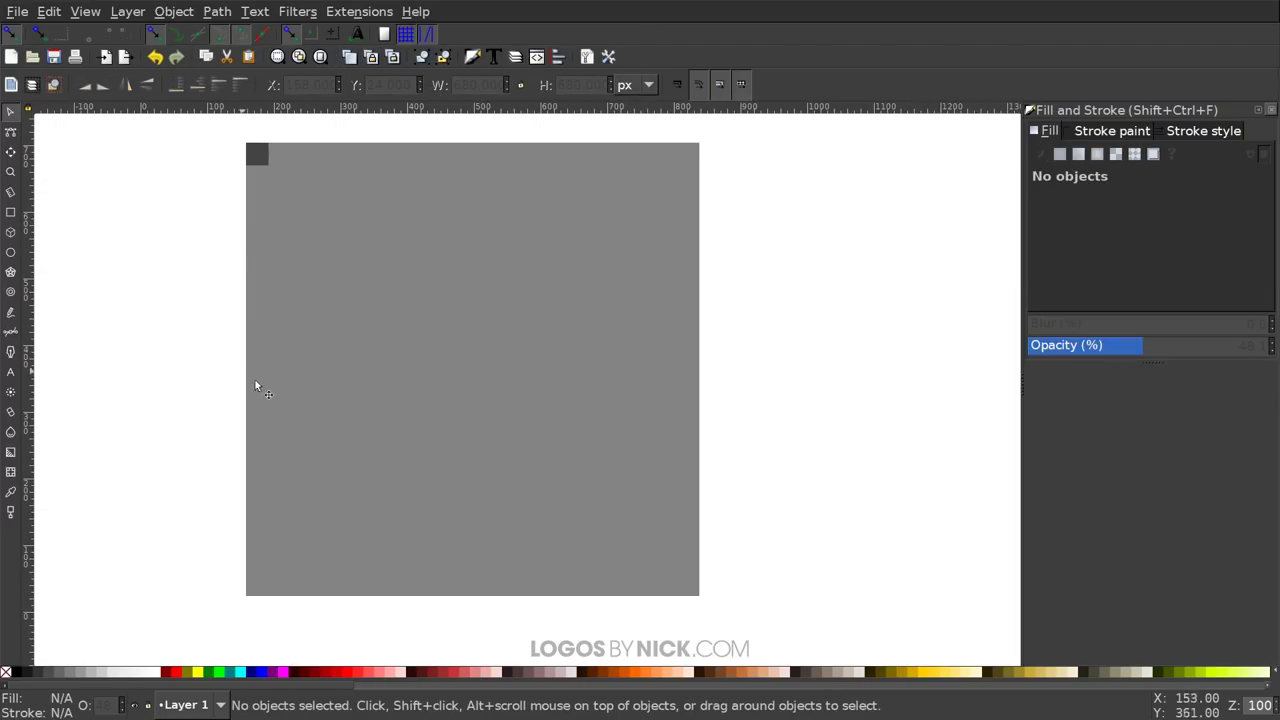
{"action": "left_click", "coordinate": [530, 238]}
{"action": "left_click", "coordinate": [436, 363]}
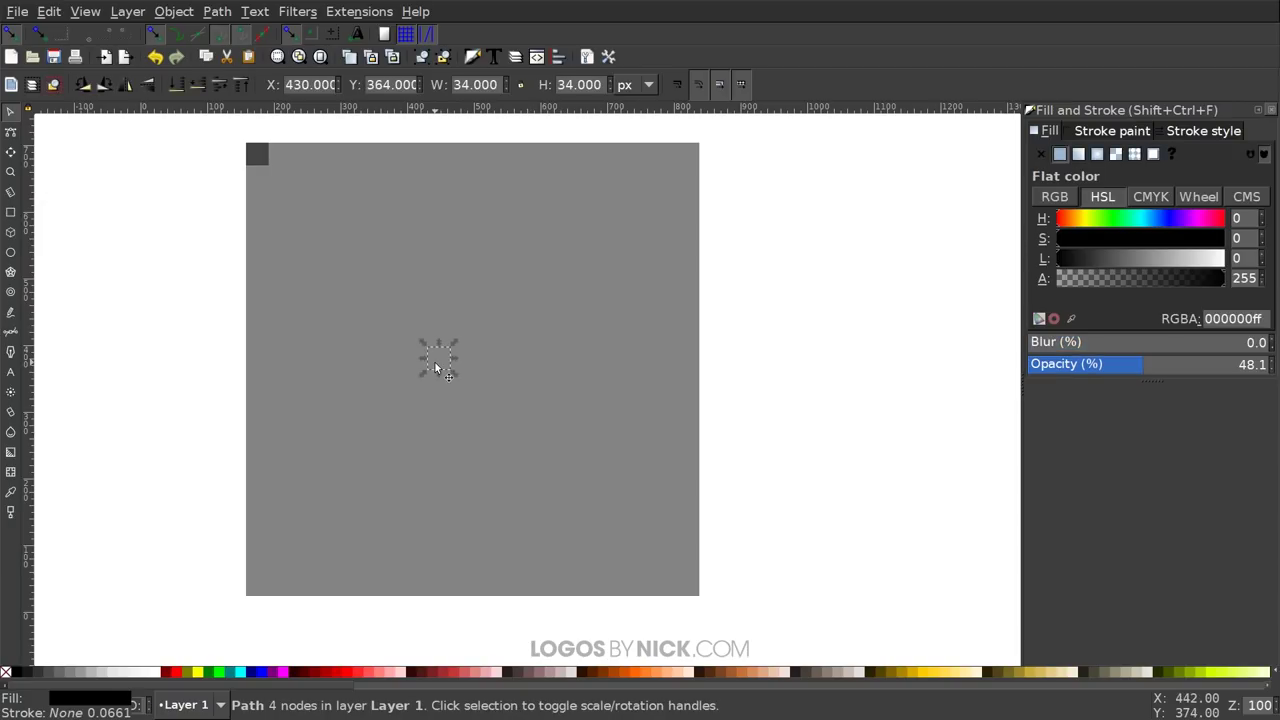
{"action": "left_click", "coordinate": [361, 243]}
{"action": "left_click", "coordinate": [328, 477]}
{"action": "left_click", "coordinate": [585, 377]}
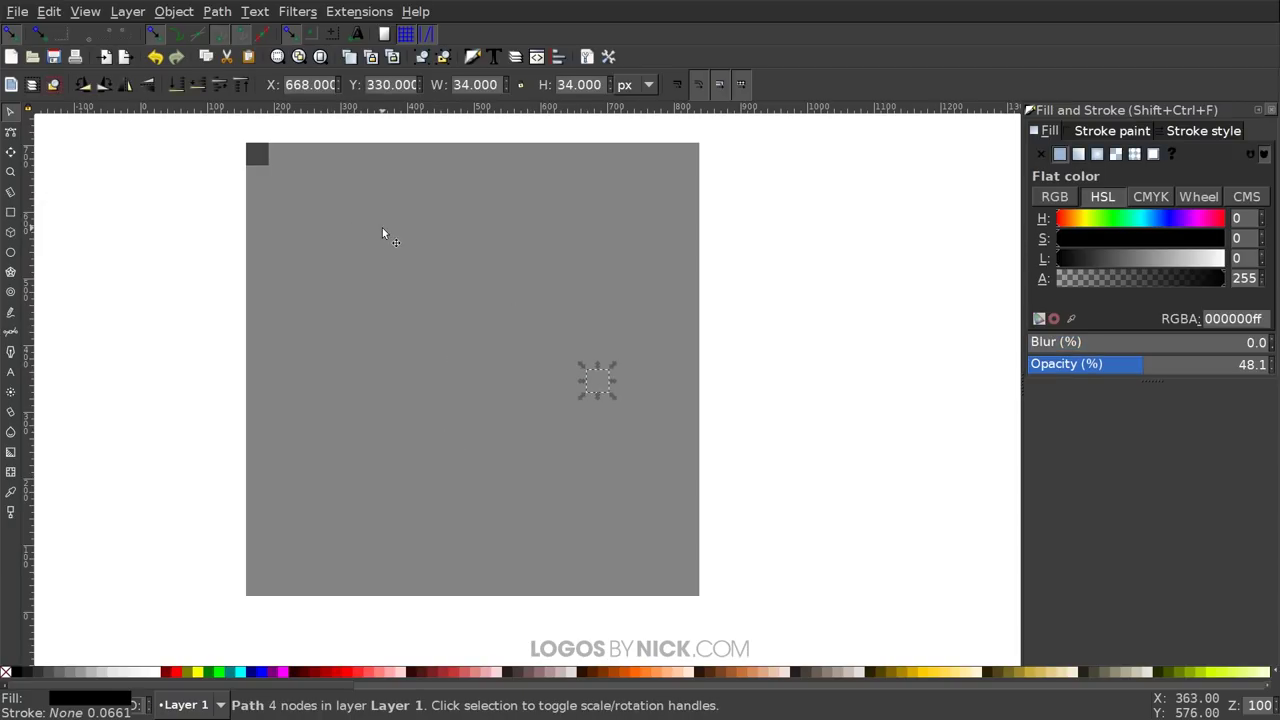
{"action": "left_click", "coordinate": [382, 228]}
{"action": "left_click", "coordinate": [416, 426]}
{"action": "left_click", "coordinate": [660, 245]}
{"action": "left_click", "coordinate": [412, 268]}
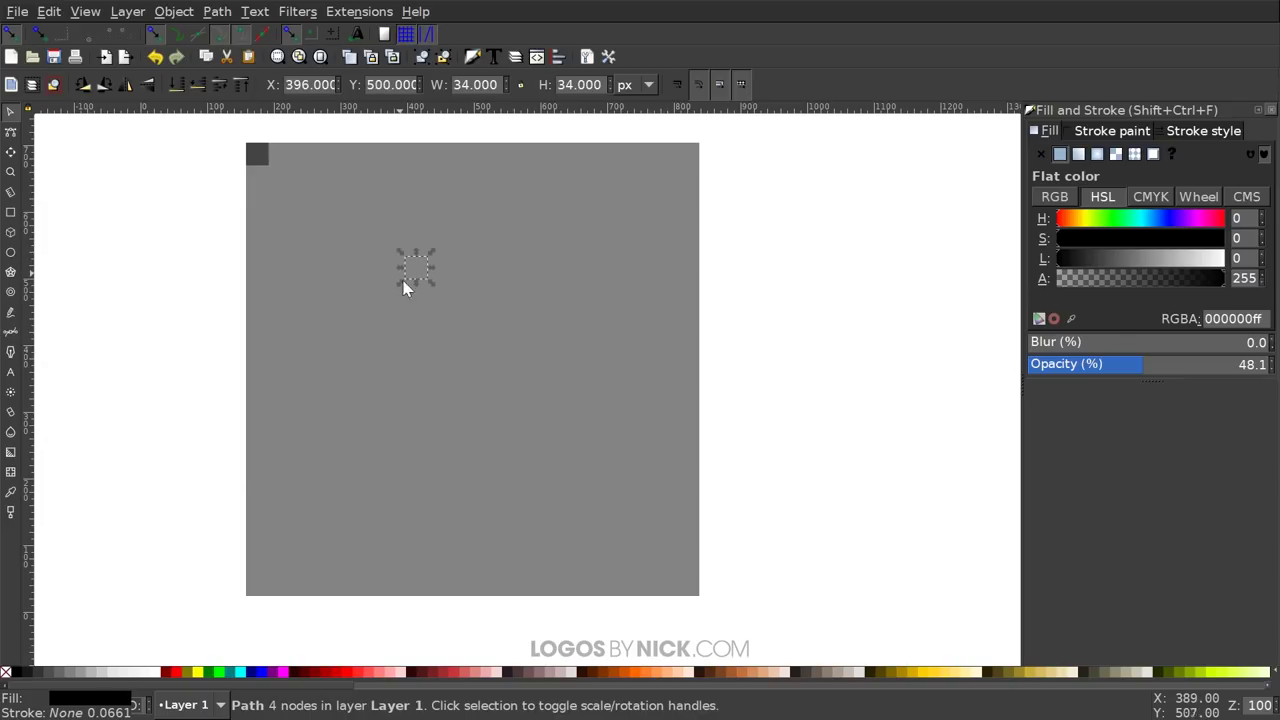
{"action": "left_click", "coordinate": [437, 403]}
{"action": "left_click", "coordinate": [674, 404]}
{"action": "left_click", "coordinate": [612, 512]}
{"action": "left_click", "coordinate": [528, 586]}
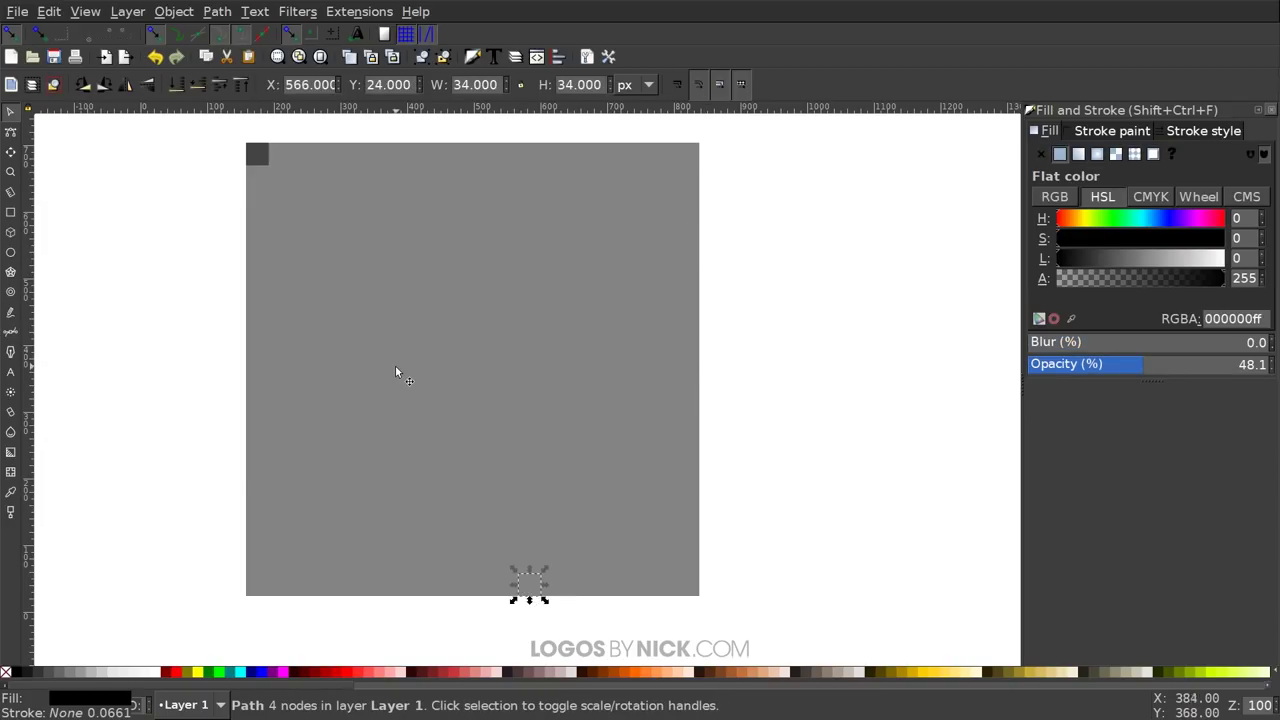
Move the extra overlapping square from the grid's first cell off the grid and delete it
{"action": "left_click", "coordinate": [395, 372]}
{"action": "left_click", "coordinate": [486, 202]}
{"action": "left_click", "coordinate": [197, 188]}
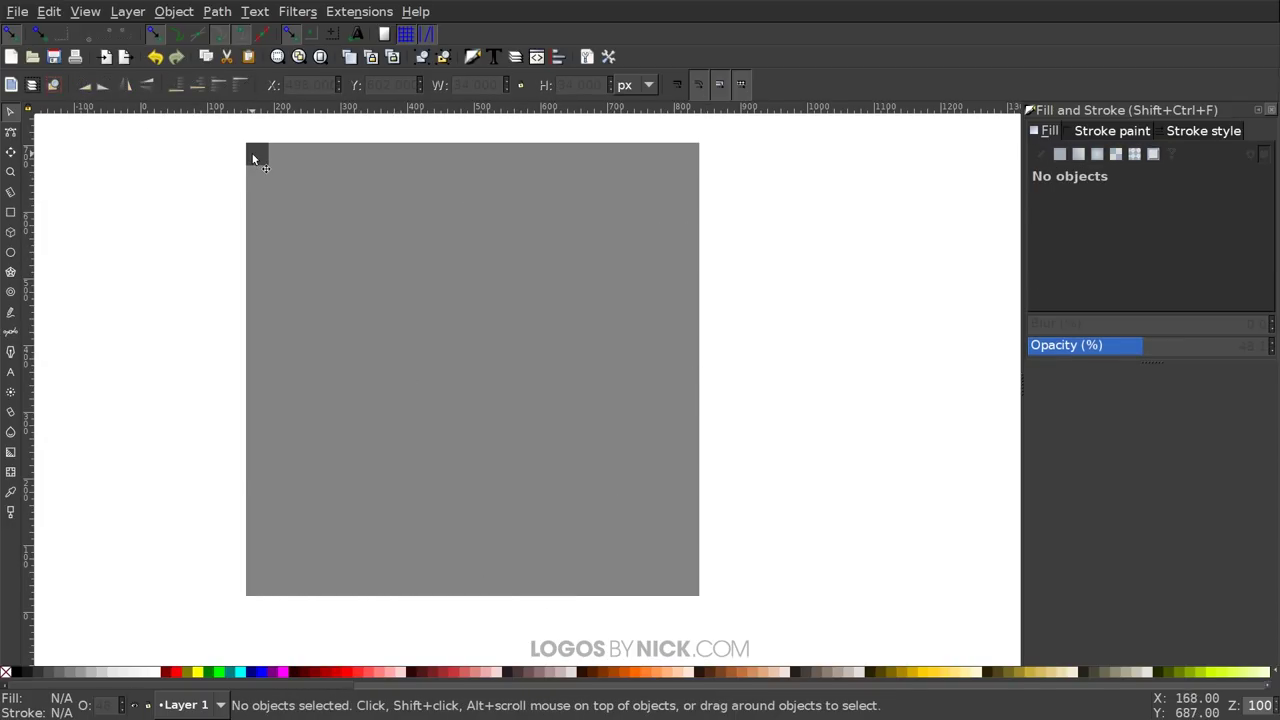
{"action": "left_click_drag", "start_coordinate": [254, 153], "coordinate": [158, 154]}
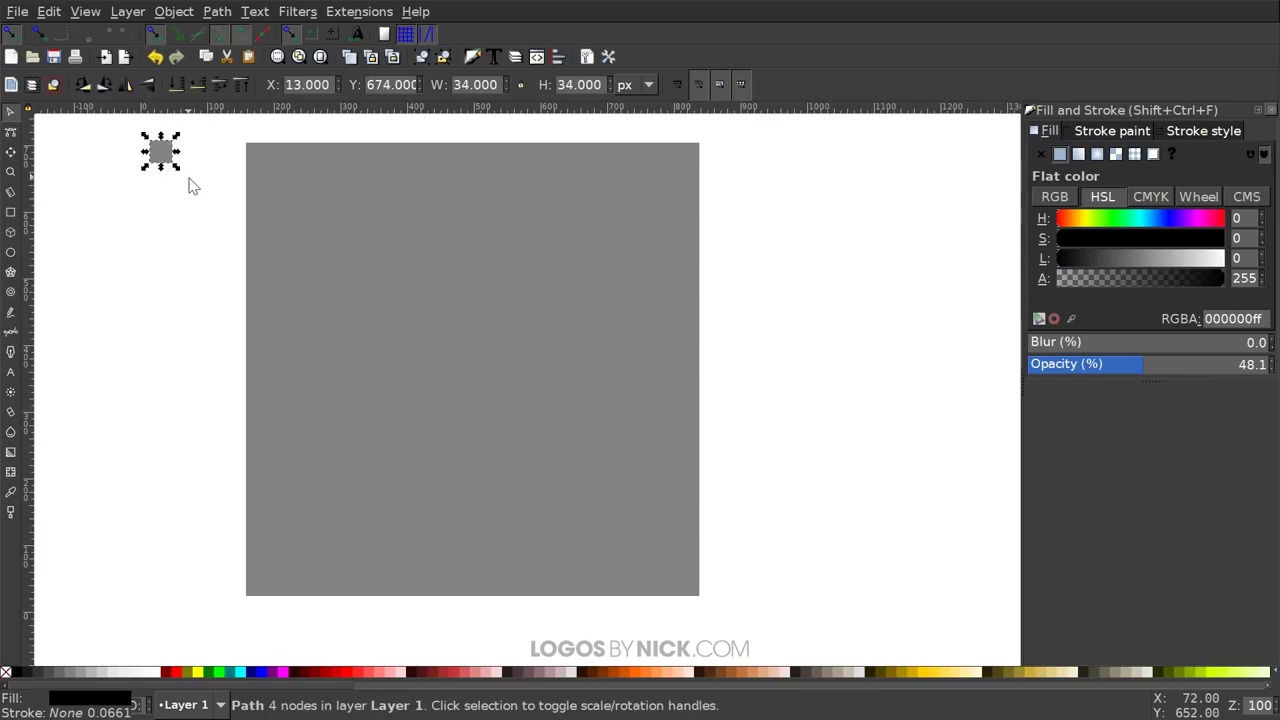
{"action": "key", "text": "Delete"}
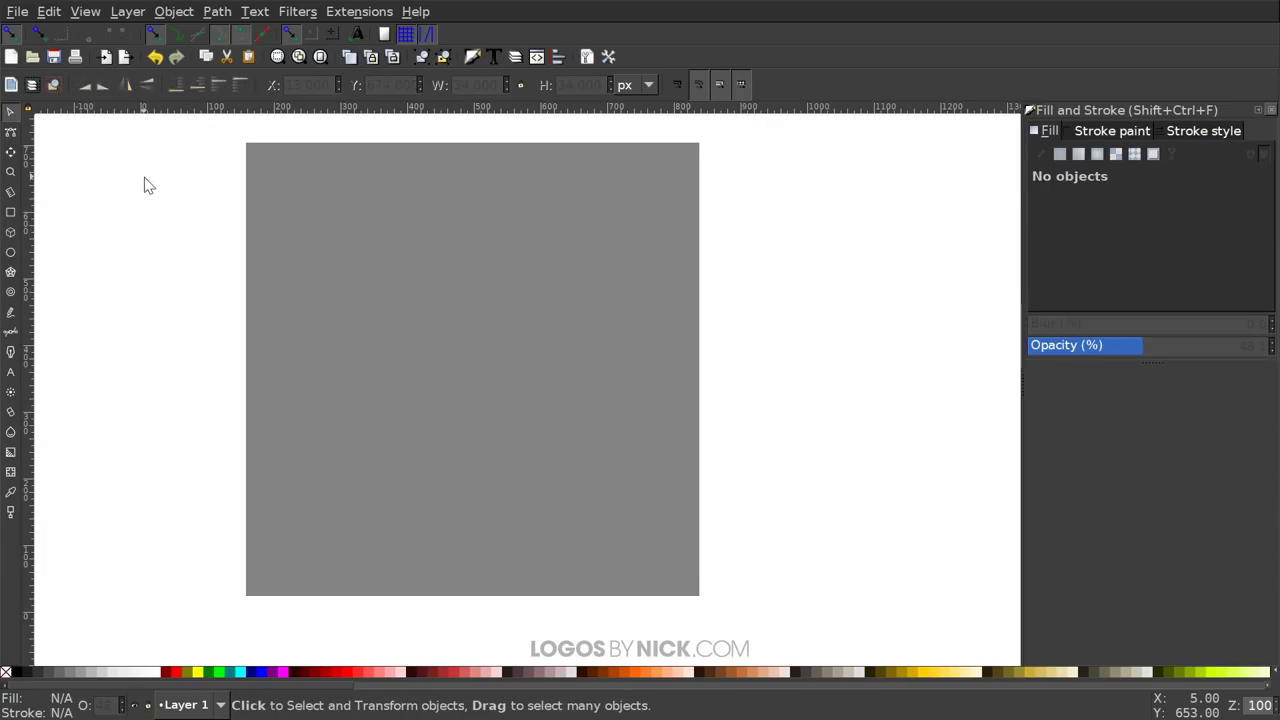
Delete the first six squares of the grid's second row to start a path from the left edge
{"action": "left_click", "coordinate": [258, 177]}
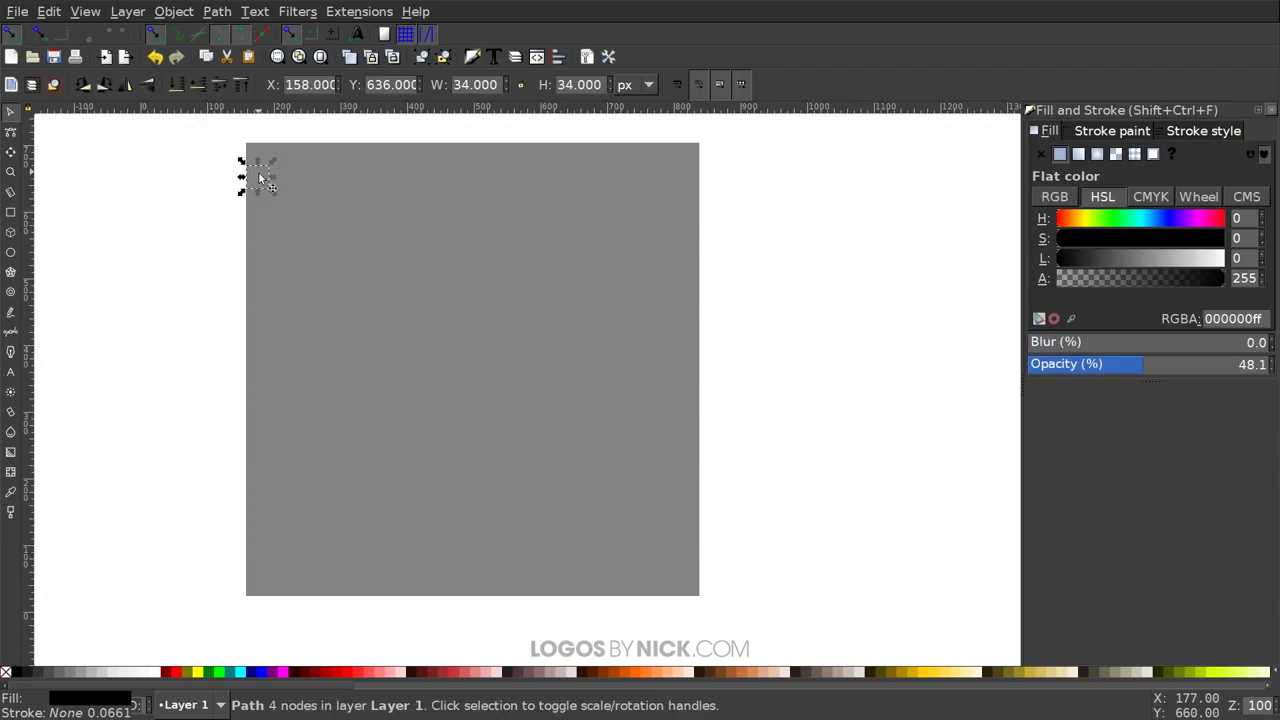
{"action": "scroll", "coordinate": [258, 175], "scroll_direction": "up", "scroll_amount": 1}
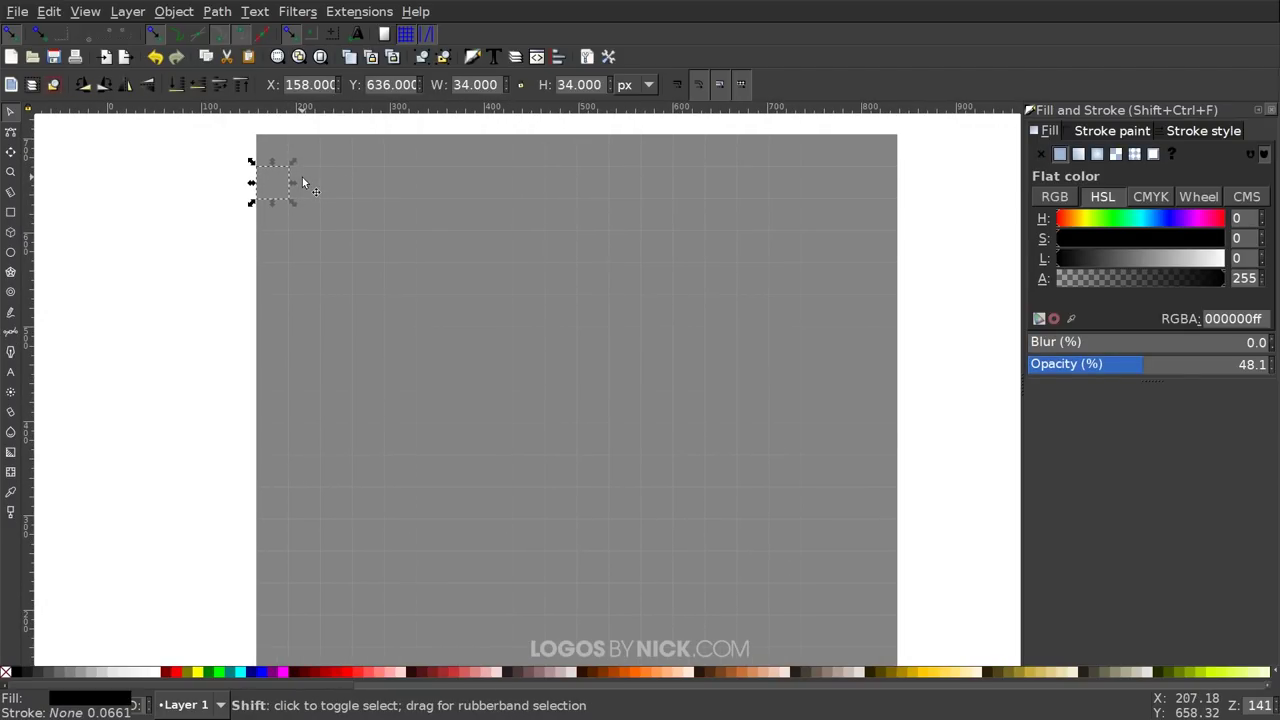
{"action": "left_click", "coordinate": [350, 185], "text": "shift"}
{"action": "left_click", "coordinate": [410, 185], "text": "shift"}
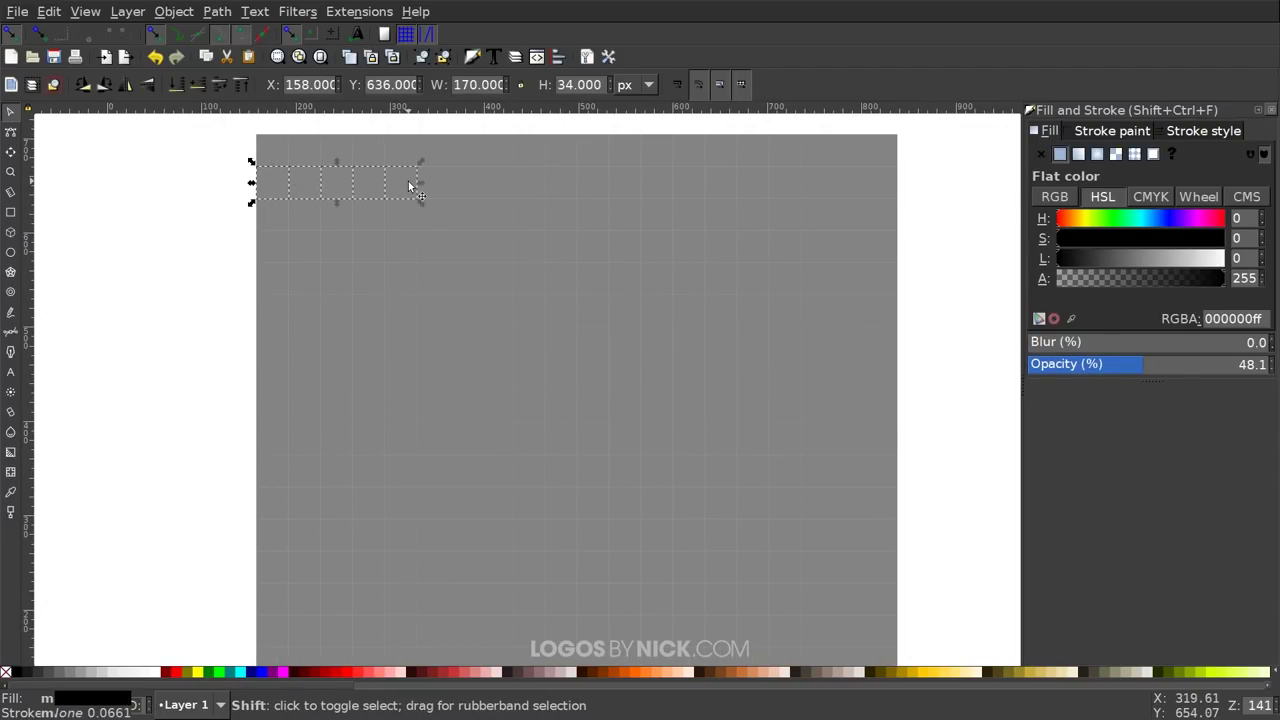
{"action": "left_click", "coordinate": [440, 187], "text": "shift"}
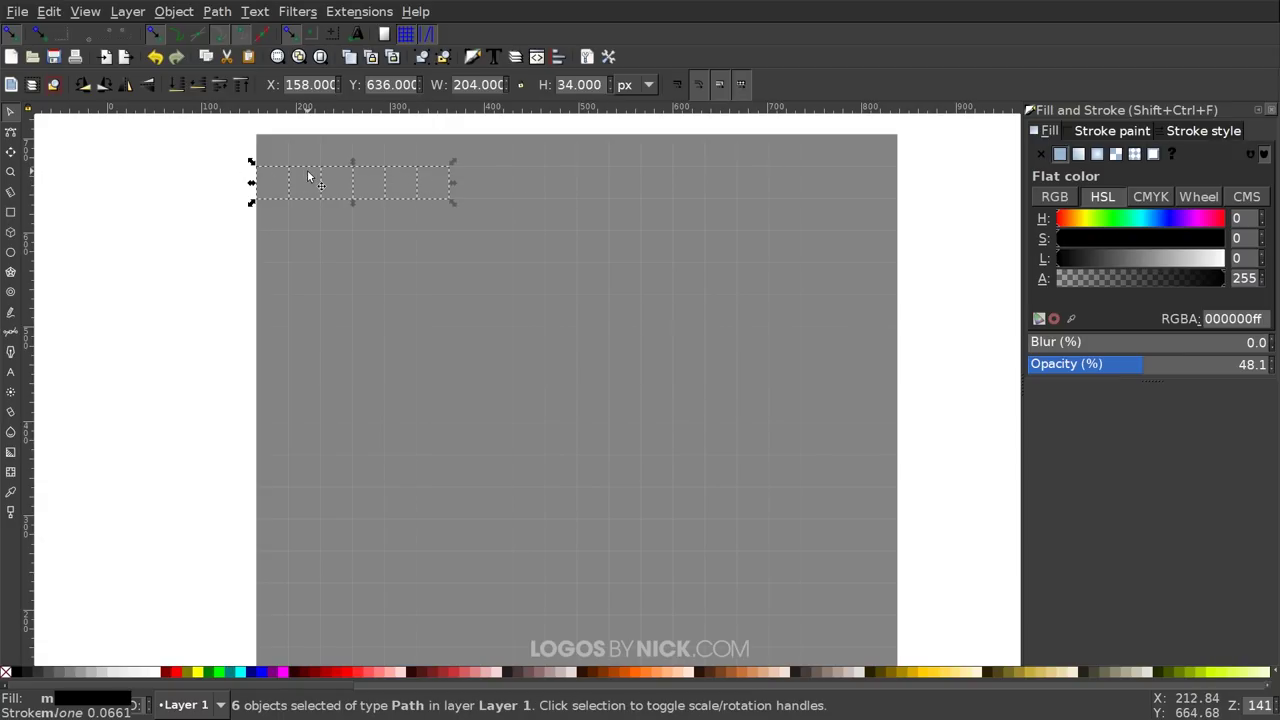
{"action": "key", "text": "Delete"}
Delete the seven squares running down column 6 from row 3 to row 9, continuing the path
{"action": "mouse_move", "coordinate": [330, 297]}
{"action": "left_mouse_down"}
{"action": "mouse_move", "coordinate": [274, 311]}
{"action": "mouse_move", "coordinate": [307, 256]}
{"action": "mouse_move", "coordinate": [323, 277]}
{"action": "left_mouse_up"}
{"action": "scroll", "coordinate": [277, 308], "scroll_direction": "down", "scroll_amount": 1}
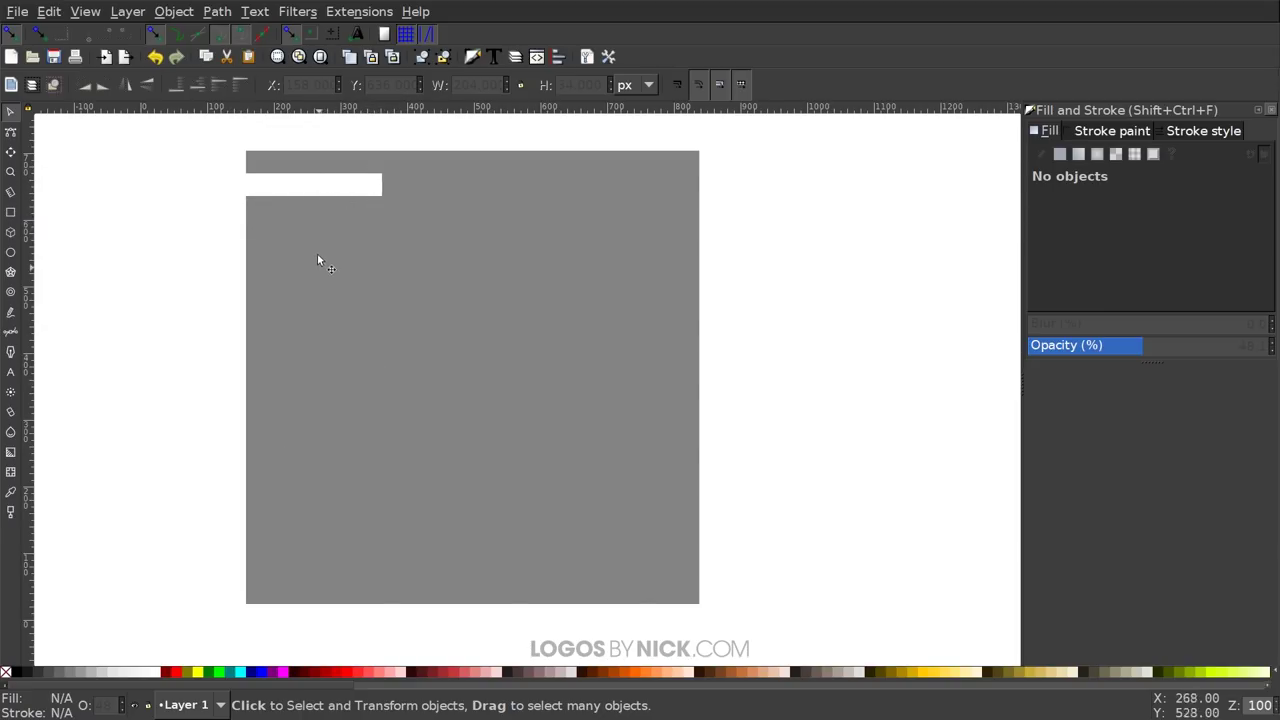
{"action": "left_click", "coordinate": [366, 200]}
{"action": "left_click", "coordinate": [369, 243], "text": "shift"}
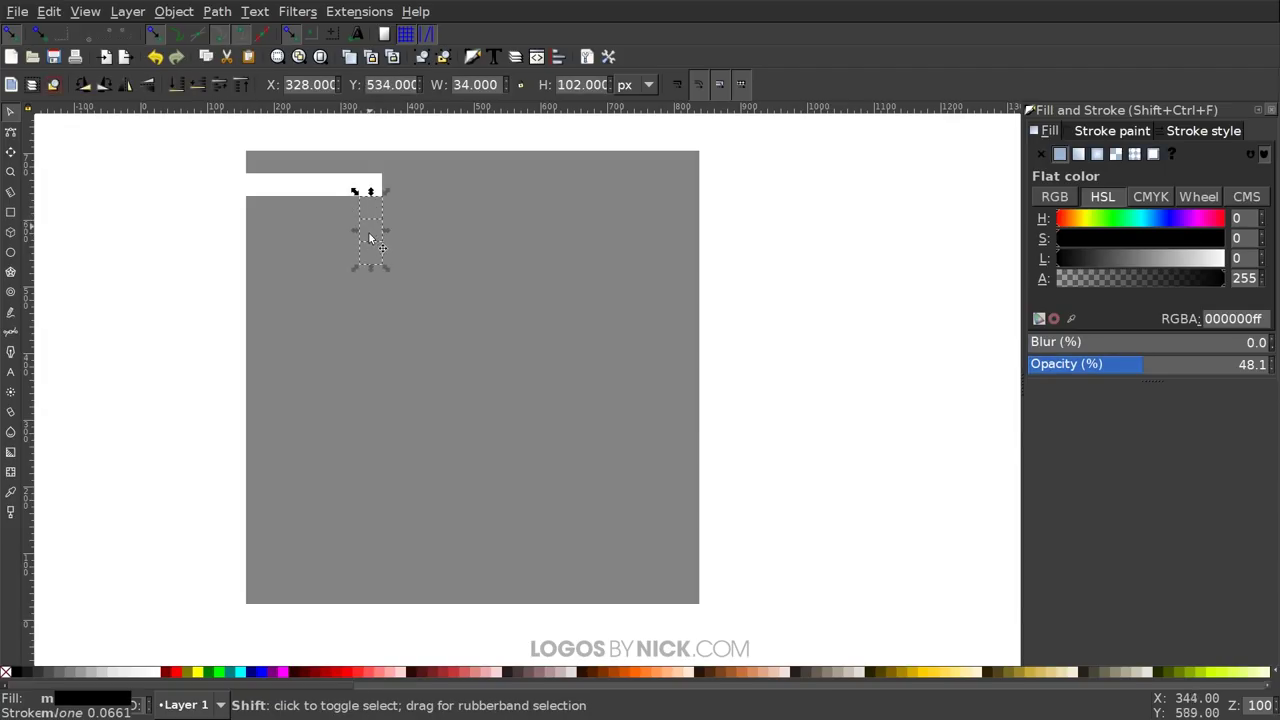
{"action": "left_click", "coordinate": [366, 294], "text": "shift"}
{"action": "left_click", "coordinate": [371, 281], "text": "shift"}
{"action": "left_click", "coordinate": [374, 328], "text": "shift"}
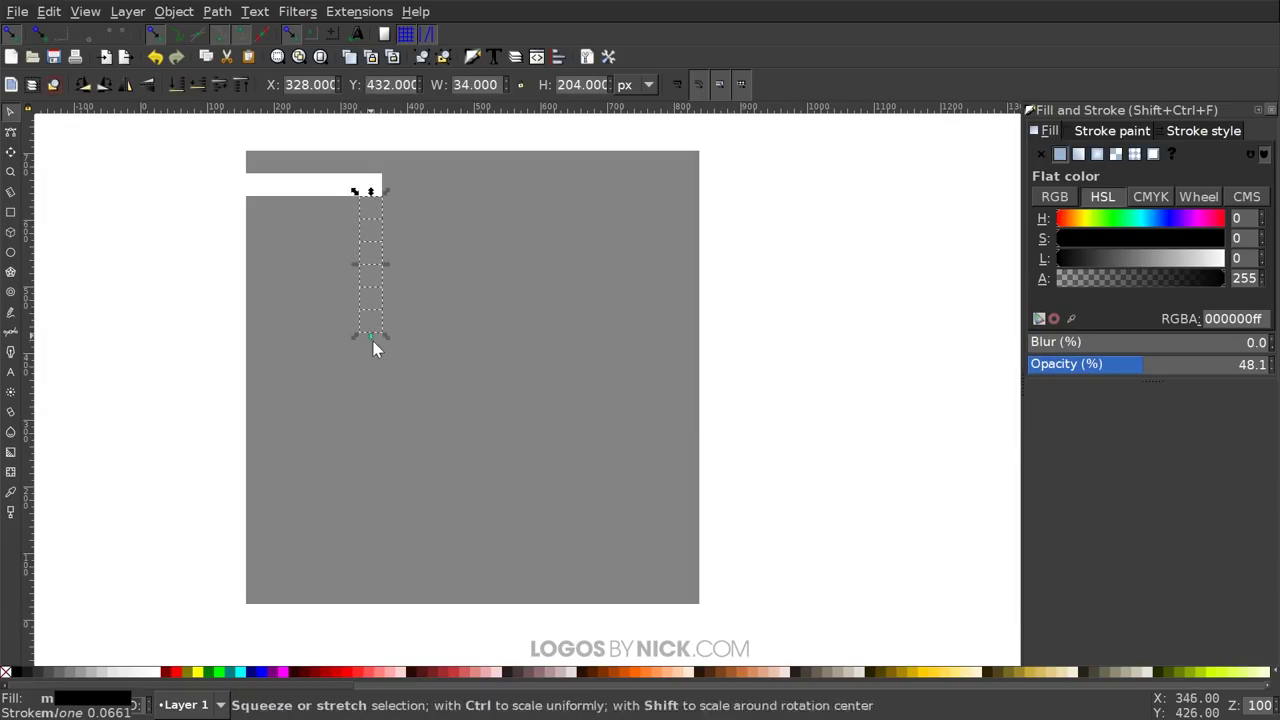
{"action": "left_click", "coordinate": [374, 343], "text": "shift"}
{"action": "key", "text": "Delete"}
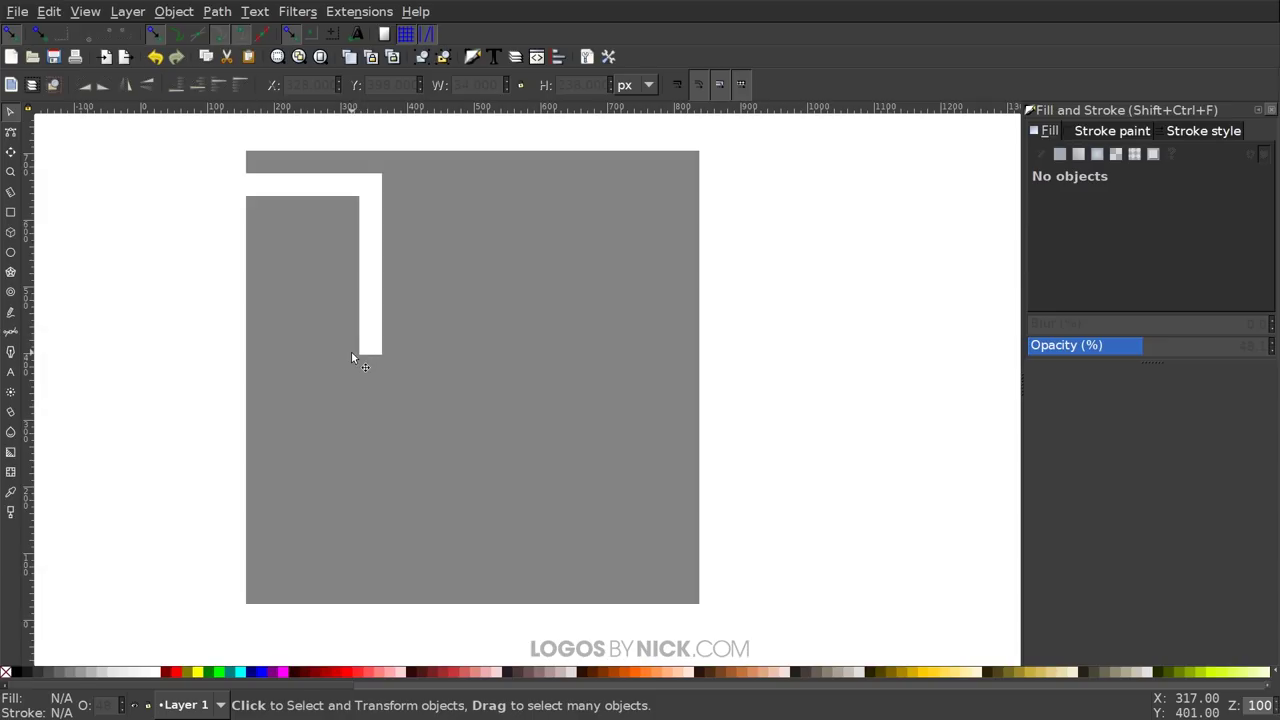
Delete the row 9 squares in columns 5 and 4, plus the column 4 squares up to row 4
{"action": "left_click", "coordinate": [351, 359]}
{"action": "left_click", "coordinate": [340, 345]}
{"action": "left_click", "coordinate": [325, 338], "text": "shift"}
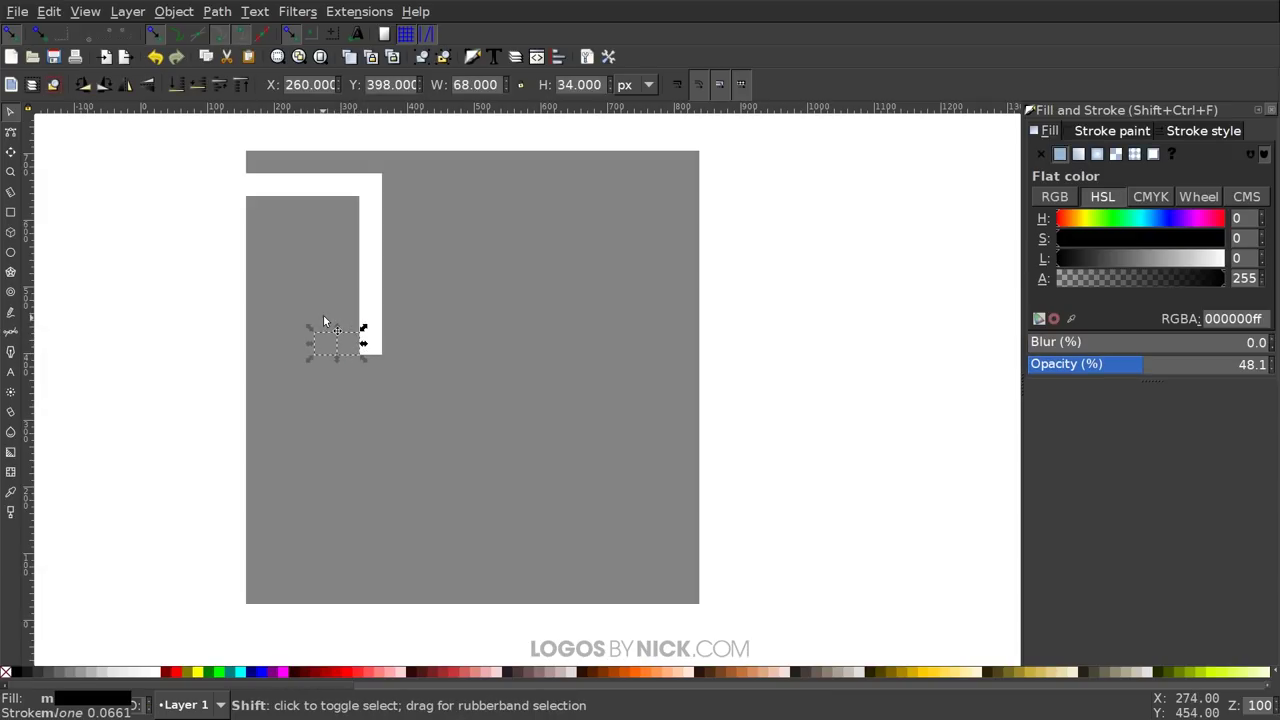
{"action": "left_click", "coordinate": [323, 316], "text": "shift"}
{"action": "left_click", "coordinate": [324, 300], "text": "shift"}
{"action": "left_click", "coordinate": [326, 252], "text": "shift"}
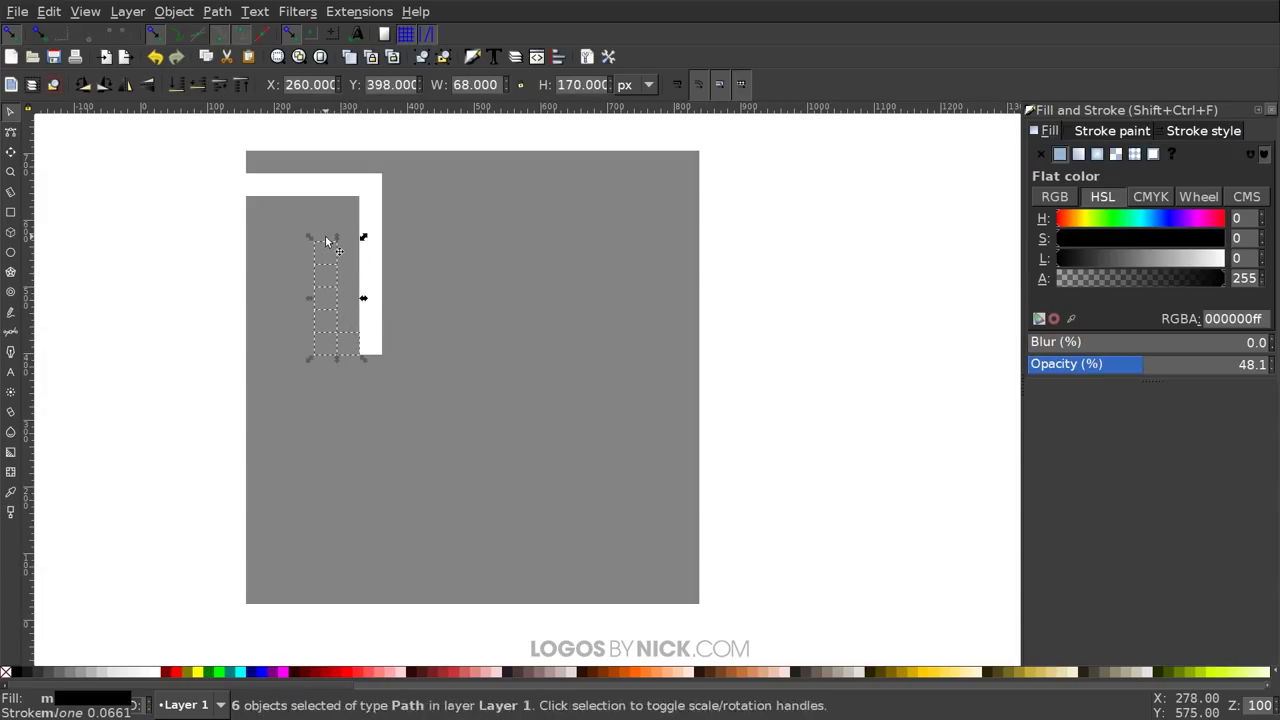
{"action": "left_click", "coordinate": [326, 230], "text": "shift"}
{"action": "key", "text": "Delete"}
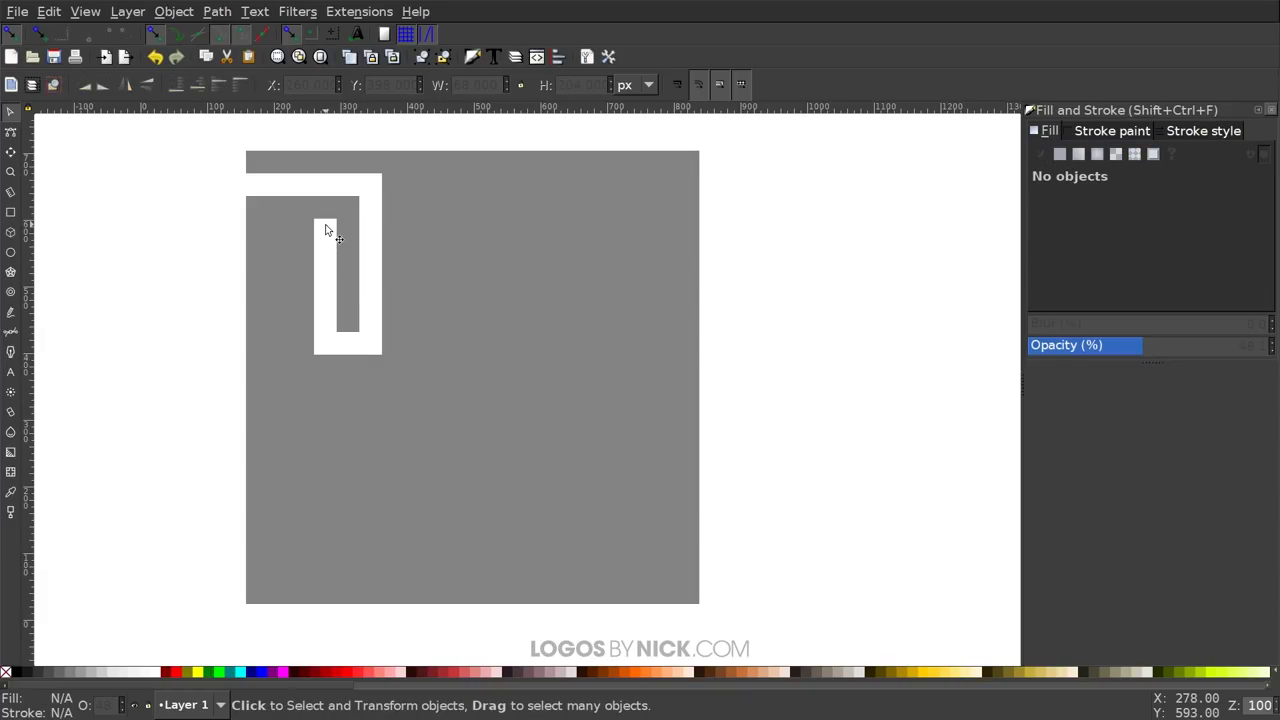
Delete a winding run: row 4 to column 2, down to row 11, across to column 10, down to row 13, back to column 7
{"action": "left_click", "coordinate": [300, 236]}
{"action": "left_click", "coordinate": [289, 227], "text": "shift"}
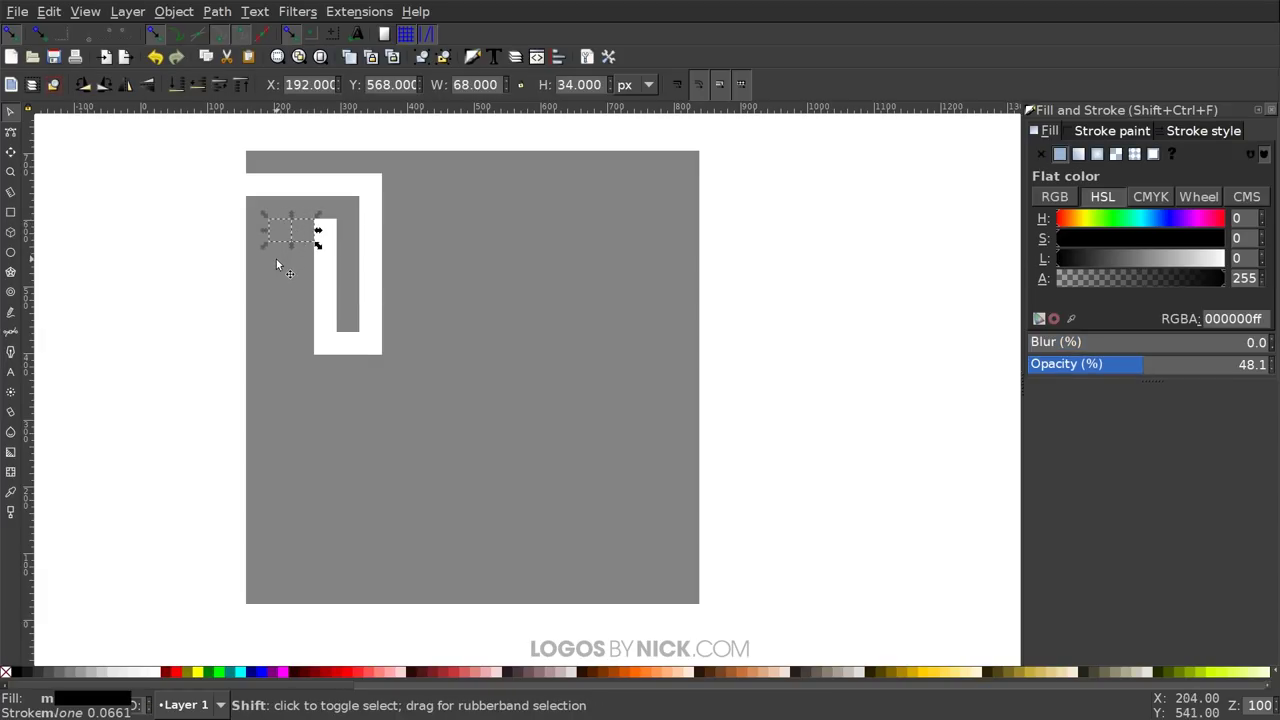
{"action": "left_click", "coordinate": [277, 252], "text": "shift"}
{"action": "left_click", "coordinate": [280, 276], "text": "shift"}
{"action": "left_click", "coordinate": [280, 299], "text": "shift"}
{"action": "left_click", "coordinate": [280, 322], "text": "shift"}
{"action": "left_click", "coordinate": [280, 345], "text": "shift"}
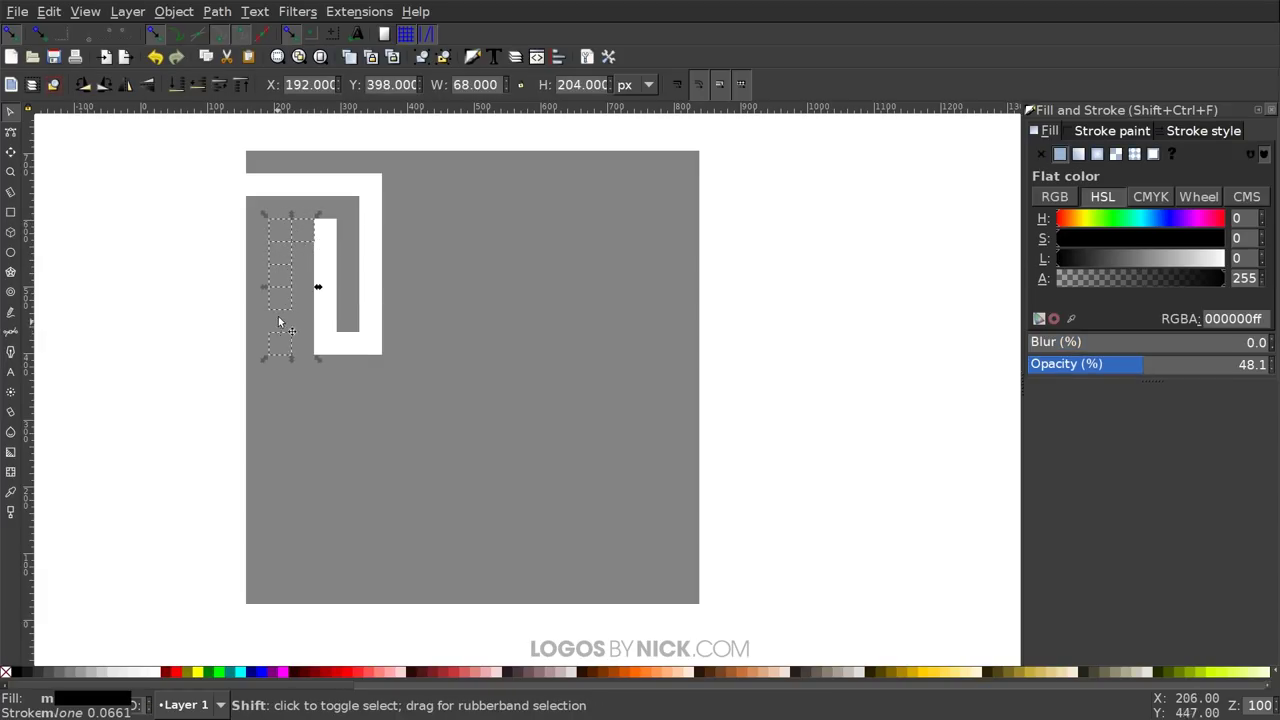
{"action": "left_click", "coordinate": [284, 381], "text": "shift"}
{"action": "left_click", "coordinate": [305, 387], "text": "shift"}
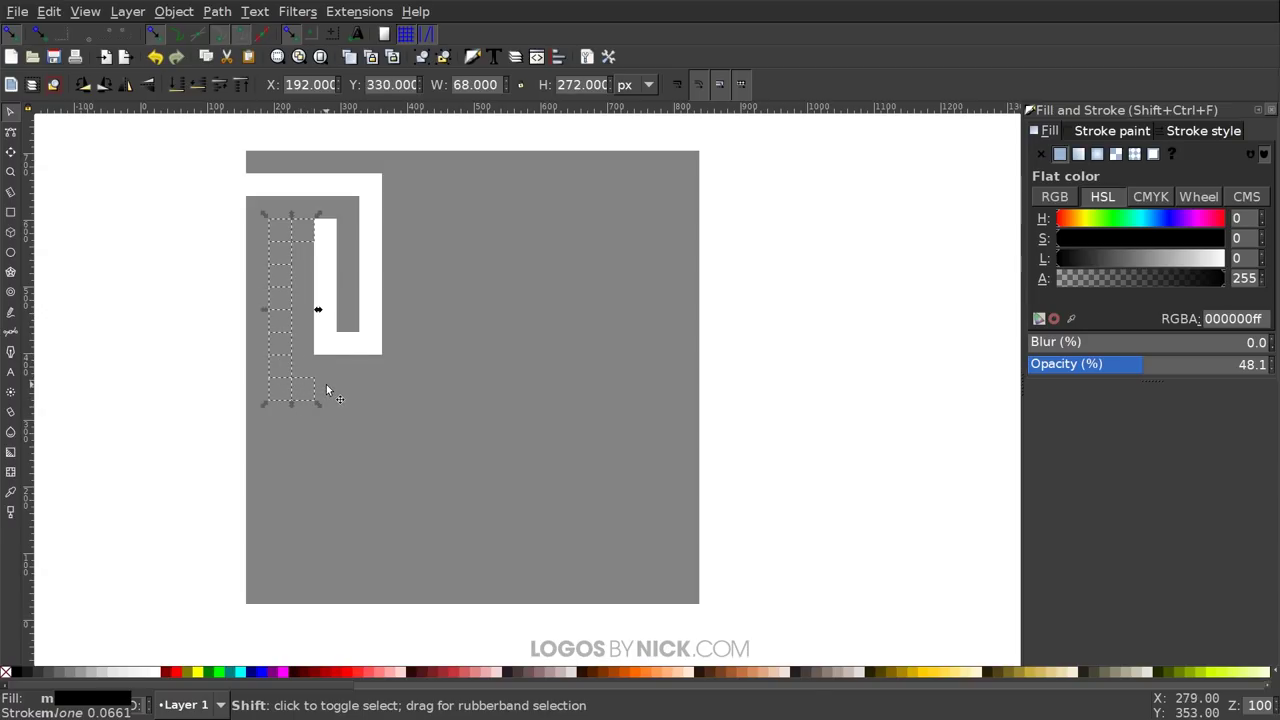
{"action": "left_click", "coordinate": [328, 386], "text": "shift"}
{"action": "left_click", "coordinate": [351, 386], "text": "shift"}
{"action": "left_click", "coordinate": [385, 386], "text": "shift"}
{"action": "left_click", "coordinate": [364, 386], "text": "shift"}
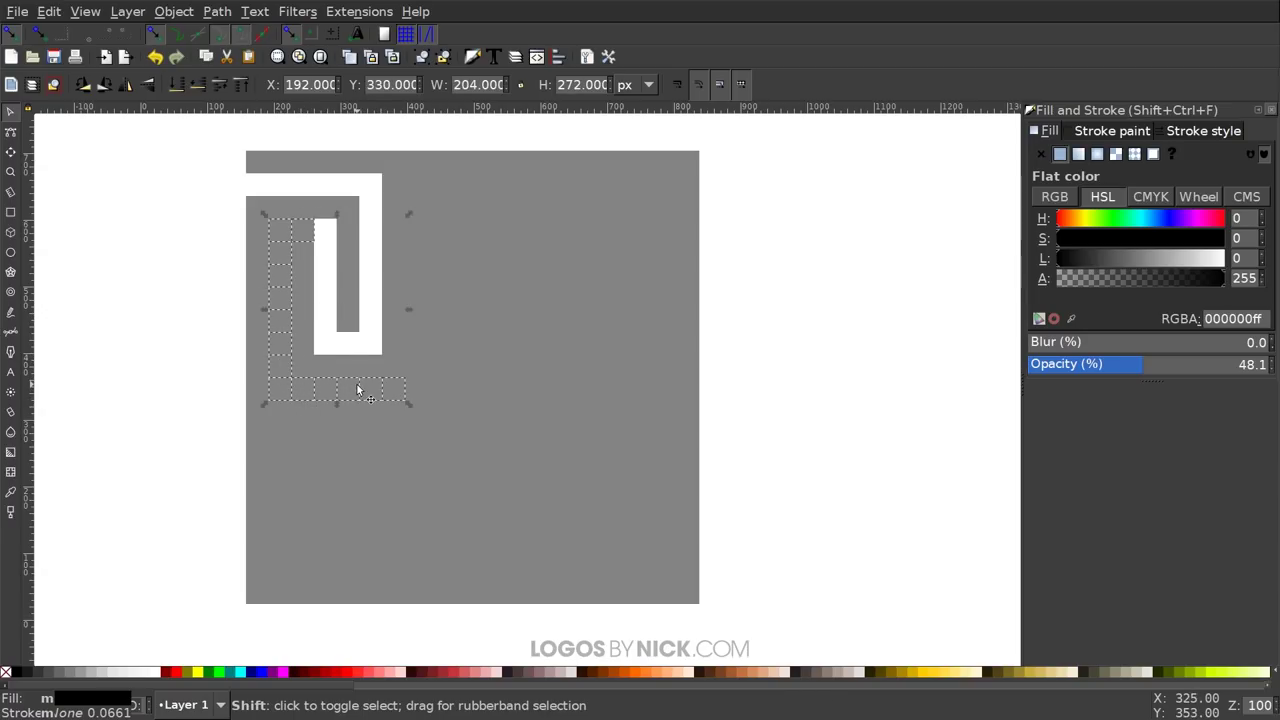
{"action": "left_click", "coordinate": [418, 389], "text": "shift"}
{"action": "left_click", "coordinate": [441, 389], "text": "shift"}
{"action": "left_click", "coordinate": [461, 388], "text": "shift"}
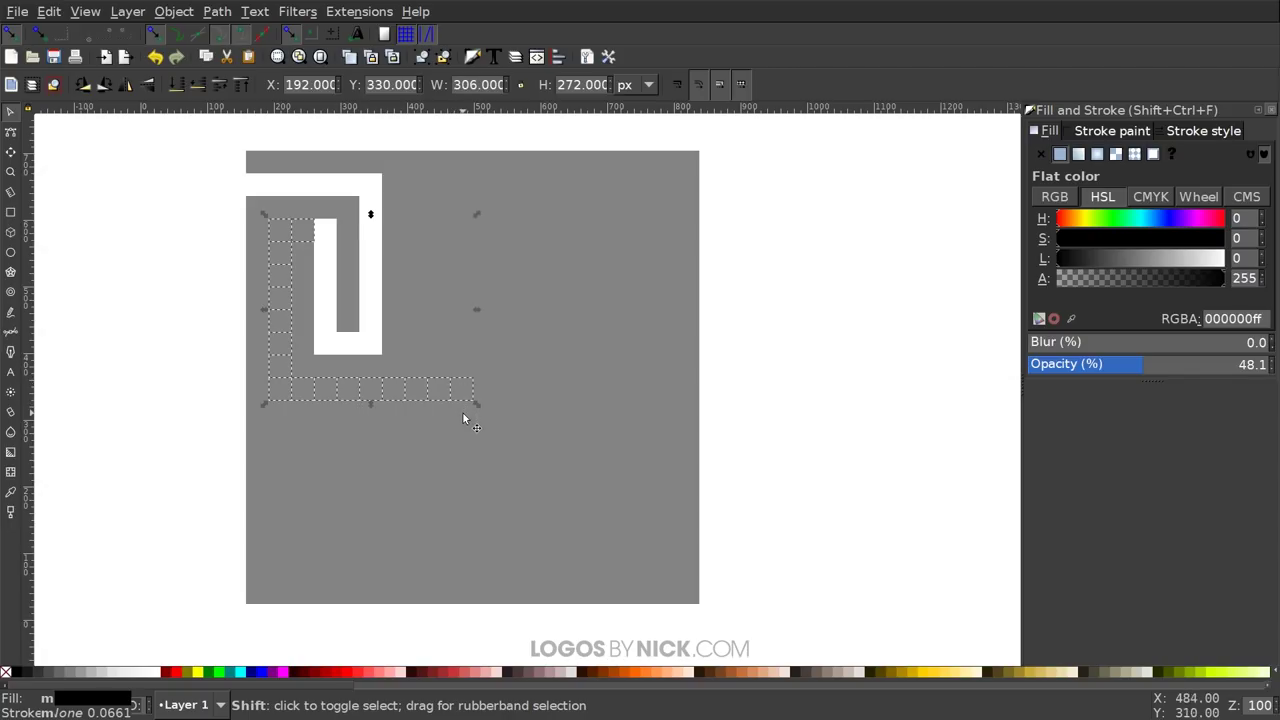
{"action": "left_click", "coordinate": [463, 412], "text": "shift"}
{"action": "left_click", "coordinate": [465, 432], "text": "shift"}
{"action": "left_click", "coordinate": [463, 455], "text": "shift"}
{"action": "left_click", "coordinate": [437, 435], "text": "shift"}
{"action": "left_click", "coordinate": [411, 437], "text": "shift"}
{"action": "left_click", "coordinate": [393, 440], "text": "shift"}
{"action": "key", "text": "Delete"}
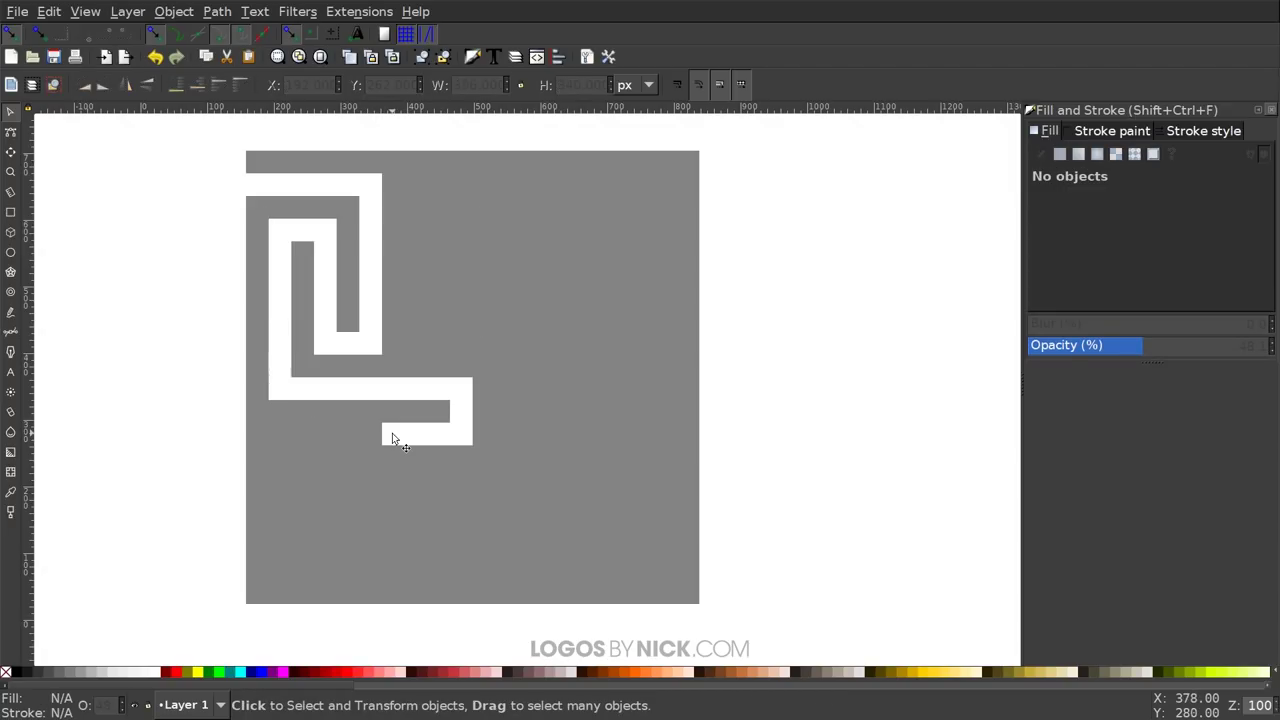
Try deleting the column 1 squares in rows 10 and 11 beside the path, and undo the deletion
{"action": "scroll", "coordinate": [330, 300], "scroll_direction": "up", "scroll_amount": 1}
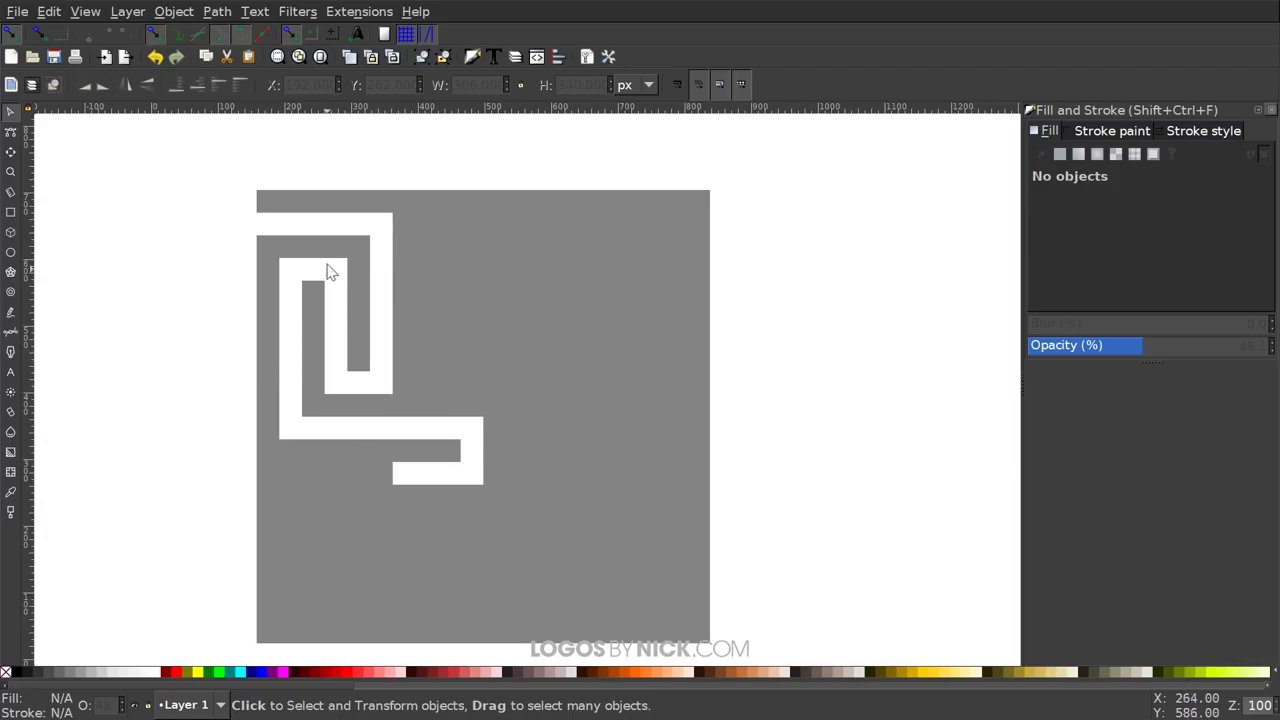
{"action": "left_click_drag", "start_coordinate": [305, 405], "coordinate": [141, 347]}
{"action": "key", "text": "ctrl+z"}
{"action": "left_click", "coordinate": [268, 406]}
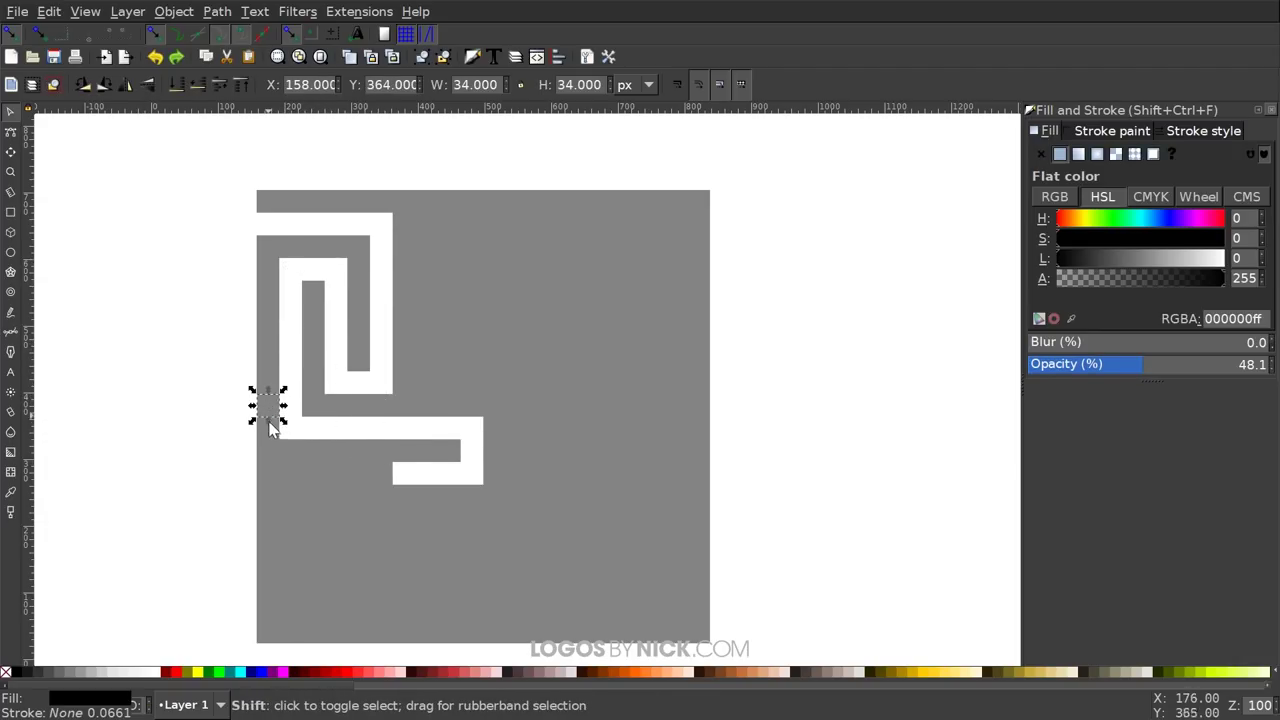
{"action": "left_click", "coordinate": [268, 428], "text": "shift"}
{"action": "key", "text": "Delete"}
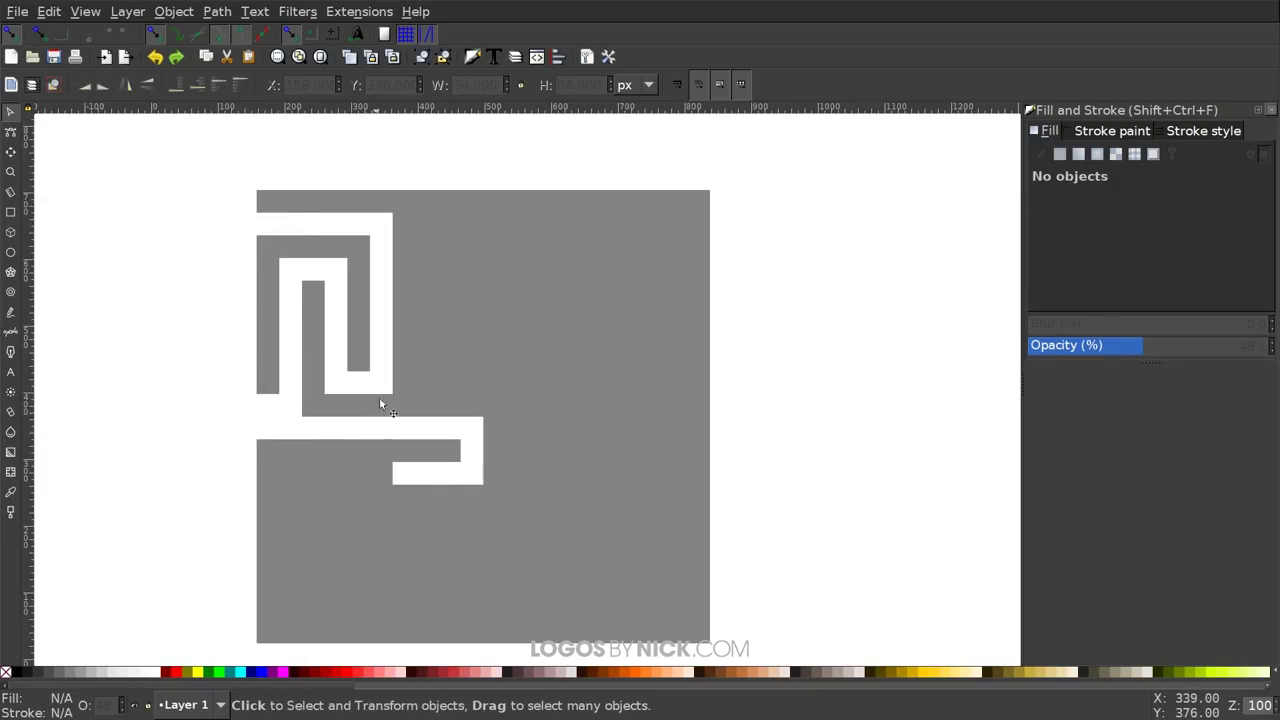
{"action": "key", "text": "ctrl+z"}
{"action": "scroll", "coordinate": [397, 398], "scroll_direction": "down", "scroll_amount": 1}
{"action": "scroll", "coordinate": [372, 398], "scroll_direction": "up", "scroll_amount": 1}
{"action": "left_click_drag", "start_coordinate": [372, 398], "coordinate": [355, 304]}
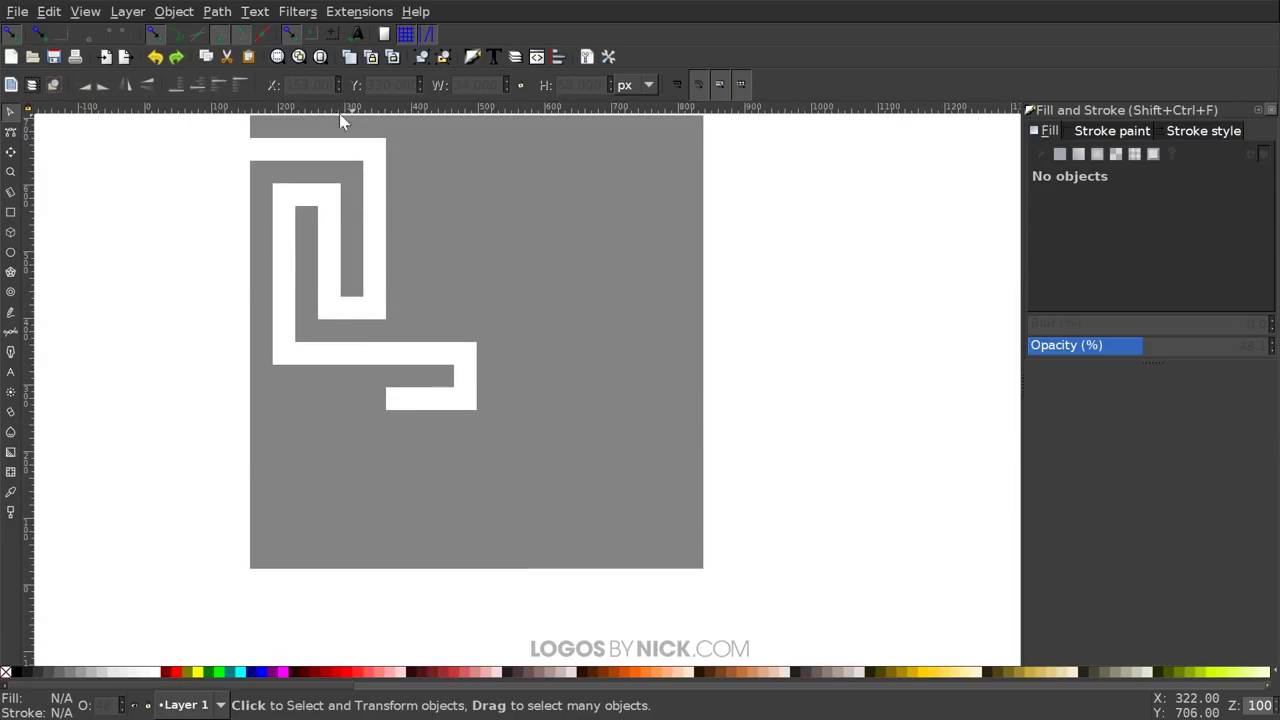
{"action": "left_click_drag", "start_coordinate": [301, 236], "coordinate": [239, 266]}
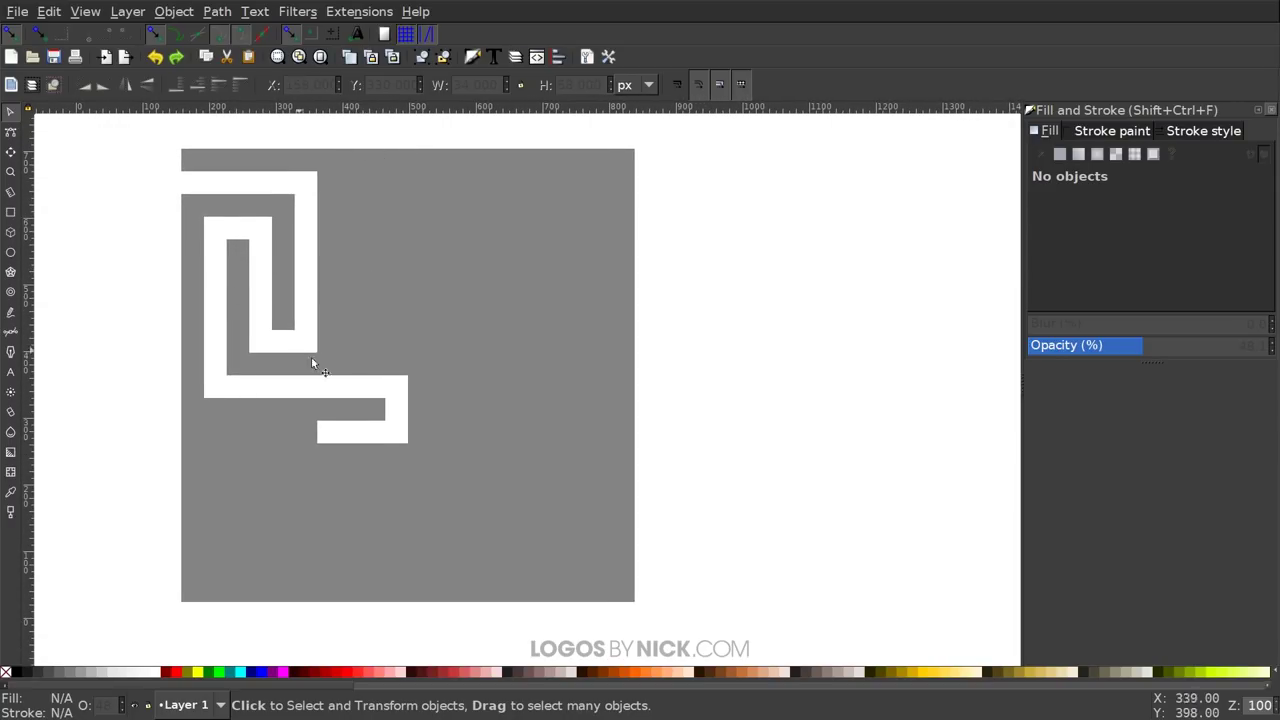
{"action": "left_click_drag", "start_coordinate": [378, 361], "coordinate": [417, 358]}
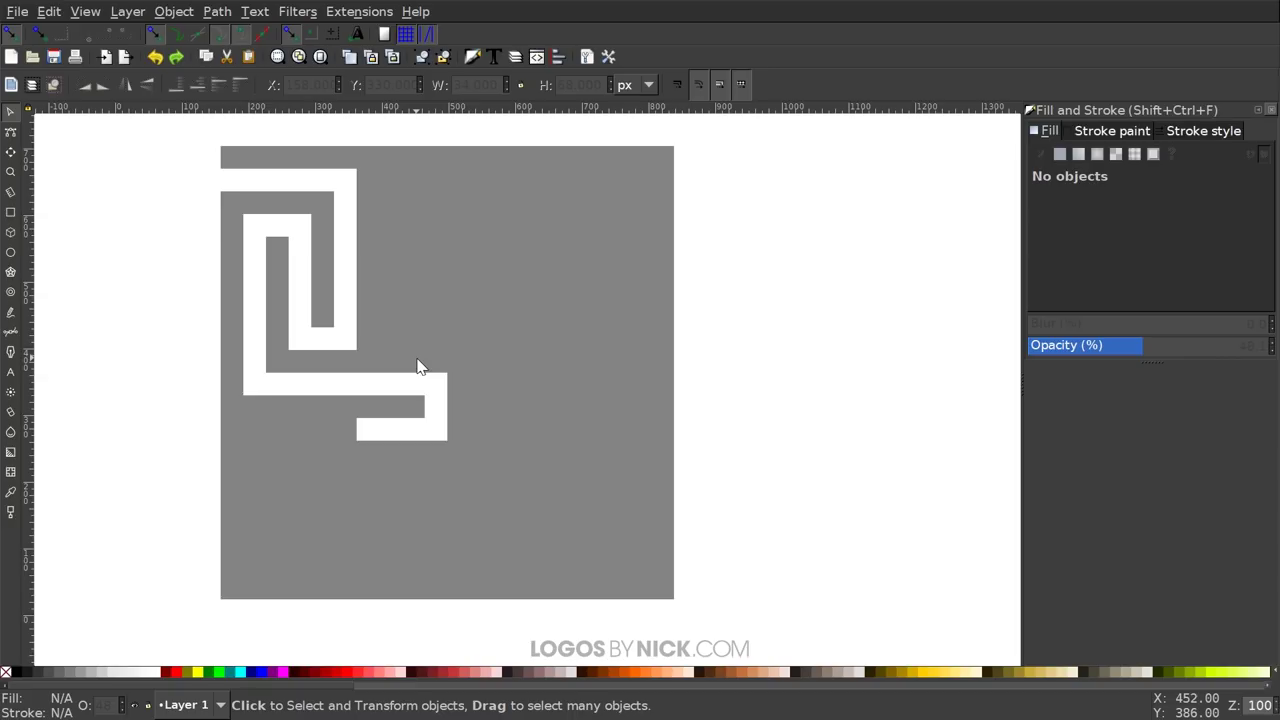
Delete squares extending the path along row 13 to column 2, row 15 to column 7, row 17 back to column 2, and down to row 19
{"action": "left_click_drag", "start_coordinate": [360, 332], "coordinate": [393, 319]}
{"action": "left_click", "coordinate": [380, 416]}
{"action": "left_click", "coordinate": [355, 417], "text": "shift"}
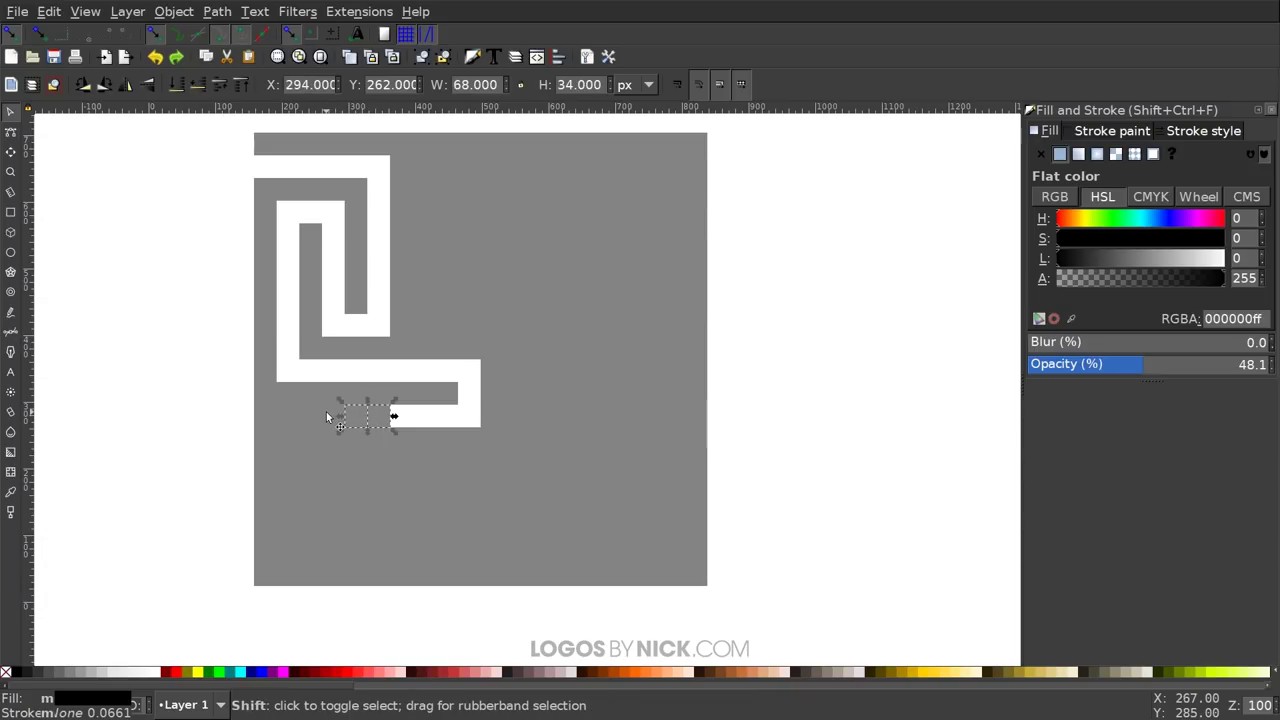
{"action": "left_click", "coordinate": [326, 414], "text": "shift"}
{"action": "left_click", "coordinate": [304, 415], "text": "shift"}
{"action": "left_click", "coordinate": [283, 416], "text": "shift"}
{"action": "left_click", "coordinate": [287, 458], "text": "shift"}
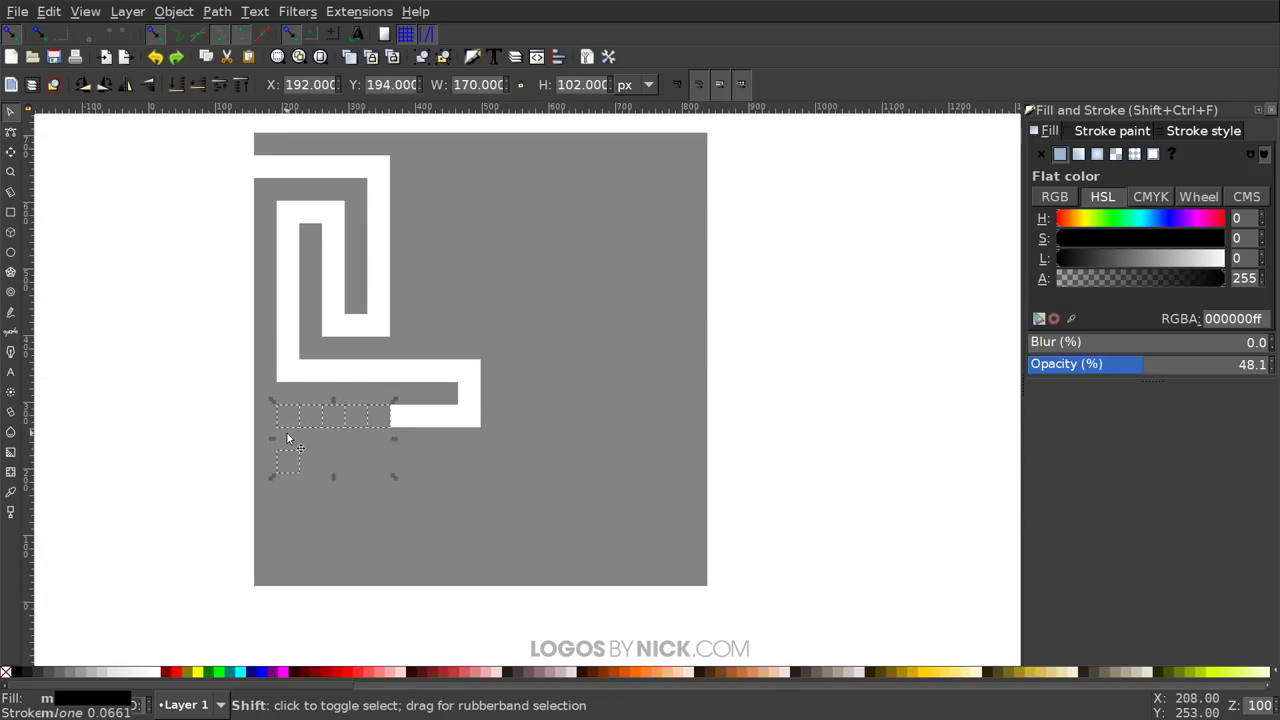
{"action": "left_click", "coordinate": [286, 436], "text": "shift"}
{"action": "left_click", "coordinate": [321, 463], "text": "shift"}
{"action": "left_click", "coordinate": [391, 460], "text": "shift"}
{"action": "left_click", "coordinate": [401, 480], "text": "shift"}
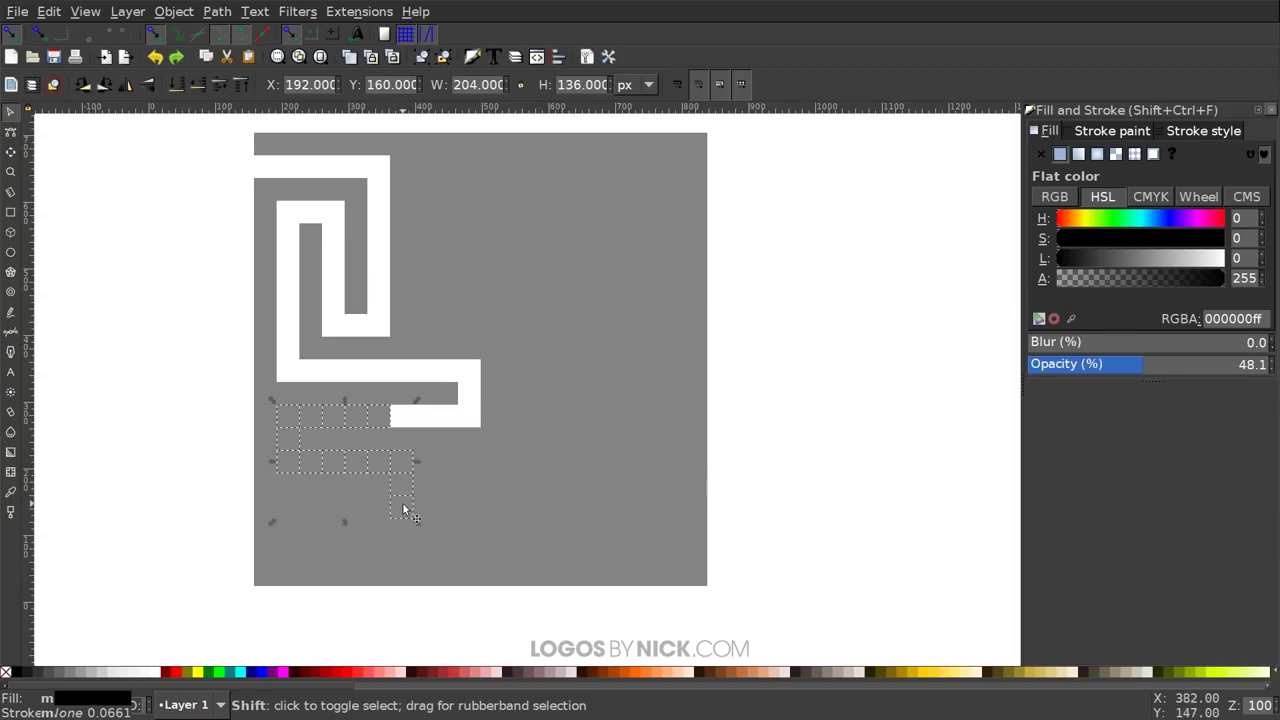
{"action": "left_click", "coordinate": [396, 510], "text": "shift"}
{"action": "left_click", "coordinate": [281, 532], "text": "shift"}
{"action": "left_click", "coordinate": [285, 551], "text": "shift"}
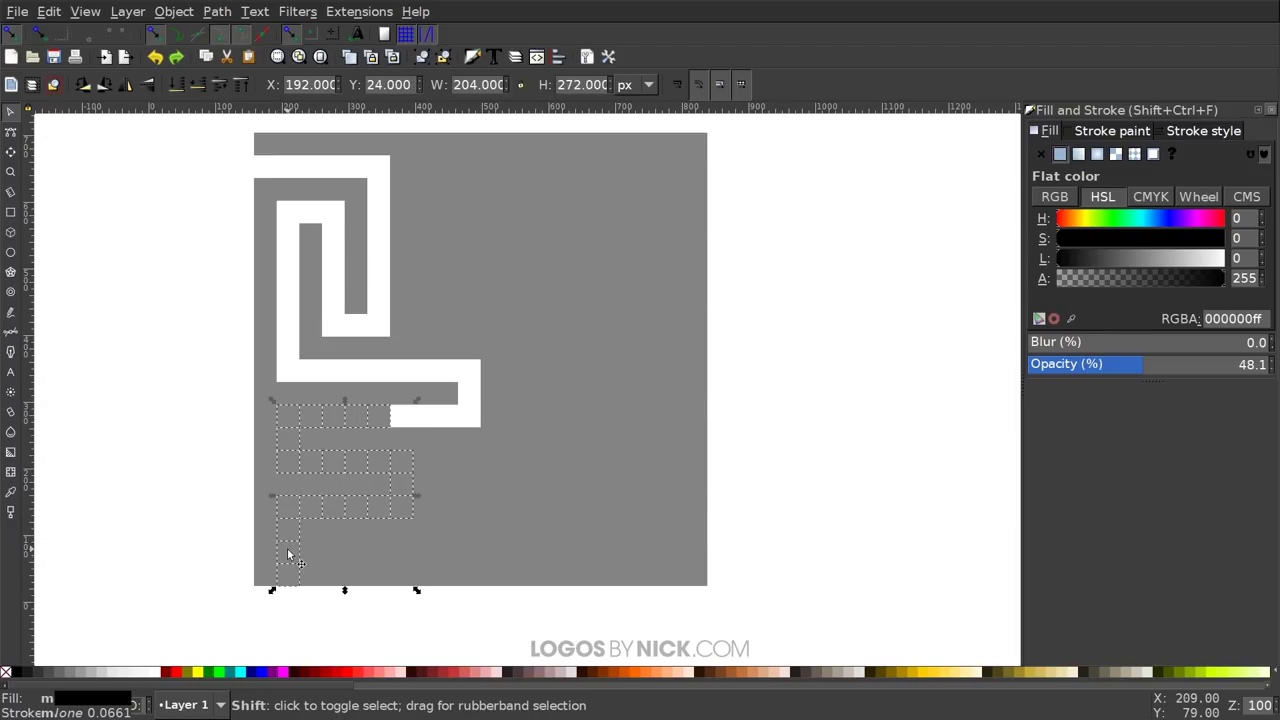
{"action": "left_click", "coordinate": [290, 580], "text": "shift"}
{"action": "key", "text": "Delete"}
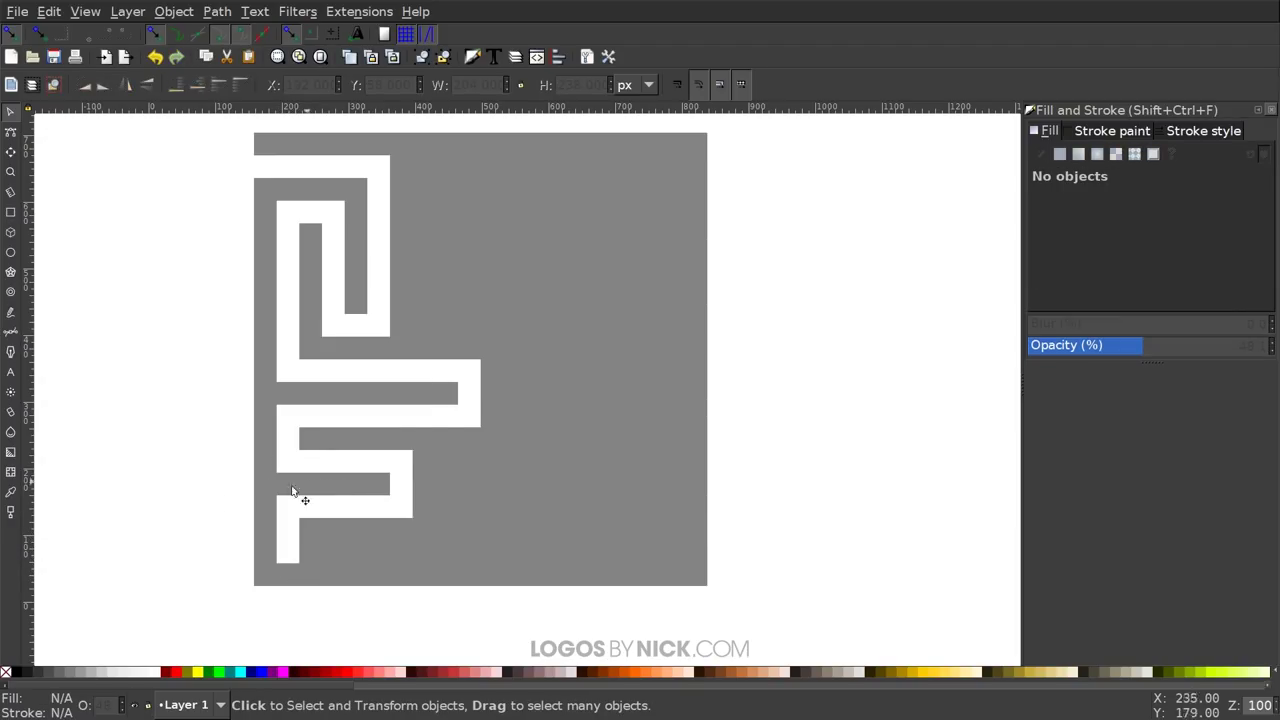
Delete the column 8 squares in rows 2 to 4 and the row 4 squares from column 9 to column 16
{"action": "scroll", "coordinate": [580, 386], "scroll_direction": "right", "scroll_amount": 1}
{"action": "scroll", "coordinate": [430, 337], "scroll_direction": "up", "scroll_amount": 2}
{"action": "scroll", "coordinate": [430, 337], "scroll_direction": "left", "scroll_amount": 1}
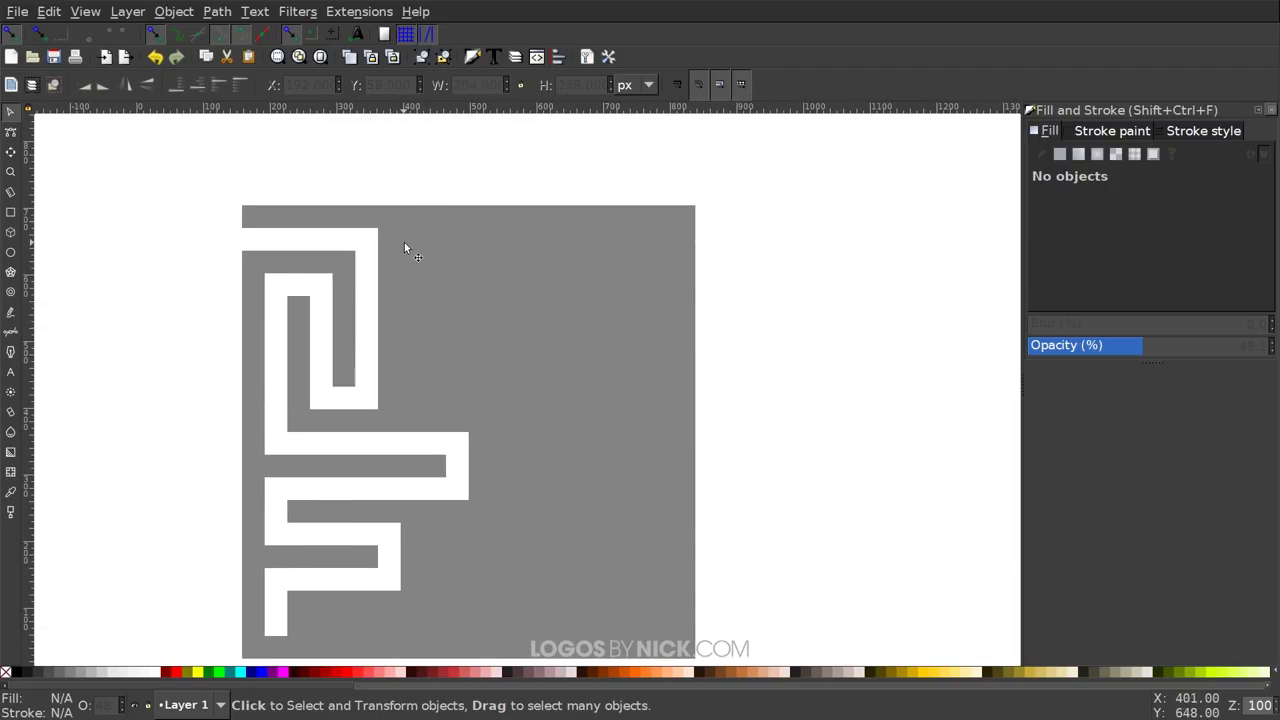
{"action": "left_click", "coordinate": [406, 238]}
{"action": "left_click", "coordinate": [413, 259], "text": "shift"}
{"action": "left_click", "coordinate": [412, 286], "text": "shift"}
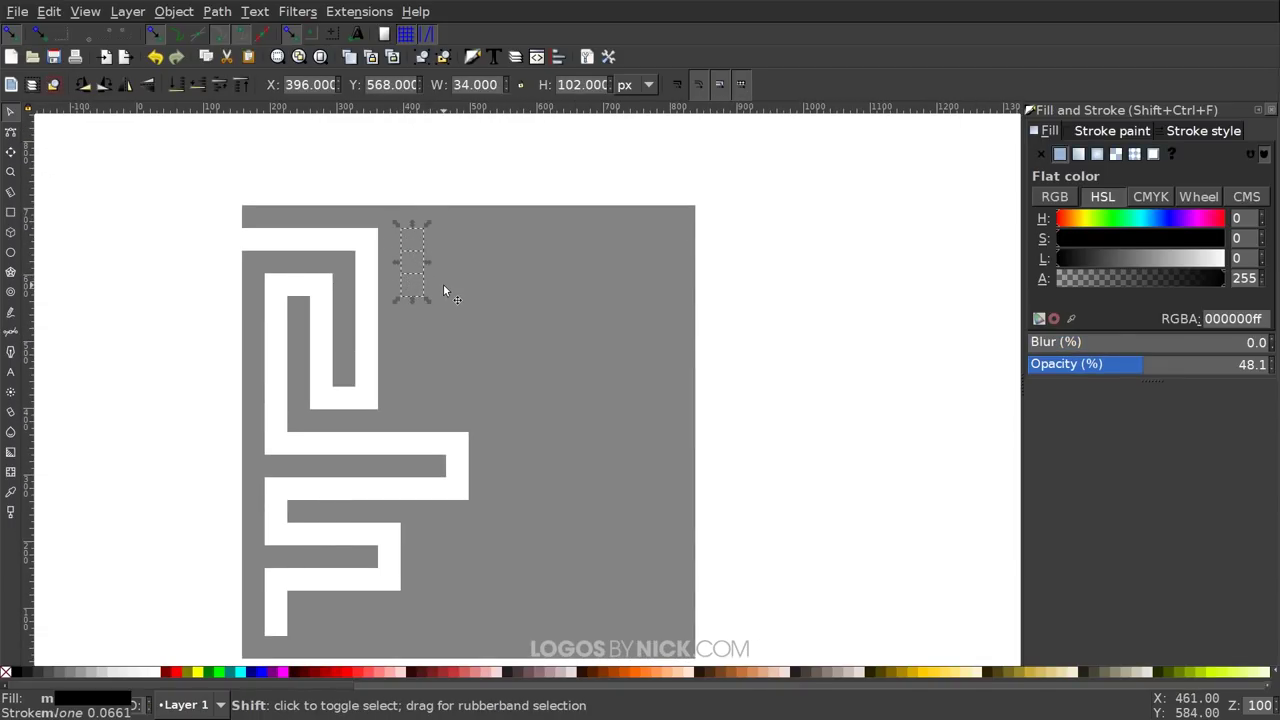
{"action": "left_click", "coordinate": [460, 286], "text": "shift"}
{"action": "left_click", "coordinate": [497, 290], "text": "shift"}
{"action": "left_click", "coordinate": [484, 286], "text": "shift"}
{"action": "left_click", "coordinate": [528, 286], "text": "shift"}
{"action": "left_click", "coordinate": [551, 289], "text": "shift"}
{"action": "left_click", "coordinate": [573, 311], "text": "shift"}
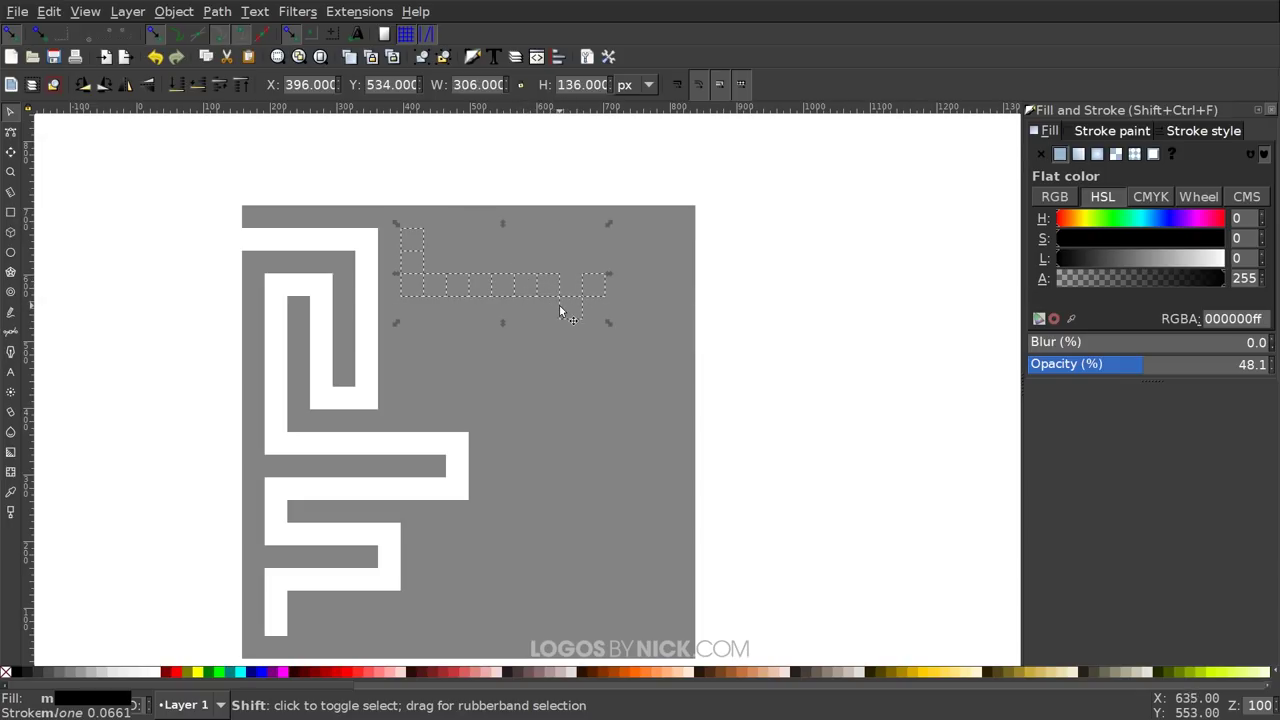
{"action": "left_click", "coordinate": [560, 311], "text": "shift"}
{"action": "left_click", "coordinate": [570, 277], "text": "shift"}
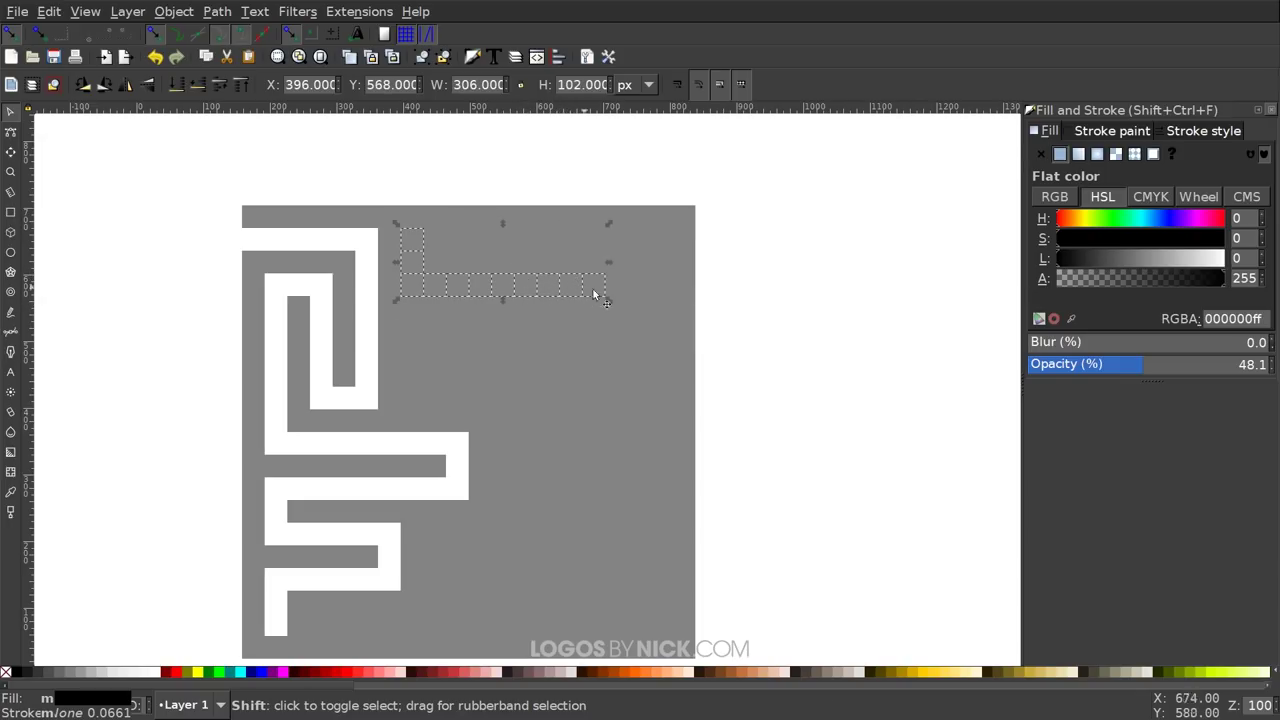
{"action": "left_click", "coordinate": [703, 334]}
{"action": "mouse_move", "coordinate": [616, 379]}
{"action": "left_mouse_down"}
{"action": "mouse_move", "coordinate": [654, 320]}
{"action": "mouse_move", "coordinate": [596, 339]}
{"action": "left_mouse_up"}
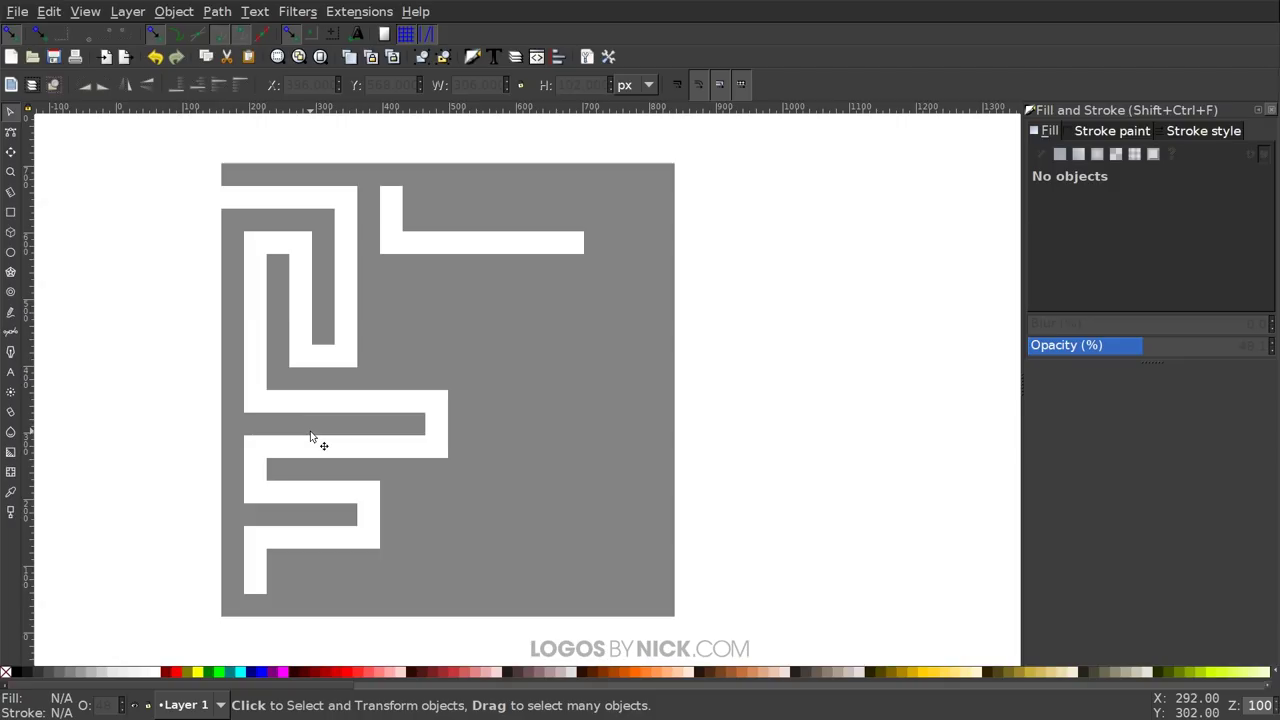
Delete squares extending the path along row 4 to column 19, down to row 6, and back to column 15
{"action": "left_click", "coordinate": [589, 240]}
{"action": "left_click", "coordinate": [637, 243], "text": "shift"}
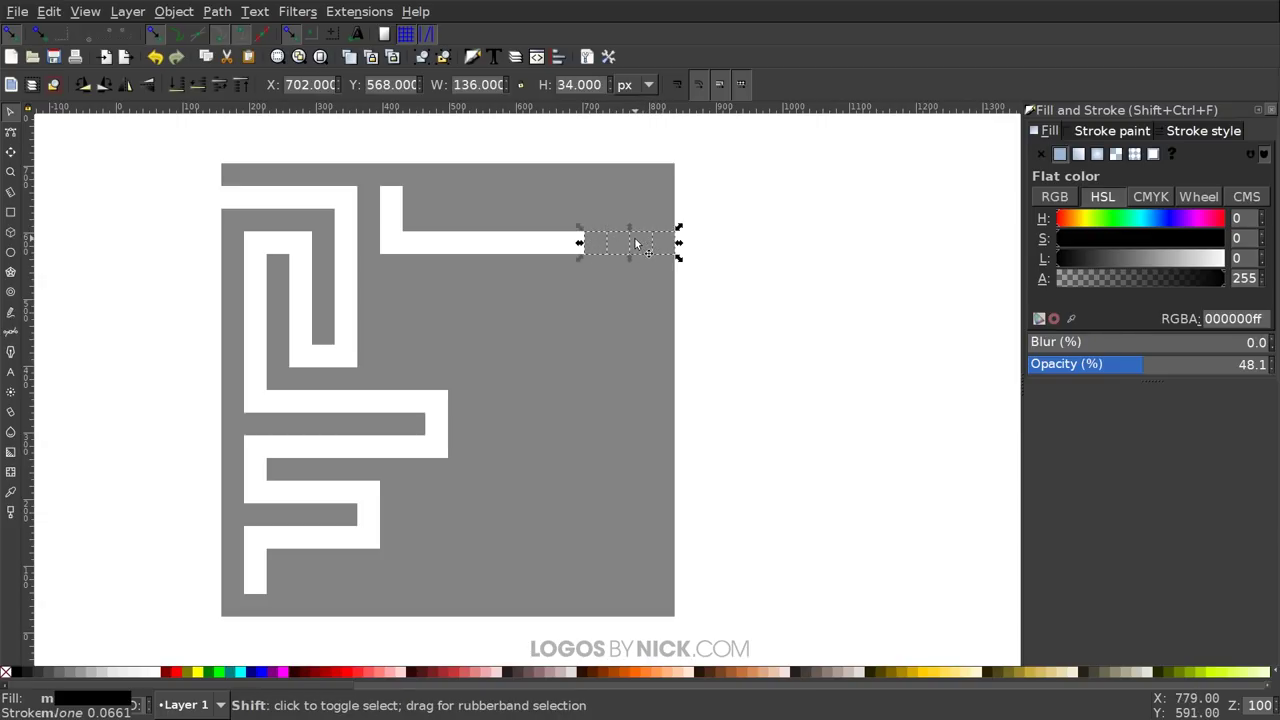
{"action": "left_click", "coordinate": [662, 241], "text": "shift"}
{"action": "left_click", "coordinate": [642, 261], "text": "shift"}
{"action": "left_click", "coordinate": [637, 284], "text": "shift"}
{"action": "left_click", "coordinate": [619, 286], "text": "shift"}
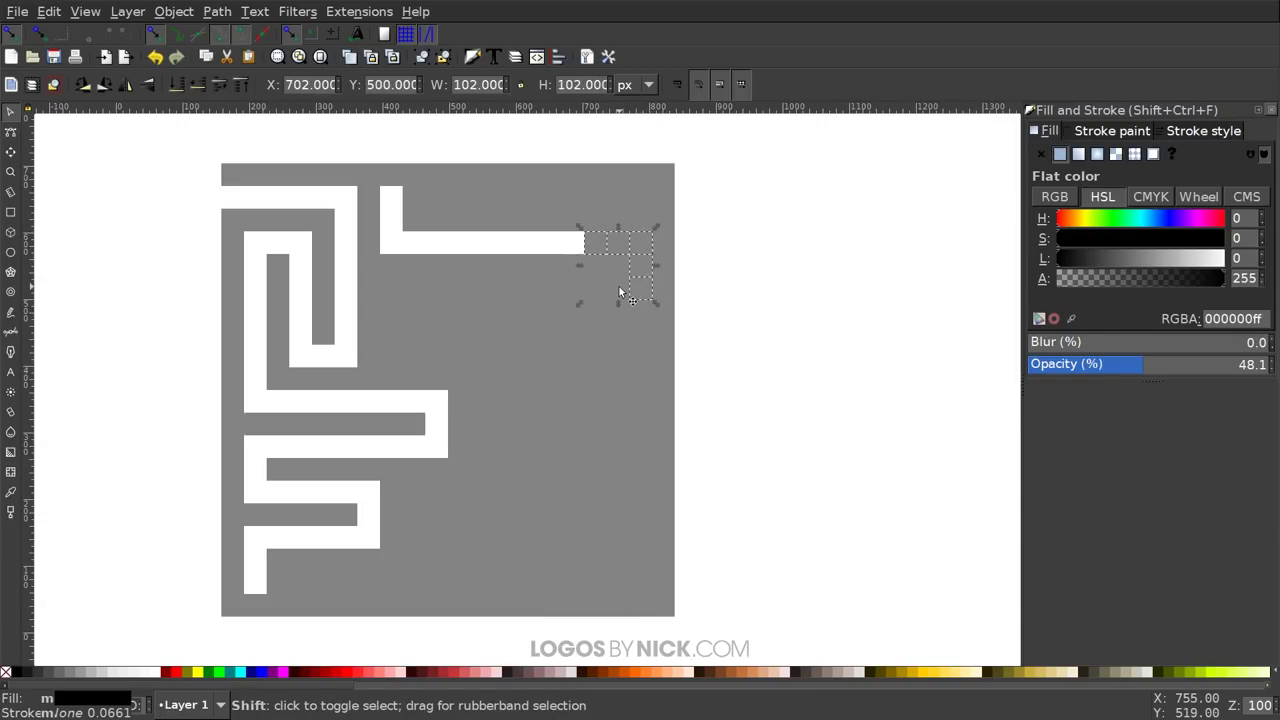
{"action": "left_click", "coordinate": [595, 289], "text": "shift"}
{"action": "left_click", "coordinate": [573, 292], "text": "shift"}
{"action": "left_click", "coordinate": [554, 292], "text": "shift"}
{"action": "key", "text": "Home"}
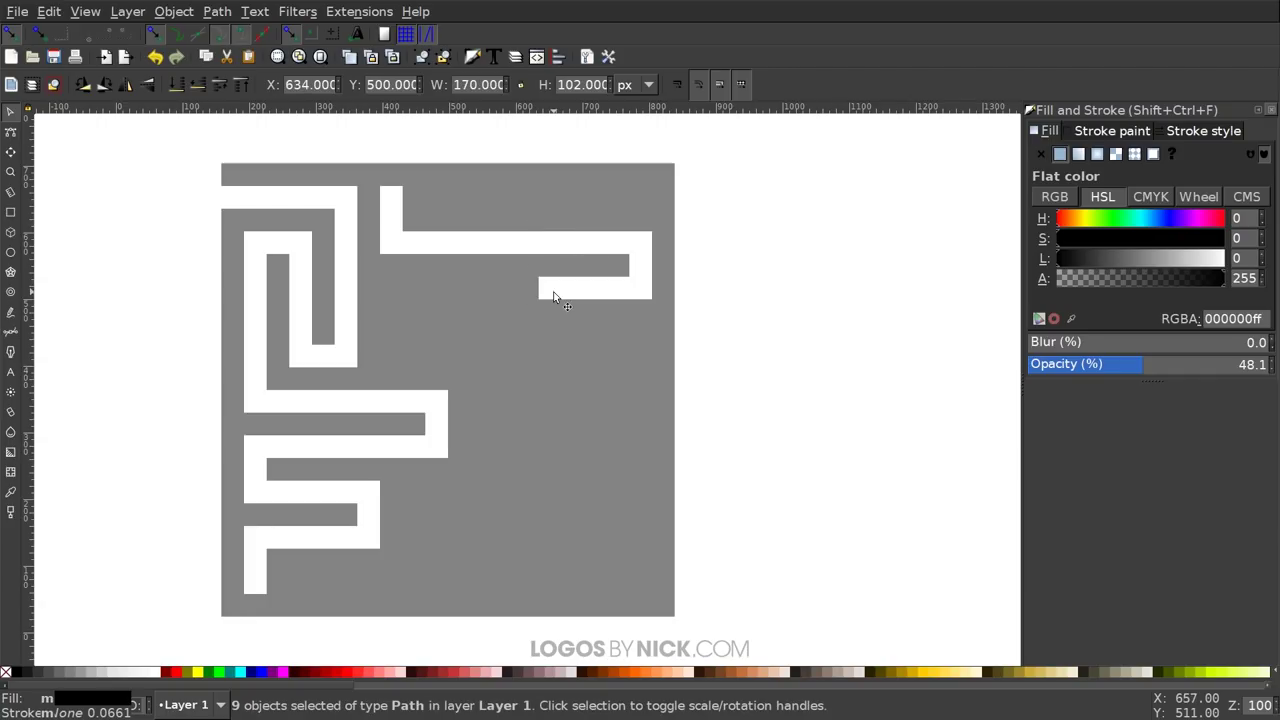
{"action": "key", "text": "Escape"}
Delete squares extending the path down column 15 to row 15, across to column 17, up to row 8, and out to the grid's edge
{"action": "left_click", "coordinate": [545, 350]}
{"action": "left_click", "coordinate": [550, 326], "text": "shift"}
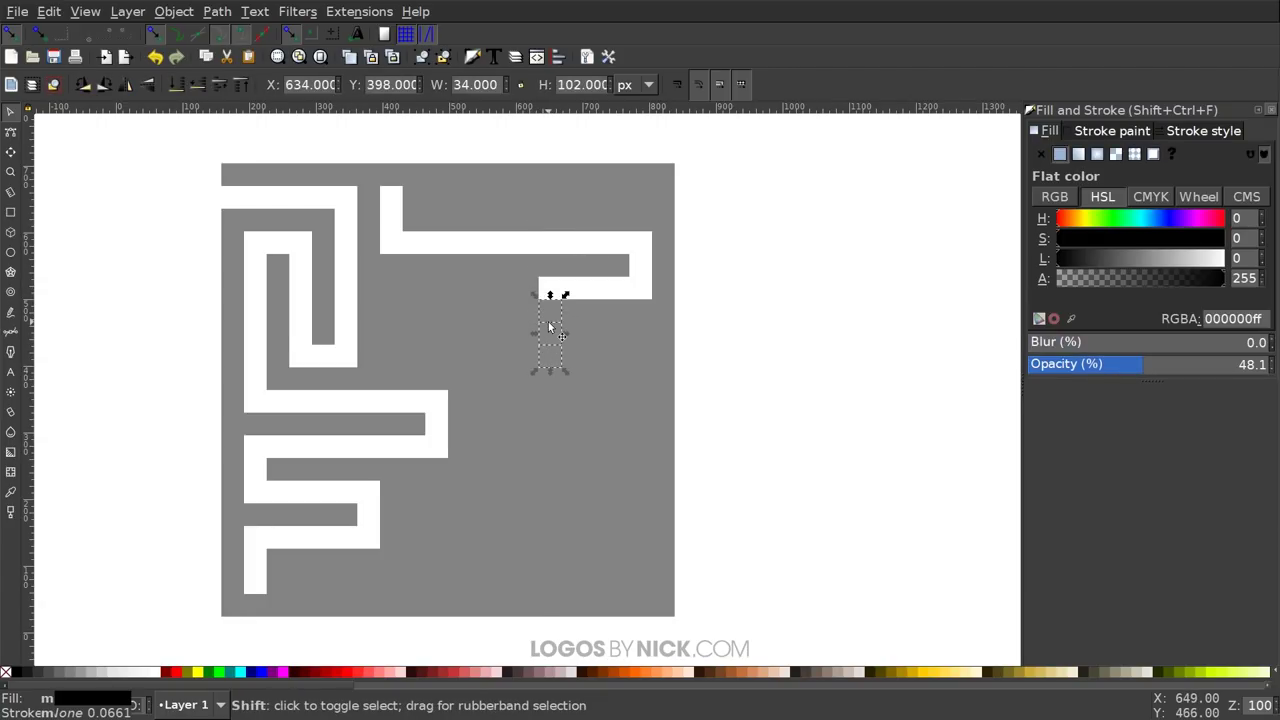
{"action": "left_click", "coordinate": [551, 395], "text": "shift"}
{"action": "left_click", "coordinate": [550, 383], "text": "shift"}
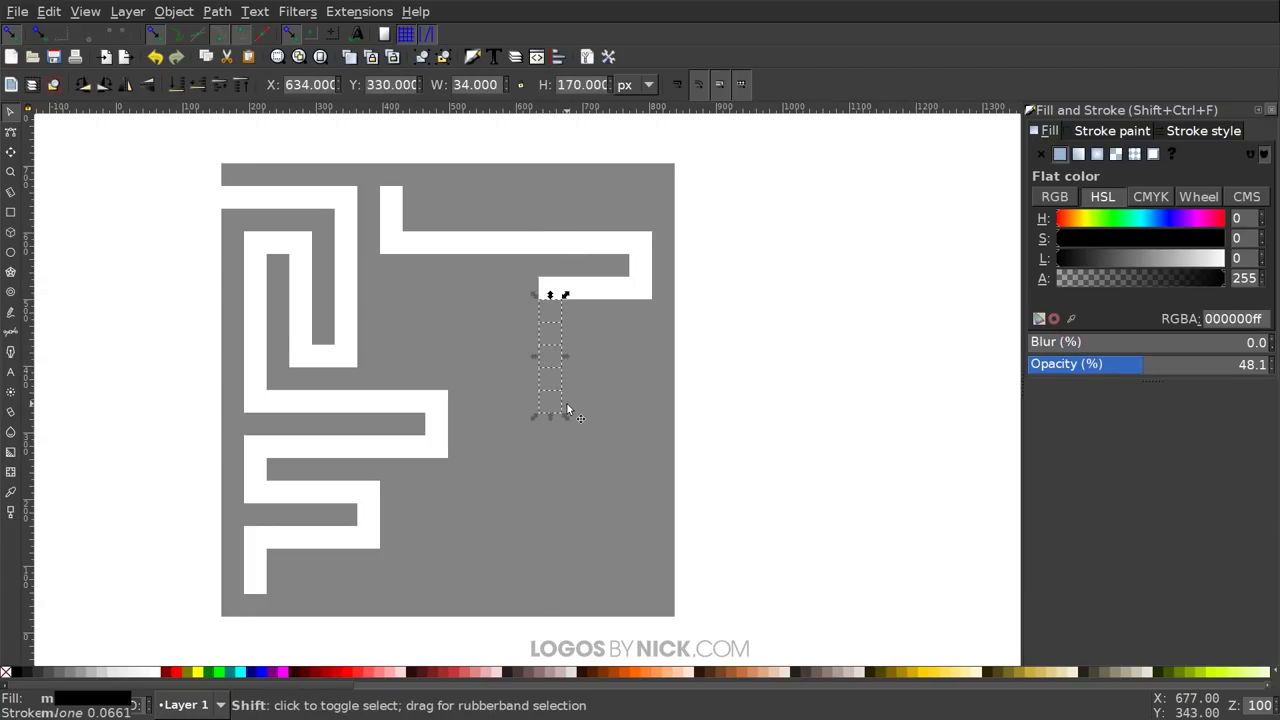
{"action": "left_click", "coordinate": [543, 430], "text": "shift"}
{"action": "left_click", "coordinate": [544, 453], "text": "shift"}
{"action": "left_click", "coordinate": [544, 470], "text": "shift"}
{"action": "left_click", "coordinate": [545, 495], "text": "shift"}
{"action": "left_click", "coordinate": [575, 494], "text": "shift"}
{"action": "left_click", "coordinate": [597, 494], "text": "shift"}
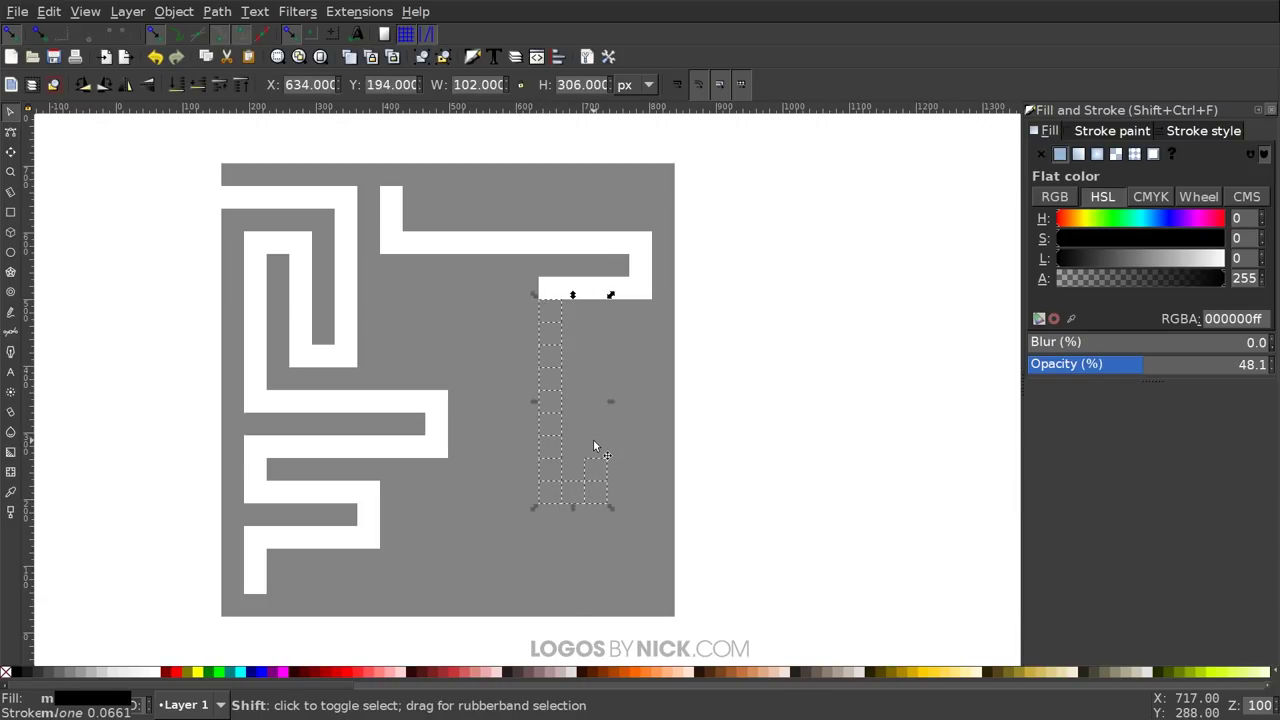
{"action": "left_click", "coordinate": [593, 420], "text": "shift"}
{"action": "left_click", "coordinate": [599, 400], "text": "shift"}
{"action": "left_click", "coordinate": [590, 375], "text": "shift"}
{"action": "left_click", "coordinate": [592, 352], "text": "shift"}
{"action": "left_click", "coordinate": [591, 337], "text": "shift"}
{"action": "key", "text": "Delete"}
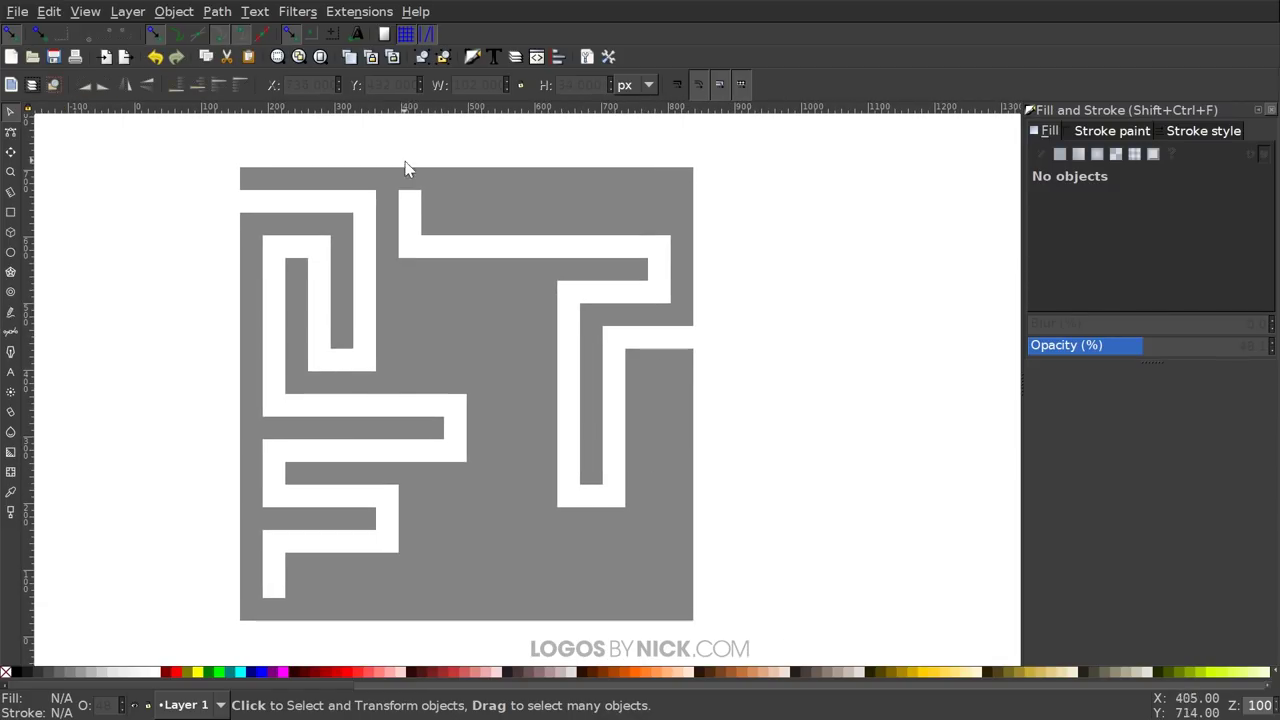
Delete further runs of squares to carve connecting passages and dead ends through the grid's solid middle, bottom, side and top areas
{"action": "left_click", "coordinate": [506, 374]}
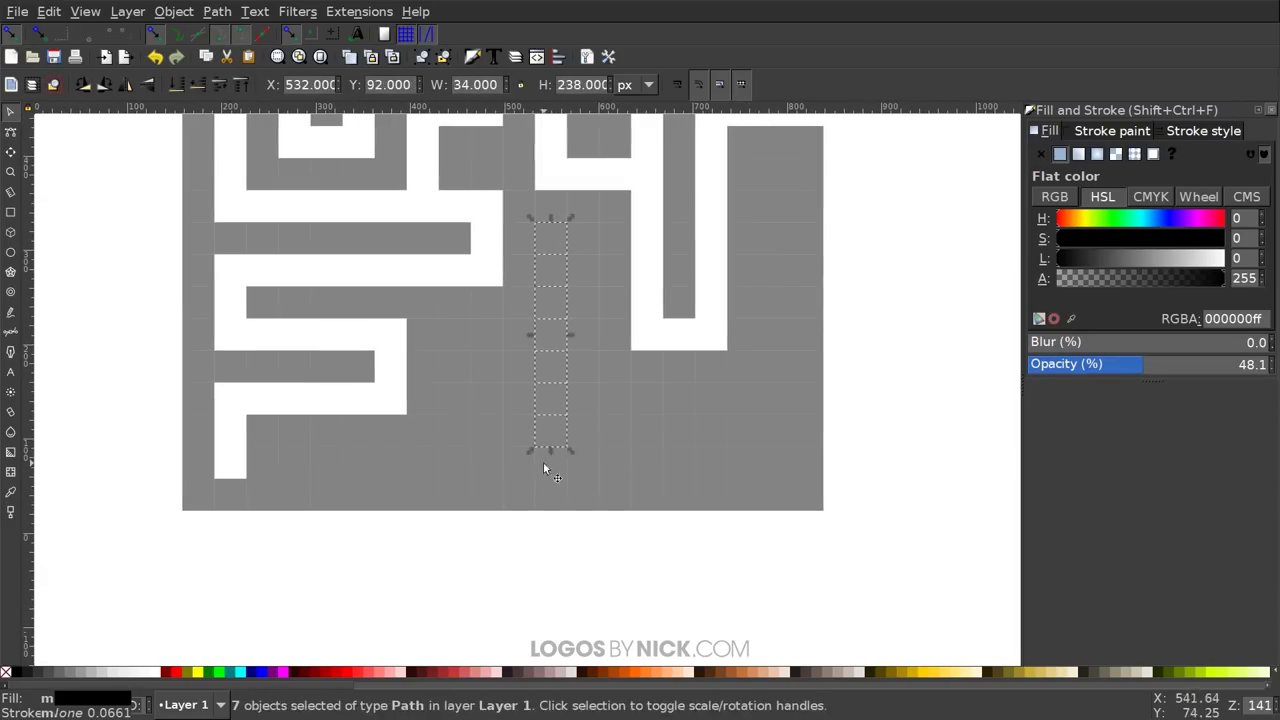
{"action": "key", "text": "Delete"}
{"action": "left_click", "coordinate": [336, 463], "text": "shift"}
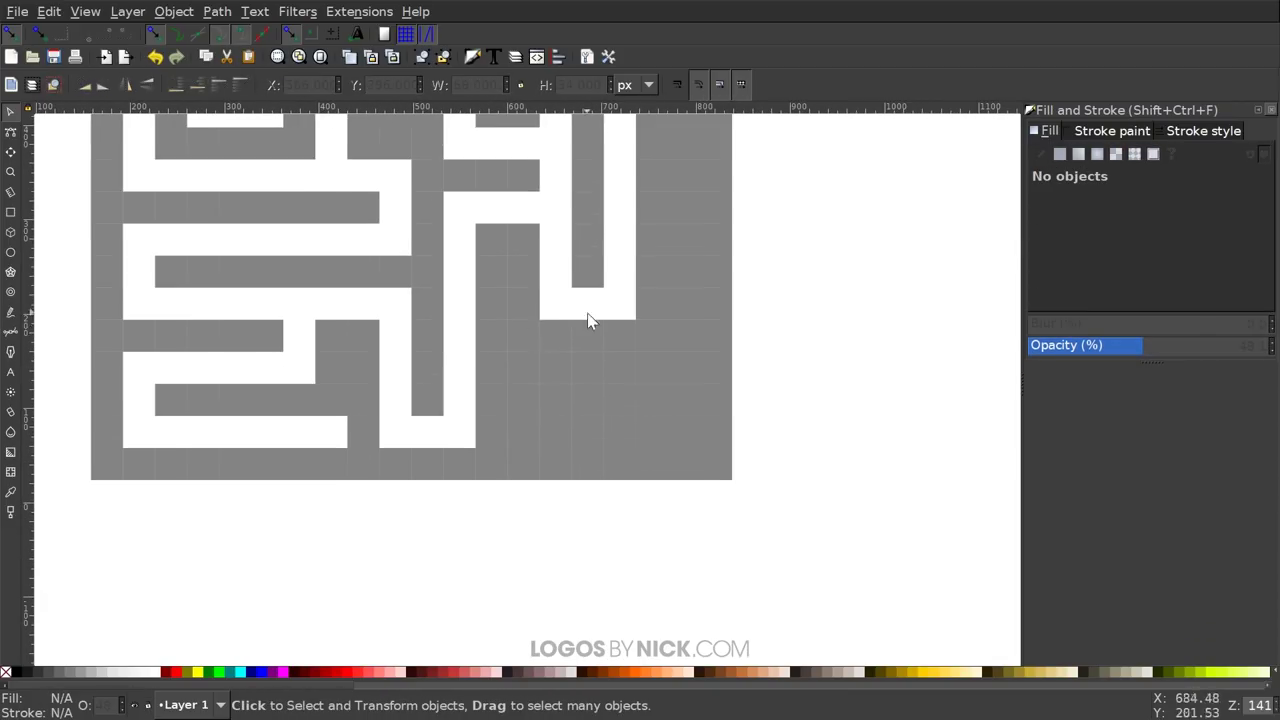
{"action": "left_click", "coordinate": [685, 374], "text": "shift"}
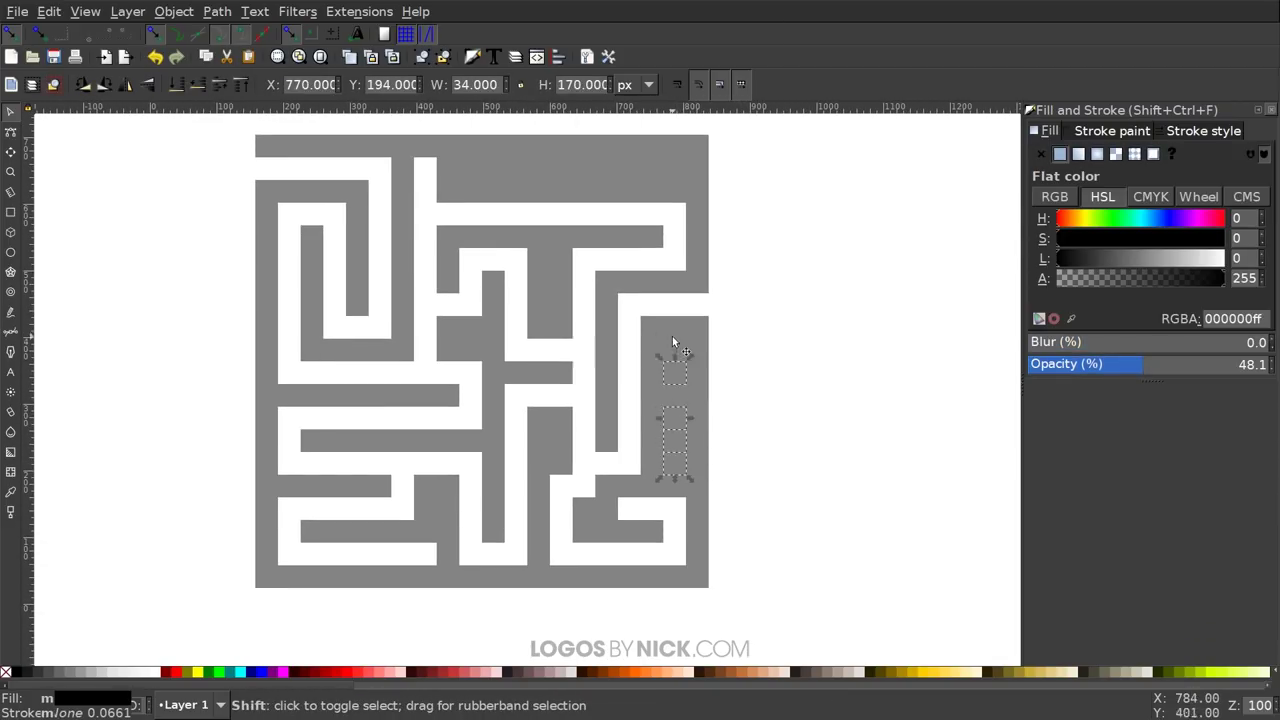
{"action": "left_click_drag", "start_coordinate": [566, 289], "coordinate": [677, 289], "text": "ctrl"}
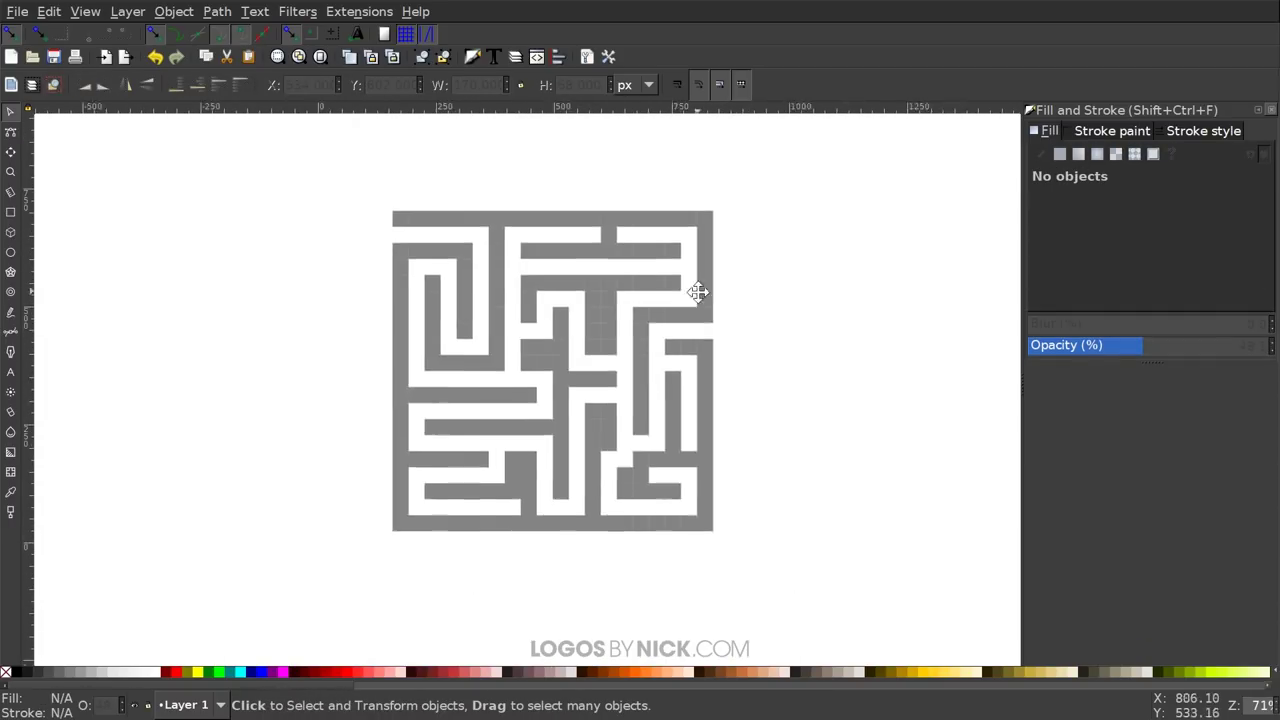
{"action": "left_click_drag", "start_coordinate": [698, 292], "coordinate": [720, 315]}
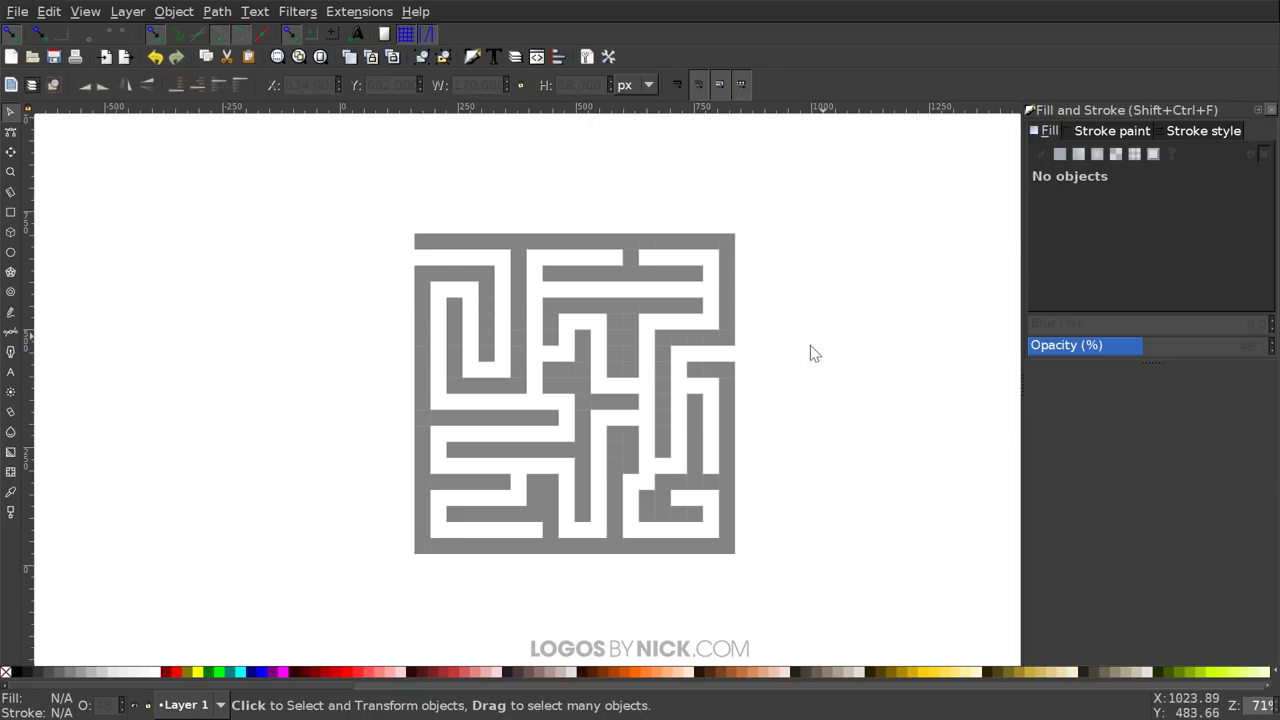
{"action": "mouse_move", "coordinate": [597, 509]}
{"action": "left_mouse_down"}
{"action": "mouse_move", "coordinate": [574, 483]}
{"action": "mouse_move", "coordinate": [591, 498]}
{"action": "left_mouse_up"}
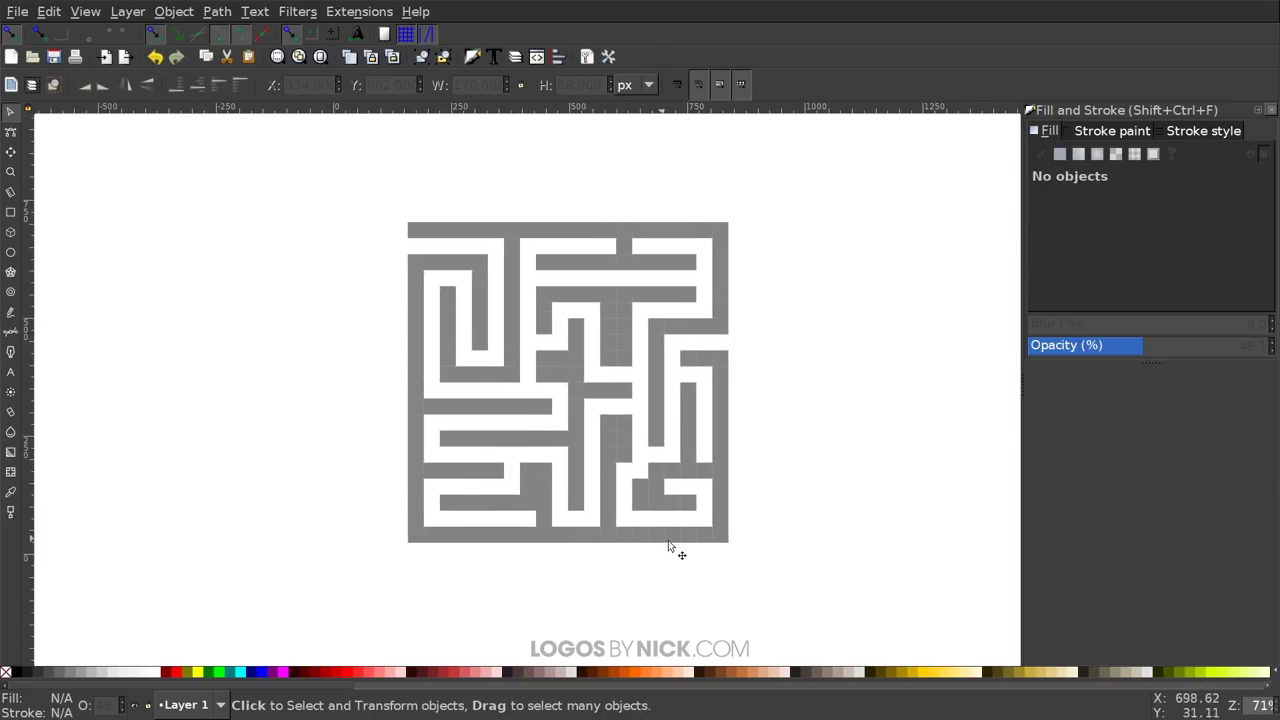
{"action": "left_click_drag", "start_coordinate": [639, 536], "coordinate": [640, 553]}
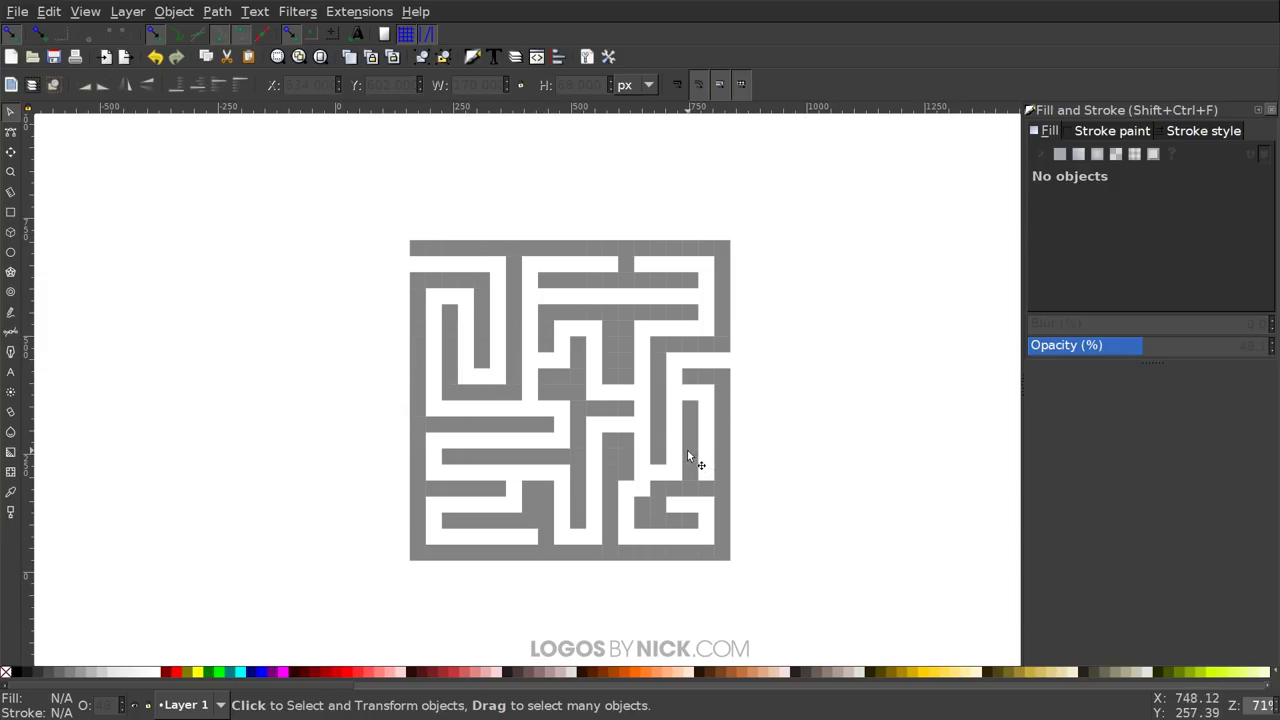
{"action": "left_click_drag", "start_coordinate": [687, 452], "coordinate": [720, 433]}
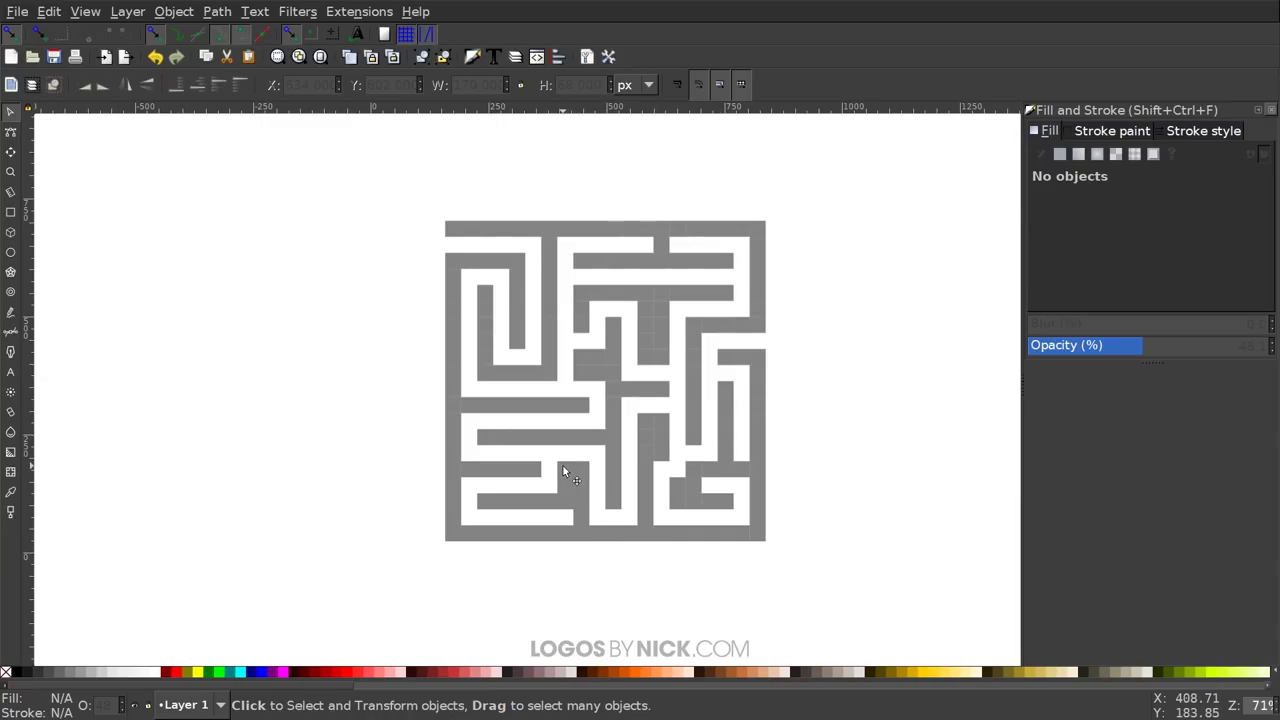
{"action": "mouse_move", "coordinate": [562, 464]}
{"action": "left_mouse_down"}
{"action": "mouse_move", "coordinate": [580, 466]}
{"action": "mouse_move", "coordinate": [563, 497]}
{"action": "mouse_move", "coordinate": [571, 486]}
{"action": "left_mouse_up"}
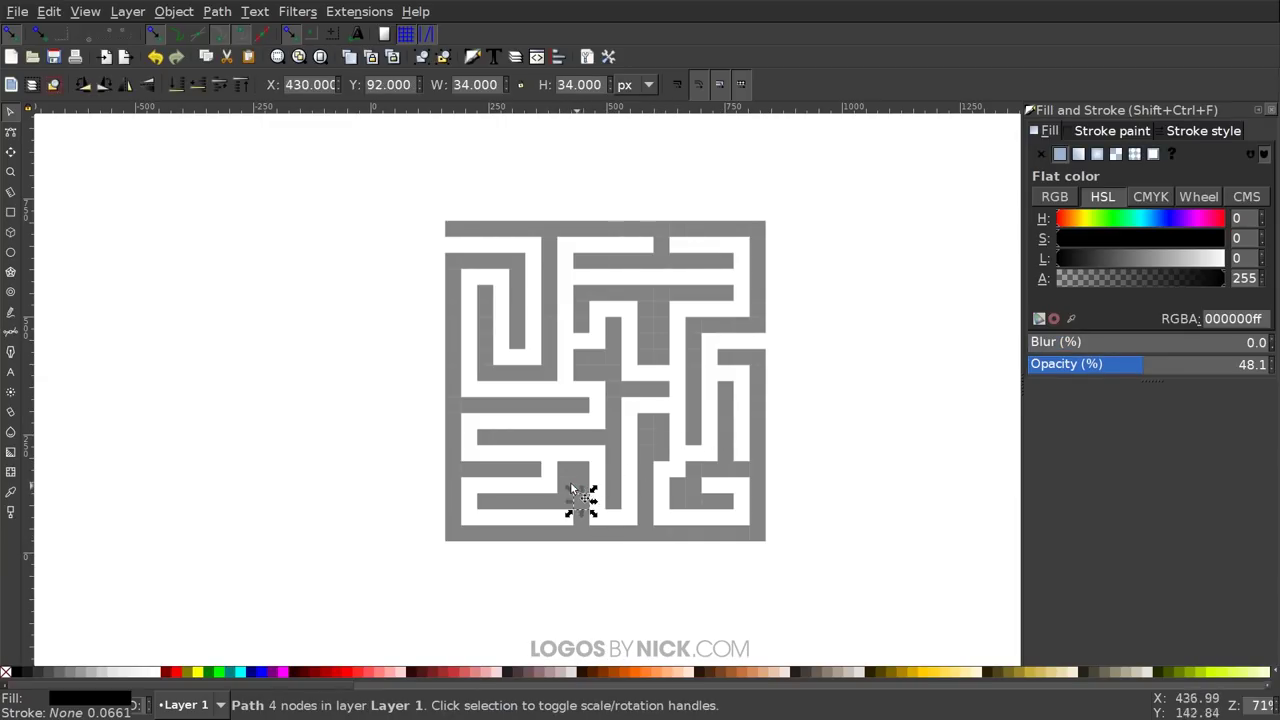
{"action": "mouse_move", "coordinate": [672, 430]}
{"action": "left_mouse_down"}
{"action": "mouse_move", "coordinate": [640, 425]}
{"action": "mouse_move", "coordinate": [668, 442]}
{"action": "left_mouse_up"}
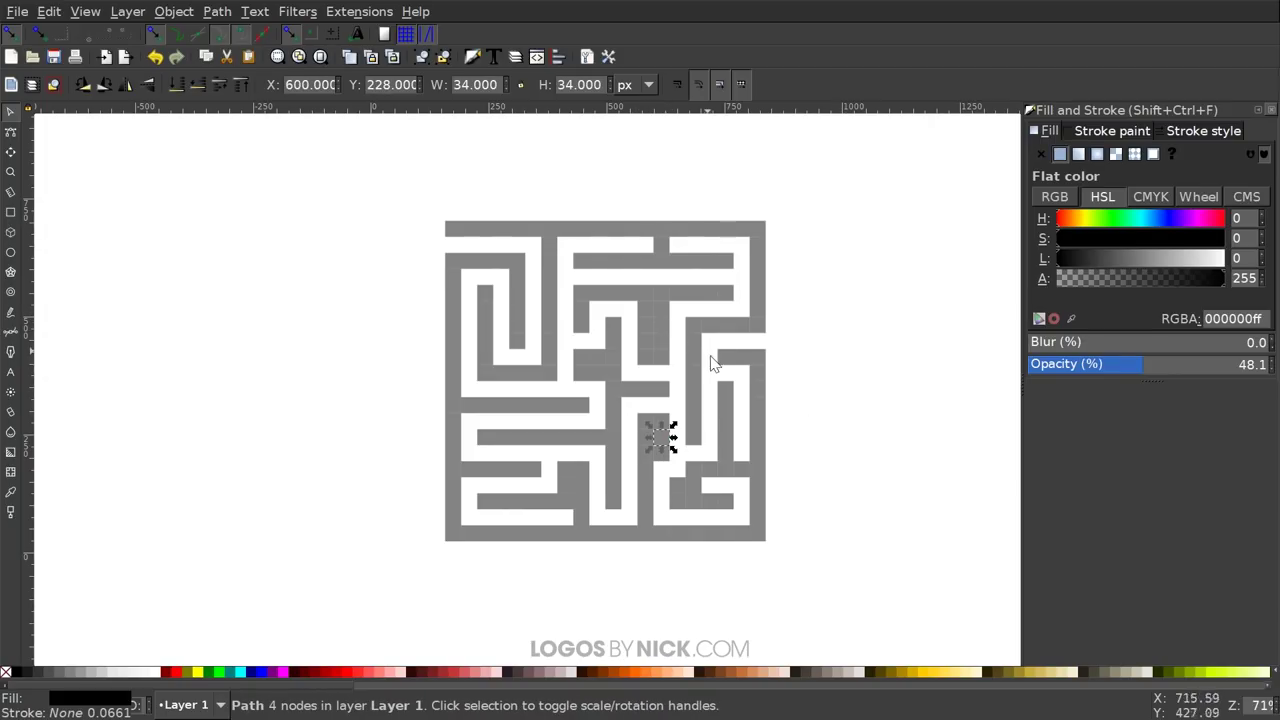
{"action": "left_click_drag", "start_coordinate": [709, 353], "coordinate": [678, 341]}
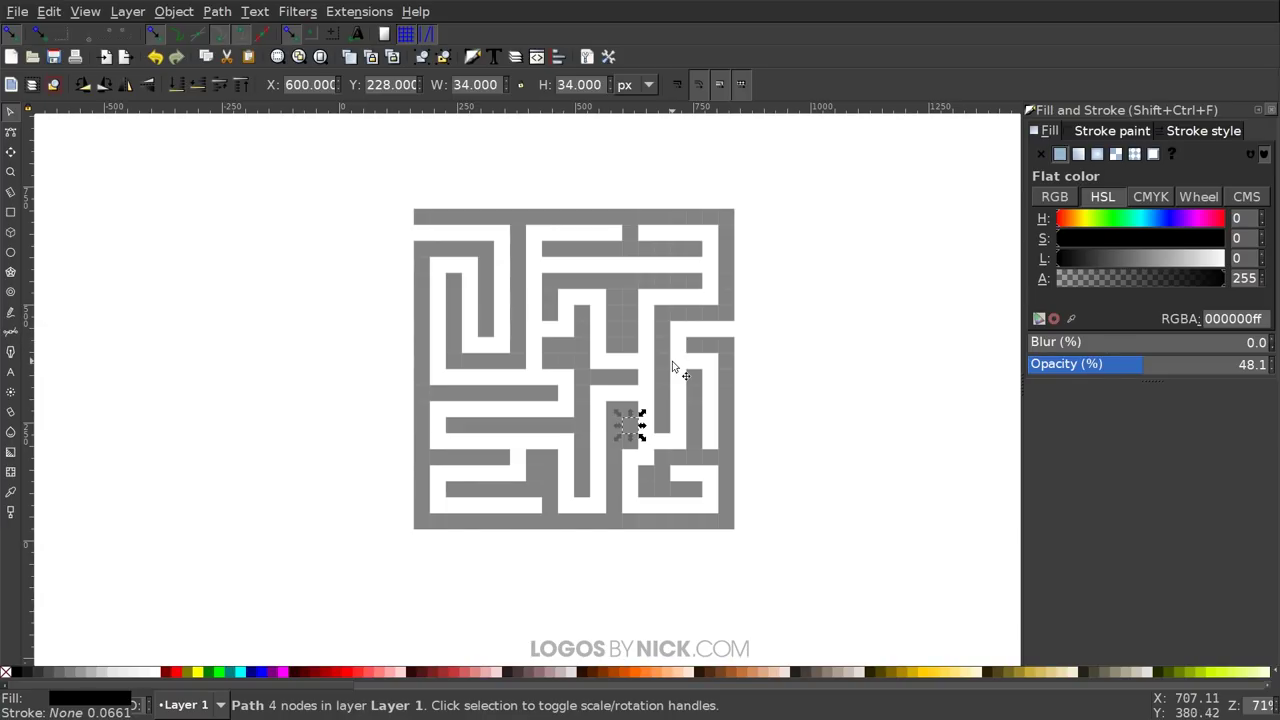
{"action": "left_click_drag", "start_coordinate": [674, 366], "coordinate": [646, 381]}
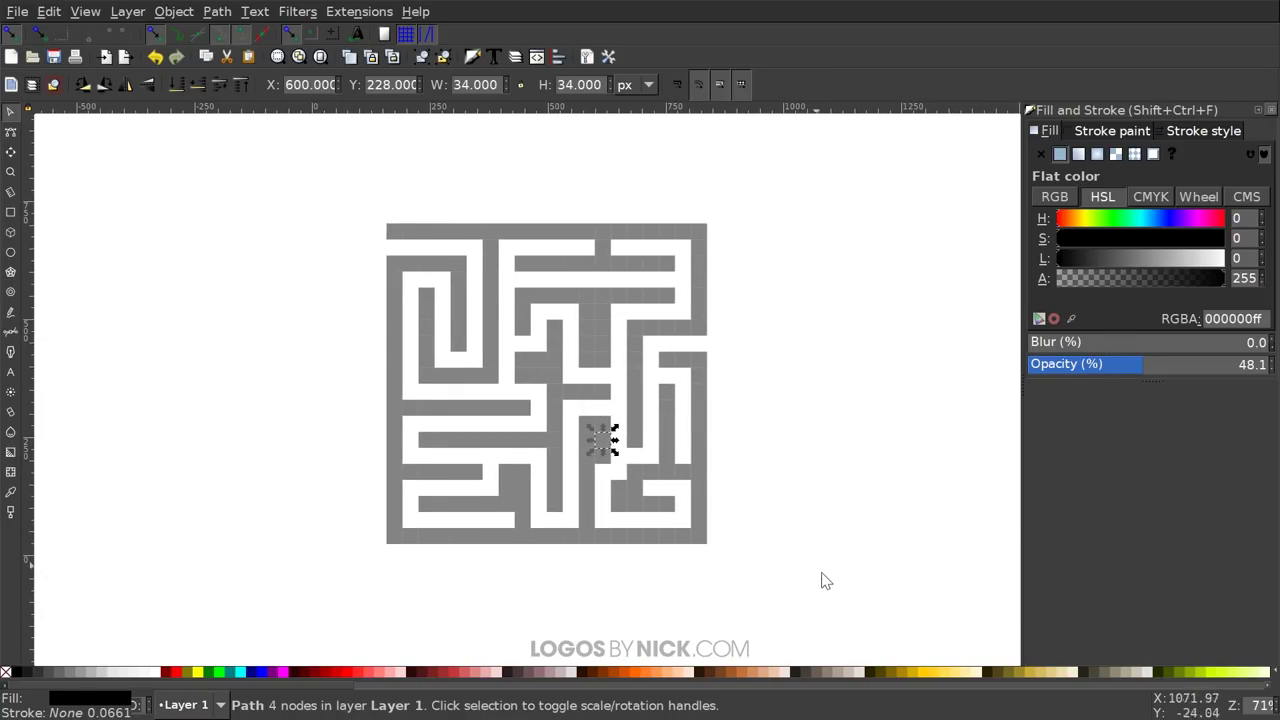
Select all the remaining maze squares and merge them into a single path with Union
{"action": "left_click_drag", "start_coordinate": [825, 580], "coordinate": [206, 143]}
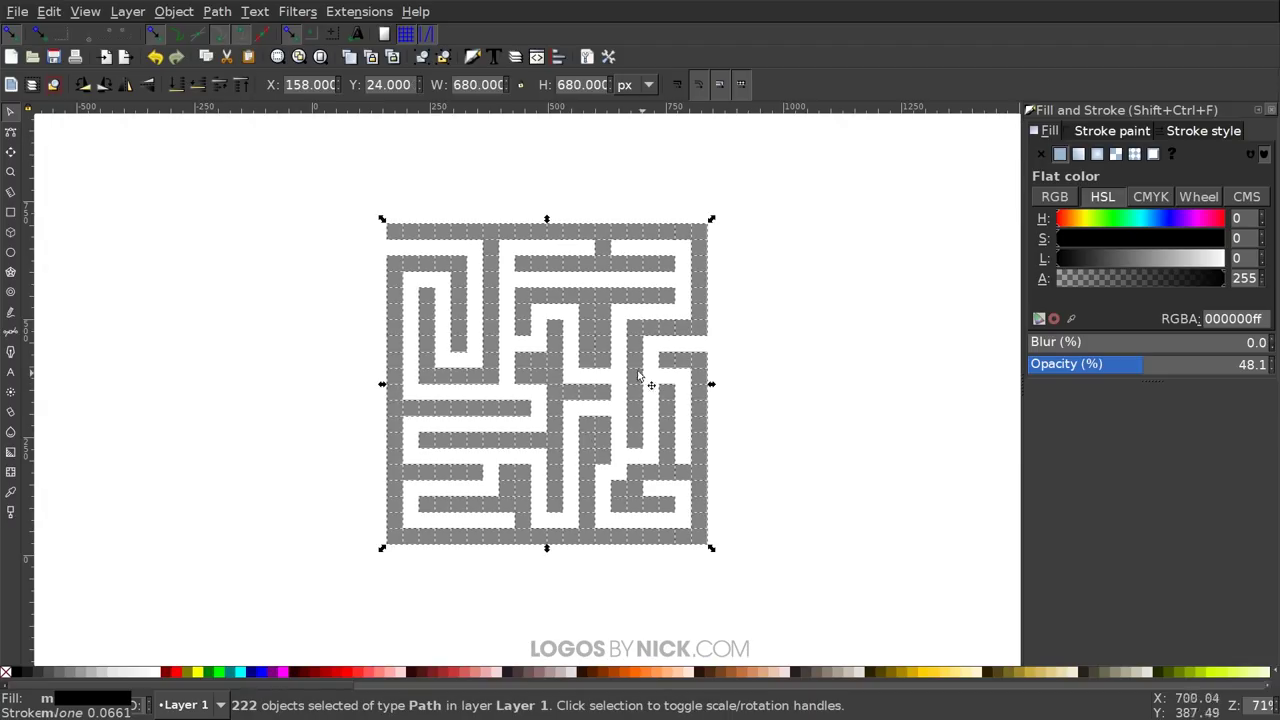
{"action": "left_click", "coordinate": [217, 11]}
{"action": "left_click", "coordinate": [240, 117]}
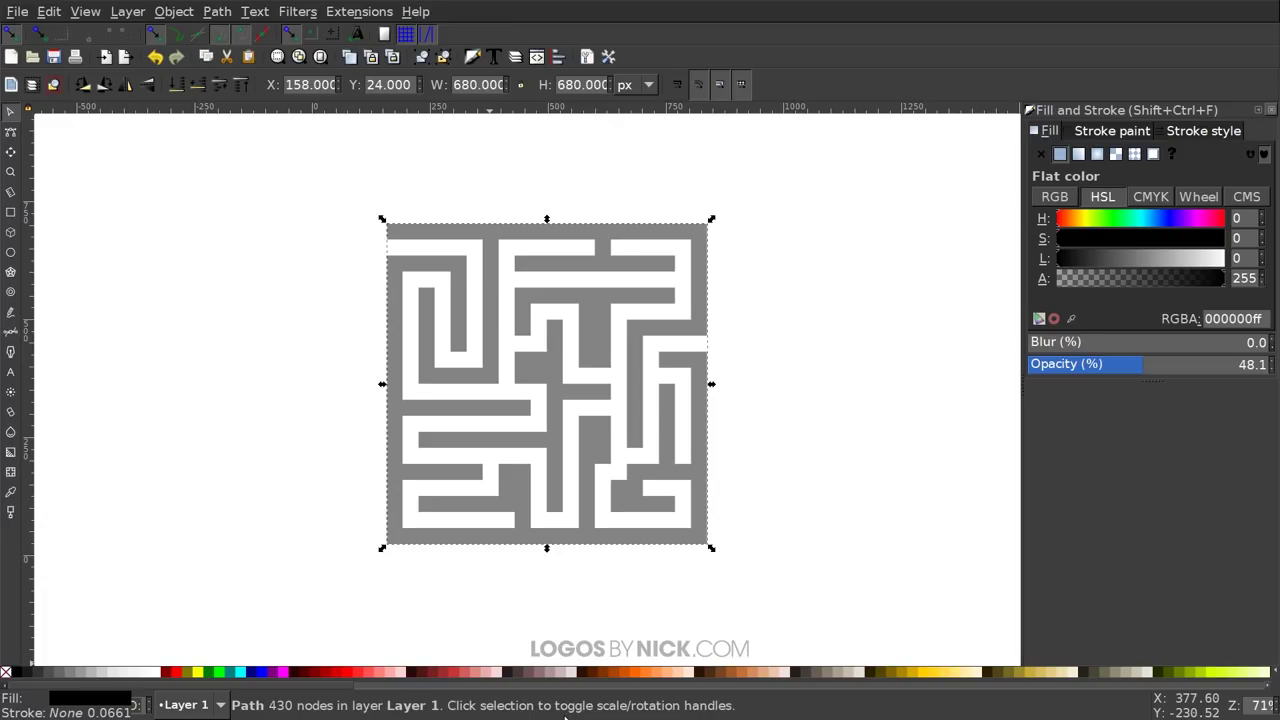
Scale the maze down proportionally to about 262 px square and rotate it 45 degrees counter-clockwise into a diamond
{"action": "mouse_move", "coordinate": [680, 534]}
{"action": "left_mouse_down"}
{"action": "mouse_move", "coordinate": [647, 525]}
{"action": "mouse_move", "coordinate": [687, 546]}
{"action": "left_mouse_up"}
{"action": "key", "text": "plus"}
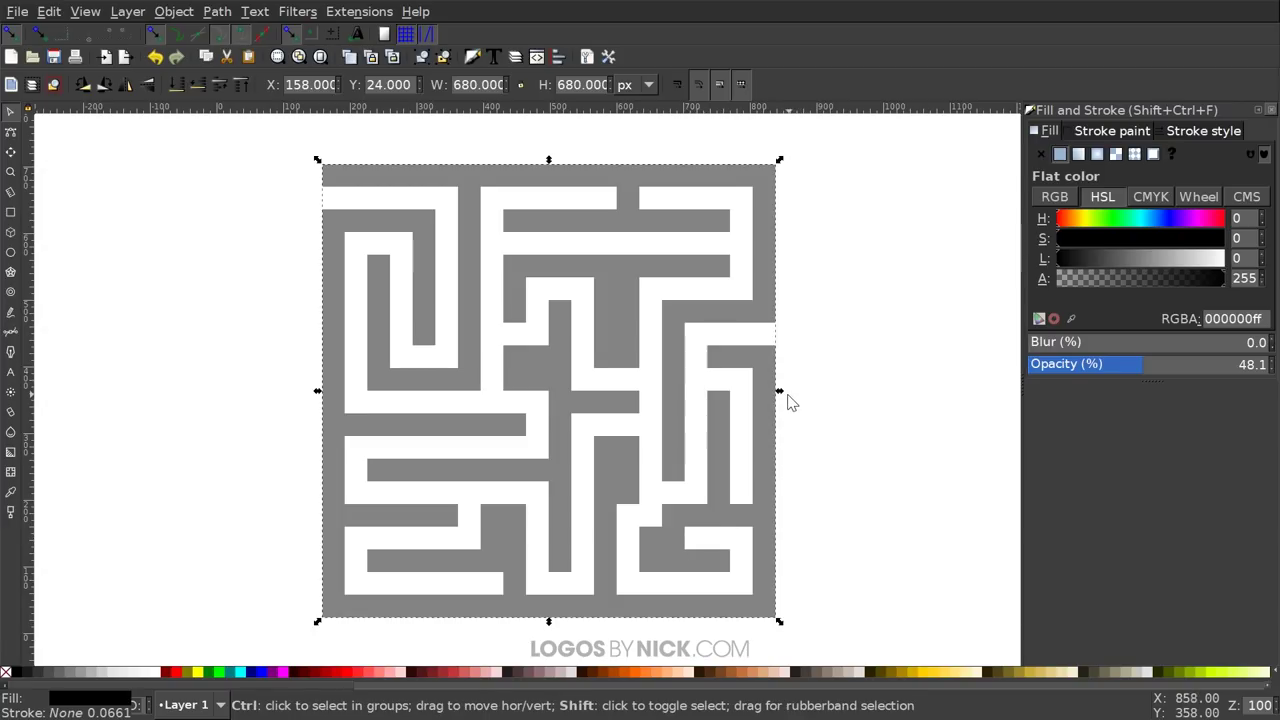
{"action": "left_click_drag", "start_coordinate": [781, 392], "coordinate": [587, 394]}
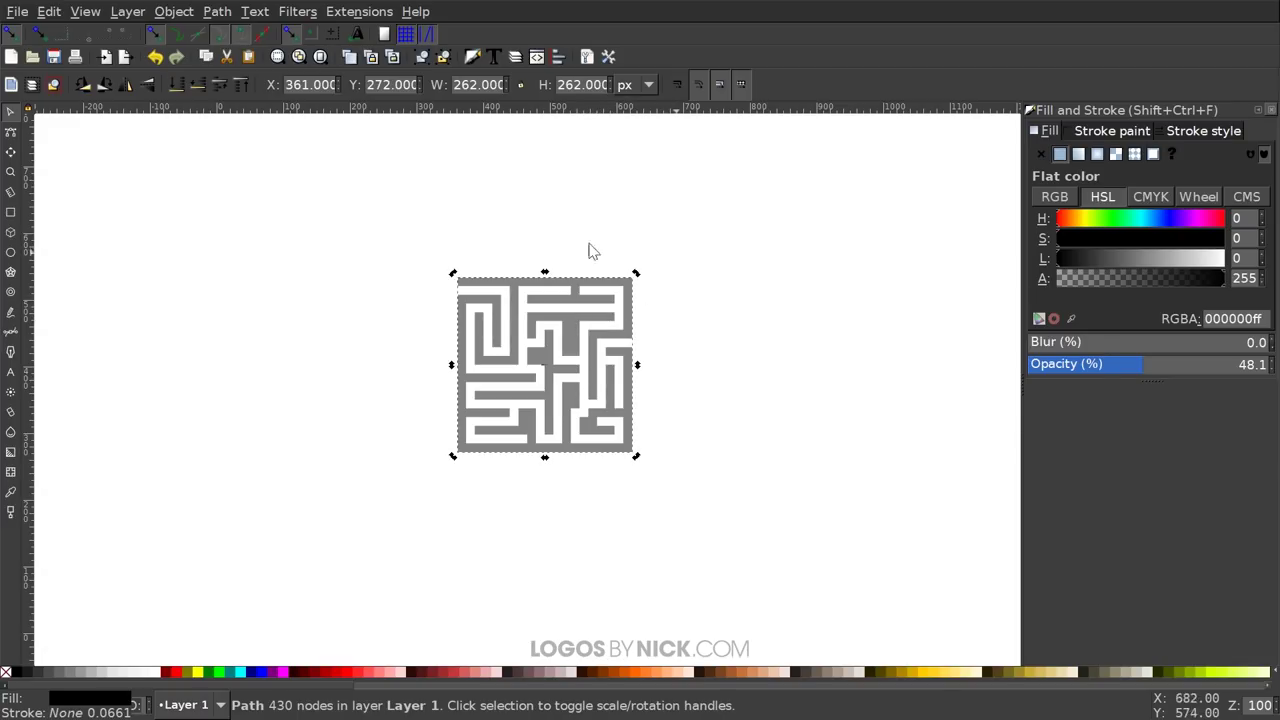
{"action": "key", "text": "ctrl"}
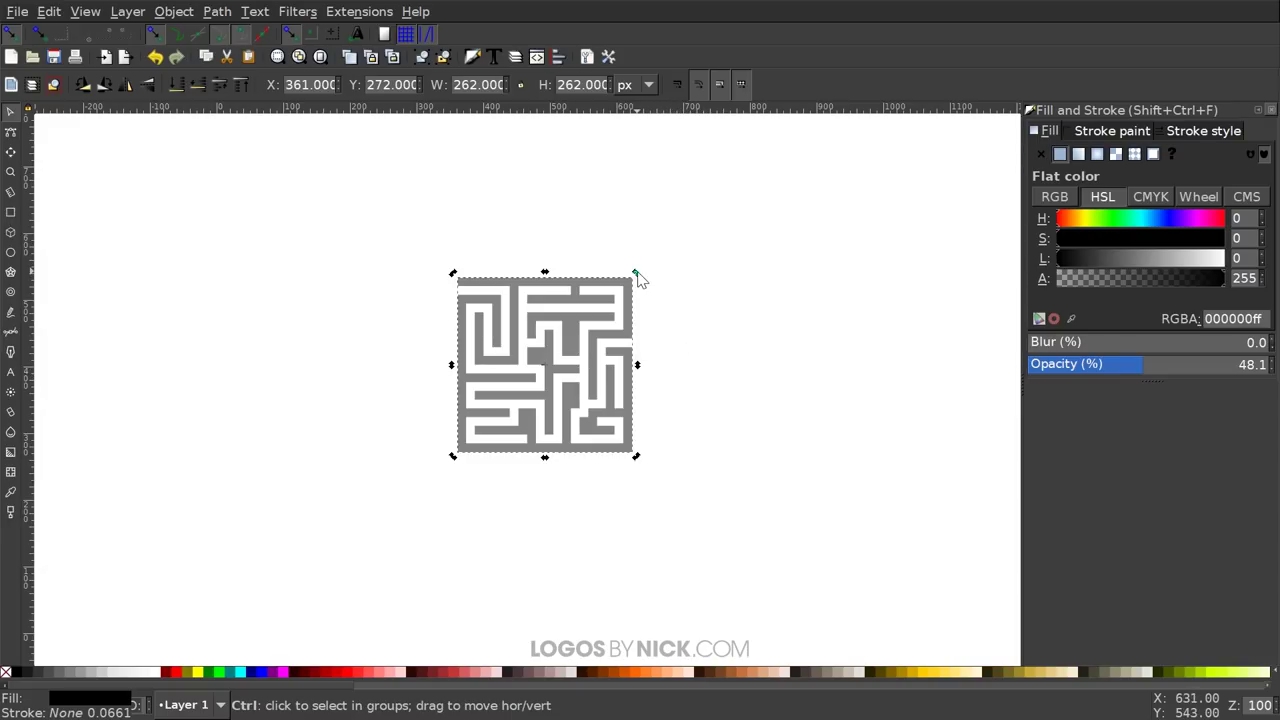
{"action": "left_click_drag", "start_coordinate": [637, 273], "coordinate": [542, 231]}
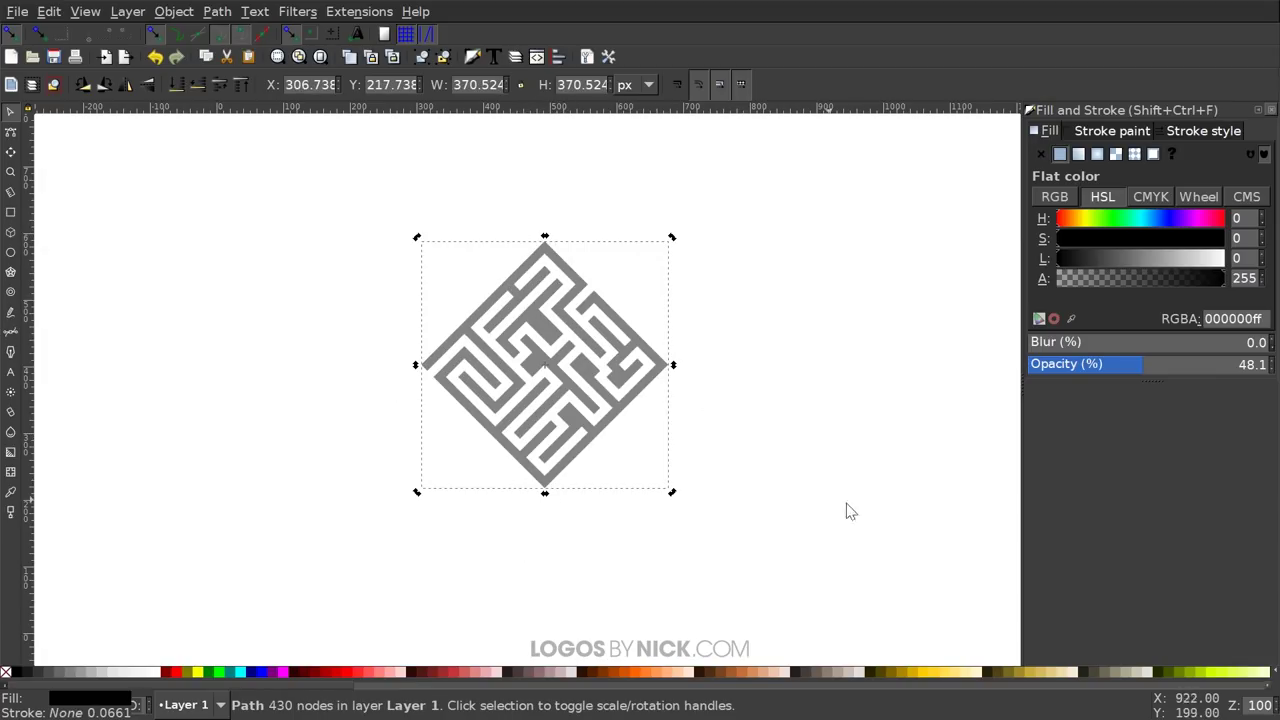
Set the maze's opacity to 100% and its fill colour to dark red 550000
{"action": "left_click_drag", "start_coordinate": [772, 495], "coordinate": [798, 504]}
{"action": "left_click_drag", "start_coordinate": [773, 402], "coordinate": [758, 406]}
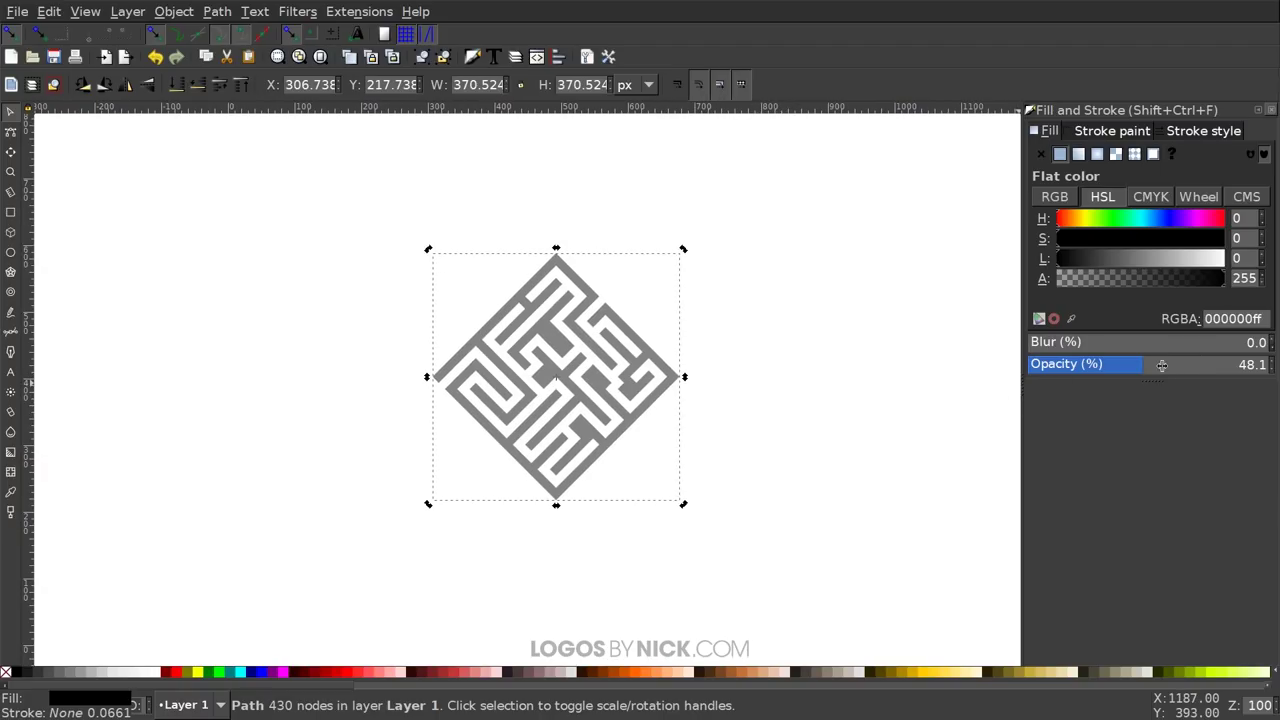
{"action": "left_click_drag", "start_coordinate": [1162, 365], "coordinate": [1270, 365]}
{"action": "left_click_drag", "start_coordinate": [734, 375], "coordinate": [685, 379]}
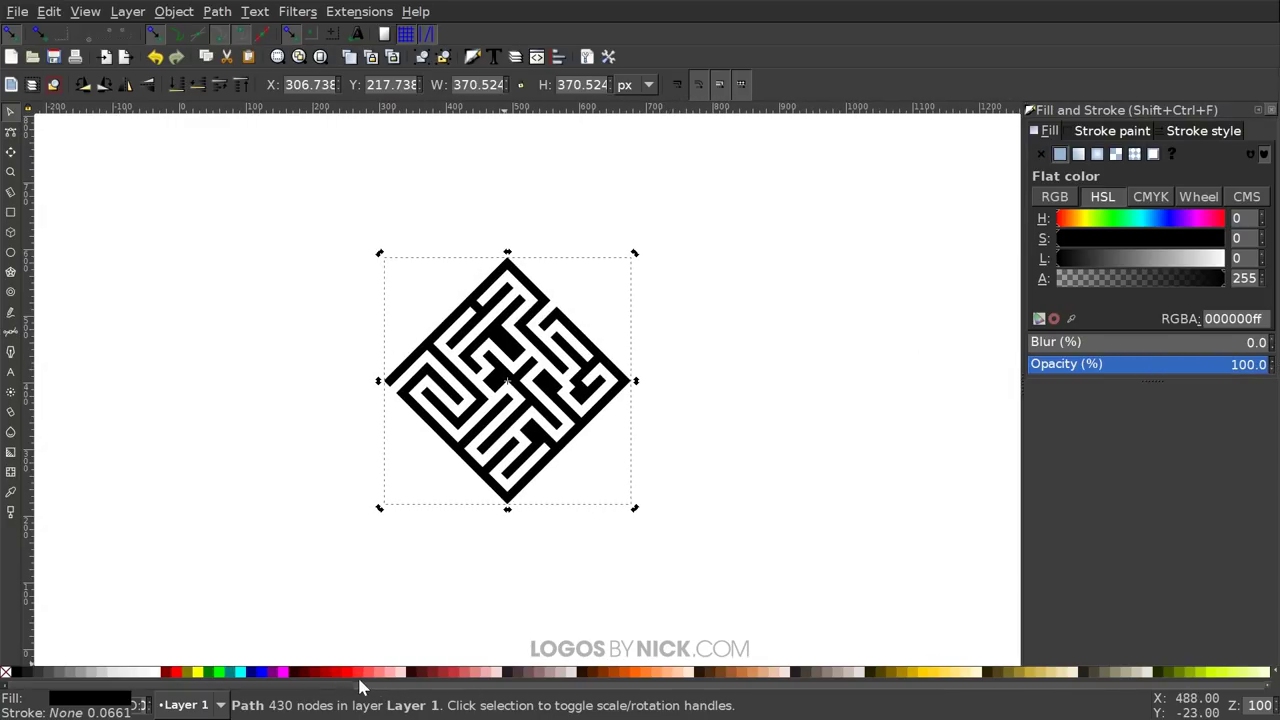
{"action": "left_click", "coordinate": [310, 672]}
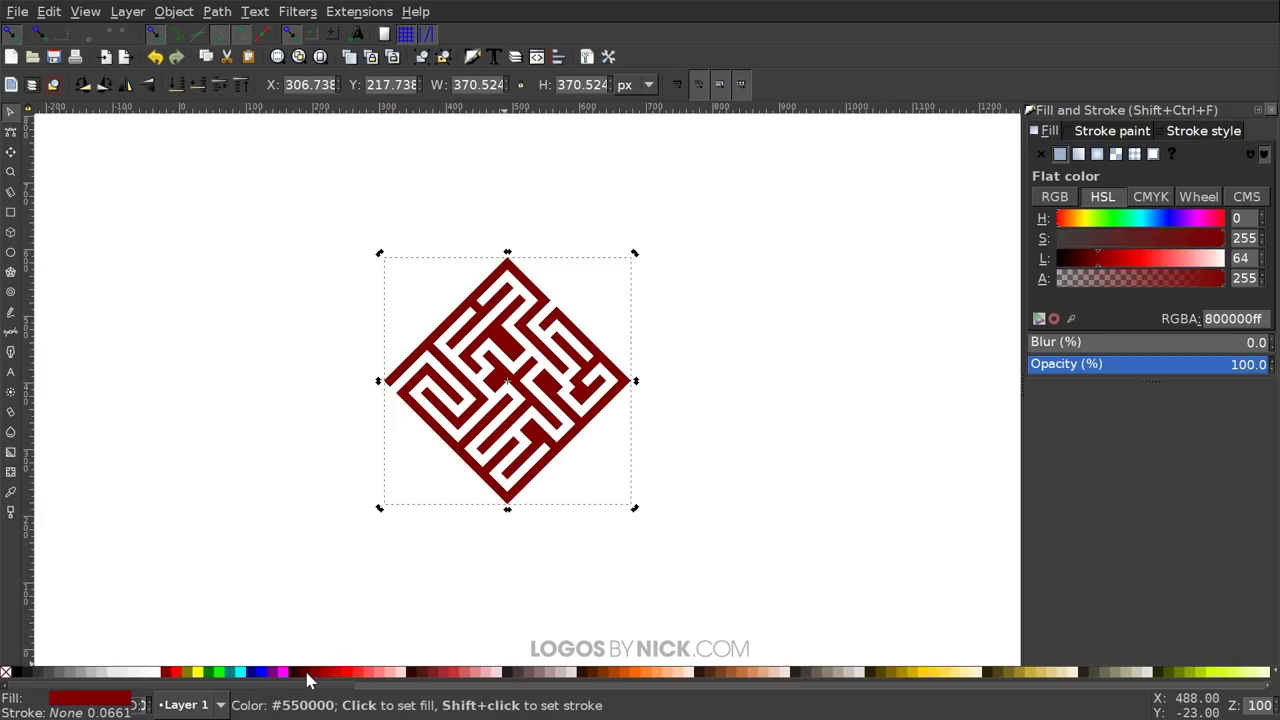
{"action": "left_click", "coordinate": [306, 672]}
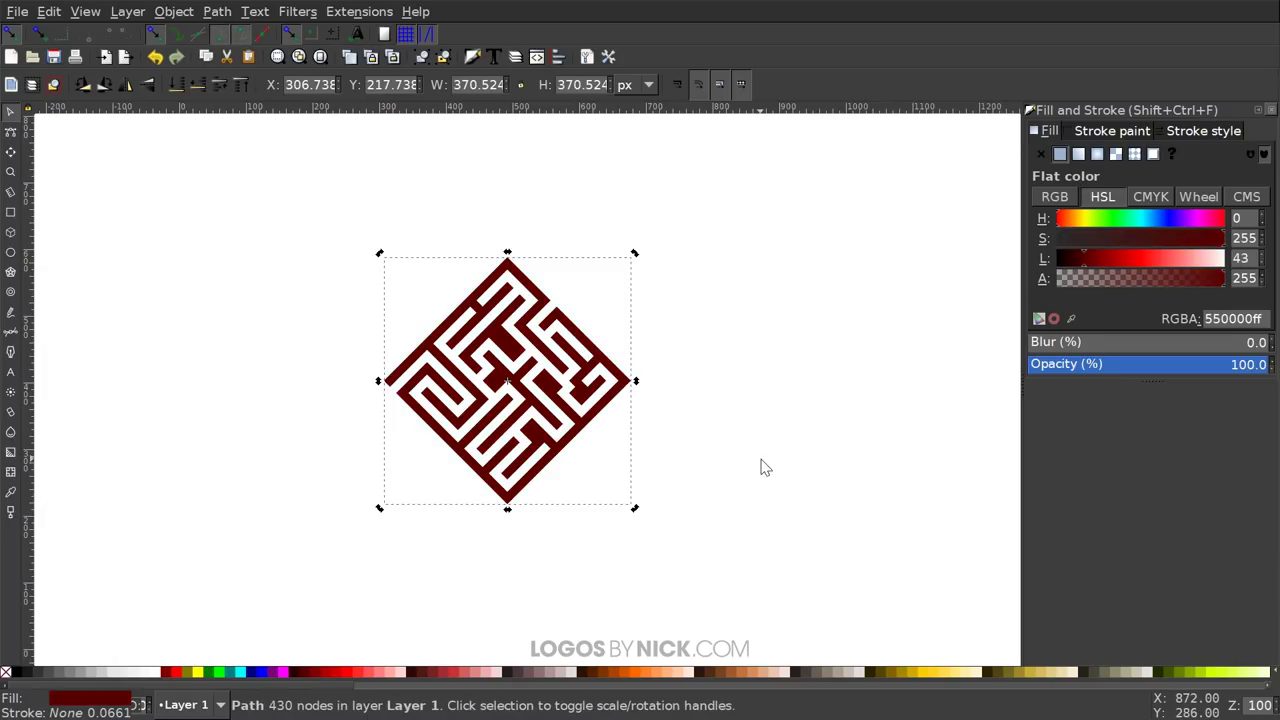
Duplicate the dark red maze and set the copy's fill to pale pink f4d7d7
{"action": "right_click", "coordinate": [545, 381]}
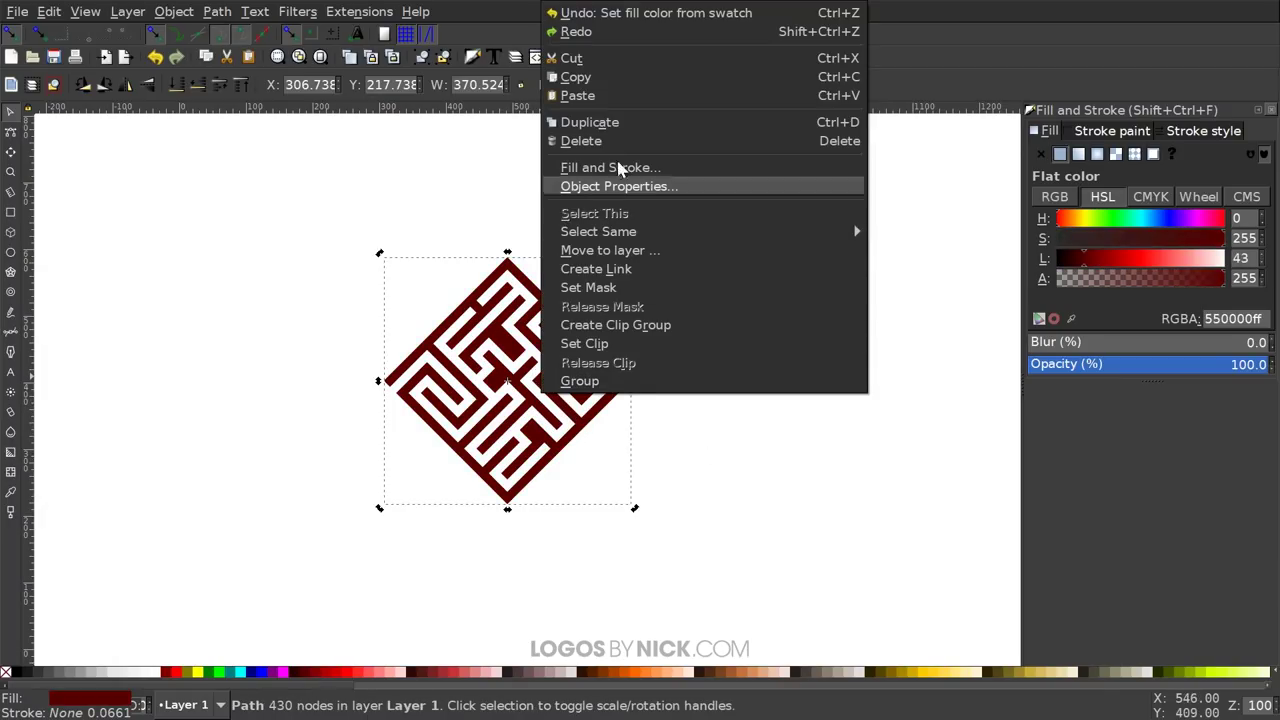
{"action": "left_click", "coordinate": [612, 125]}
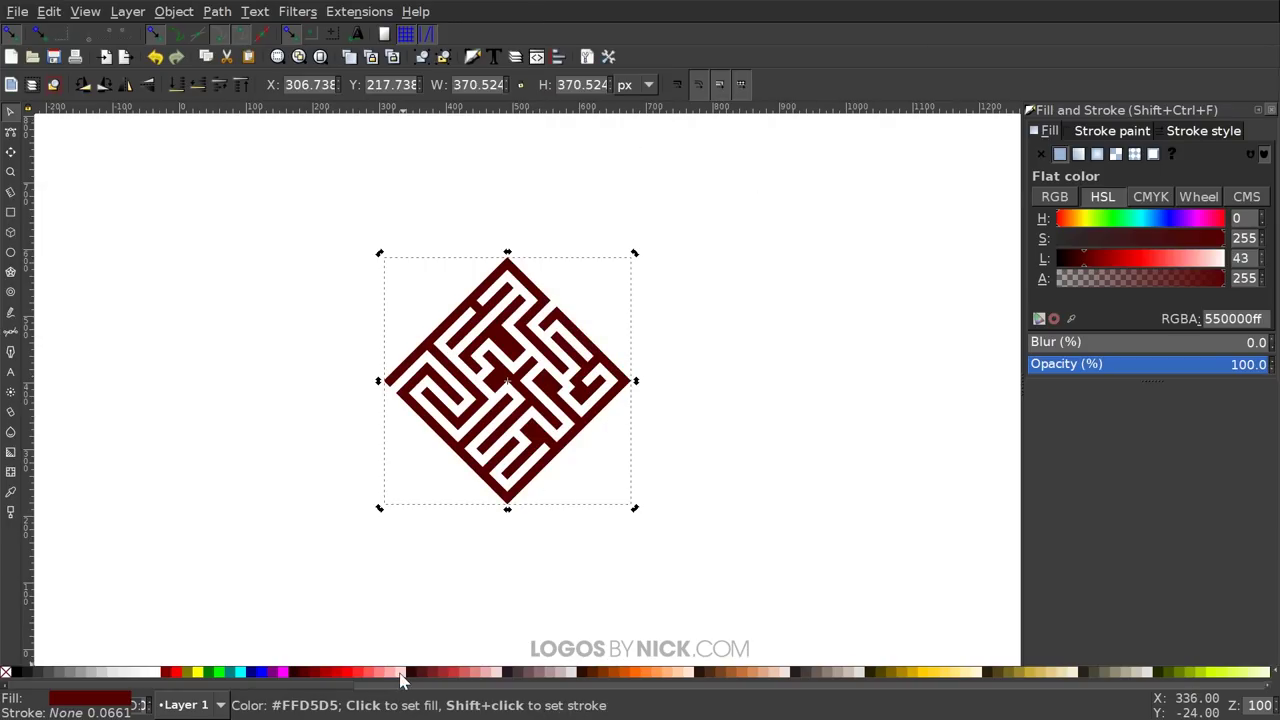
{"action": "left_click", "coordinate": [497, 672]}
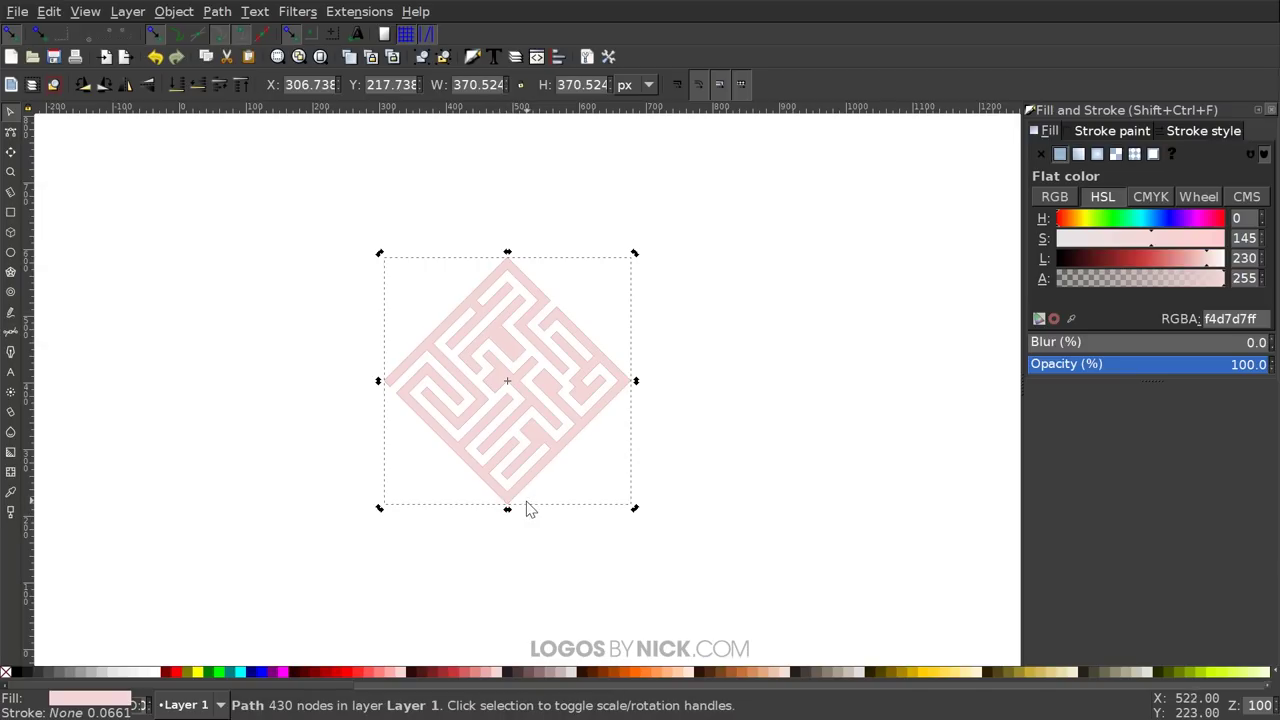
Move the pink copy straight up about 18.5 px, snapping its bottom corner to the inner bottom corner of the dark maze
{"action": "scroll", "coordinate": [525, 512], "scroll_direction": "up", "scroll_amount": 3, "text": "ctrl"}
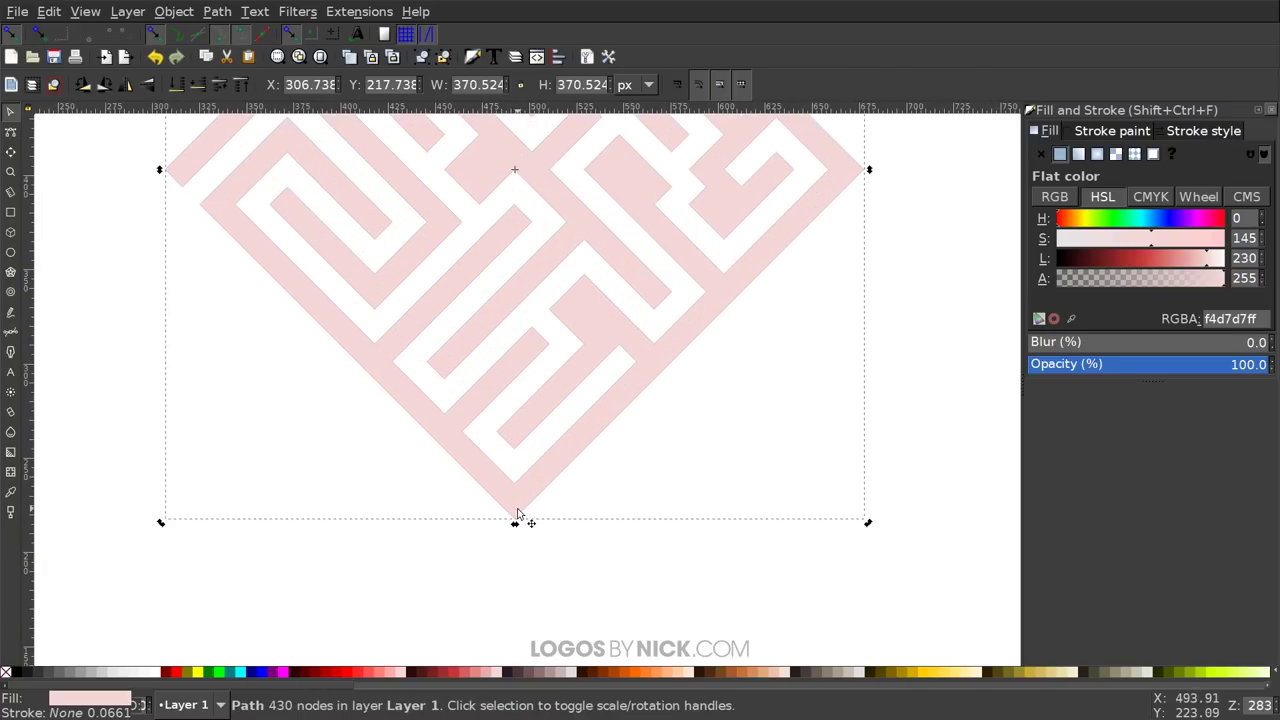
{"action": "left_click_drag", "start_coordinate": [513, 513], "coordinate": [513, 477]}
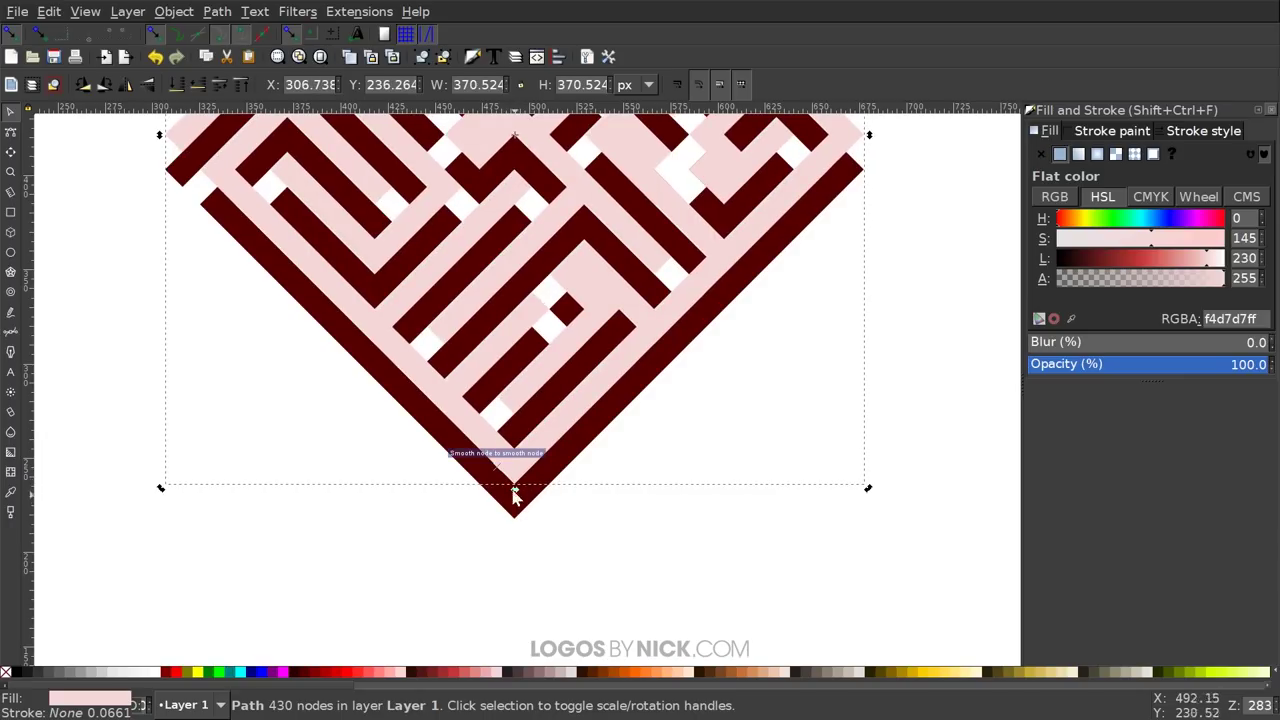
{"action": "scroll", "coordinate": [512, 493], "scroll_direction": "up", "scroll_amount": 1, "text": "ctrl"}
{"action": "scroll", "coordinate": [514, 500], "scroll_direction": "up", "scroll_amount": 1, "text": "ctrl"}
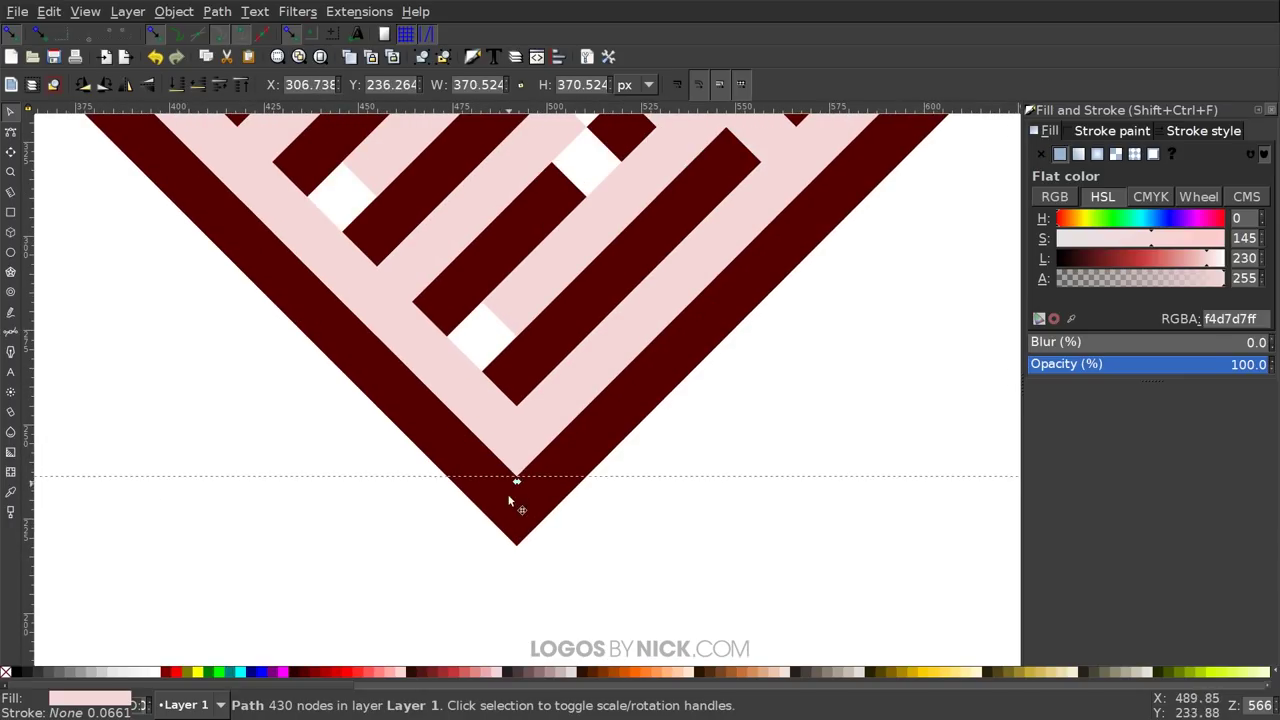
{"action": "scroll", "coordinate": [510, 500], "scroll_direction": "down", "scroll_amount": 3, "text": "ctrl"}
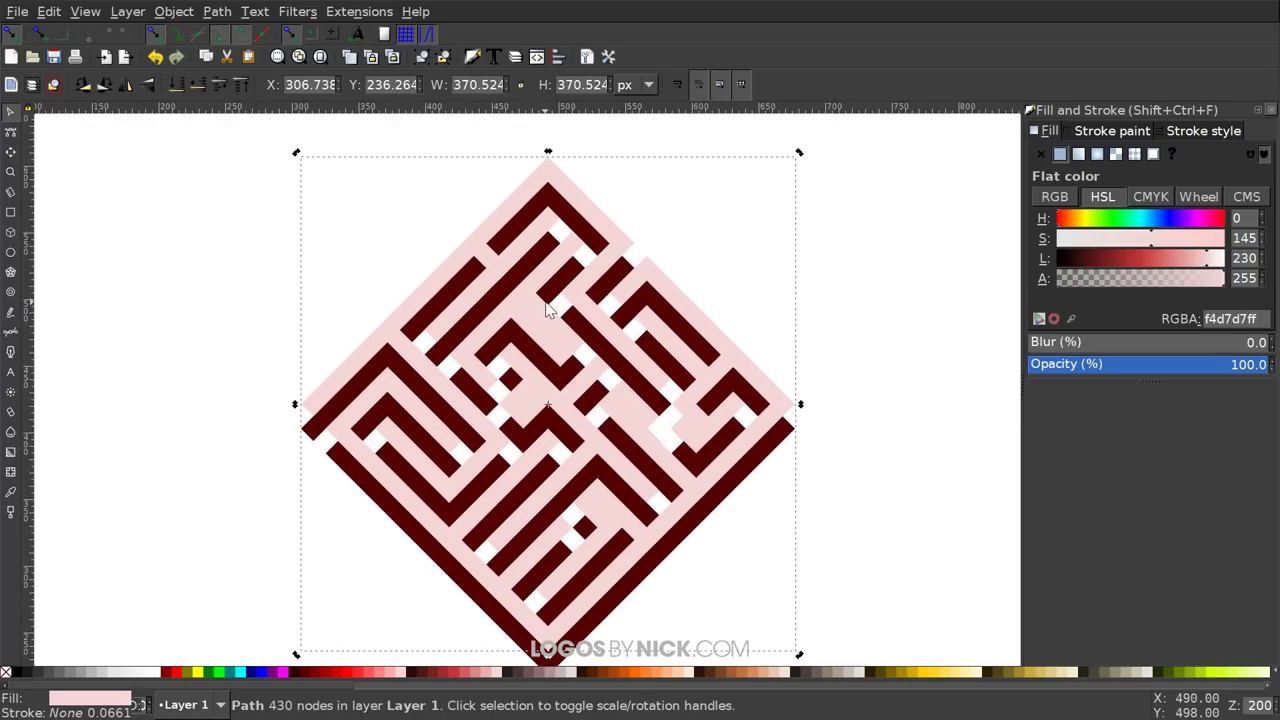
{"action": "left_click_drag", "start_coordinate": [681, 465], "coordinate": [649, 380]}
{"action": "left_click_drag", "start_coordinate": [758, 357], "coordinate": [759, 375]}
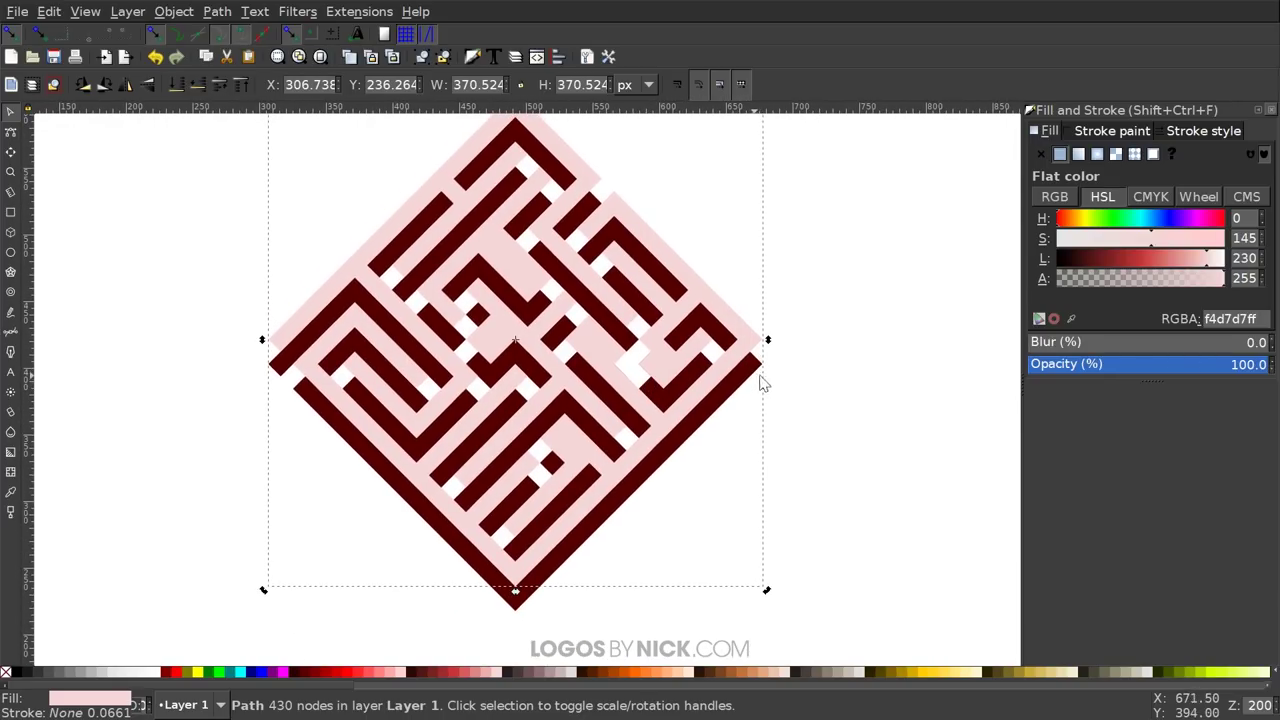
Make the copy's pink more vivid with saturation 255 and lightness about 224, and deselect it
{"action": "left_click_drag", "start_coordinate": [1206, 259], "coordinate": [1240, 238]}
{"action": "left_click", "coordinate": [1205, 258]}
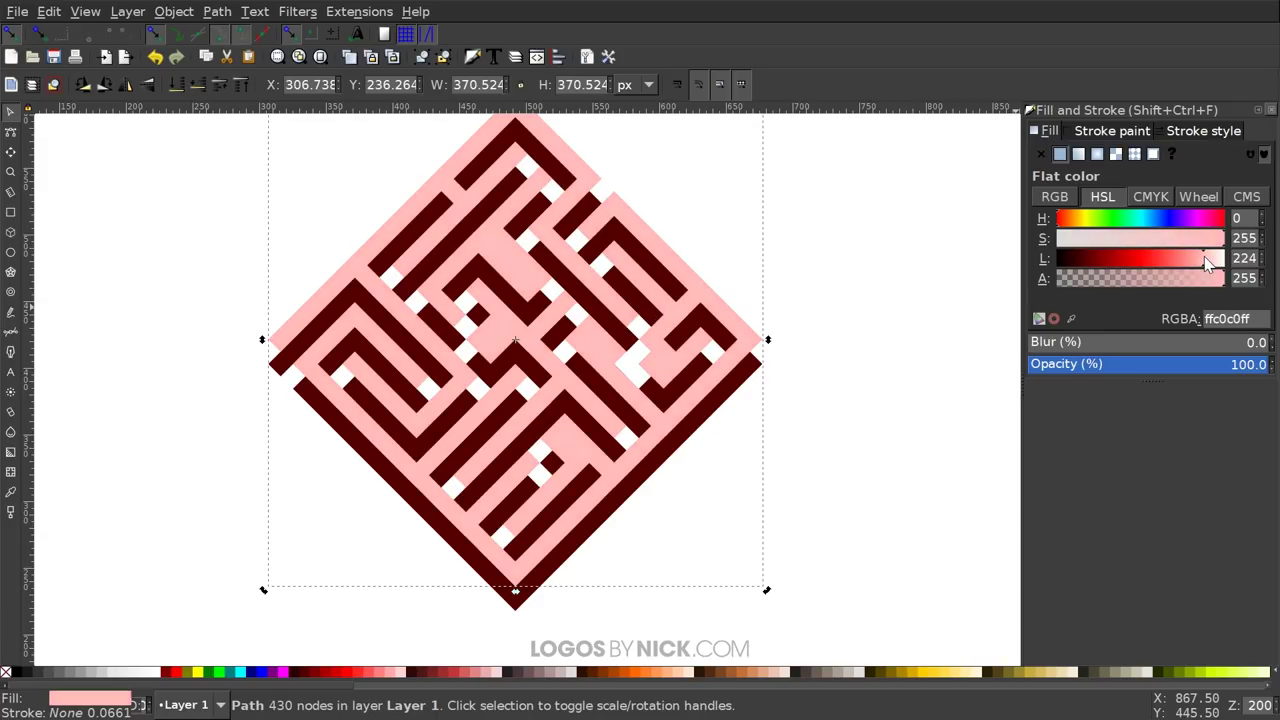
{"action": "left_click_drag", "start_coordinate": [510, 455], "coordinate": [523, 424]}
{"action": "left_click", "coordinate": [725, 549]}
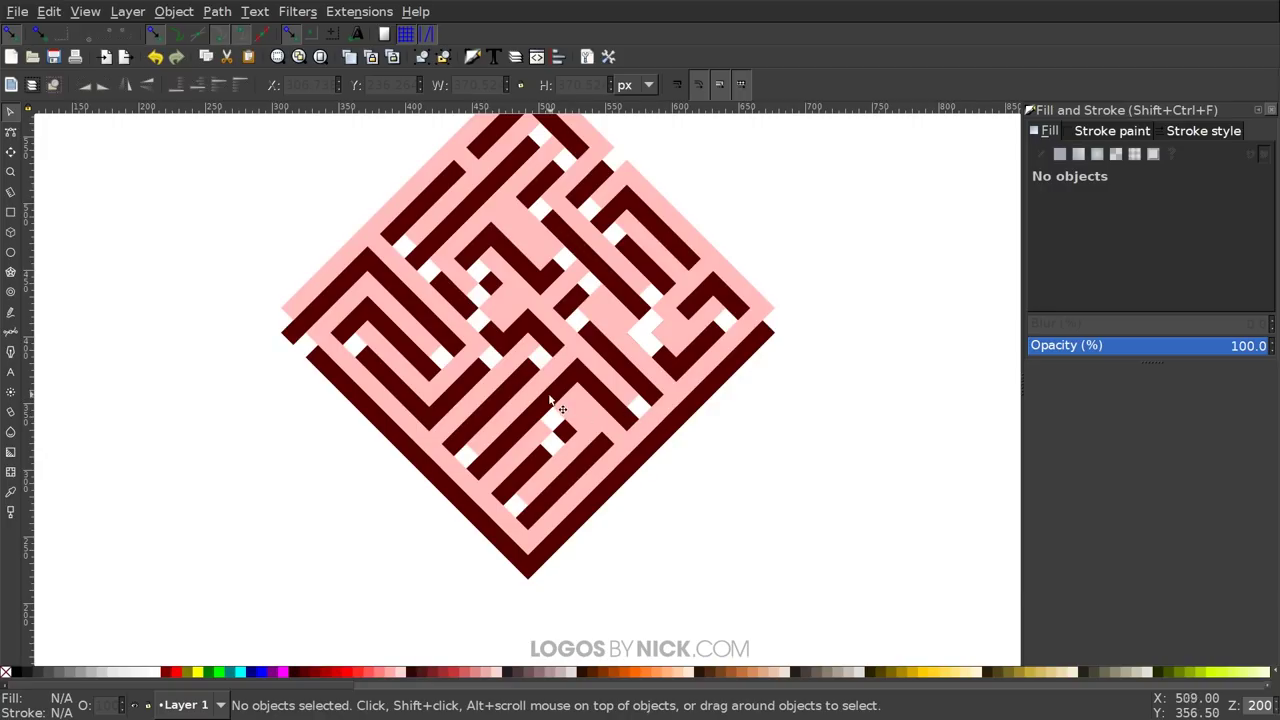
Draw a closed four-sided face with the Bezier tool, joining the pink maze's left corner end to the dark copy below
{"action": "scroll", "coordinate": [549, 398], "scroll_direction": "up", "scroll_amount": 2}
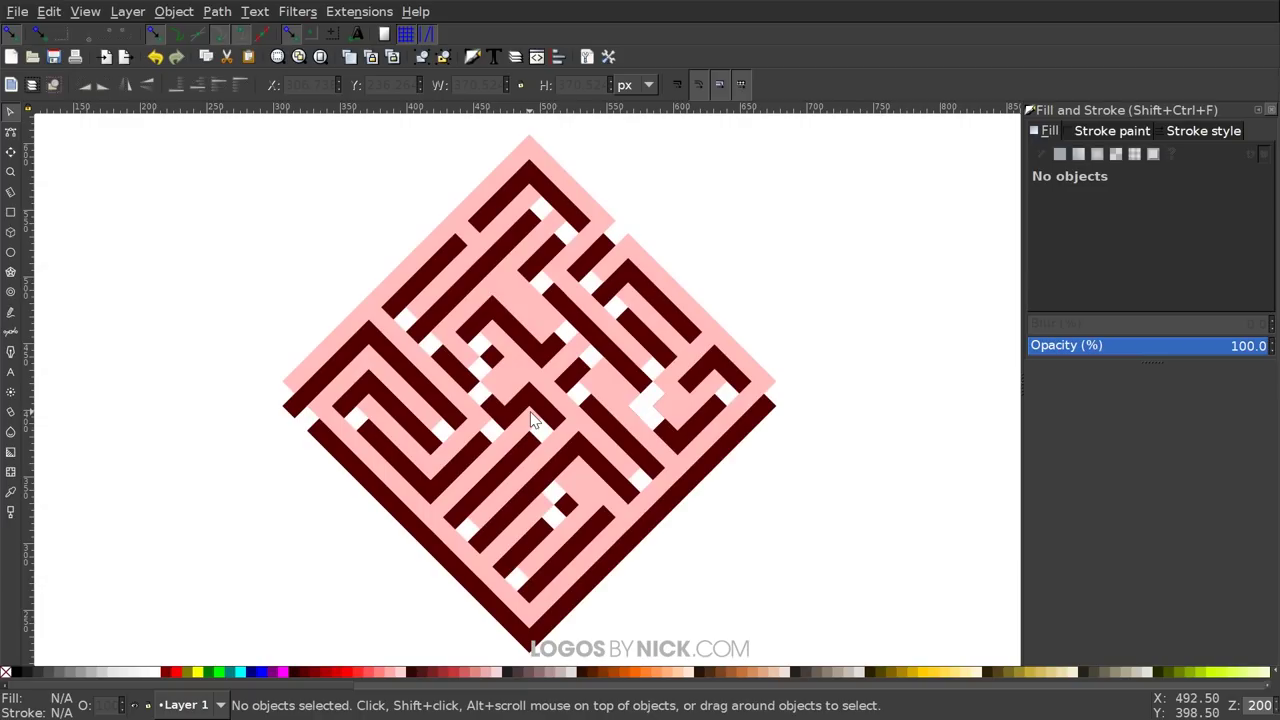
{"action": "left_click_drag", "start_coordinate": [455, 363], "coordinate": [487, 318]}
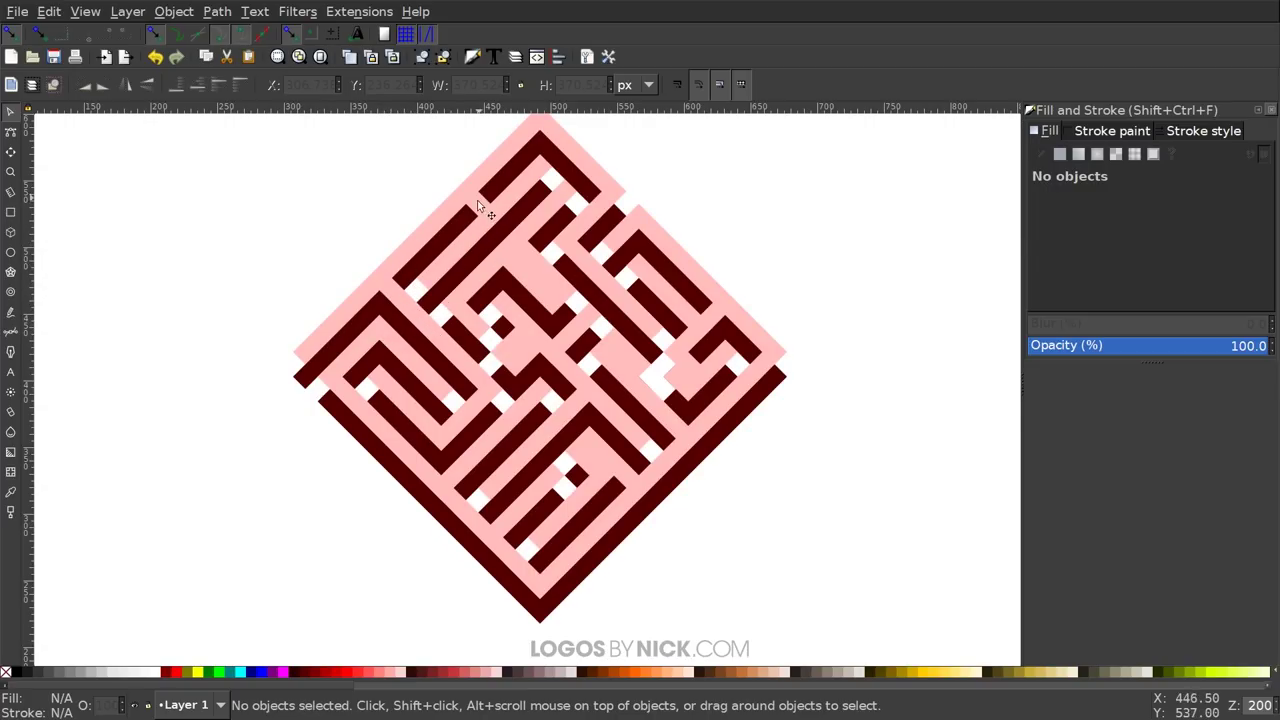
{"action": "left_click_drag", "start_coordinate": [567, 270], "coordinate": [549, 292]}
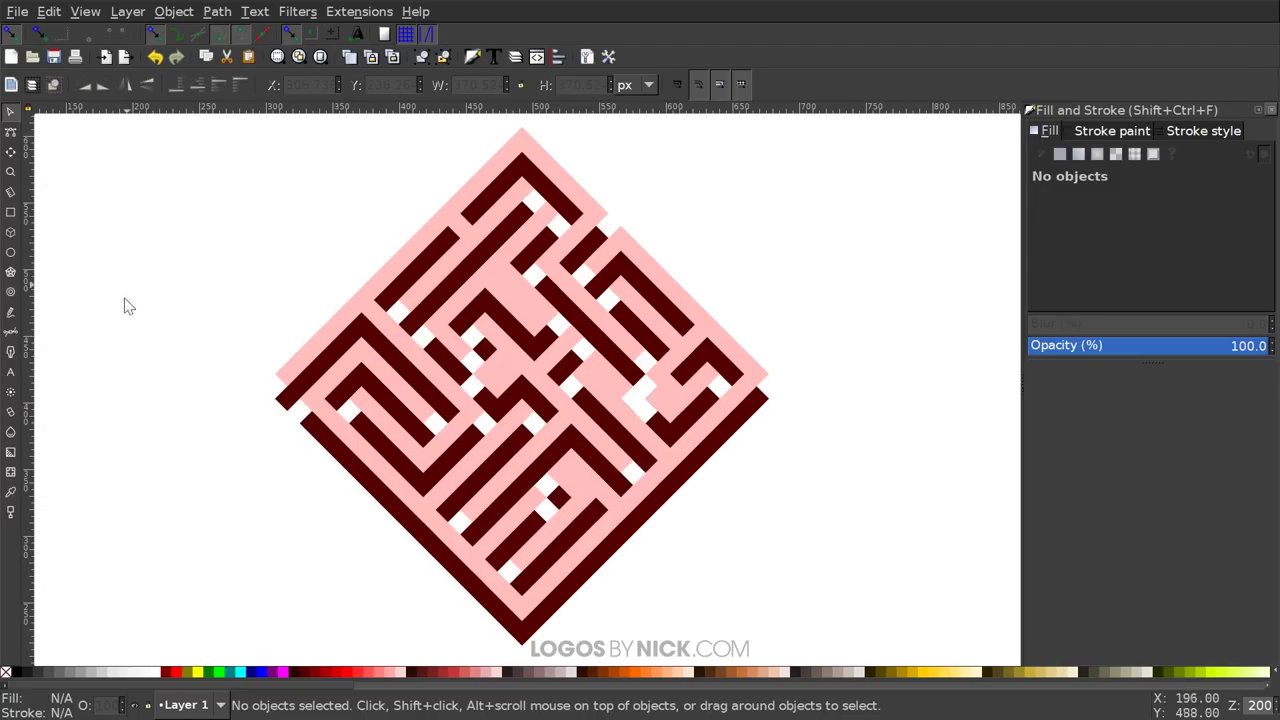
{"action": "left_click", "coordinate": [12, 345]}
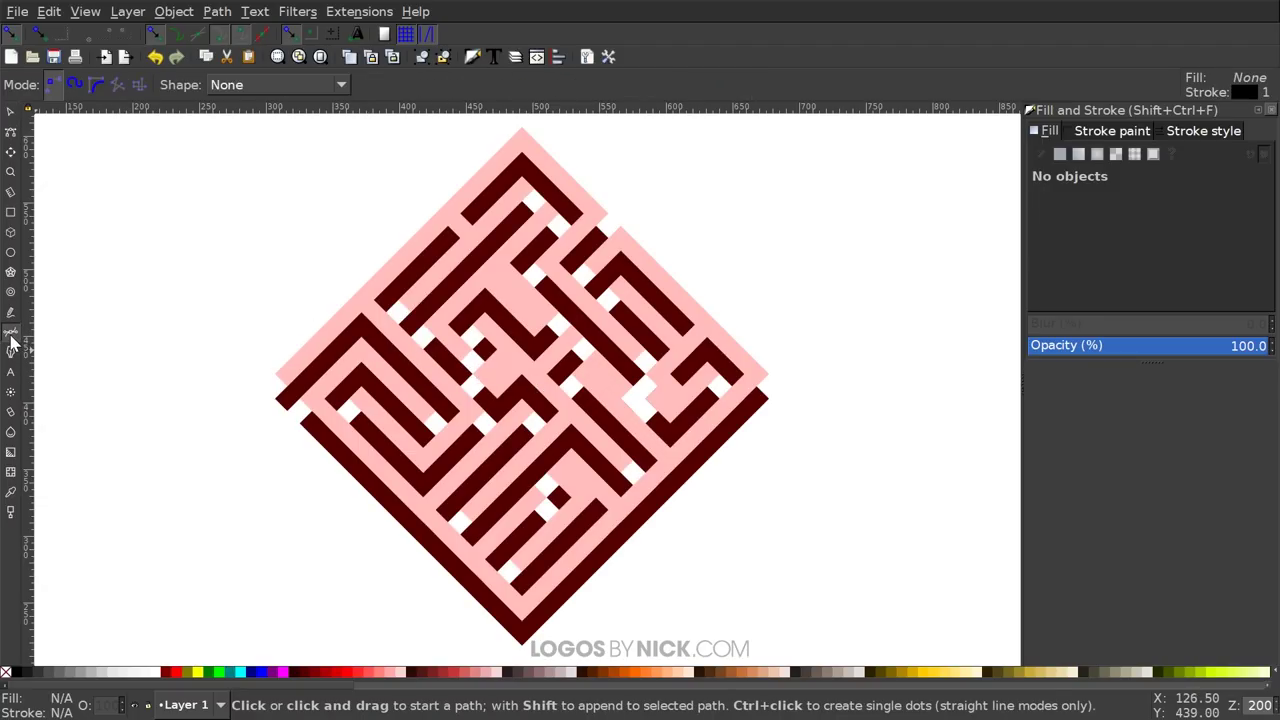
{"action": "left_click_drag", "start_coordinate": [322, 465], "coordinate": [336, 364]}
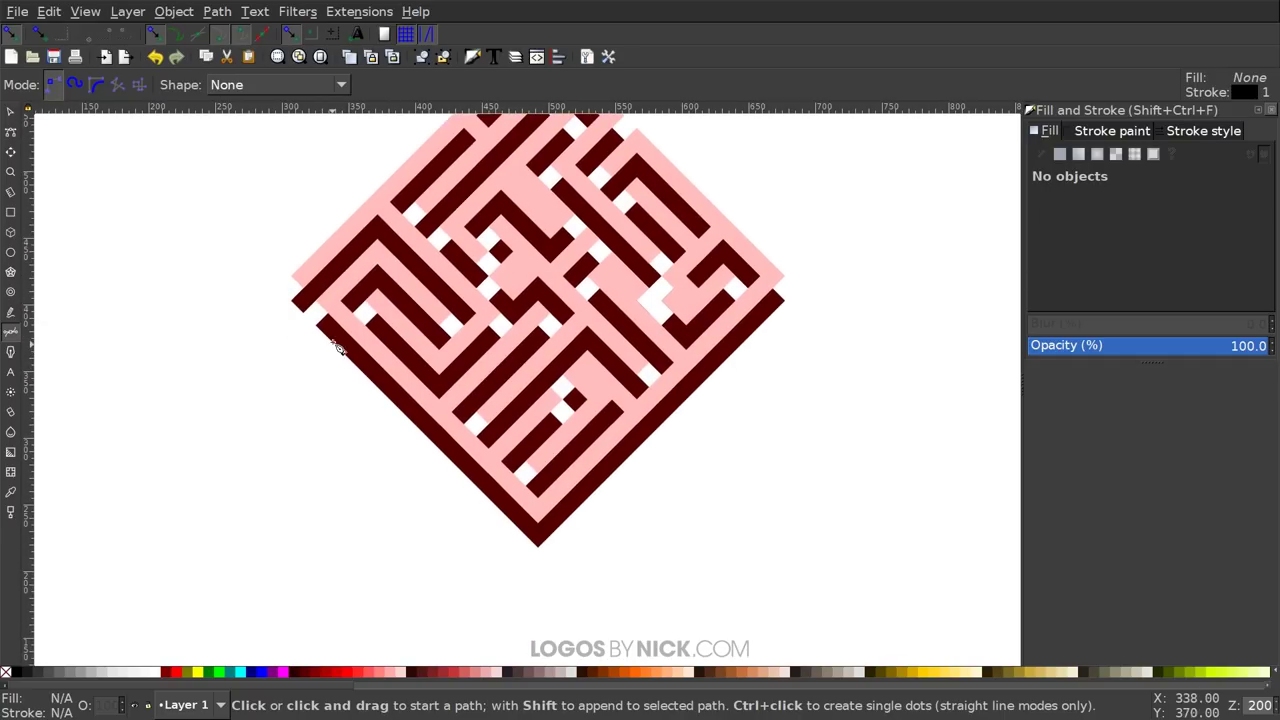
{"action": "scroll", "coordinate": [330, 336], "scroll_direction": "up", "scroll_amount": 1}
{"action": "left_click_drag", "start_coordinate": [346, 261], "coordinate": [340, 352]}
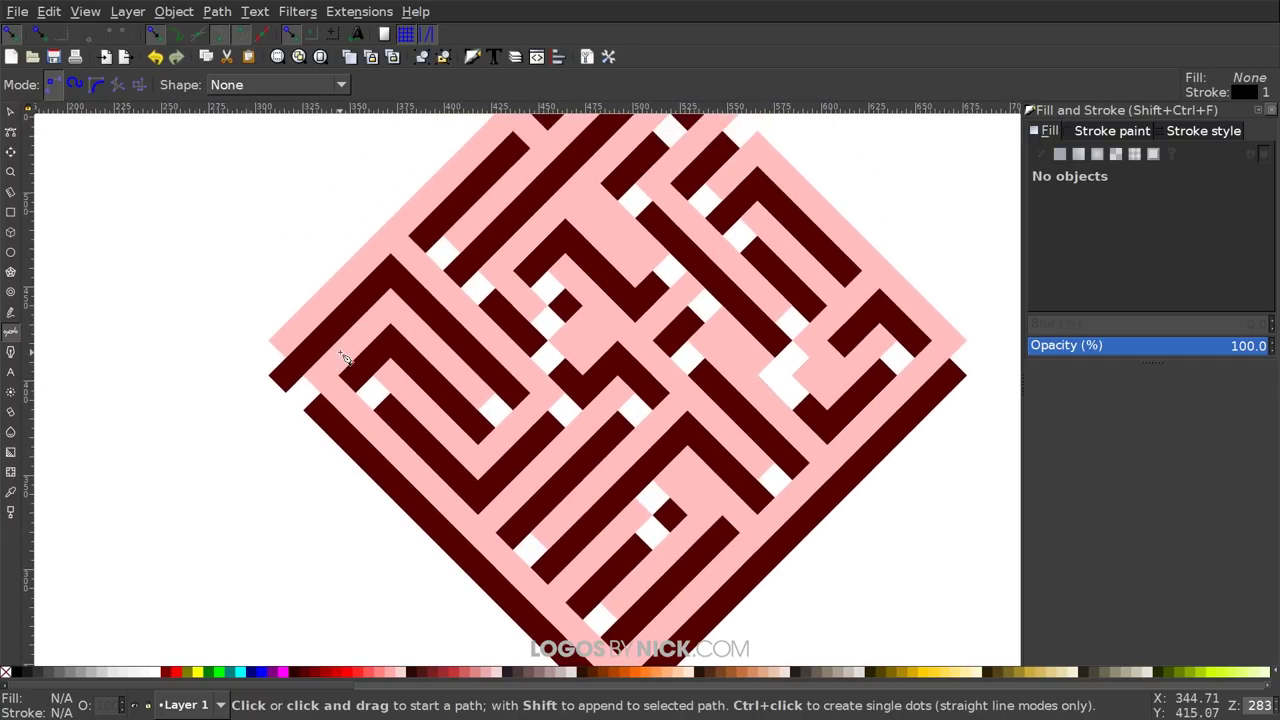
{"action": "left_click", "coordinate": [268, 341]}
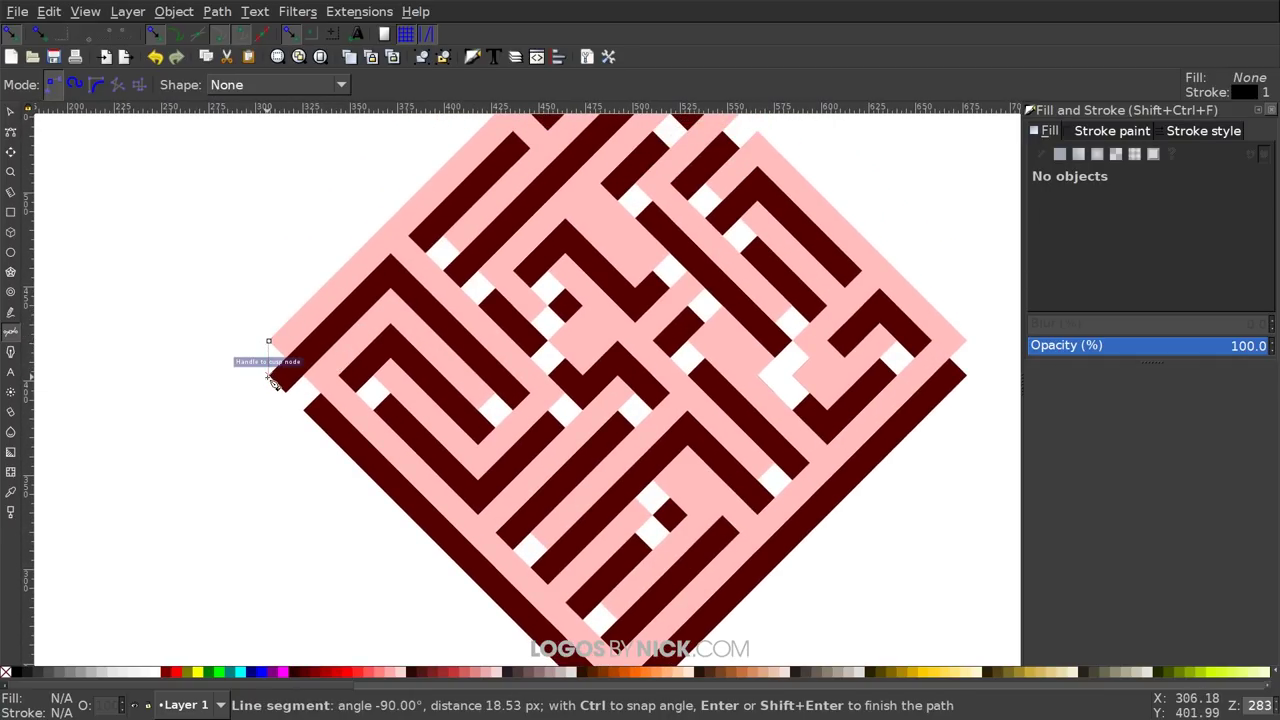
{"action": "left_click", "coordinate": [268, 376]}
{"action": "left_click", "coordinate": [286, 392]}
{"action": "left_click", "coordinate": [286, 358]}
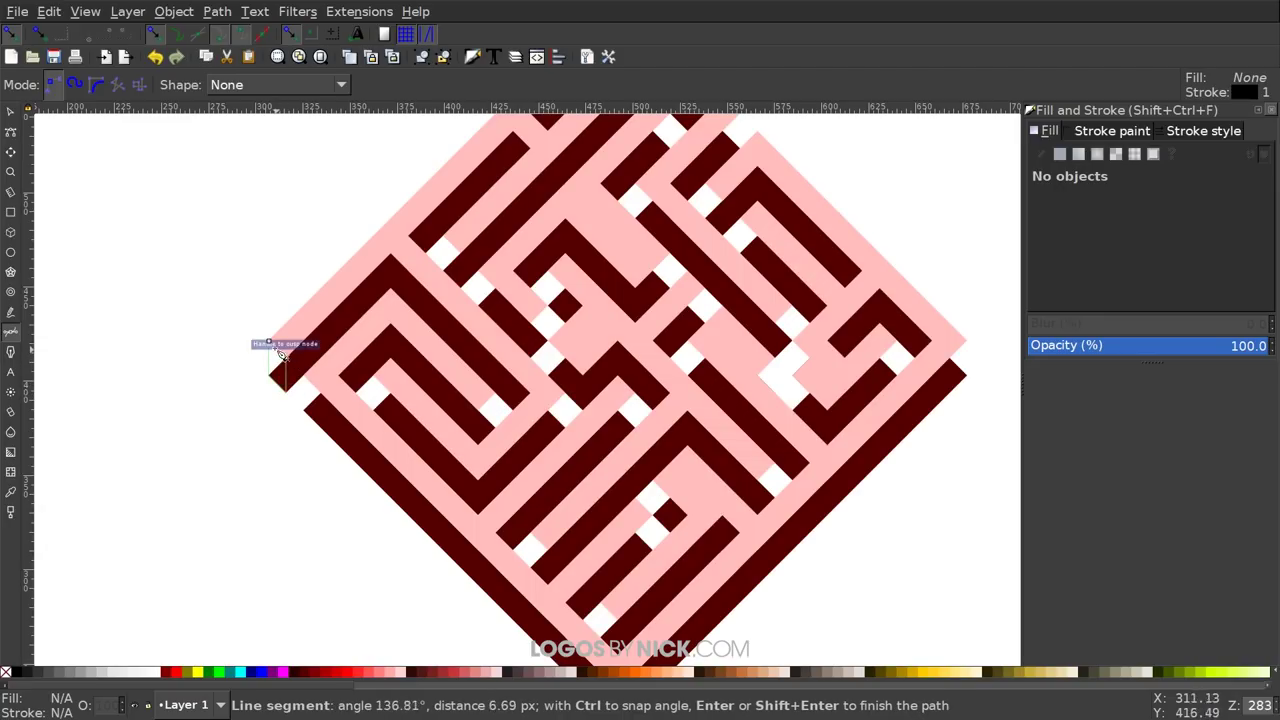
{"action": "left_click", "coordinate": [270, 344]}
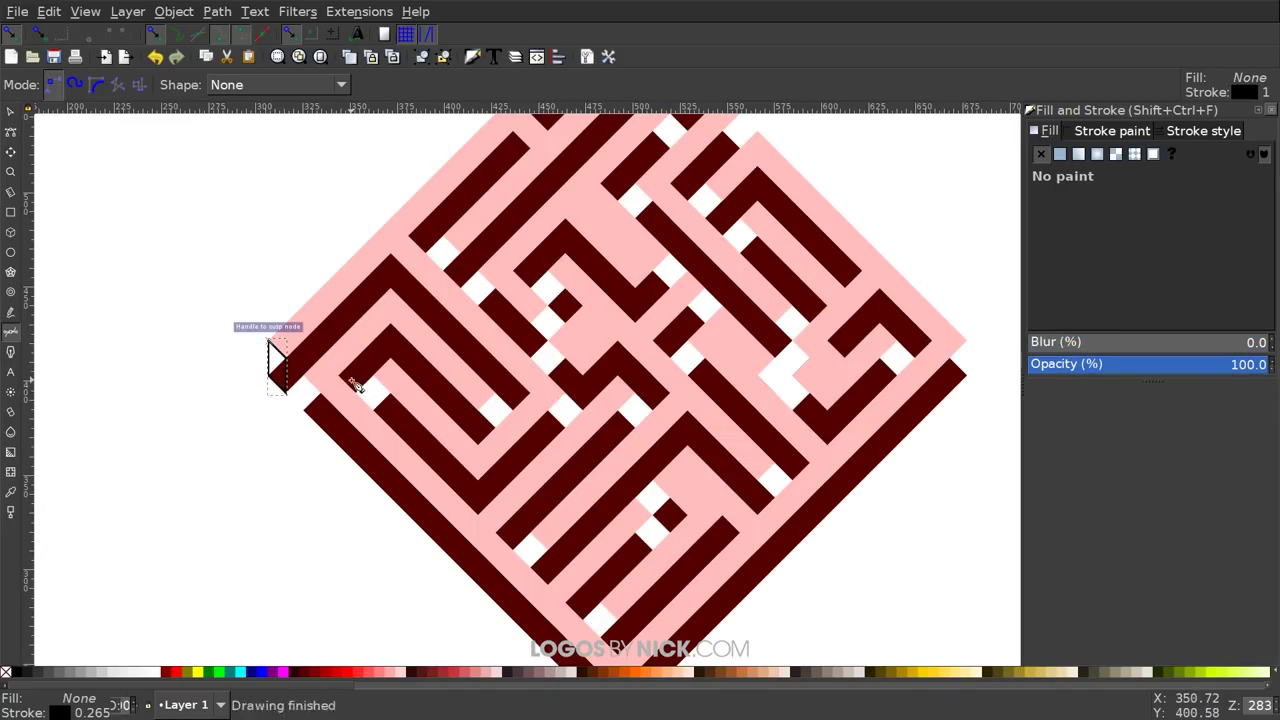
Fill the small left corner face with dark red 550000 sampled from the lower maze
{"action": "left_click_drag", "start_coordinate": [352, 380], "coordinate": [369, 367]}
{"action": "left_click", "coordinate": [11, 492]}
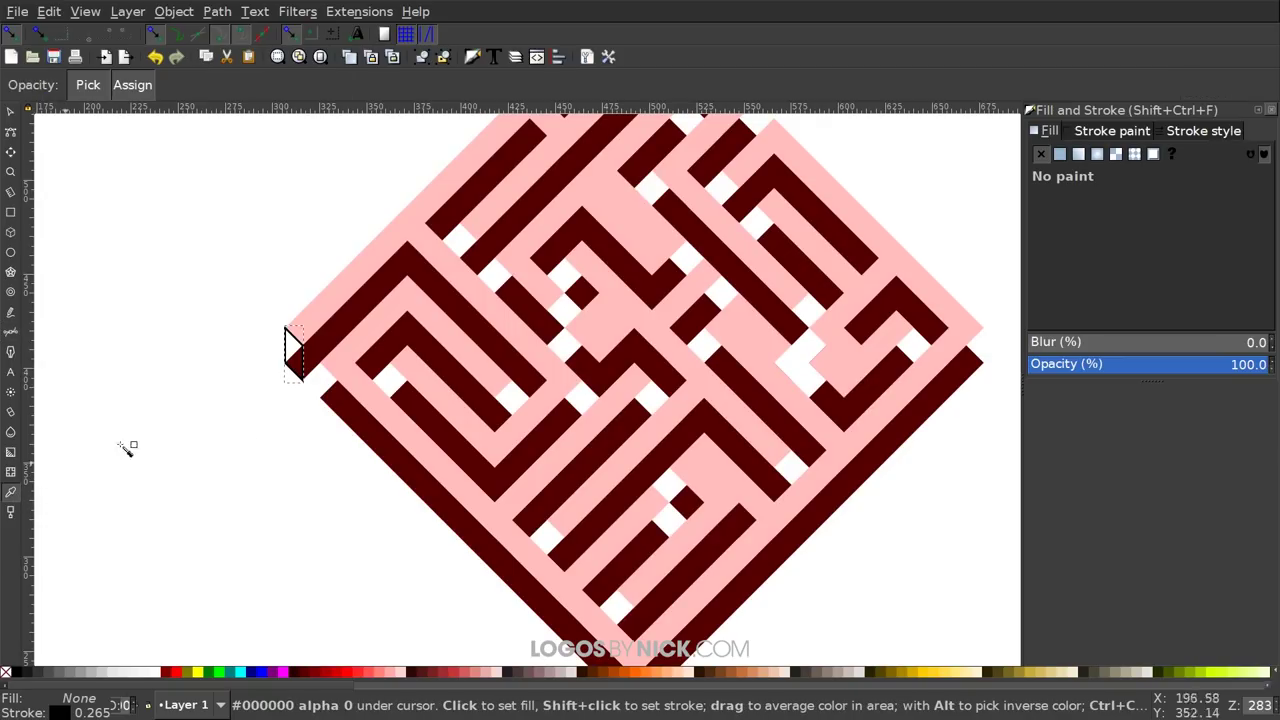
{"action": "left_click_drag", "start_coordinate": [360, 315], "coordinate": [364, 314]}
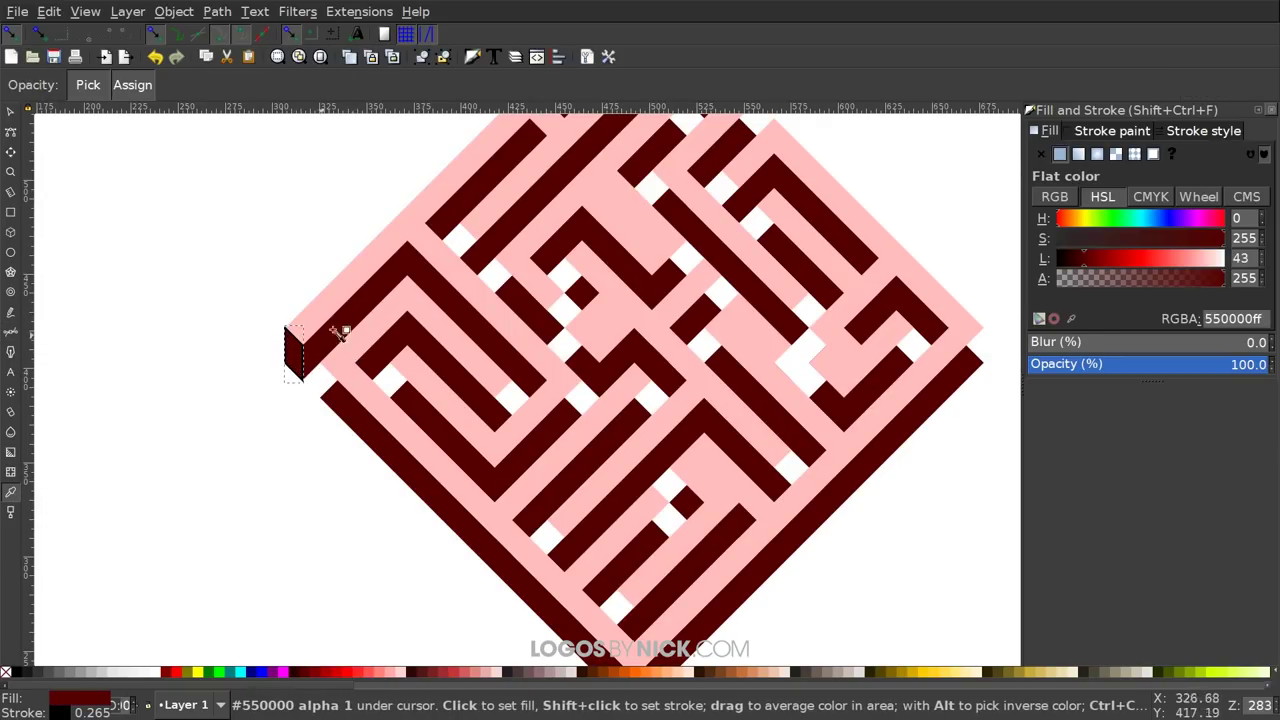
Draw a closed four-sided face along the maze's lower-left outer edge, from the gap near the left corner to the bottom corner
{"action": "left_click_drag", "start_coordinate": [381, 418], "coordinate": [371, 440]}
{"action": "scroll", "coordinate": [405, 468], "scroll_direction": "down", "scroll_amount": 4}
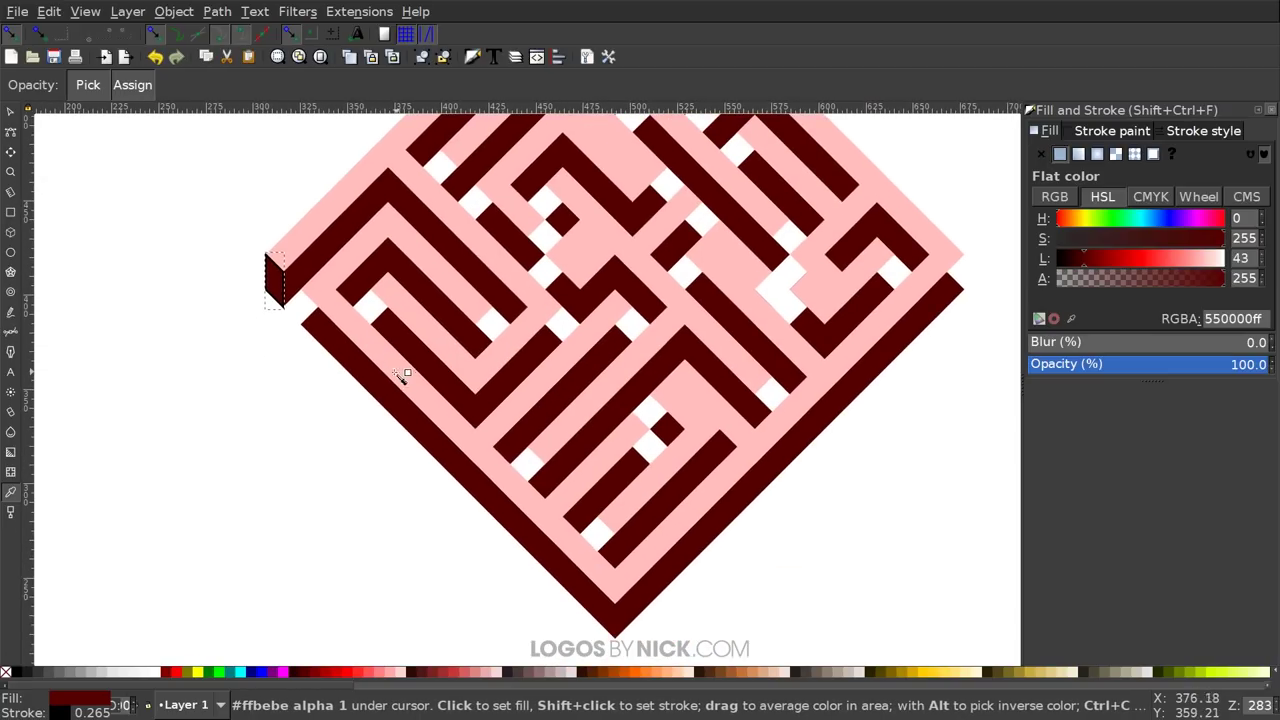
{"action": "left_click", "coordinate": [11, 332]}
{"action": "scroll", "coordinate": [340, 320], "scroll_direction": "down", "scroll_amount": 2}
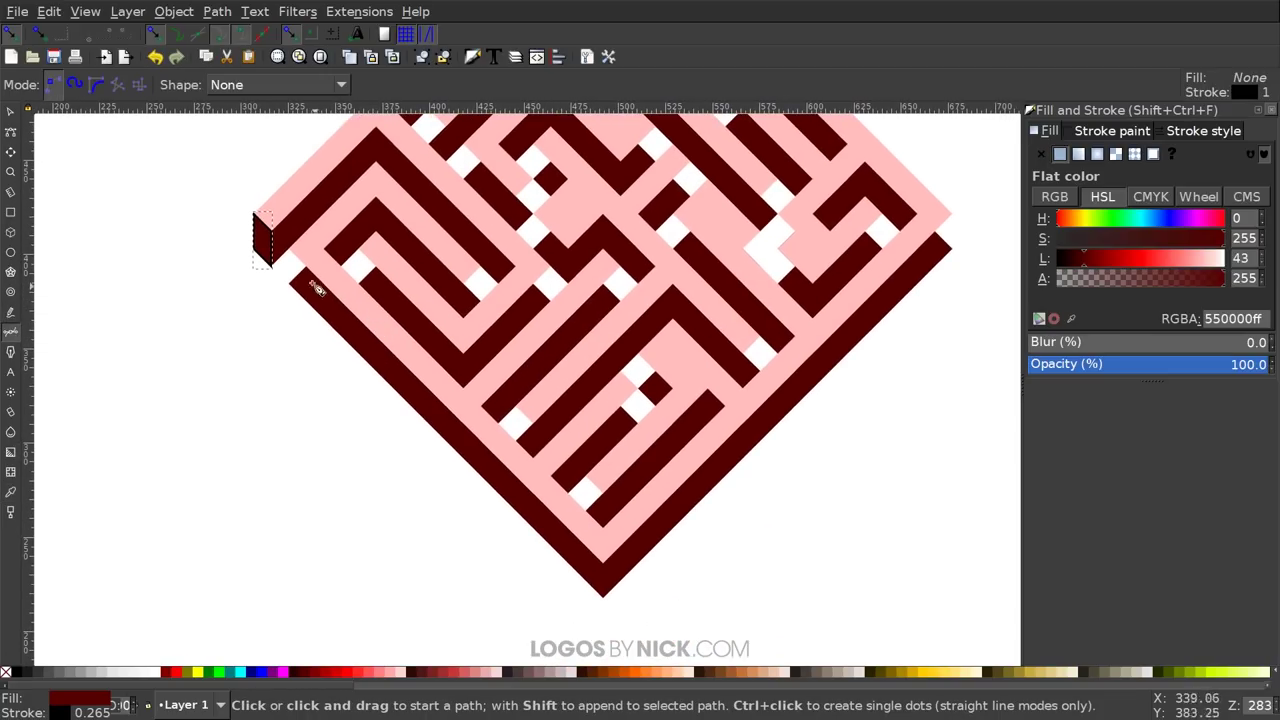
{"action": "left_click", "coordinate": [290, 238]}
{"action": "left_click", "coordinate": [296, 291]}
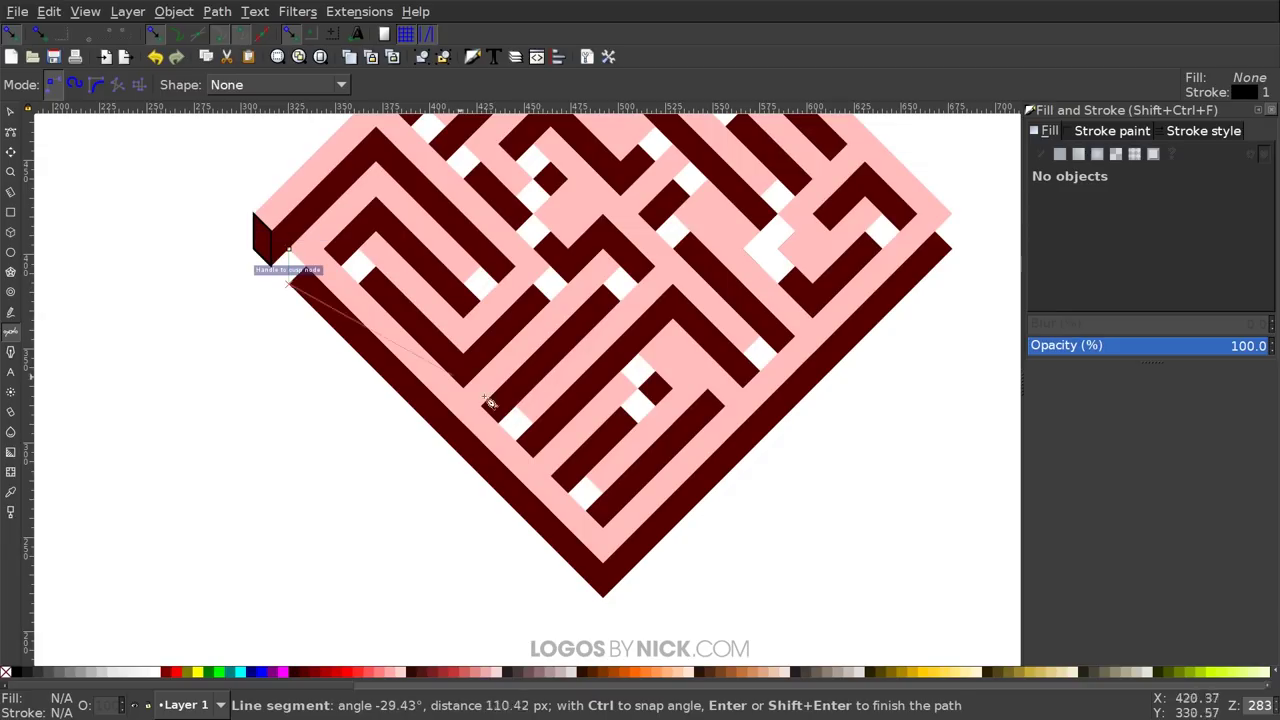
{"action": "left_click", "coordinate": [602, 597]}
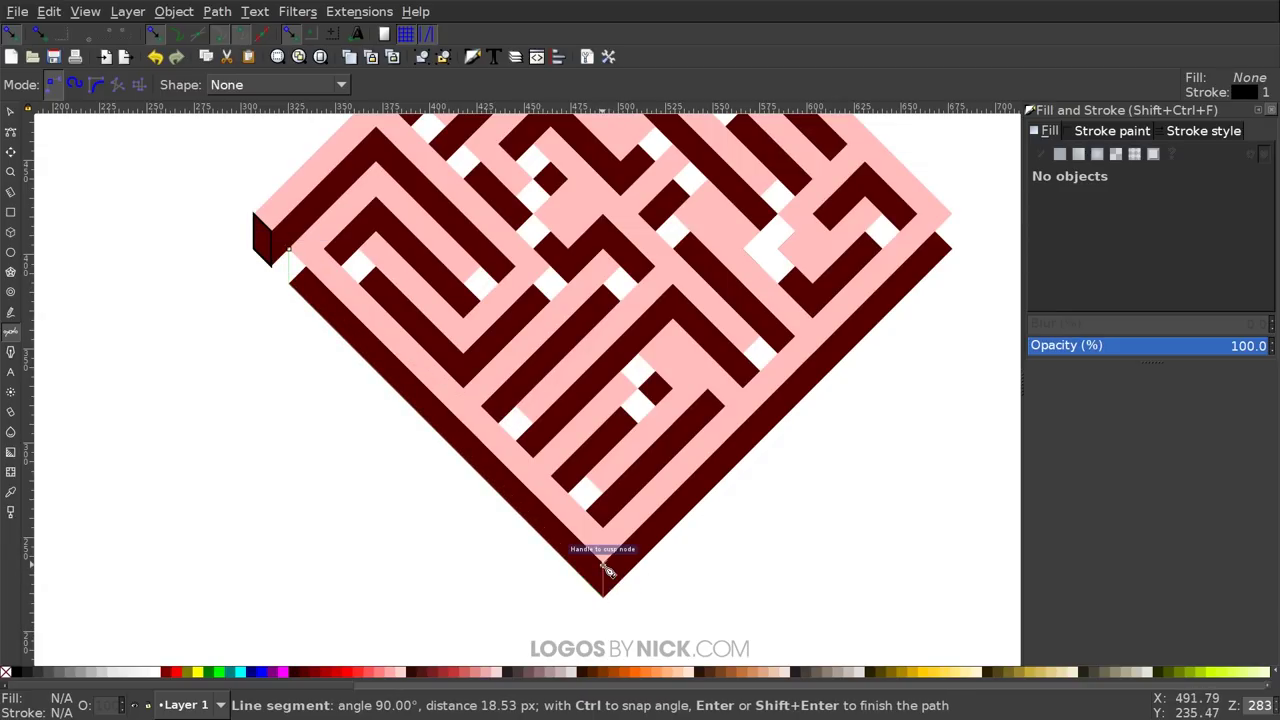
{"action": "left_click", "coordinate": [602, 560]}
{"action": "left_click", "coordinate": [289, 248]}
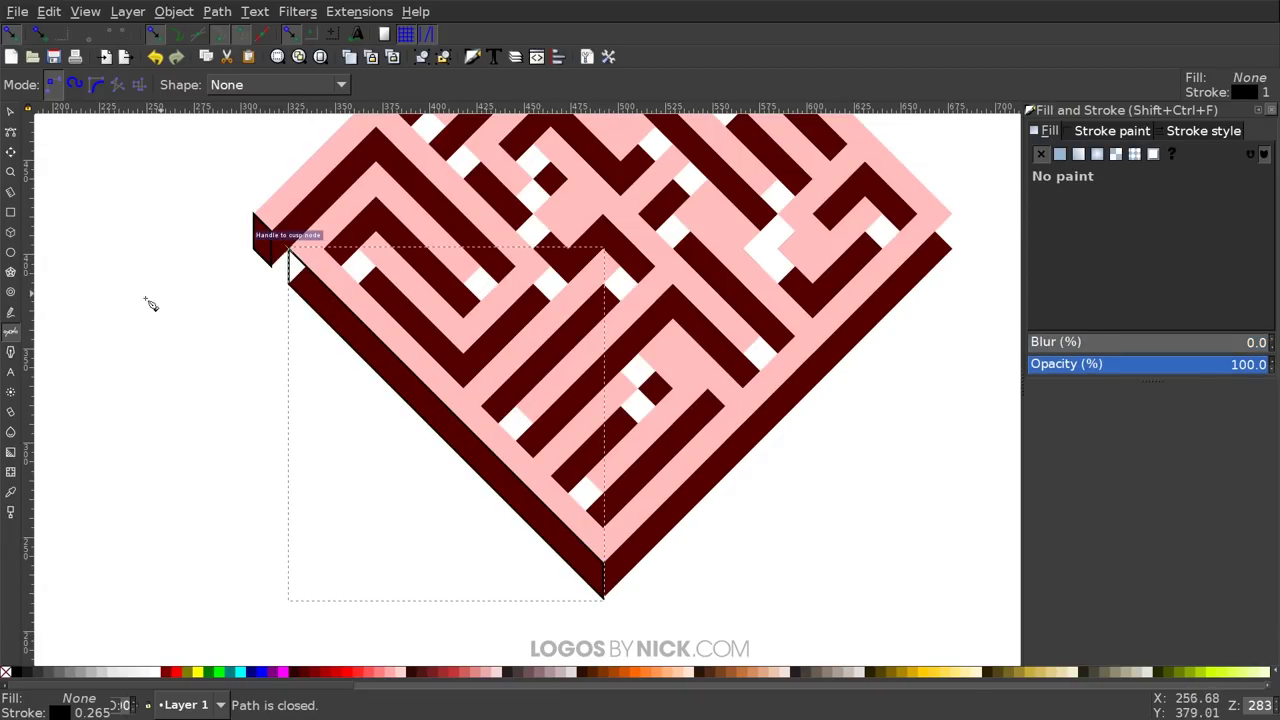
Fill the long lower-left face with dark red 550000 sampled from the lower maze
{"action": "left_click", "coordinate": [12, 492]}
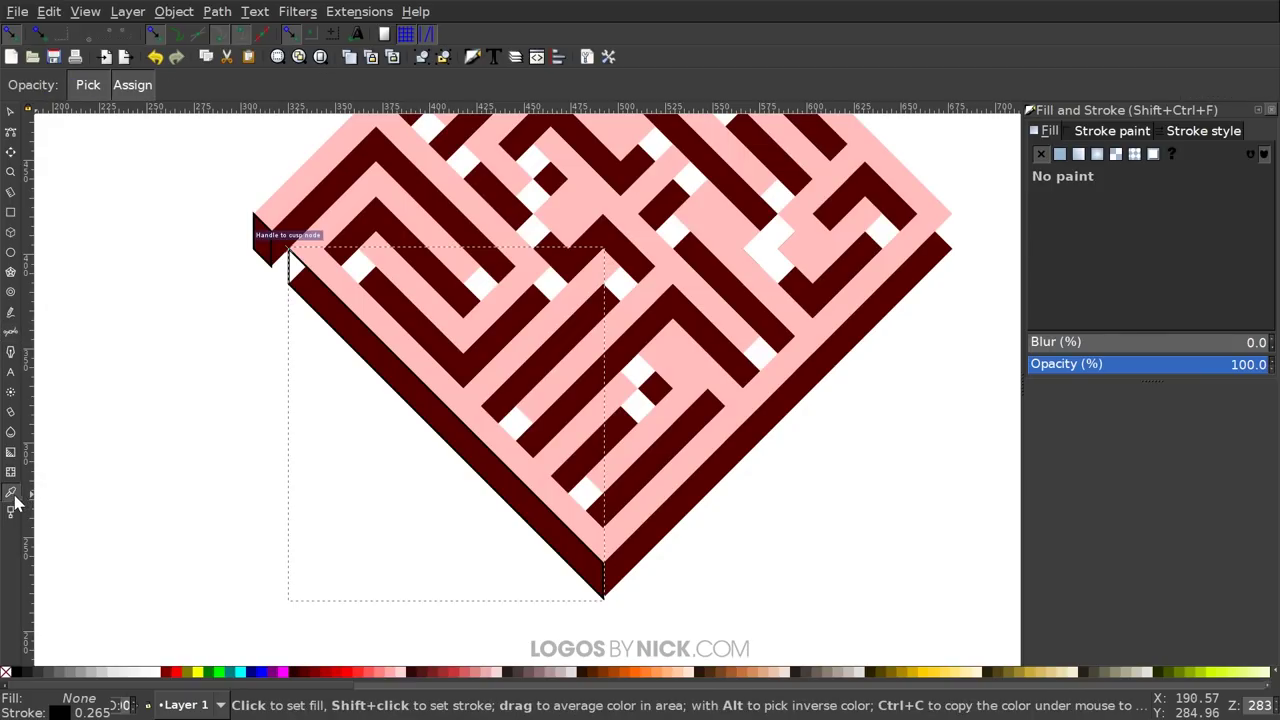
{"action": "left_click", "coordinate": [338, 310]}
{"action": "scroll", "coordinate": [429, 377], "scroll_direction": "up", "scroll_amount": 2}
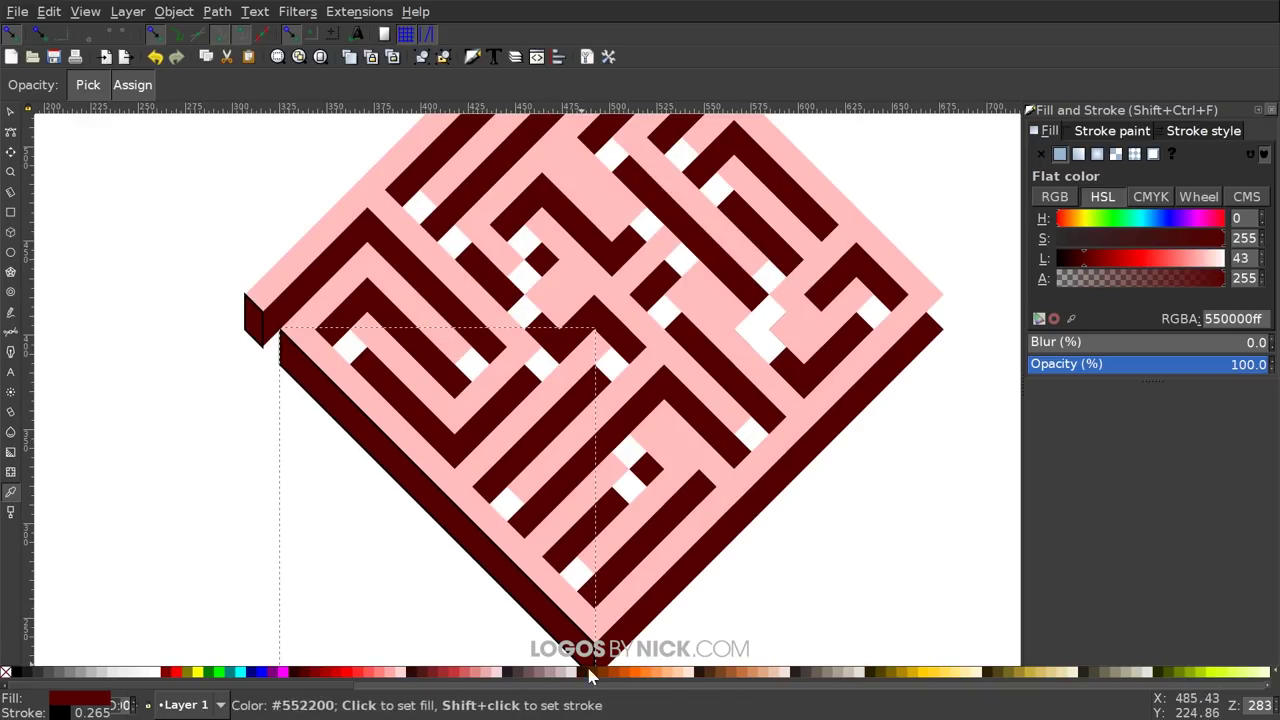
{"action": "left_click_drag", "start_coordinate": [514, 456], "coordinate": [542, 511]}
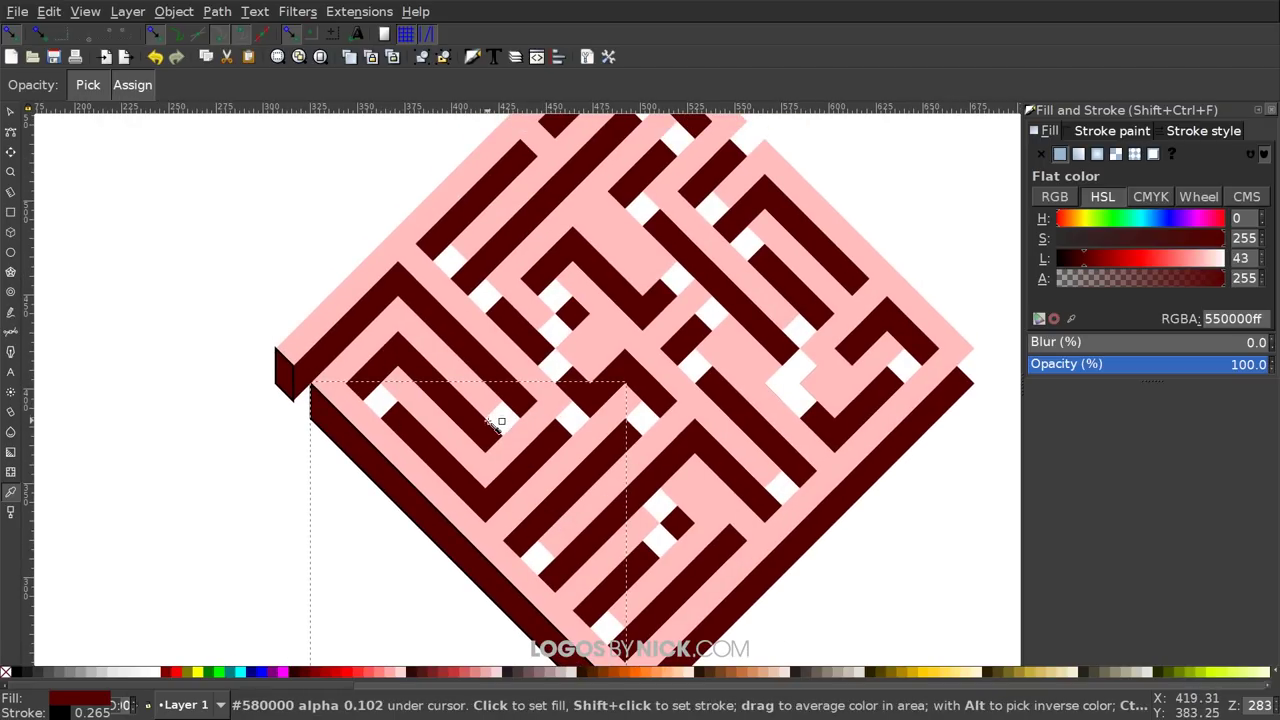
{"action": "left_click_drag", "start_coordinate": [486, 421], "coordinate": [472, 393]}
{"action": "left_click_drag", "start_coordinate": [607, 341], "coordinate": [454, 358]}
{"action": "scroll", "coordinate": [594, 298], "scroll_direction": "down", "scroll_amount": 1}
{"action": "scroll", "coordinate": [453, 357], "scroll_direction": "down", "scroll_amount": 2}
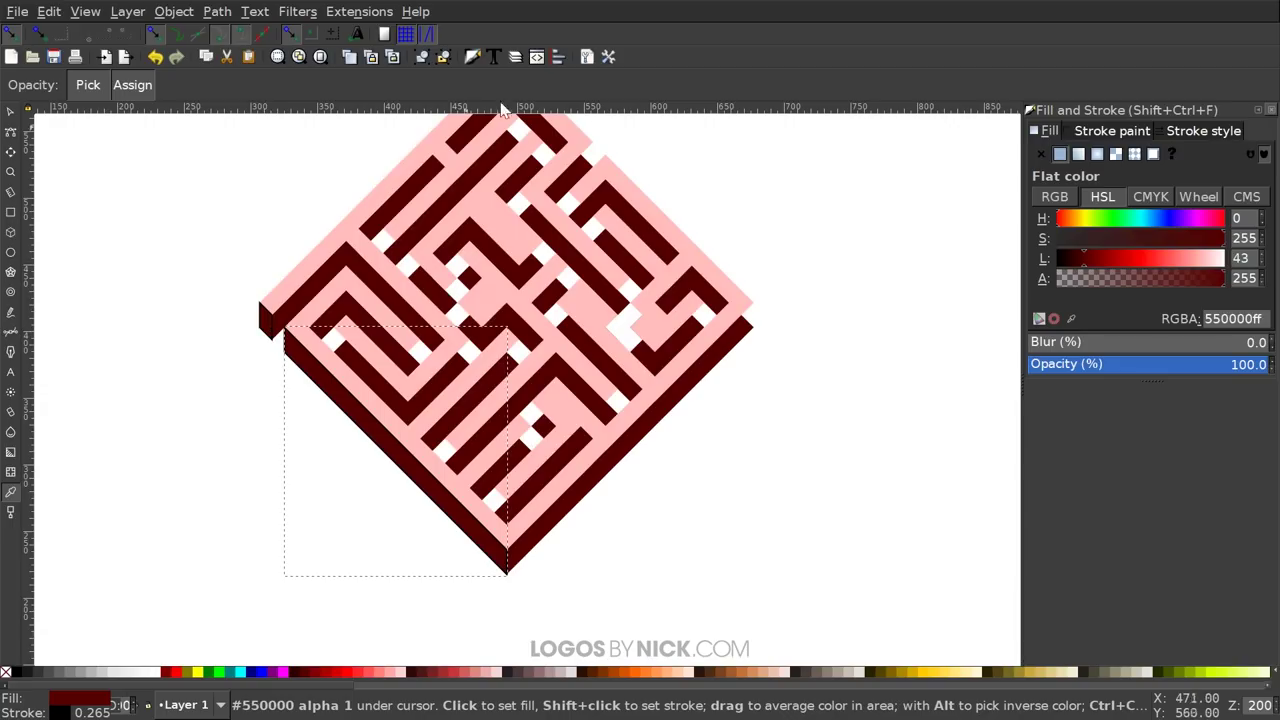
{"action": "left_click_drag", "start_coordinate": [384, 328], "coordinate": [394, 369]}
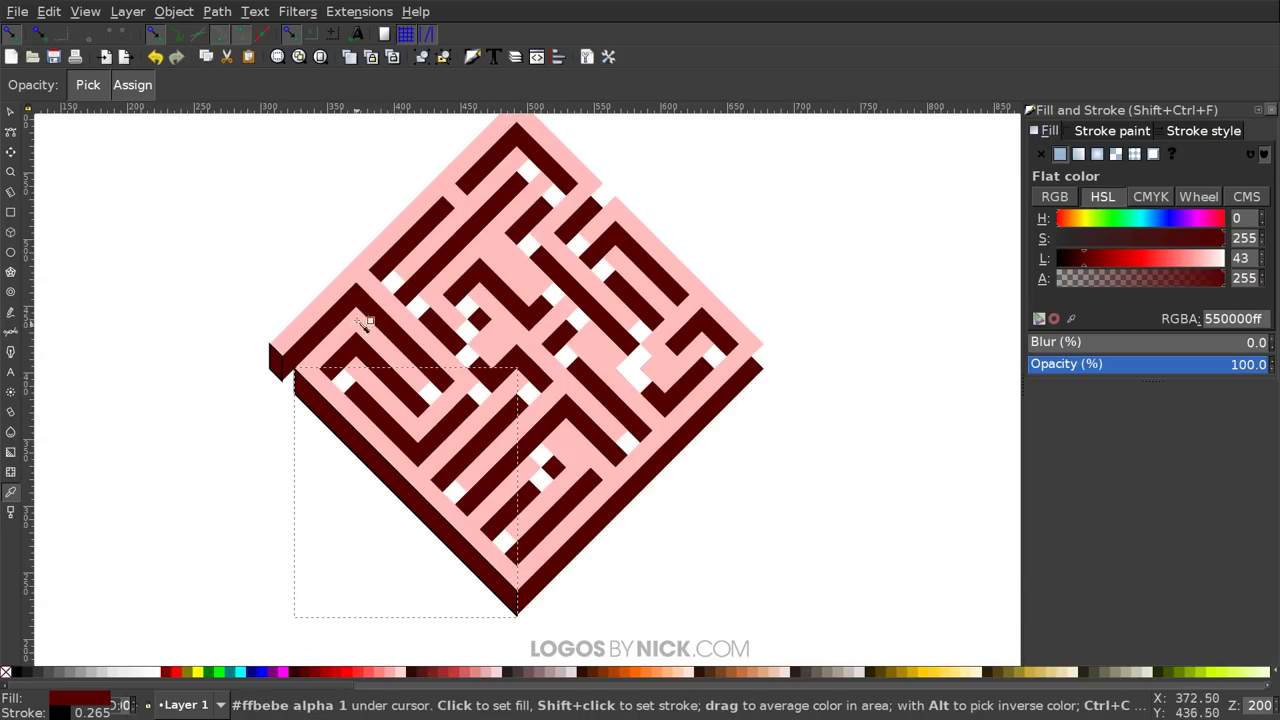
{"action": "left_click_drag", "start_coordinate": [354, 290], "coordinate": [317, 271]}
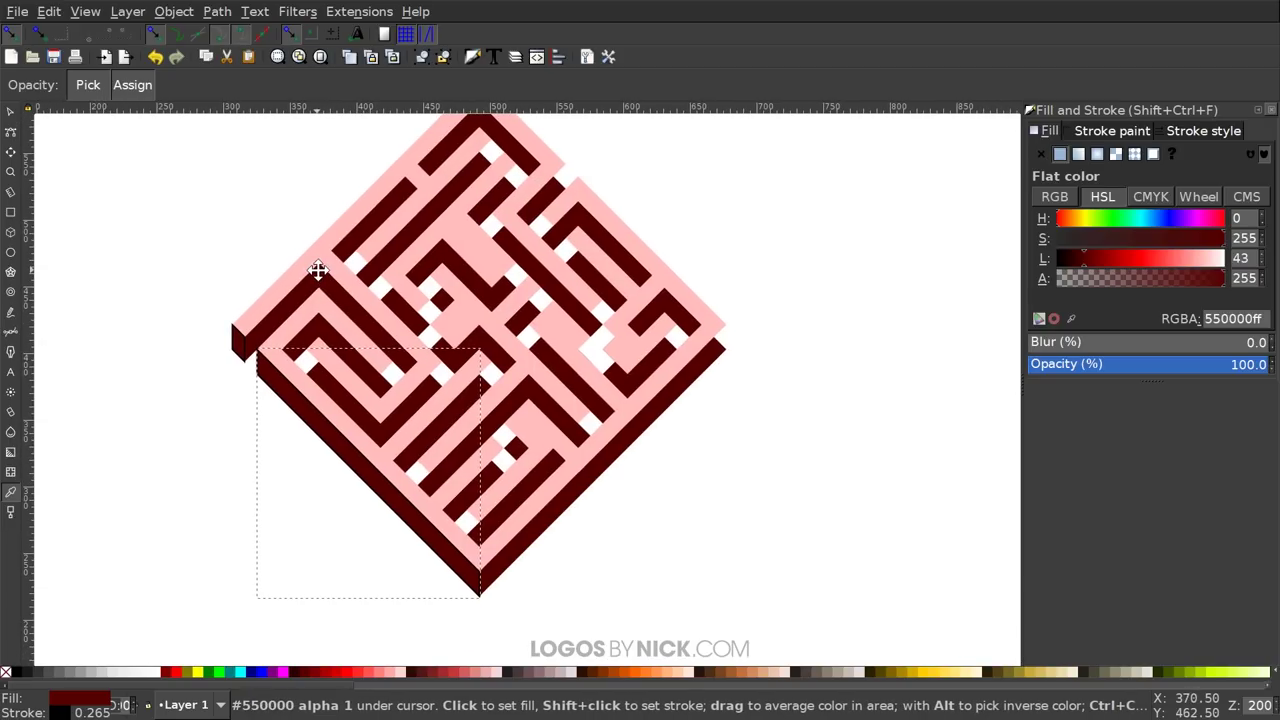
Draw a closed four-sided Bezier face over the dark strip beside the left corner, inside the upper-left edge, and fill it with red ff0000
{"action": "left_click", "coordinate": [10, 332]}
{"action": "scroll", "coordinate": [318, 335], "scroll_direction": "up", "scroll_amount": 1}
{"action": "scroll", "coordinate": [395, 330], "scroll_direction": "left", "scroll_amount": 4}
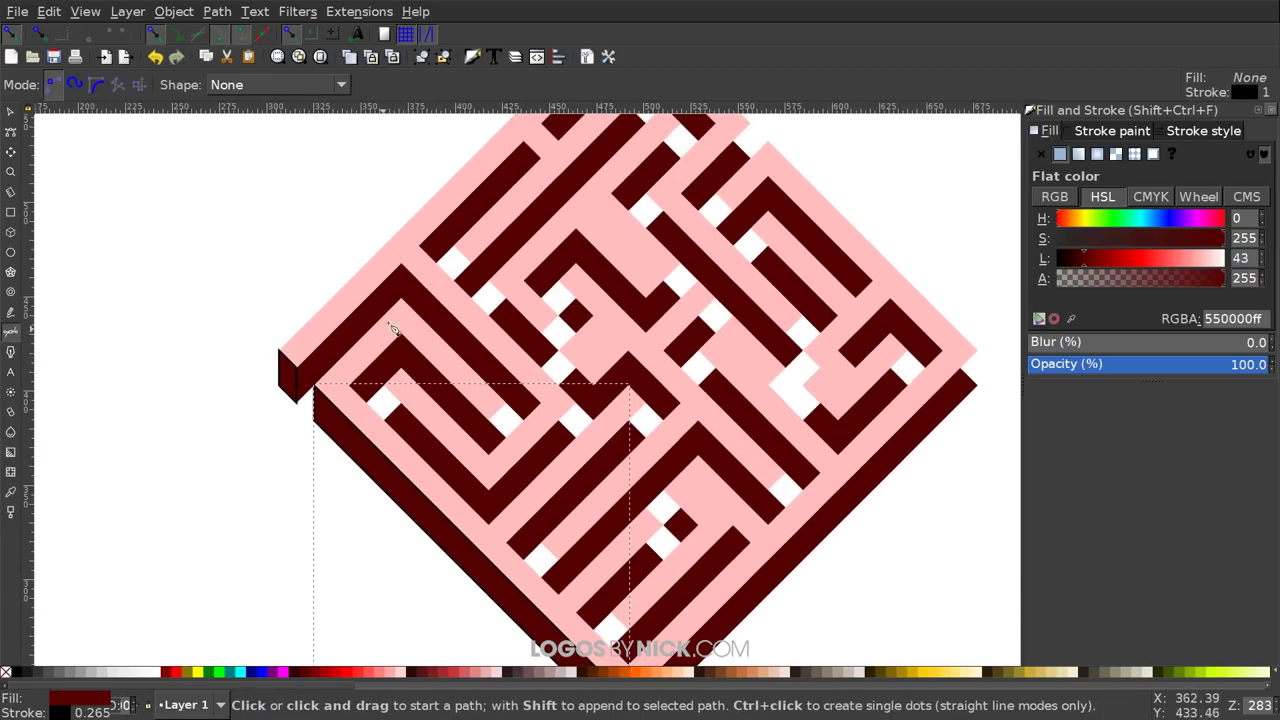
{"action": "left_click", "coordinate": [402, 266]}
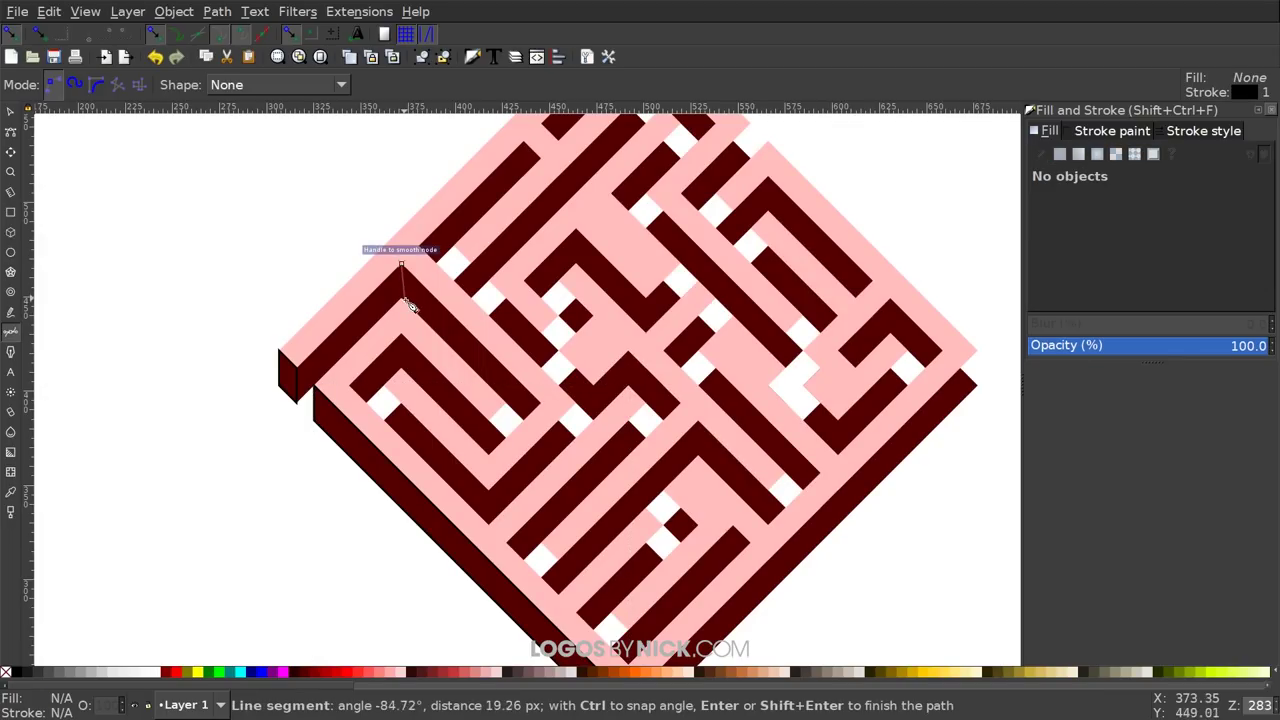
{"action": "left_click", "coordinate": [280, 392]}
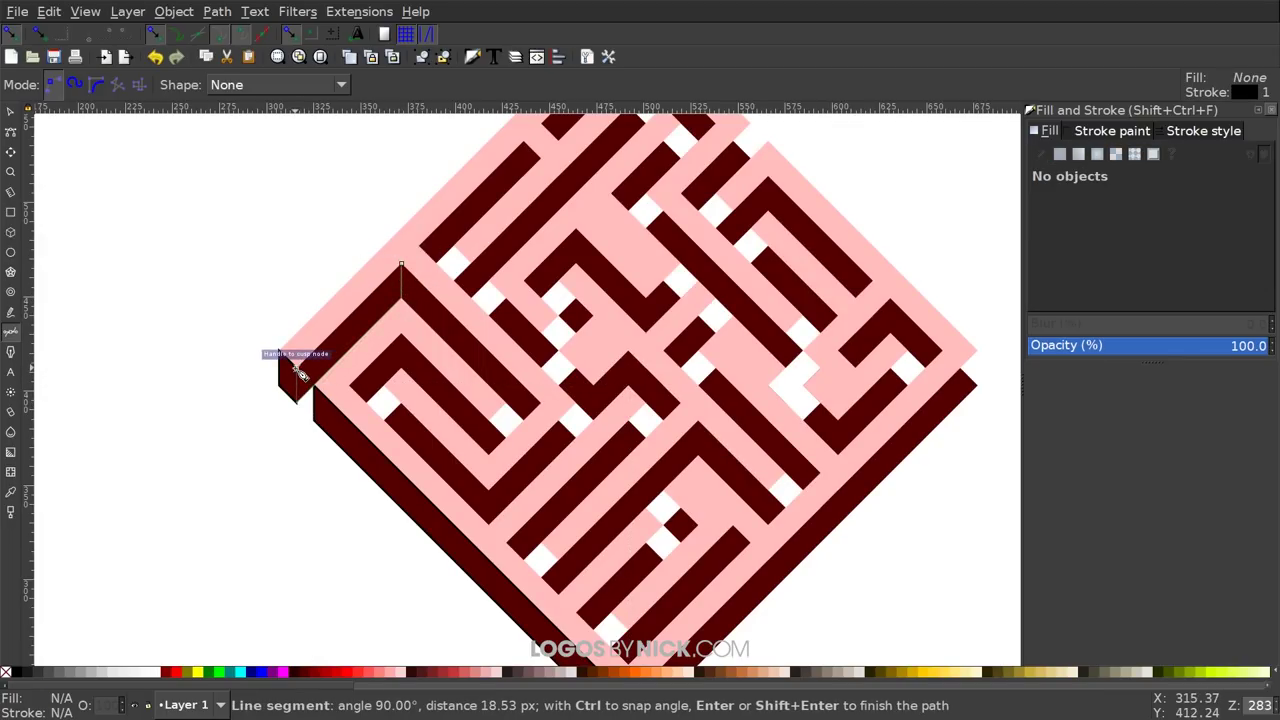
{"action": "left_click", "coordinate": [298, 362]}
{"action": "left_click", "coordinate": [401, 266]}
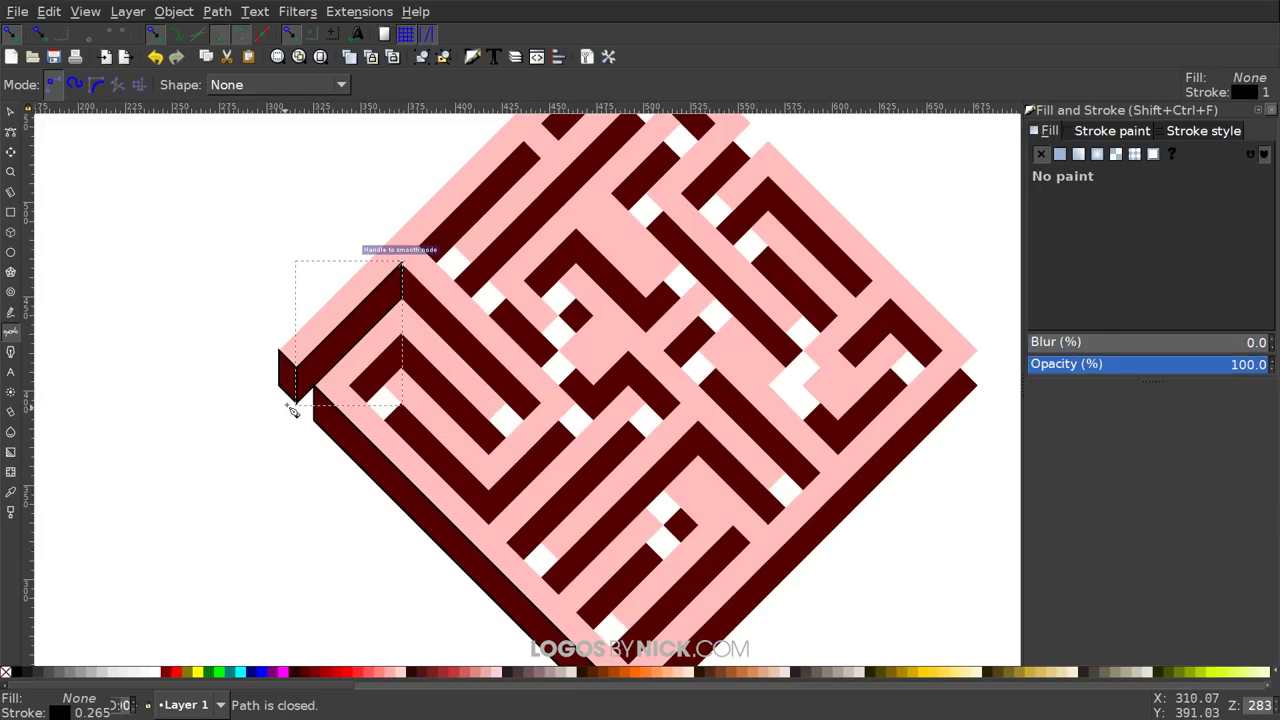
{"action": "left_click", "coordinate": [180, 672]}
{"action": "scroll", "coordinate": [557, 277], "scroll_direction": "right", "scroll_amount": 2}
{"action": "scroll", "coordinate": [557, 277], "scroll_direction": "down", "scroll_amount": 1}
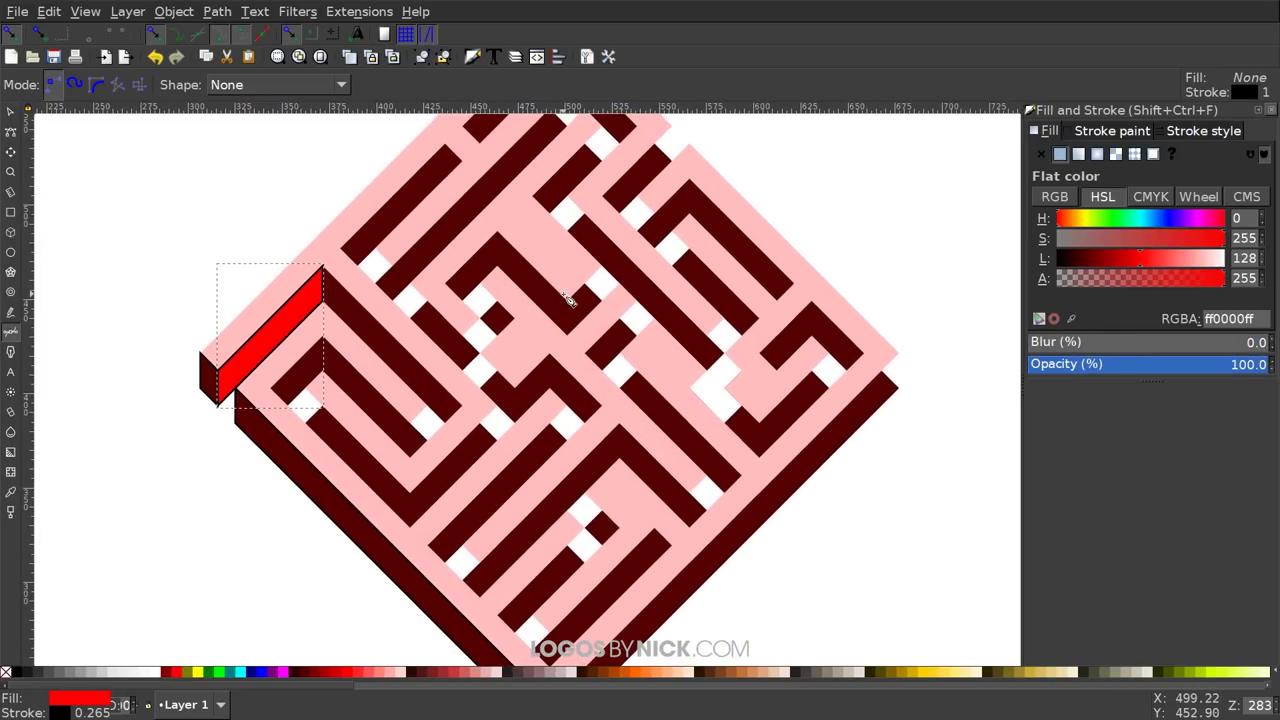
{"action": "left_click_drag", "start_coordinate": [488, 341], "coordinate": [494, 319]}
{"action": "scroll", "coordinate": [509, 343], "scroll_direction": "up", "scroll_amount": 6}
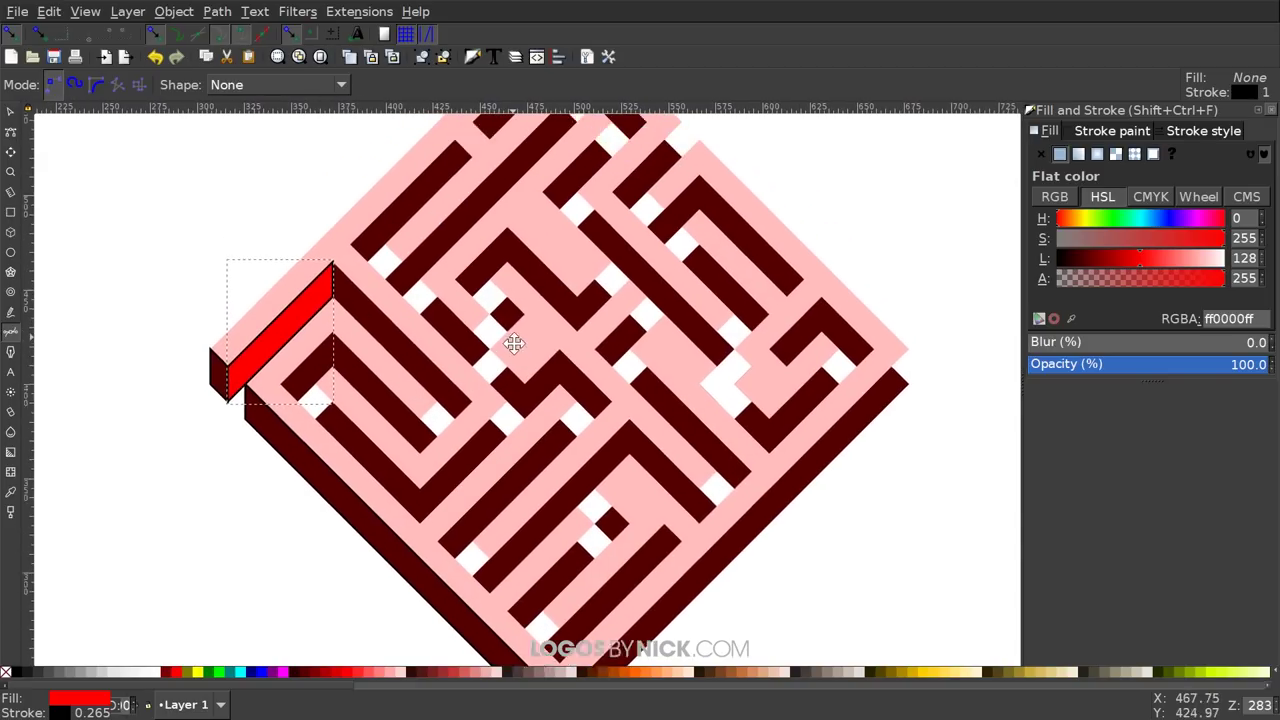
{"action": "scroll", "coordinate": [513, 258], "scroll_direction": "down", "scroll_amount": 3}
{"action": "scroll", "coordinate": [451, 351], "scroll_direction": "left", "scroll_amount": 2}
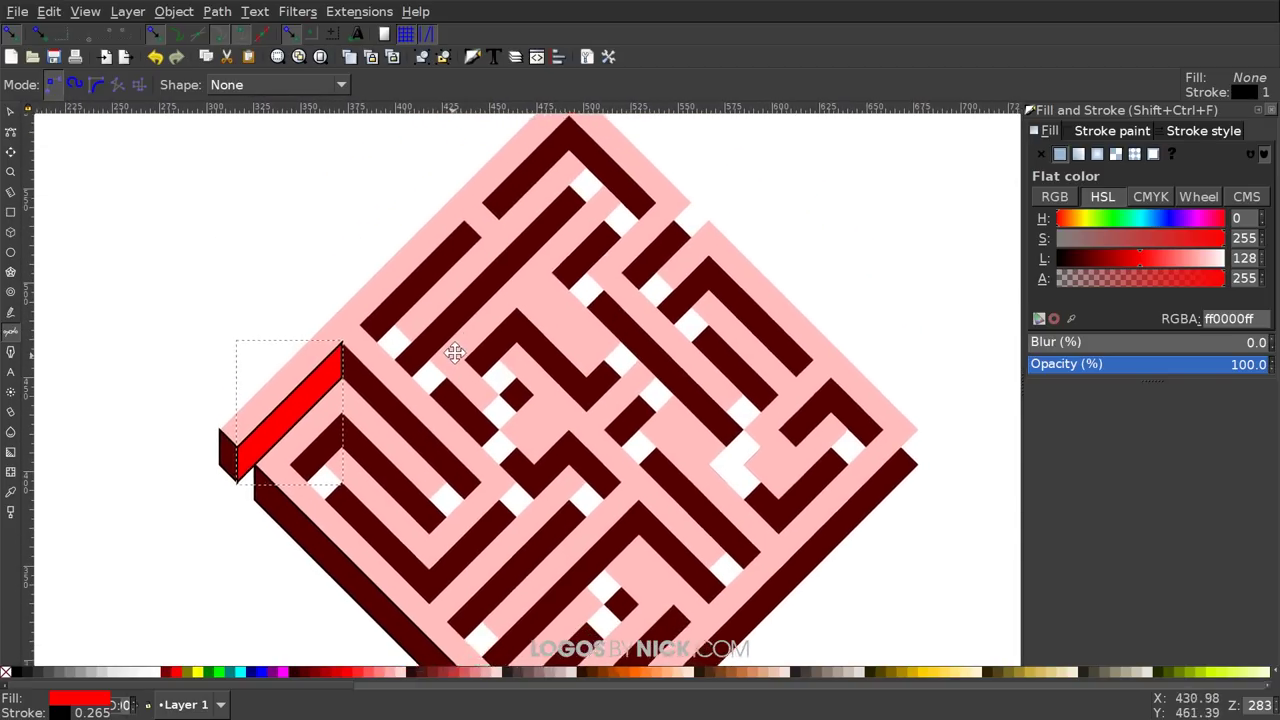
{"action": "scroll", "coordinate": [378, 388], "scroll_direction": "up", "scroll_amount": 1}
{"action": "scroll", "coordinate": [378, 388], "scroll_direction": "right", "scroll_amount": 2}
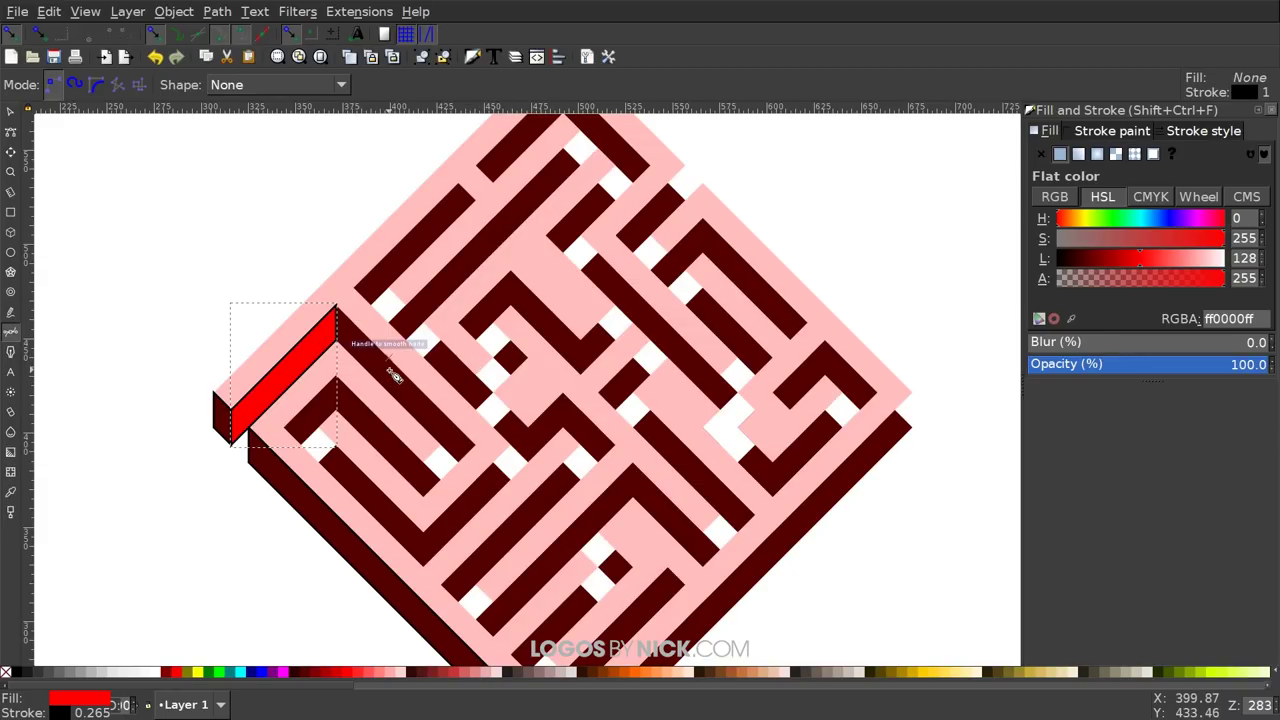
{"action": "key", "text": "d"}
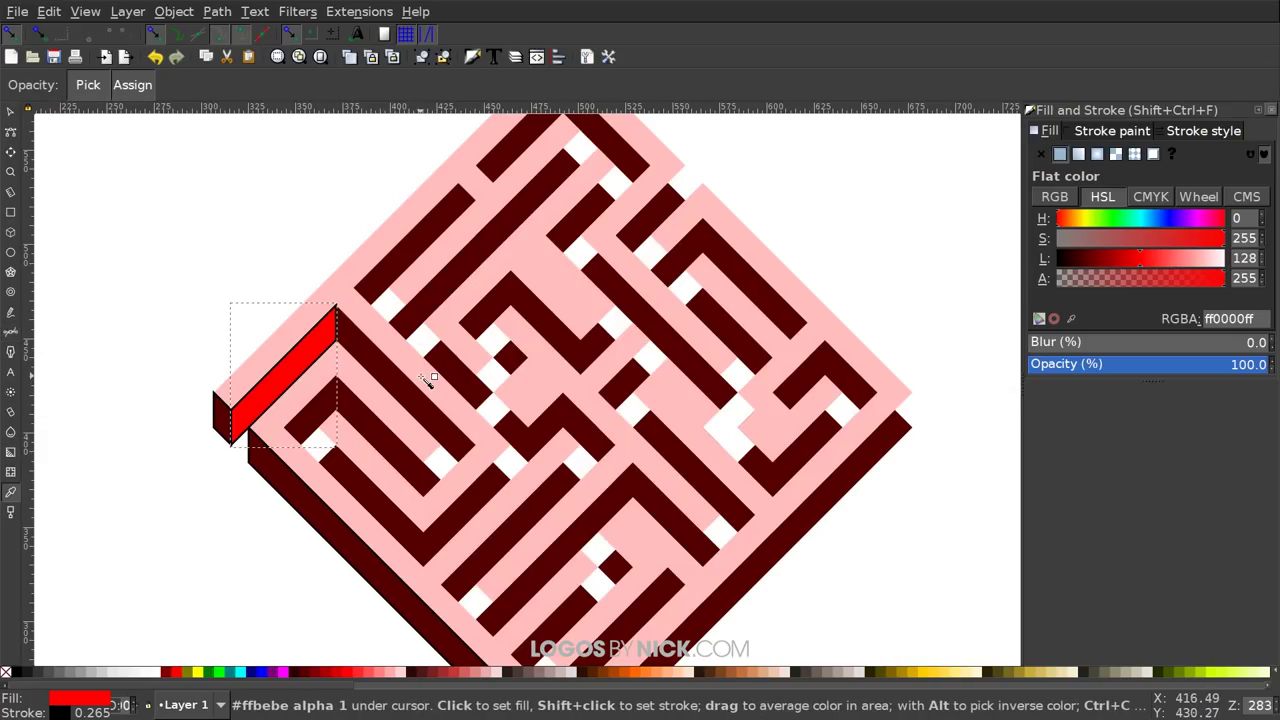
Draw a closed four-sided face over the middle dark strip along the upper-left edge and fill it with red ff0000 sampled from the first red face
{"action": "key", "text": "b"}
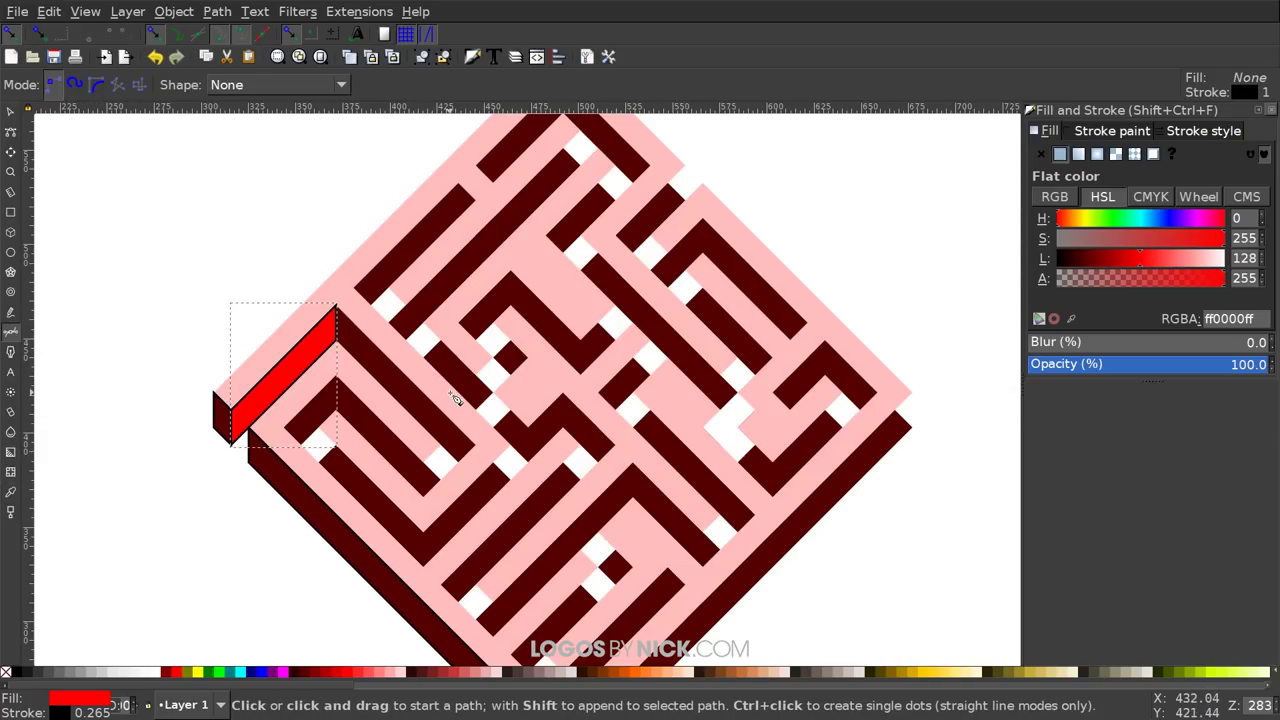
{"action": "scroll", "coordinate": [394, 397], "scroll_direction": "up", "scroll_amount": 1}
{"action": "left_click", "coordinate": [358, 339]}
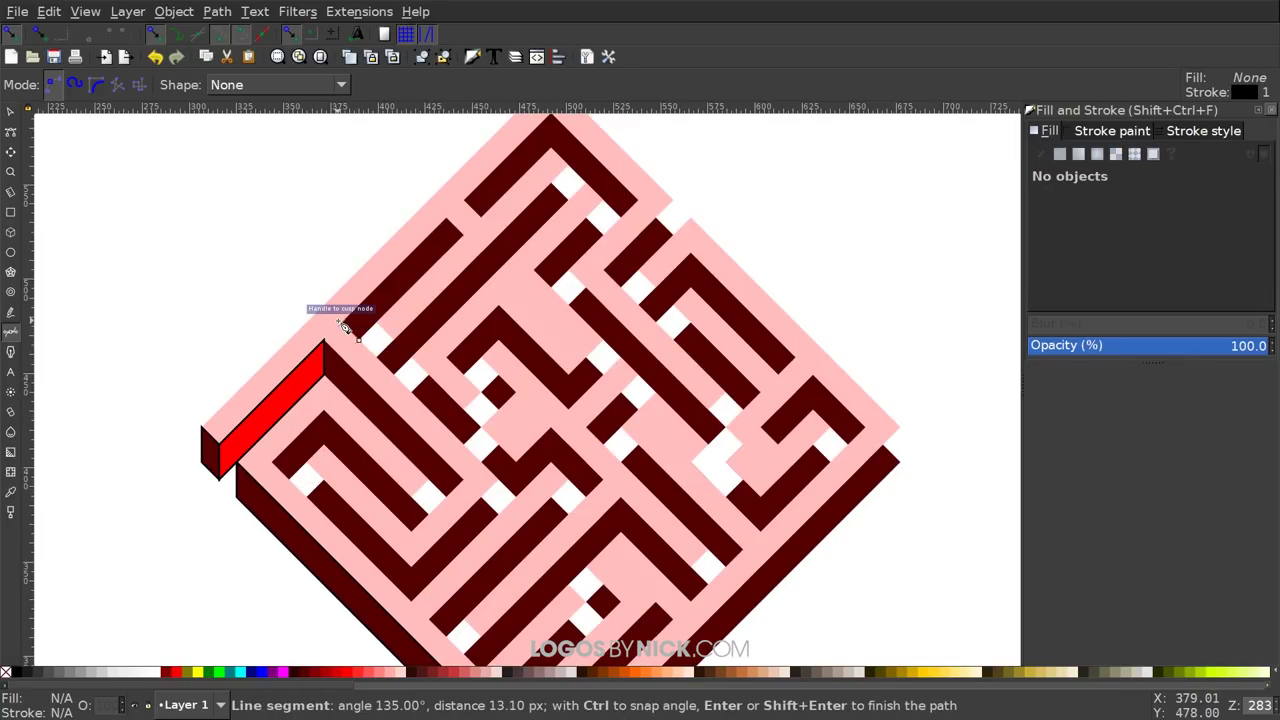
{"action": "left_click", "coordinate": [458, 222]}
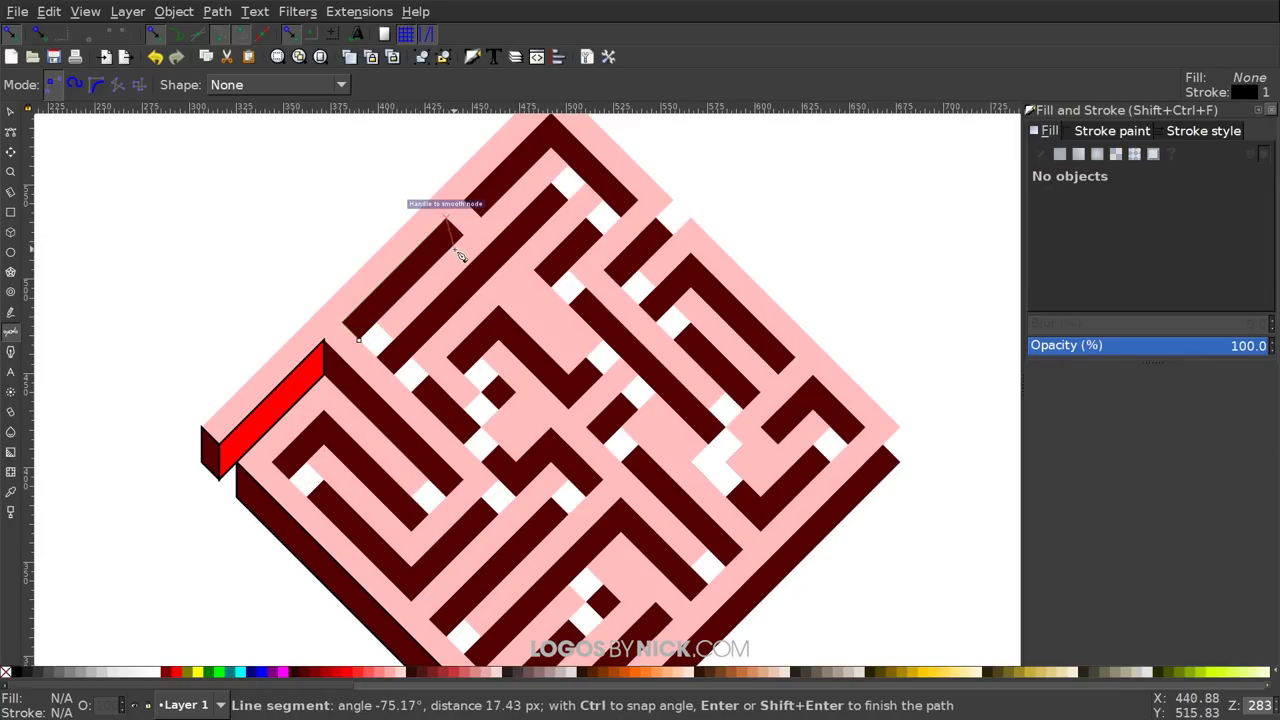
{"action": "left_click", "coordinate": [359, 341]}
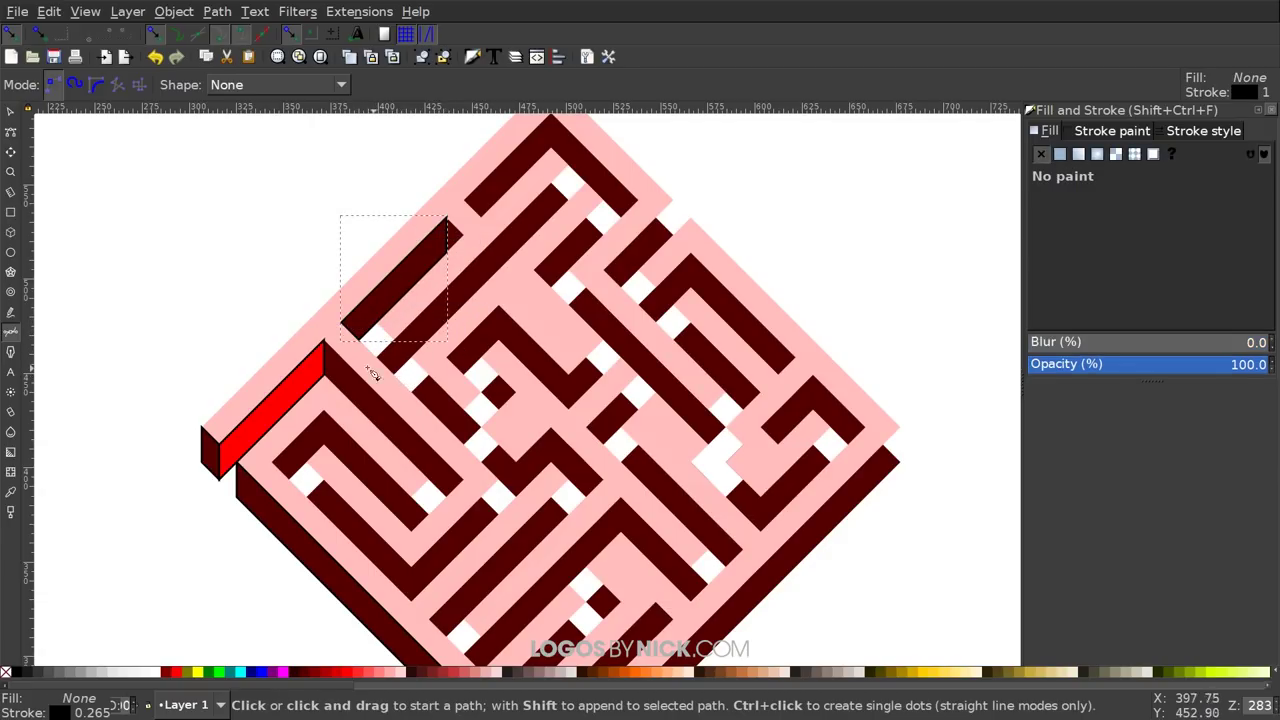
{"action": "key", "text": "d"}
{"action": "left_click", "coordinate": [293, 398]}
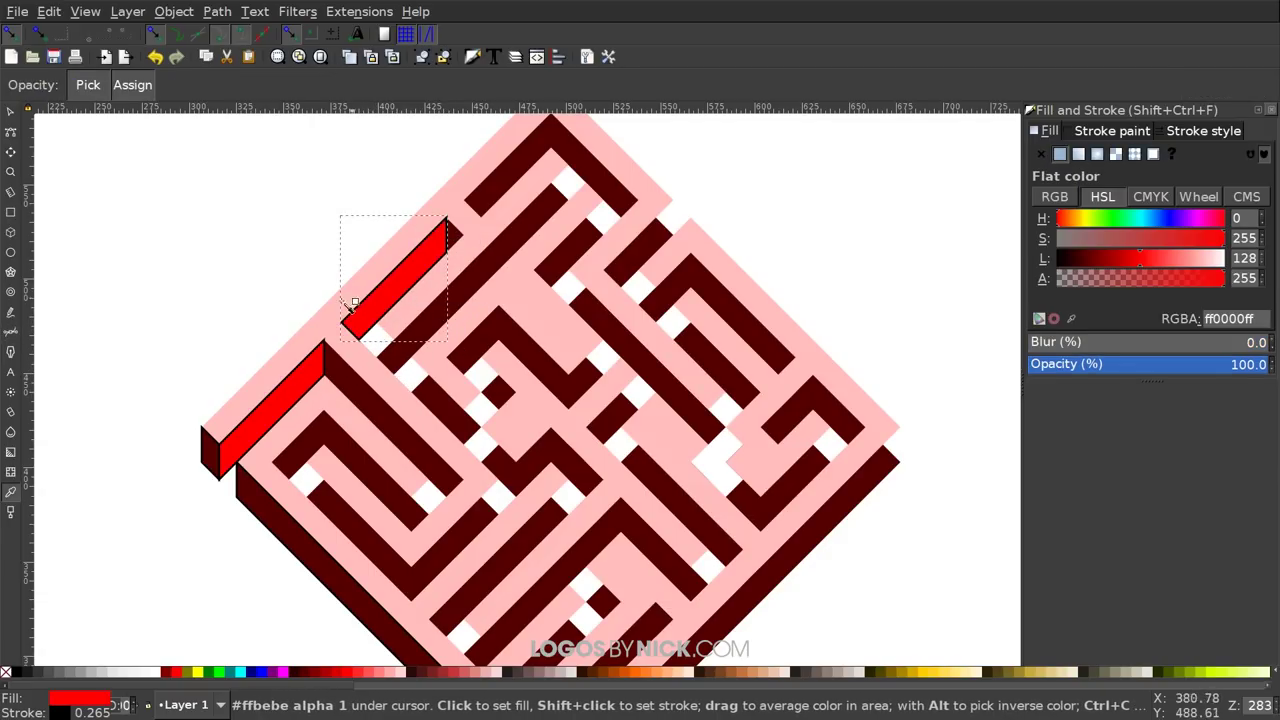
Draw a closed four-sided face over the dark strip descending left from the top corner and fill it with sampled red ff0000
{"action": "scroll", "coordinate": [305, 375], "scroll_direction": "up", "scroll_amount": 2}
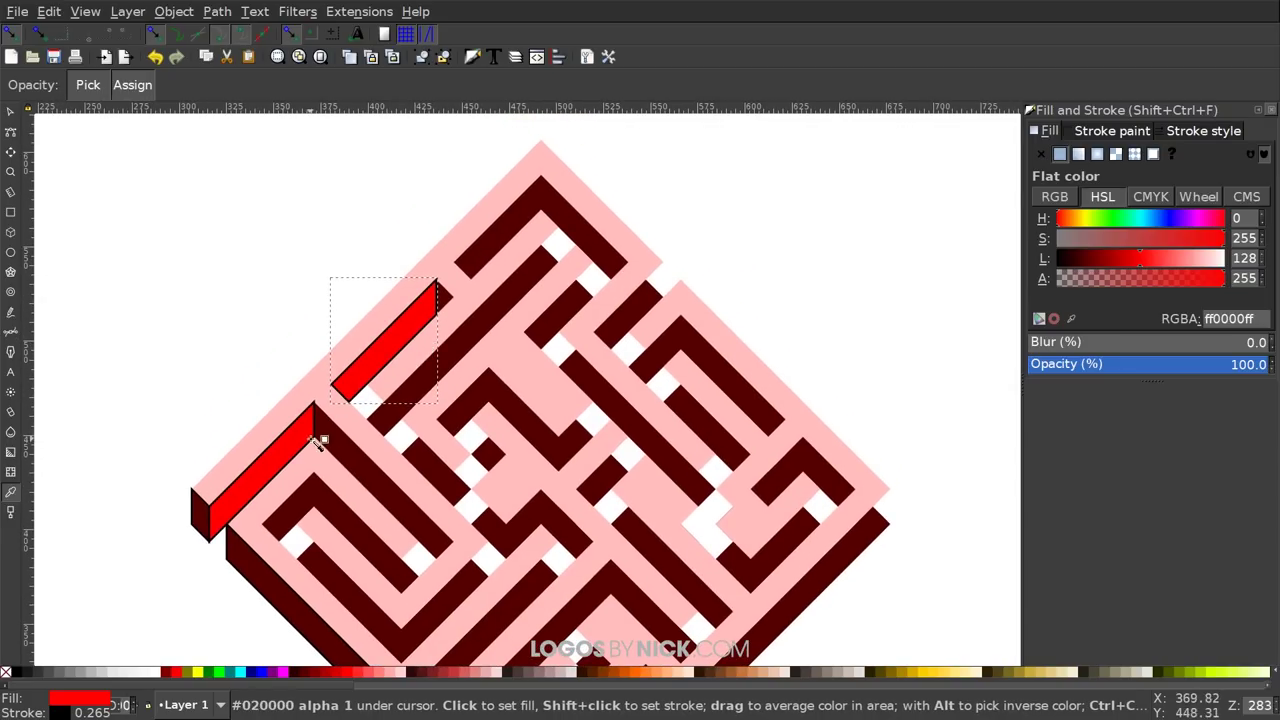
{"action": "scroll", "coordinate": [513, 280], "scroll_direction": "up", "scroll_amount": 2}
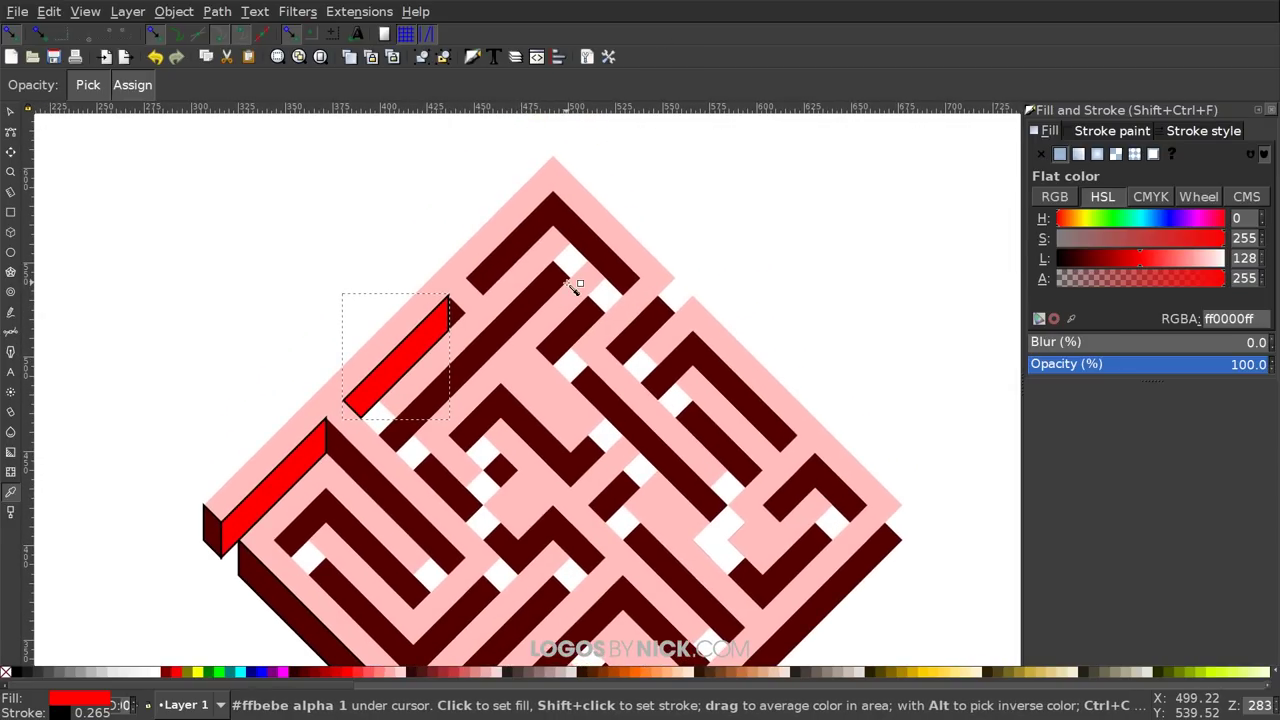
{"action": "key", "text": "b"}
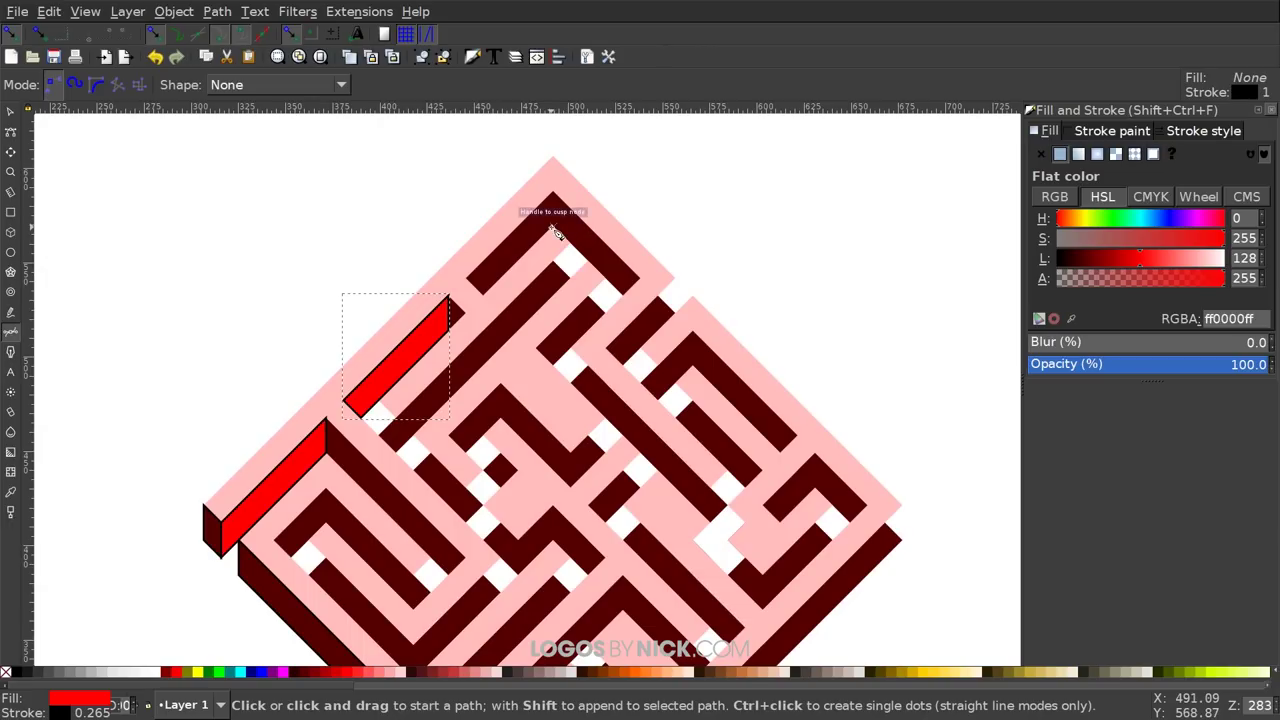
{"action": "left_click", "coordinate": [552, 228]}
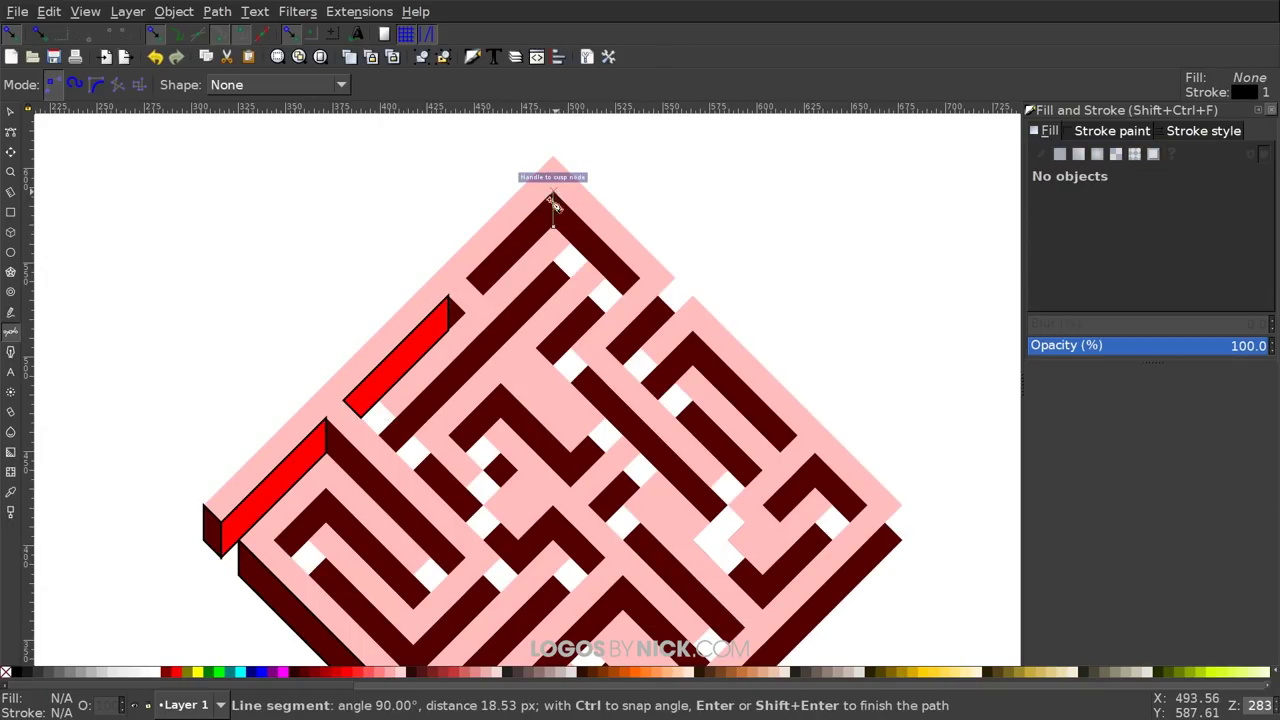
{"action": "left_click", "coordinate": [552, 194]}
{"action": "left_click", "coordinate": [477, 283]}
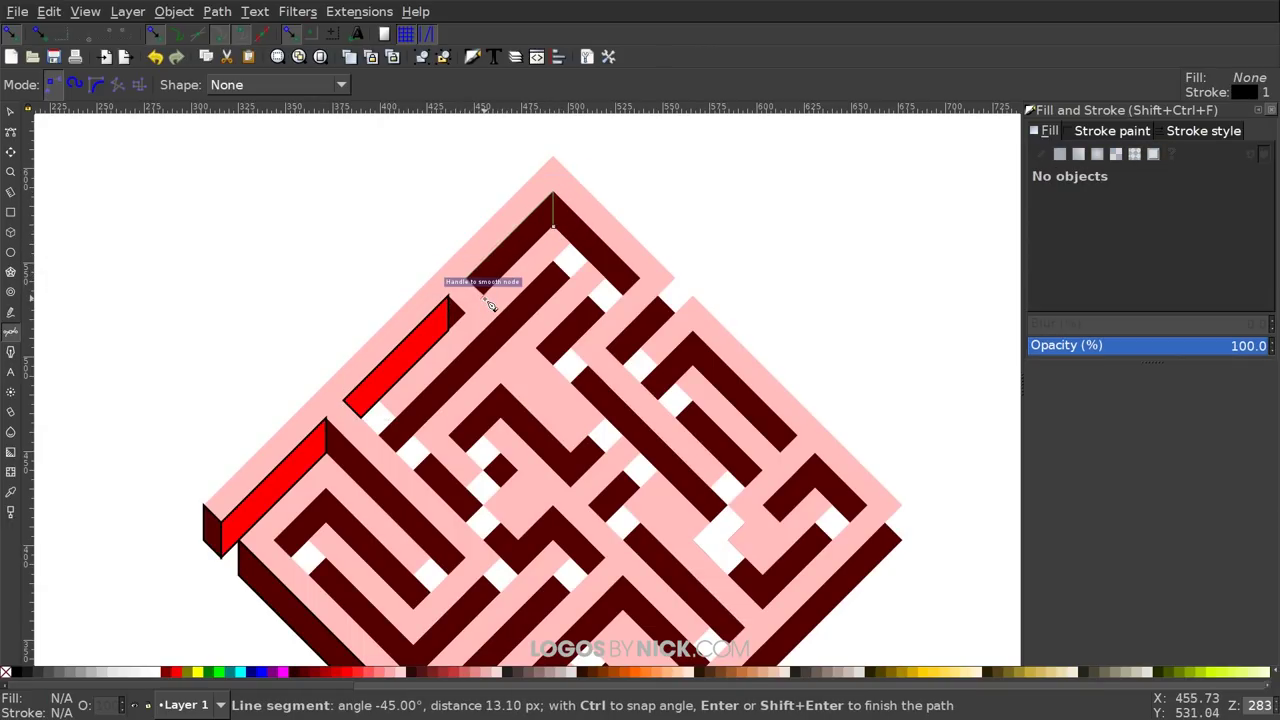
{"action": "left_click", "coordinate": [479, 296]}
{"action": "left_click", "coordinate": [552, 228]}
{"action": "key", "text": "d"}
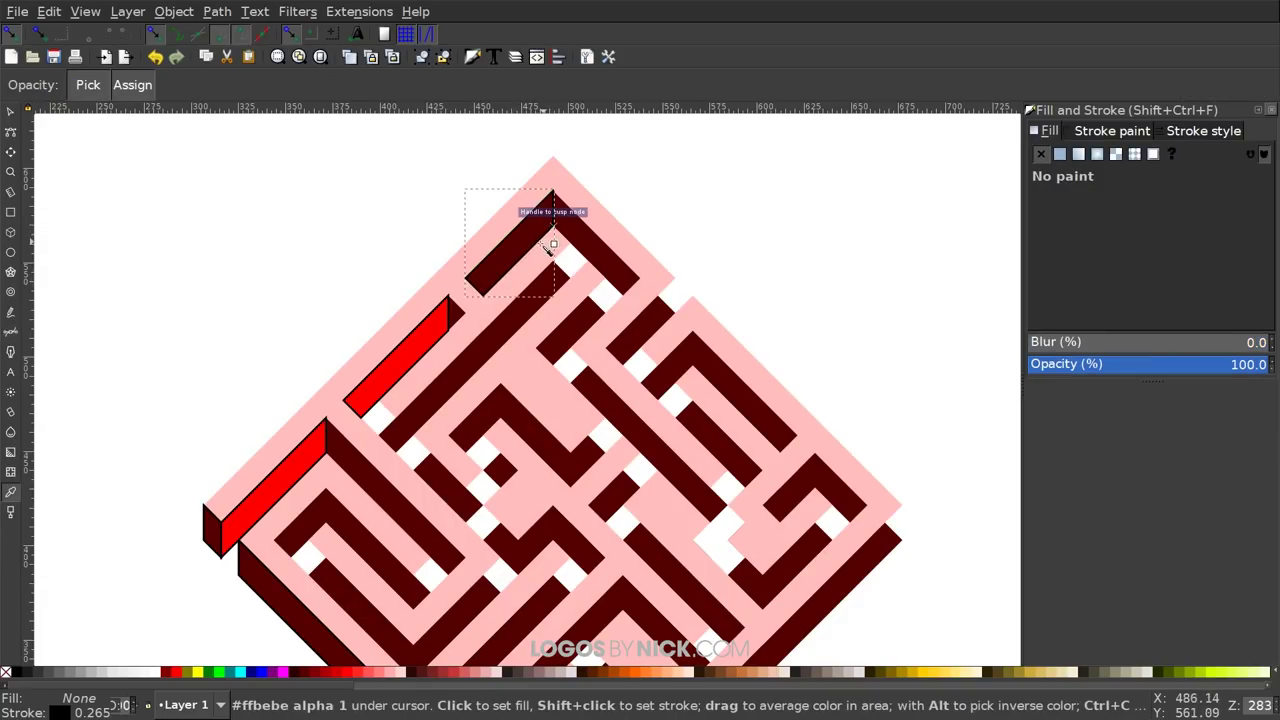
{"action": "left_click", "coordinate": [420, 351]}
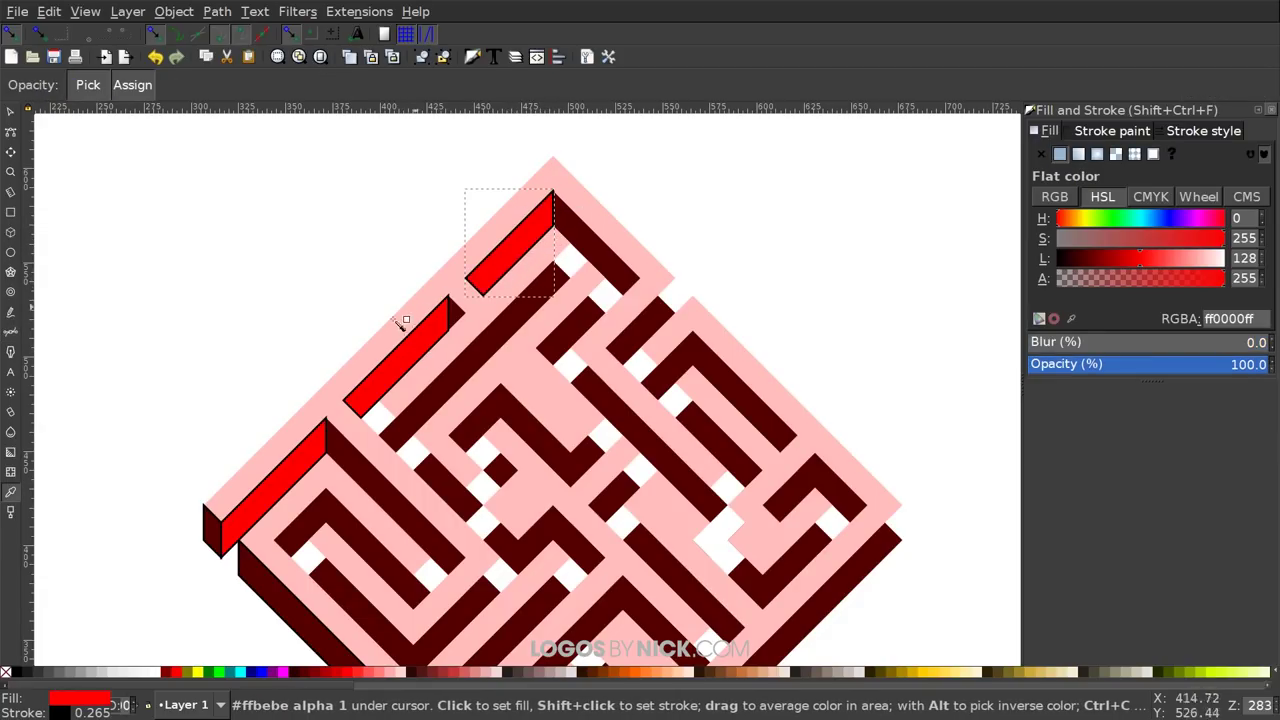
{"action": "left_click_drag", "start_coordinate": [527, 380], "coordinate": [578, 264]}
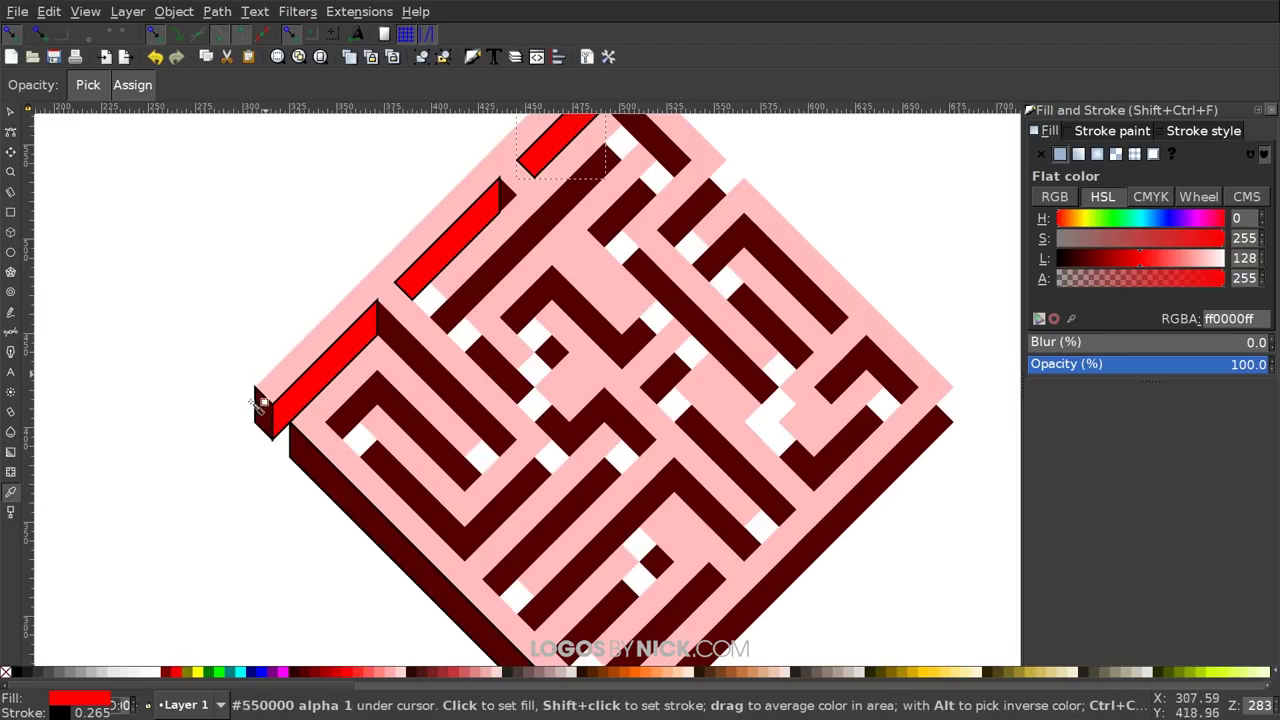
{"action": "scroll", "coordinate": [429, 300], "scroll_direction": "up", "scroll_amount": 3}
{"action": "scroll", "coordinate": [493, 257], "scroll_direction": "right", "scroll_amount": 2}
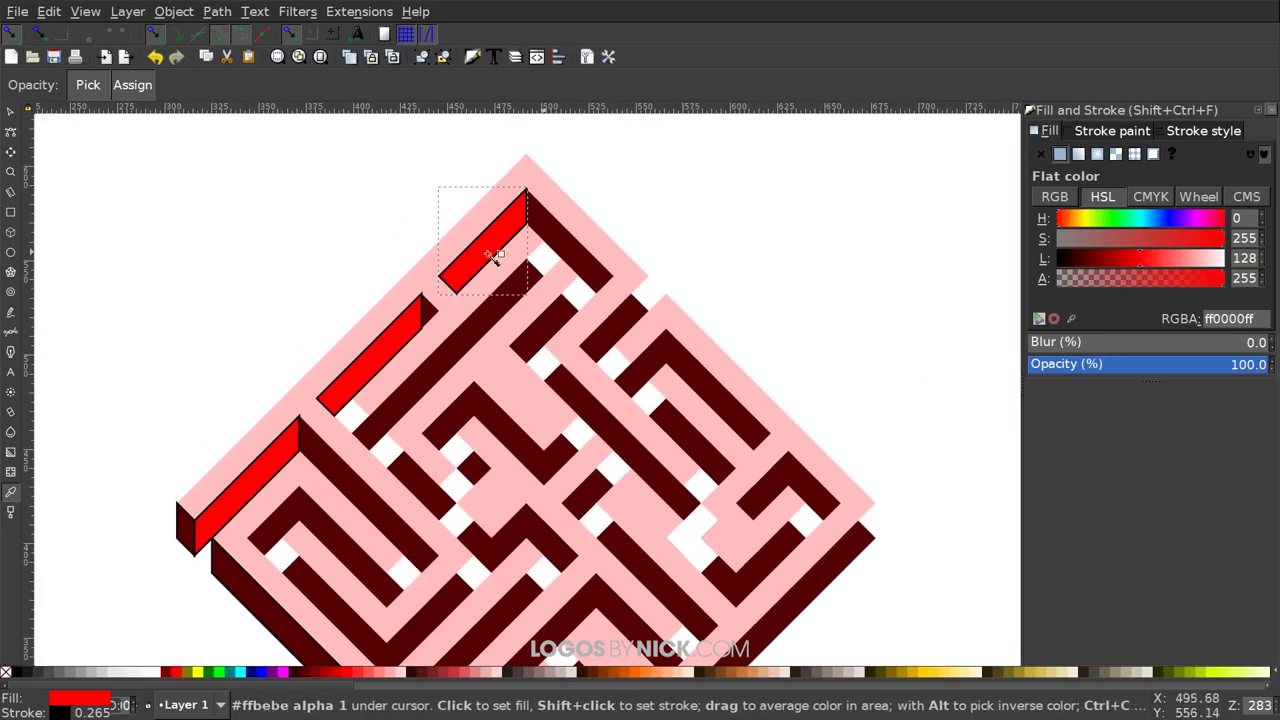
{"action": "scroll", "coordinate": [540, 397], "scroll_direction": "down", "scroll_amount": 1}
{"action": "scroll", "coordinate": [517, 333], "scroll_direction": "right", "scroll_amount": 1}
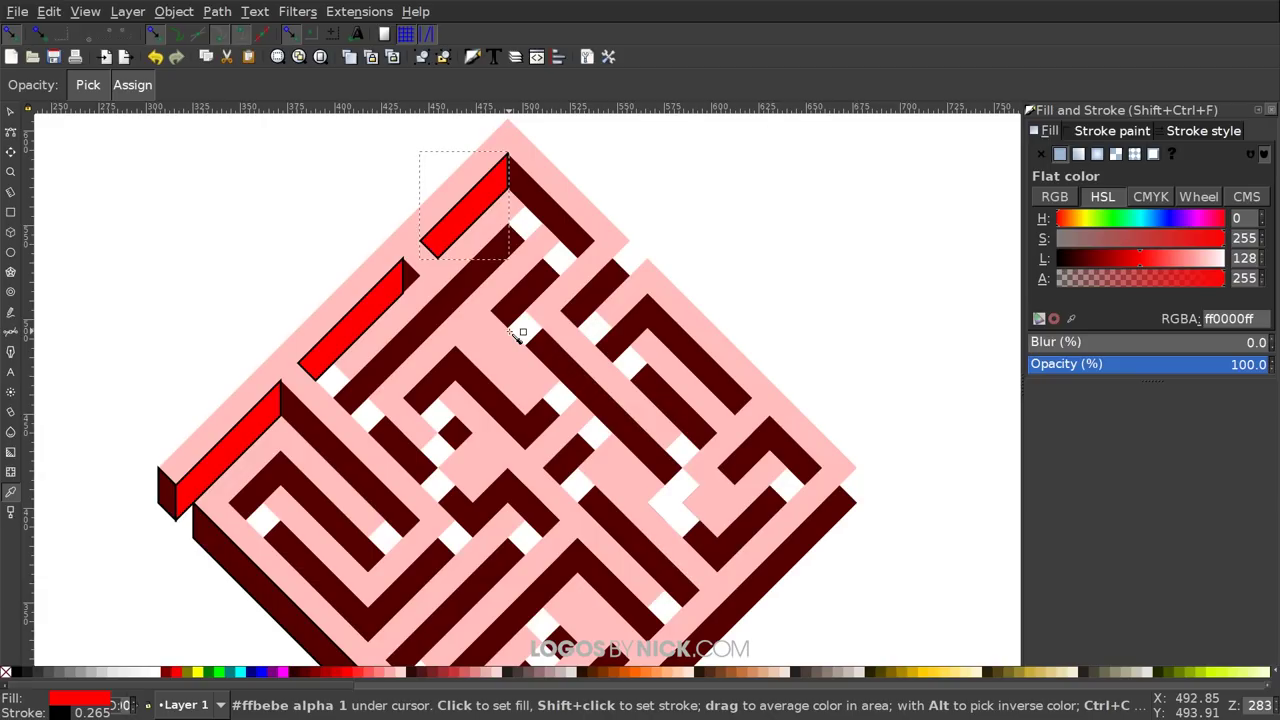
{"action": "scroll", "coordinate": [445, 340], "scroll_direction": "down", "scroll_amount": 2}
{"action": "scroll", "coordinate": [430, 295], "scroll_direction": "right", "scroll_amount": 1}
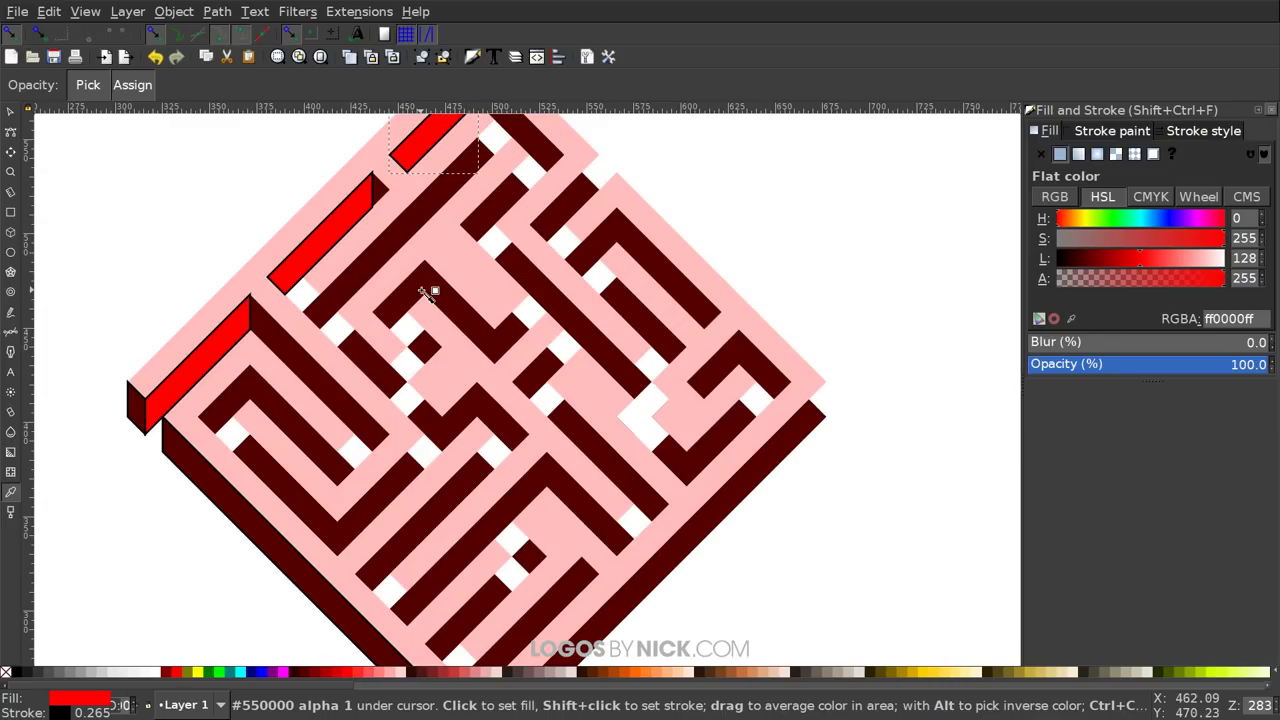
{"action": "left_click_drag", "start_coordinate": [312, 271], "coordinate": [329, 346]}
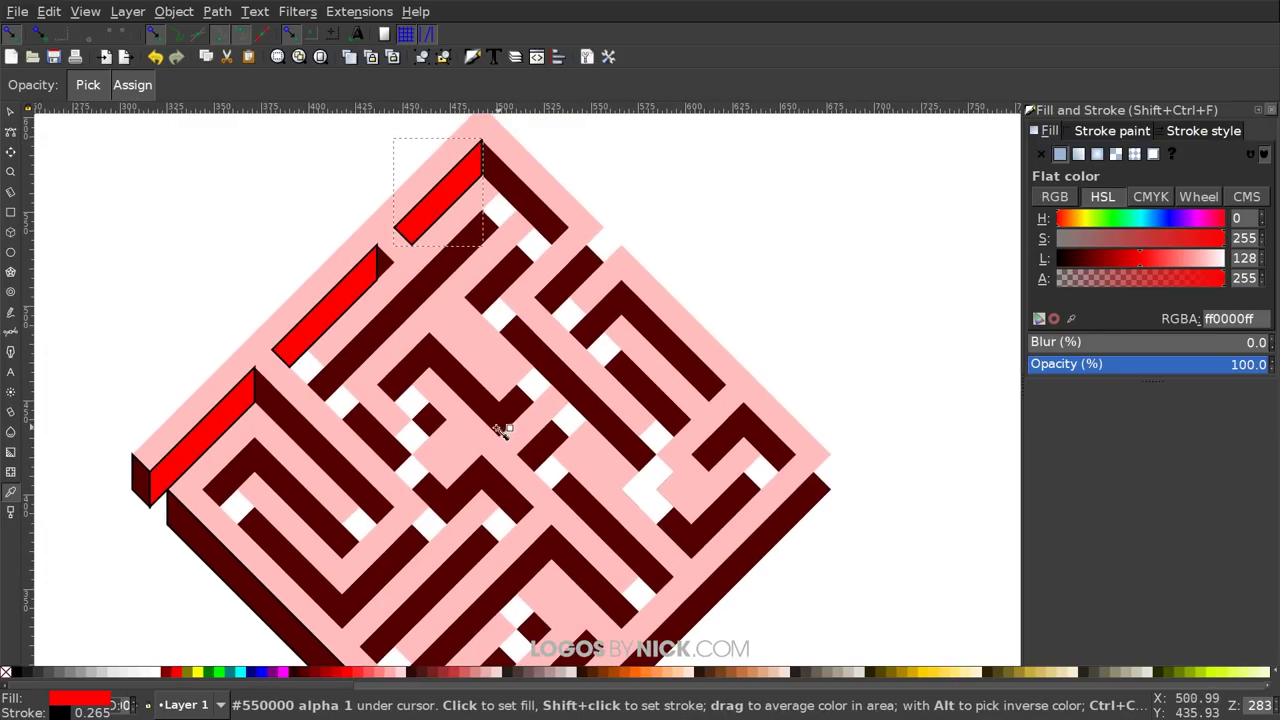
{"action": "left_click_drag", "start_coordinate": [502, 430], "coordinate": [508, 379]}
{"action": "left_click_drag", "start_coordinate": [369, 297], "coordinate": [404, 265]}
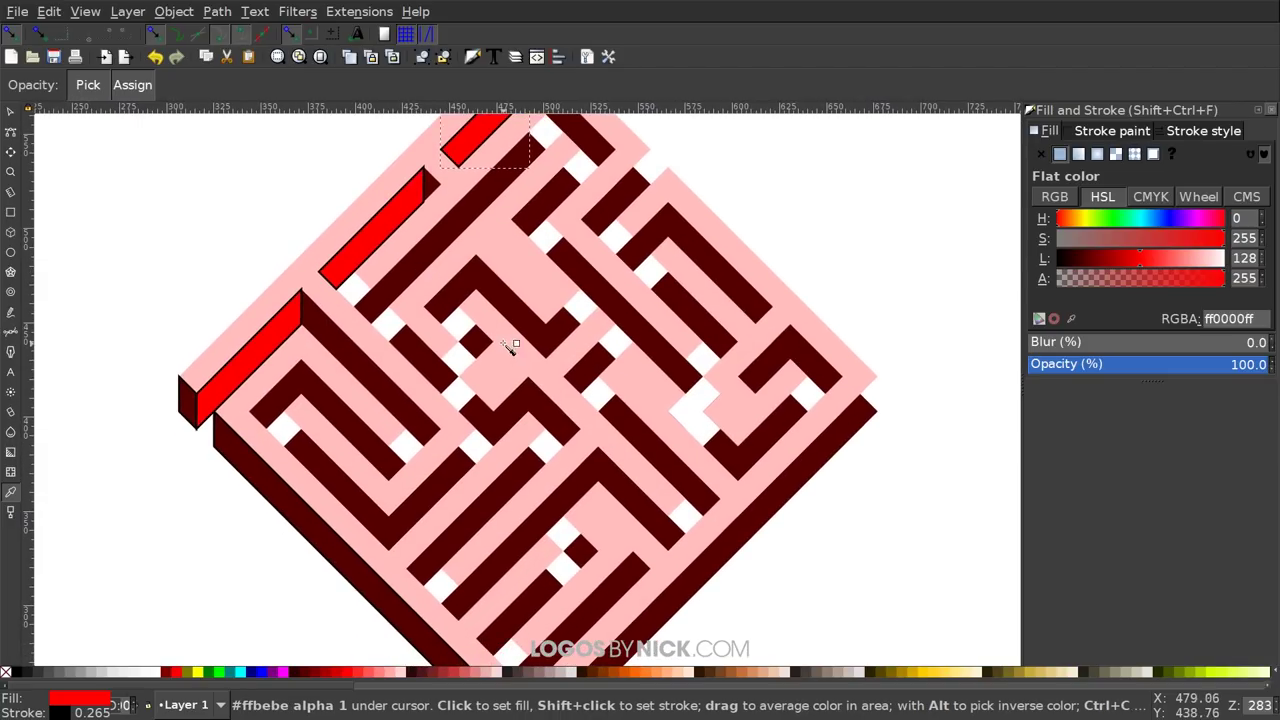
{"action": "left_click_drag", "start_coordinate": [504, 345], "coordinate": [460, 380]}
Draw a closed four-sided face along the long inner wall parallel to the upper-left edge and fill it with sampled red ff0000
{"action": "key", "text": "b"}
{"action": "left_click", "coordinate": [326, 330]}
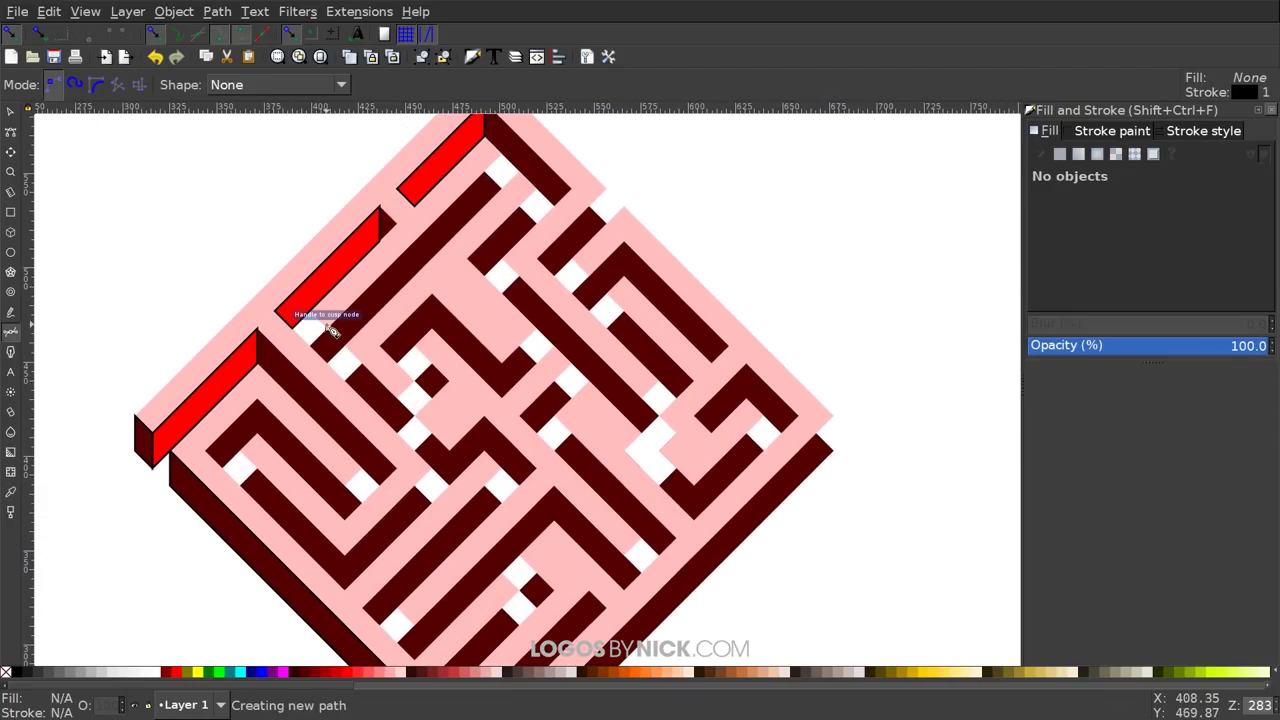
{"action": "left_click", "coordinate": [328, 364]}
{"action": "left_click", "coordinate": [501, 187]}
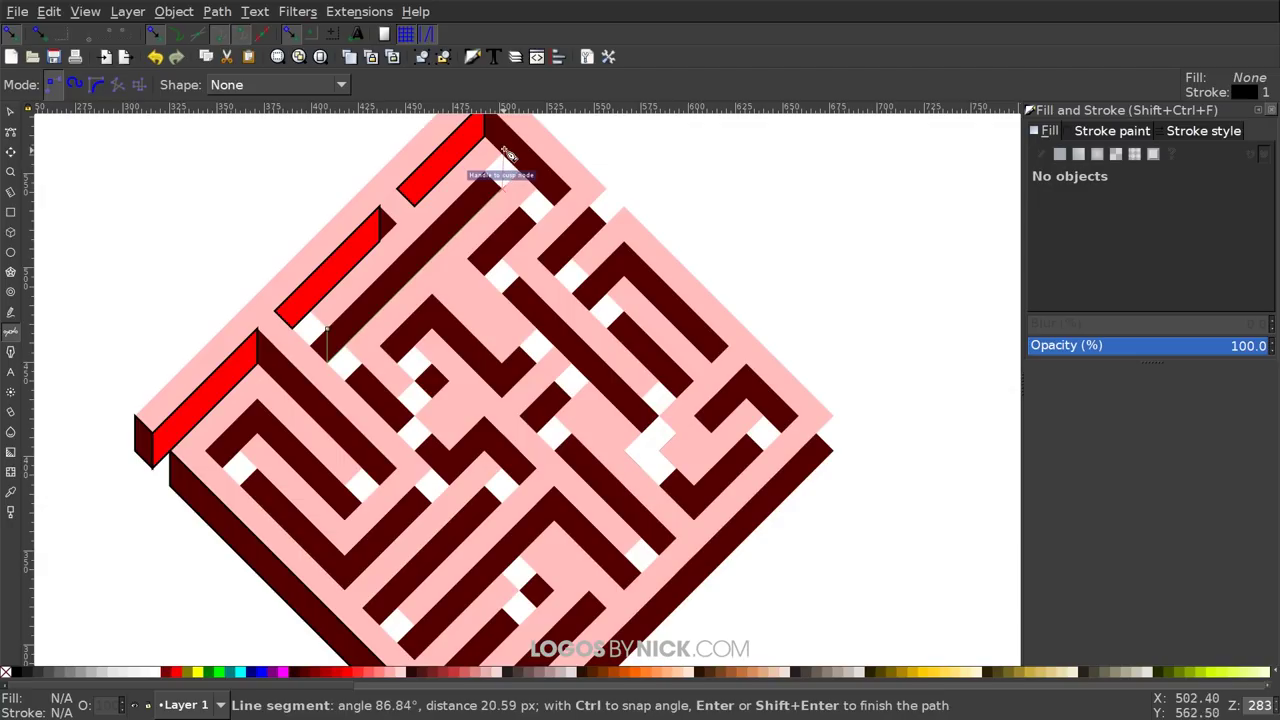
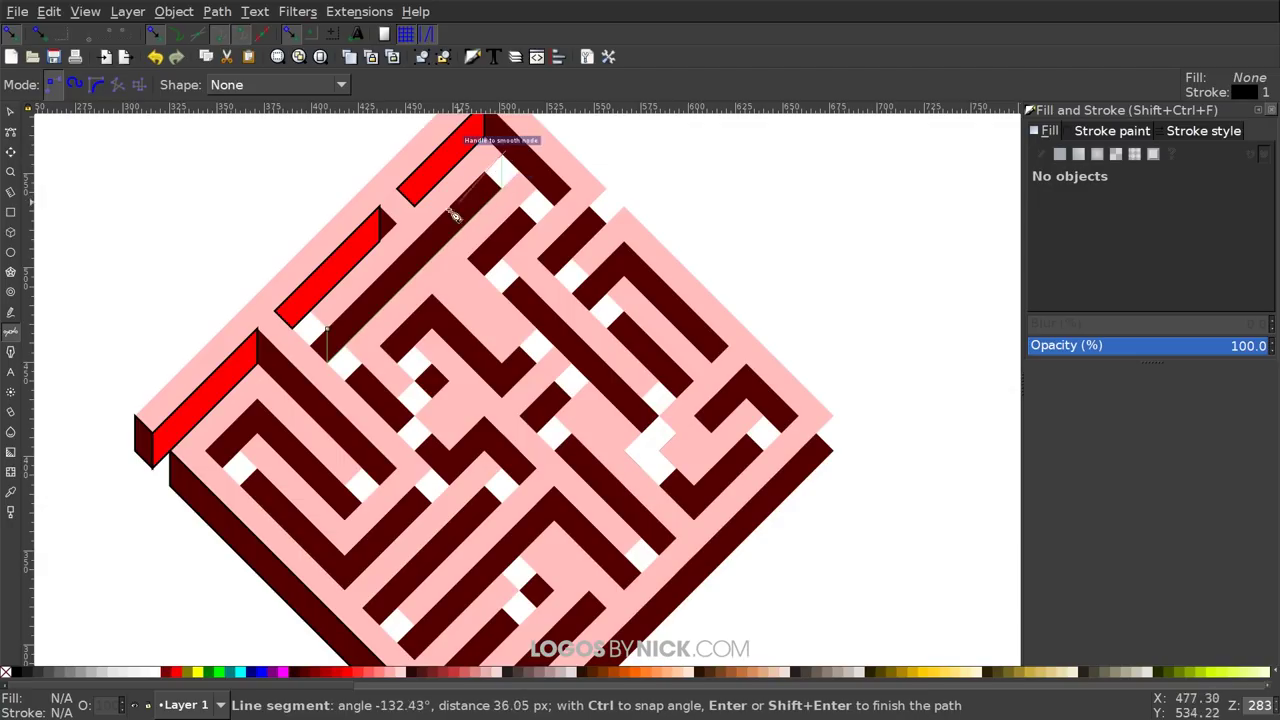
{"action": "left_click", "coordinate": [329, 330]}
{"action": "key", "text": "d"}
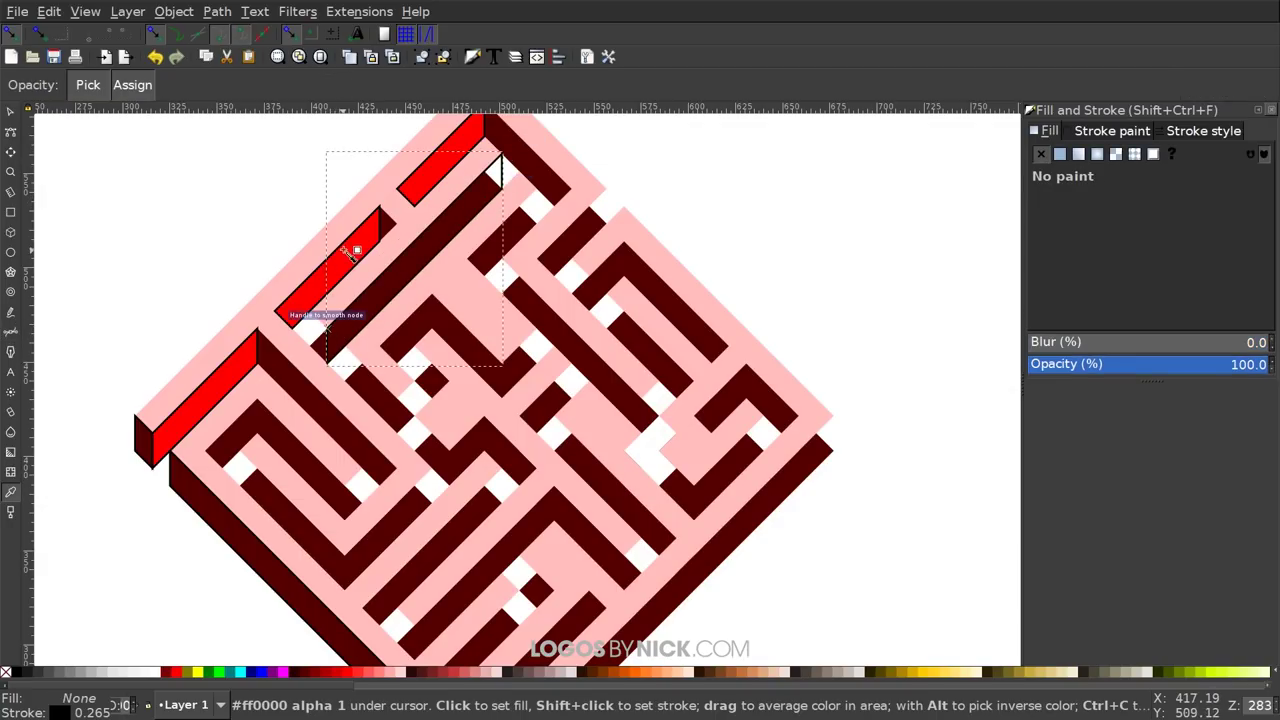
{"action": "left_click", "coordinate": [349, 251]}
Draw a closed four-sided face along the short wall just right of the long red face's upper end and fill it with sampled red ff0000
{"action": "key", "text": "b"}
{"action": "scroll", "coordinate": [492, 197], "scroll_direction": "right", "scroll_amount": 1}
{"action": "left_click", "coordinate": [487, 193]}
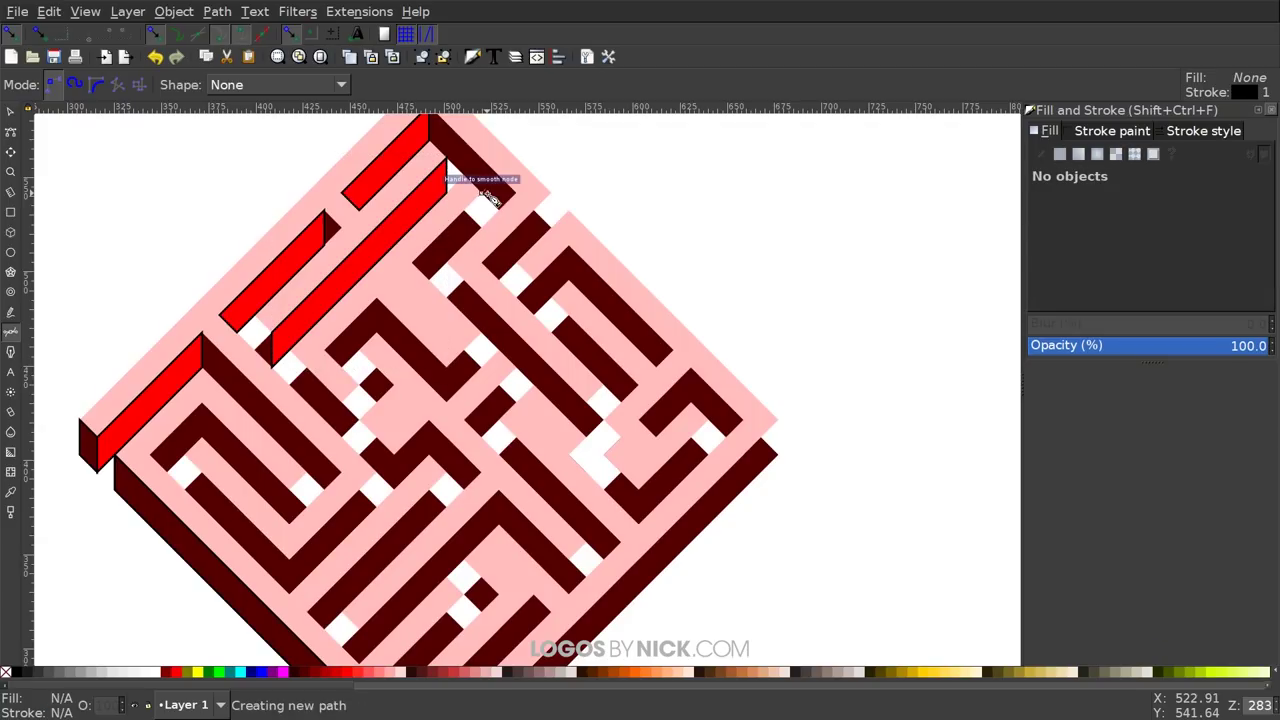
{"action": "left_click", "coordinate": [430, 282]}
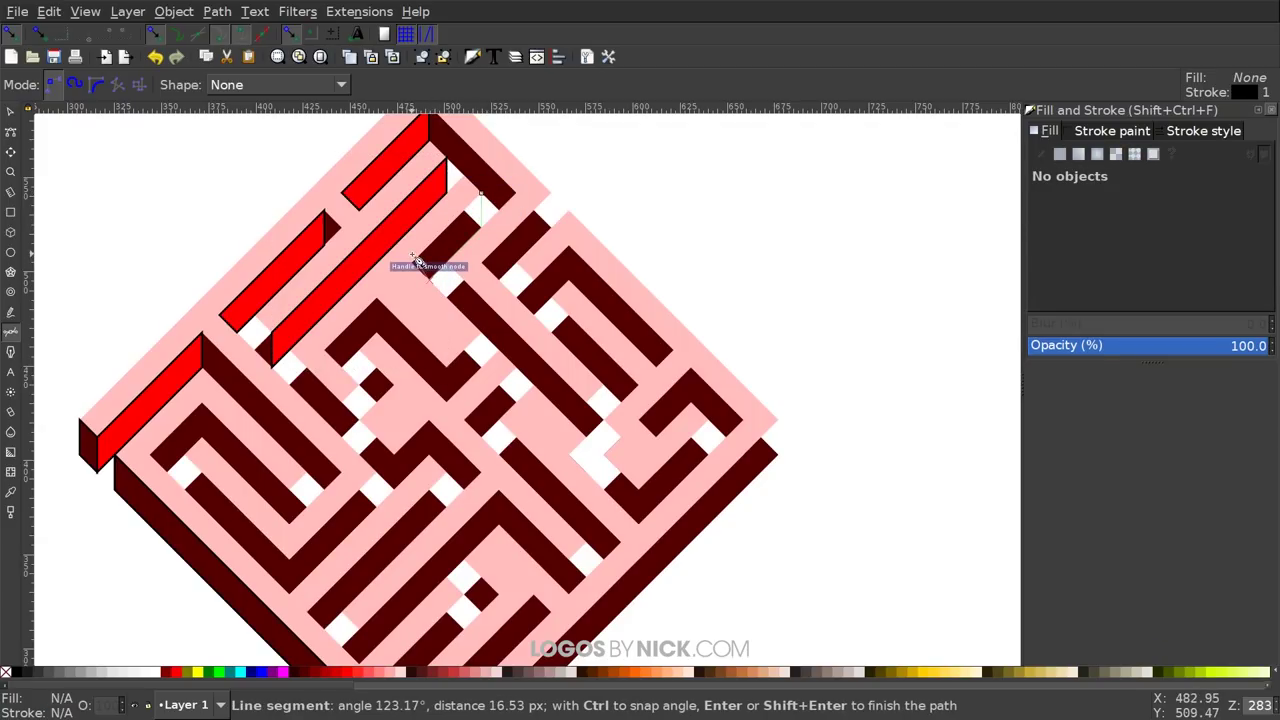
{"action": "left_click", "coordinate": [412, 260]}
{"action": "left_click", "coordinate": [487, 193]}
{"action": "key", "text": "d"}
{"action": "left_click", "coordinate": [440, 190]}
Draw a closed four-sided face over the short left arm of the peaked inner wall and fill it with sampled red ff0000
{"action": "key", "text": "b"}
{"action": "scroll", "coordinate": [412, 278], "scroll_direction": "down", "scroll_amount": 1}
{"action": "scroll", "coordinate": [412, 278], "scroll_direction": "left", "scroll_amount": 1}
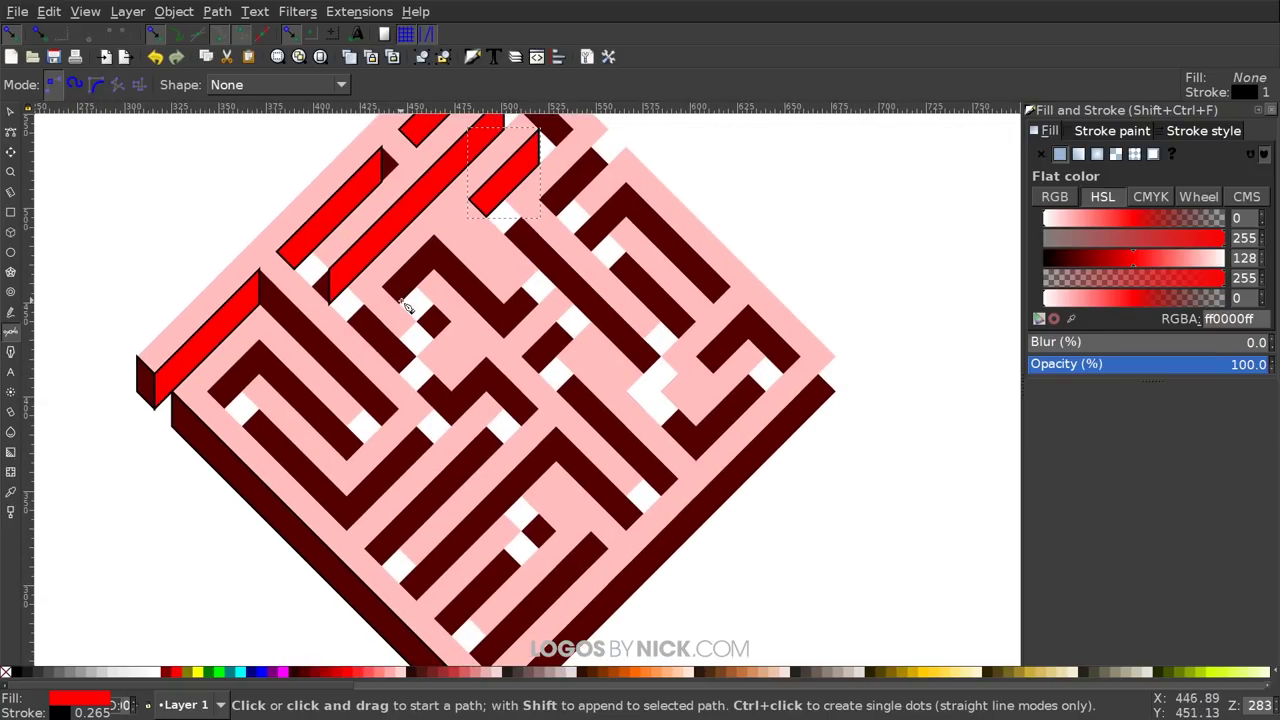
{"action": "left_click", "coordinate": [399, 302]}
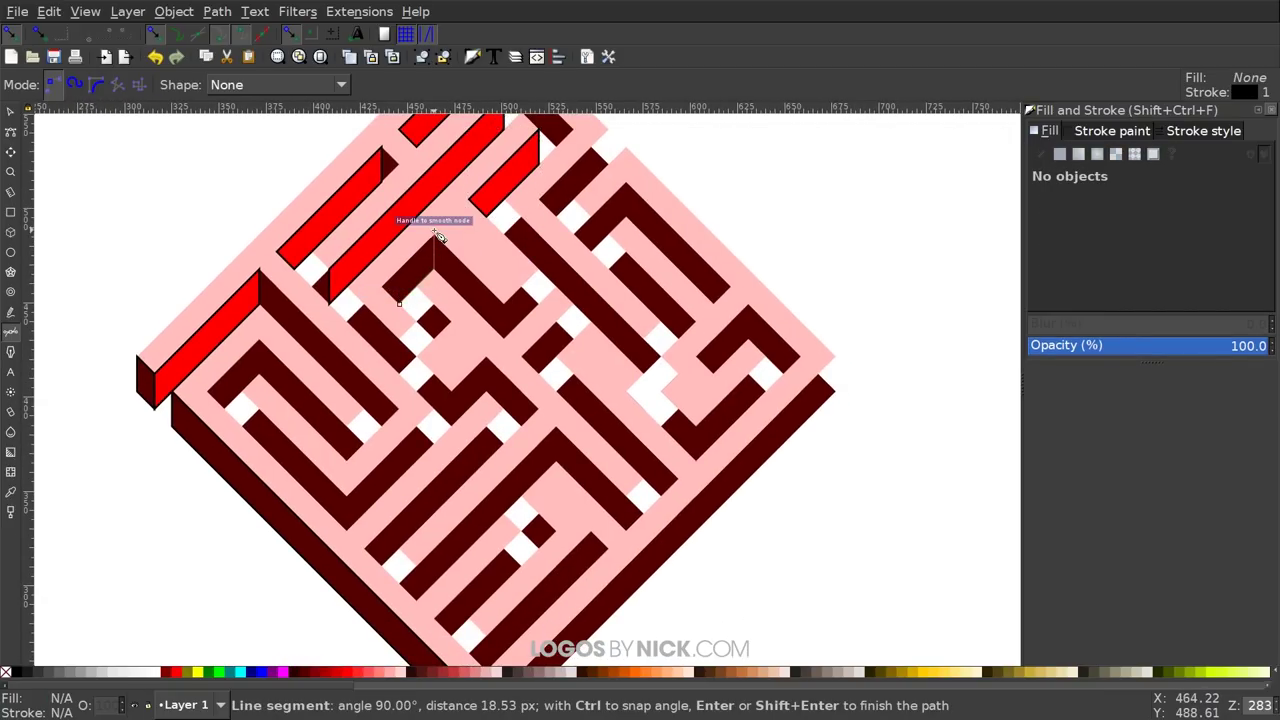
{"action": "left_click", "coordinate": [437, 239]}
{"action": "left_click", "coordinate": [386, 292]}
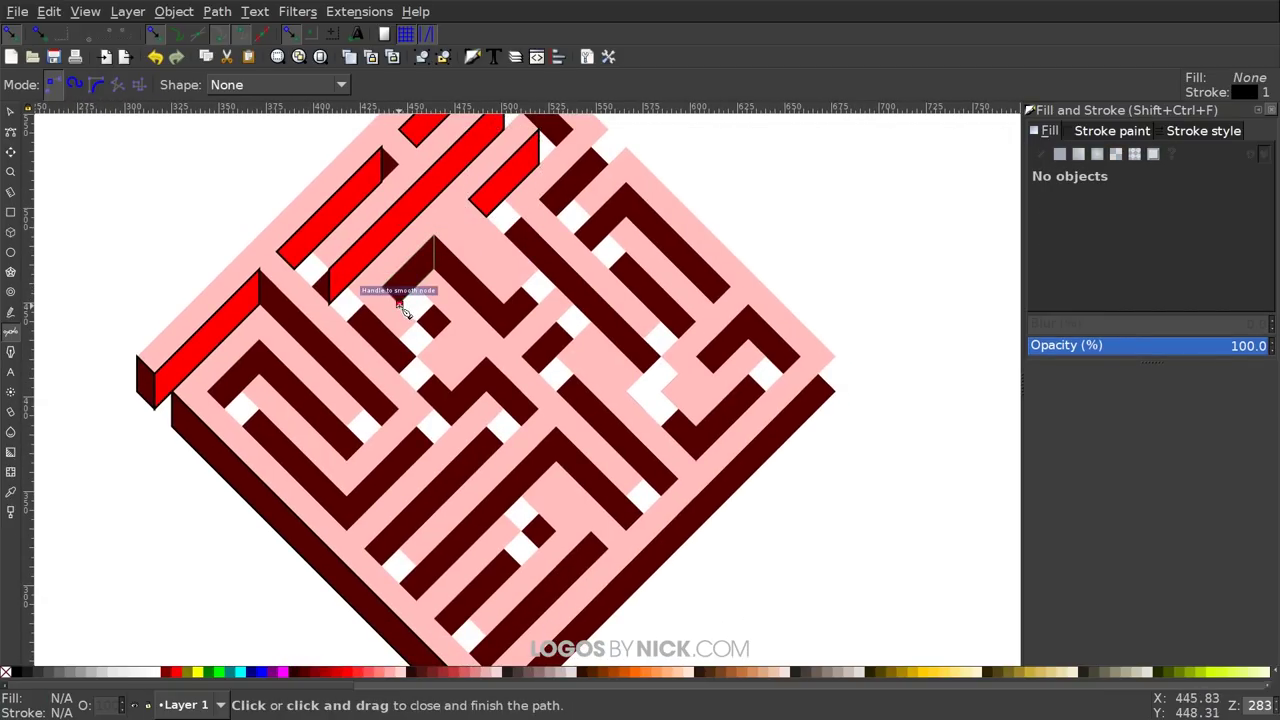
{"action": "left_click", "coordinate": [399, 302]}
{"action": "key", "text": "d"}
{"action": "left_click", "coordinate": [423, 194]}
Draw a small closed four-sided face at the lower-right end of the short dark strip below that peaked wall and fill it with sampled red ff0000
{"action": "key", "text": "b"}
{"action": "scroll", "coordinate": [481, 317], "scroll_direction": "left", "scroll_amount": 1}
{"action": "mouse_move", "coordinate": [481, 317]}
{"action": "left_mouse_down"}
{"action": "mouse_move", "coordinate": [495, 294]}
{"action": "mouse_move", "coordinate": [490, 317]}
{"action": "left_mouse_up"}
{"action": "left_click_drag", "start_coordinate": [385, 400], "coordinate": [435, 365]}
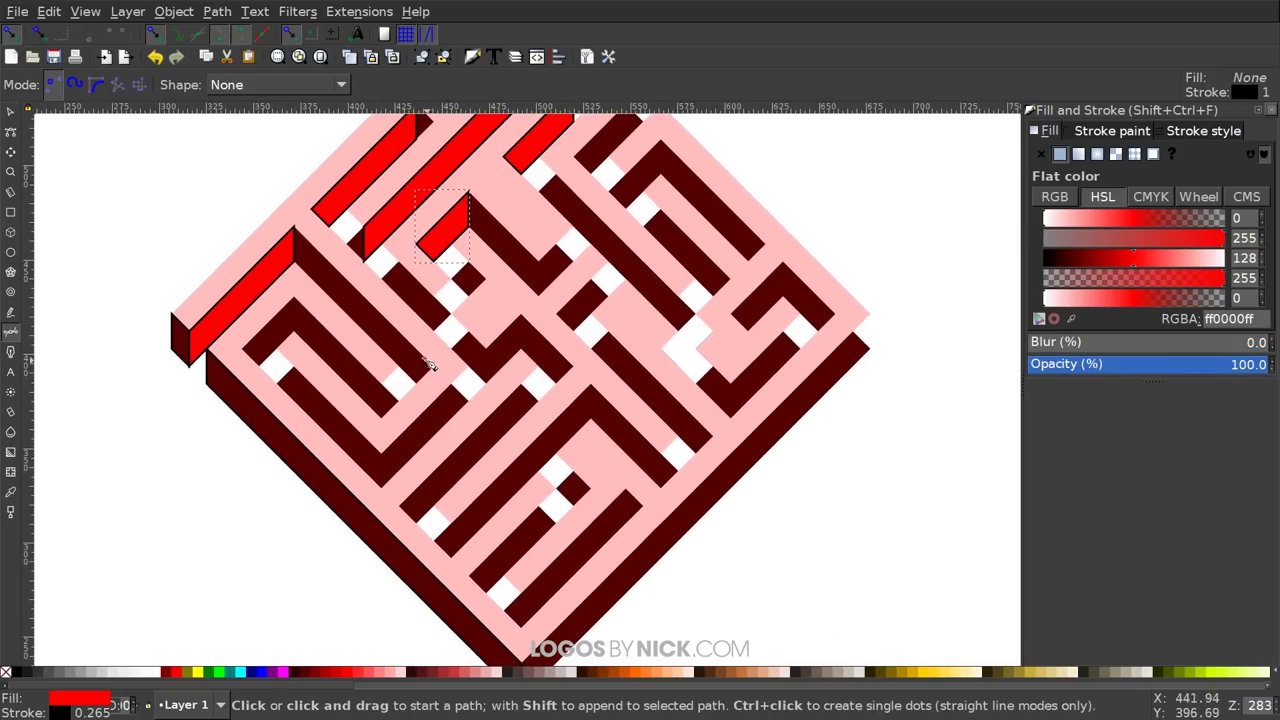
{"action": "scroll", "coordinate": [420, 290], "scroll_direction": "right", "scroll_amount": 2}
{"action": "left_click_drag", "start_coordinate": [446, 296], "coordinate": [494, 408]}
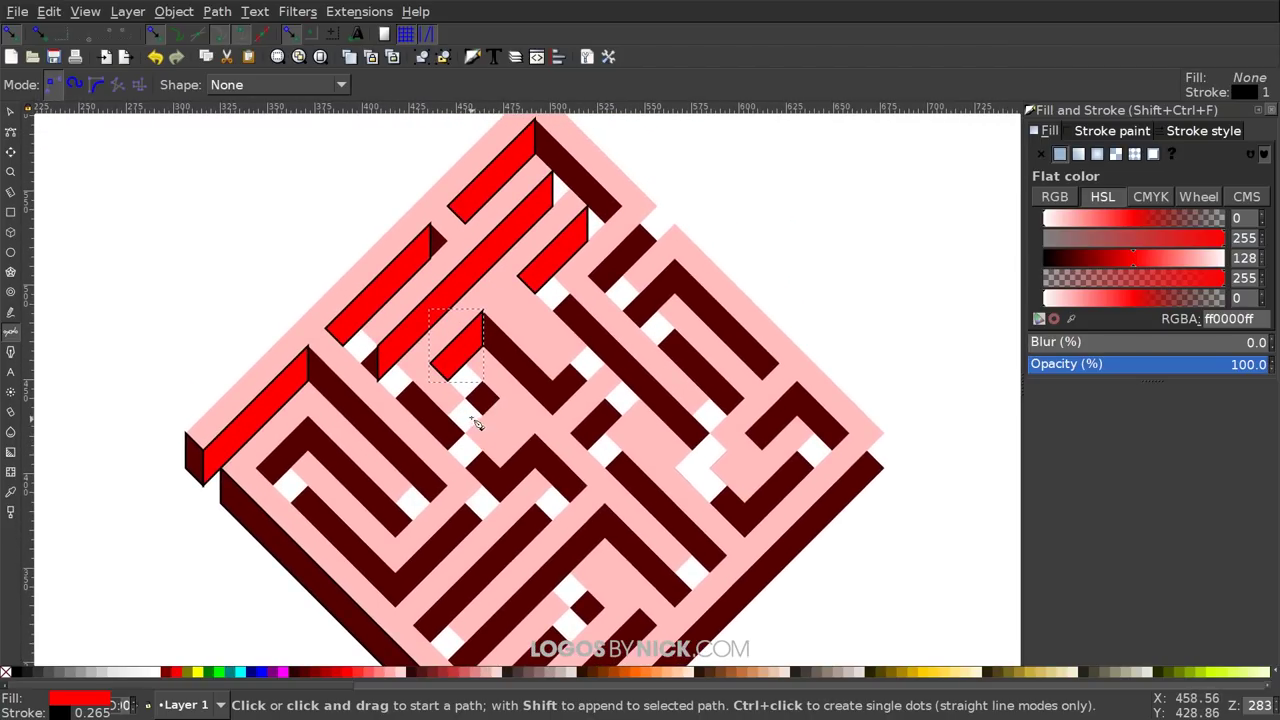
{"action": "scroll", "coordinate": [468, 405], "scroll_direction": "down", "scroll_amount": 2}
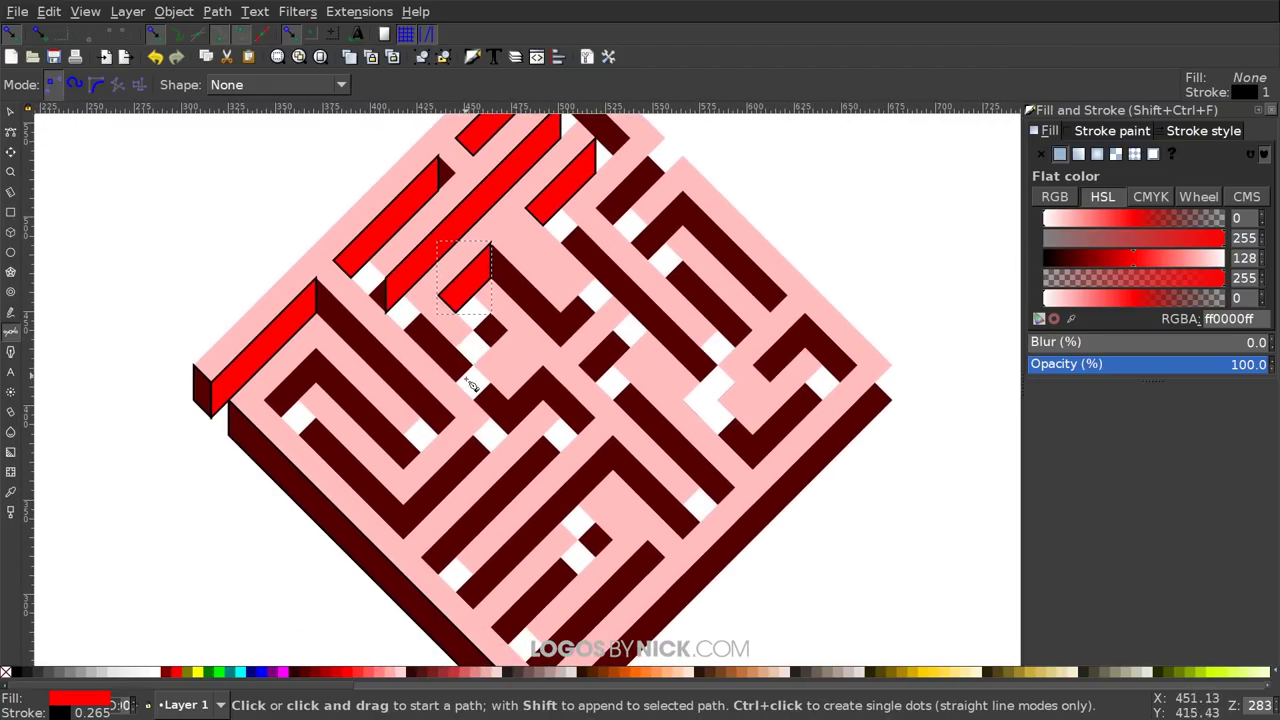
{"action": "left_click", "coordinate": [456, 381]}
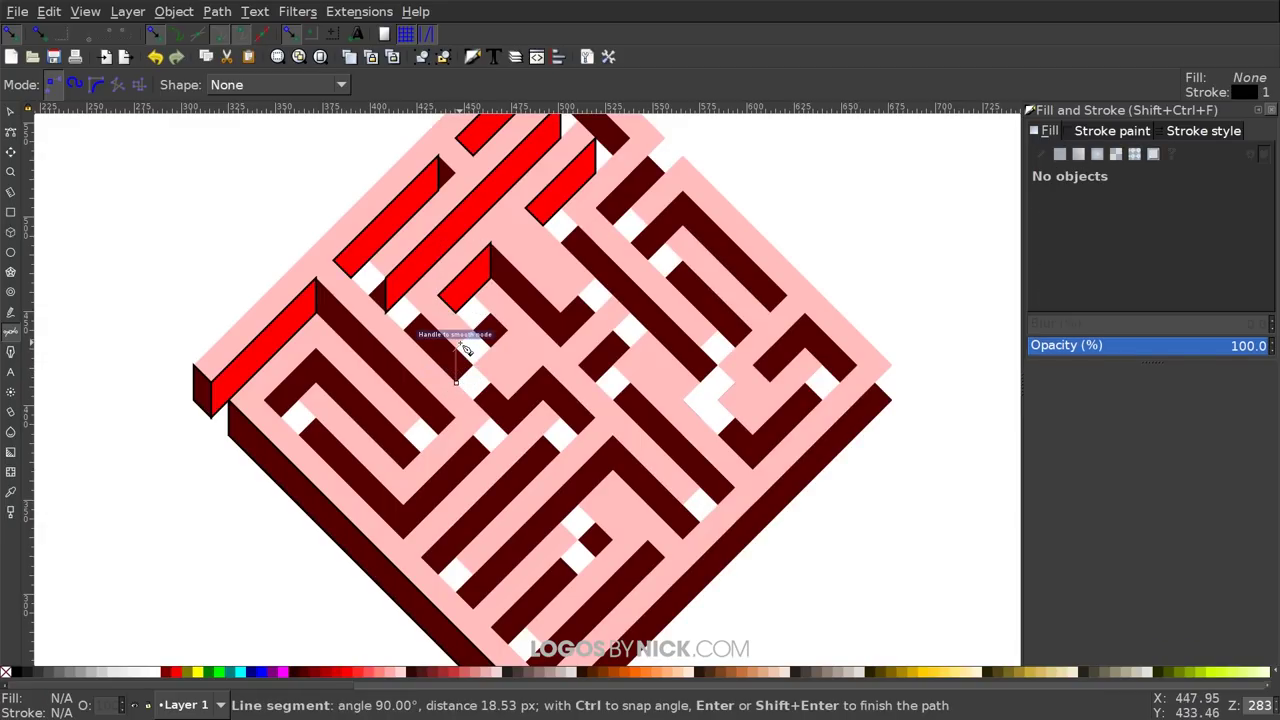
{"action": "left_click", "coordinate": [478, 333]}
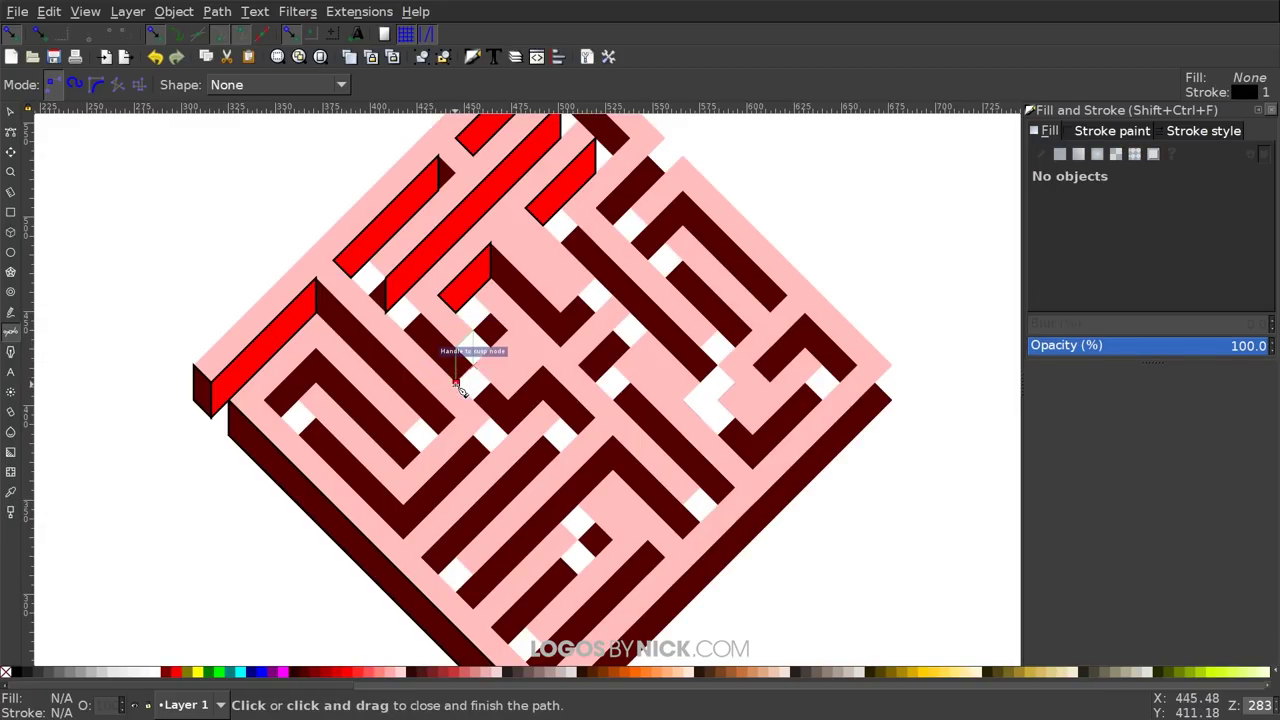
{"action": "left_click", "coordinate": [456, 381]}
{"action": "key", "text": "d"}
{"action": "left_click", "coordinate": [465, 298]}
Draw a closed four-sided face over the rising section of the zigzag wall near the maze's centre and fill it with sampled red ff0000
{"action": "scroll", "coordinate": [610, 320], "scroll_direction": "up", "scroll_amount": 2}
{"action": "scroll", "coordinate": [610, 320], "scroll_direction": "right", "scroll_amount": 2}
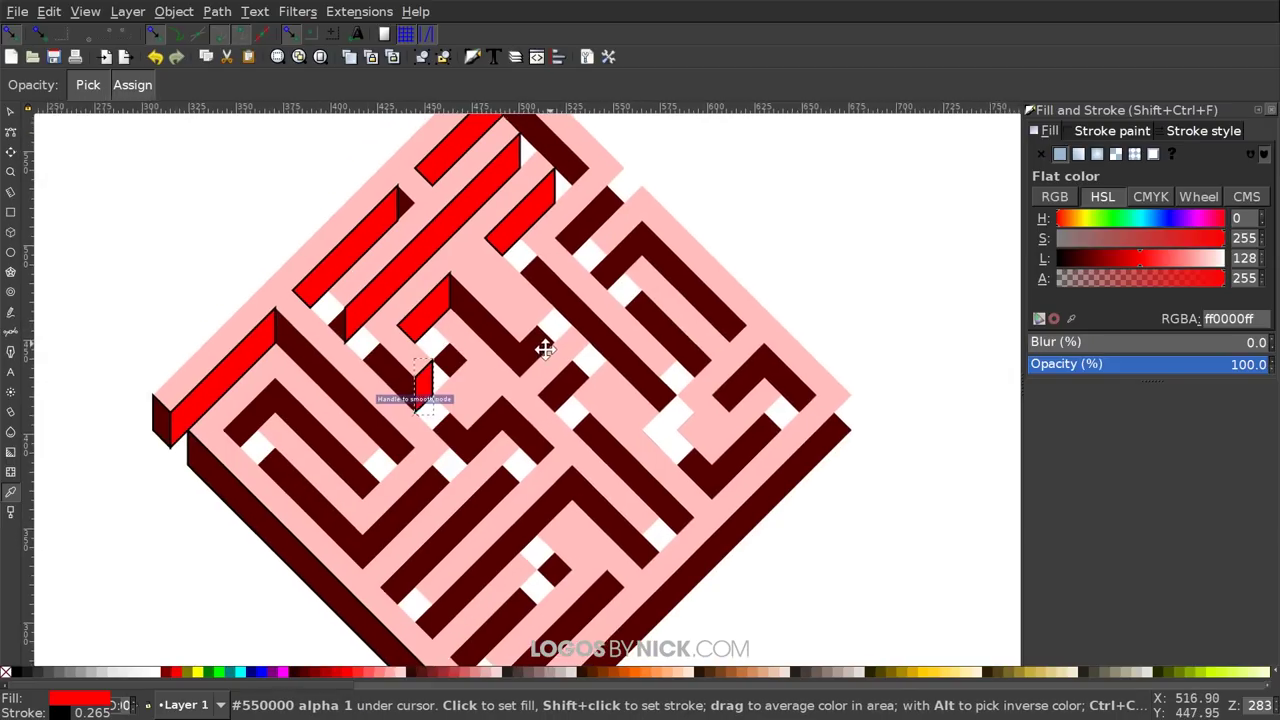
{"action": "scroll", "coordinate": [525, 400], "scroll_direction": "down", "scroll_amount": 3}
{"action": "scroll", "coordinate": [530, 390], "scroll_direction": "left", "scroll_amount": 1}
{"action": "key", "text": "b"}
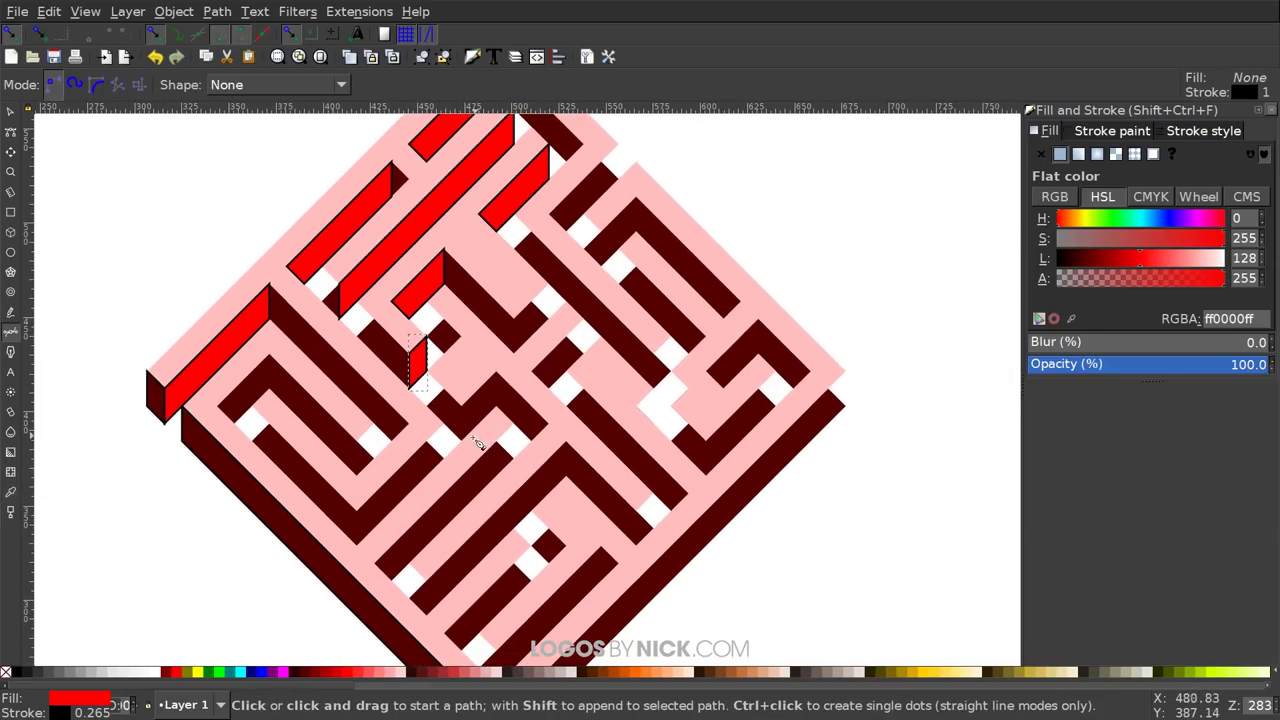
{"action": "left_click", "coordinate": [462, 441]}
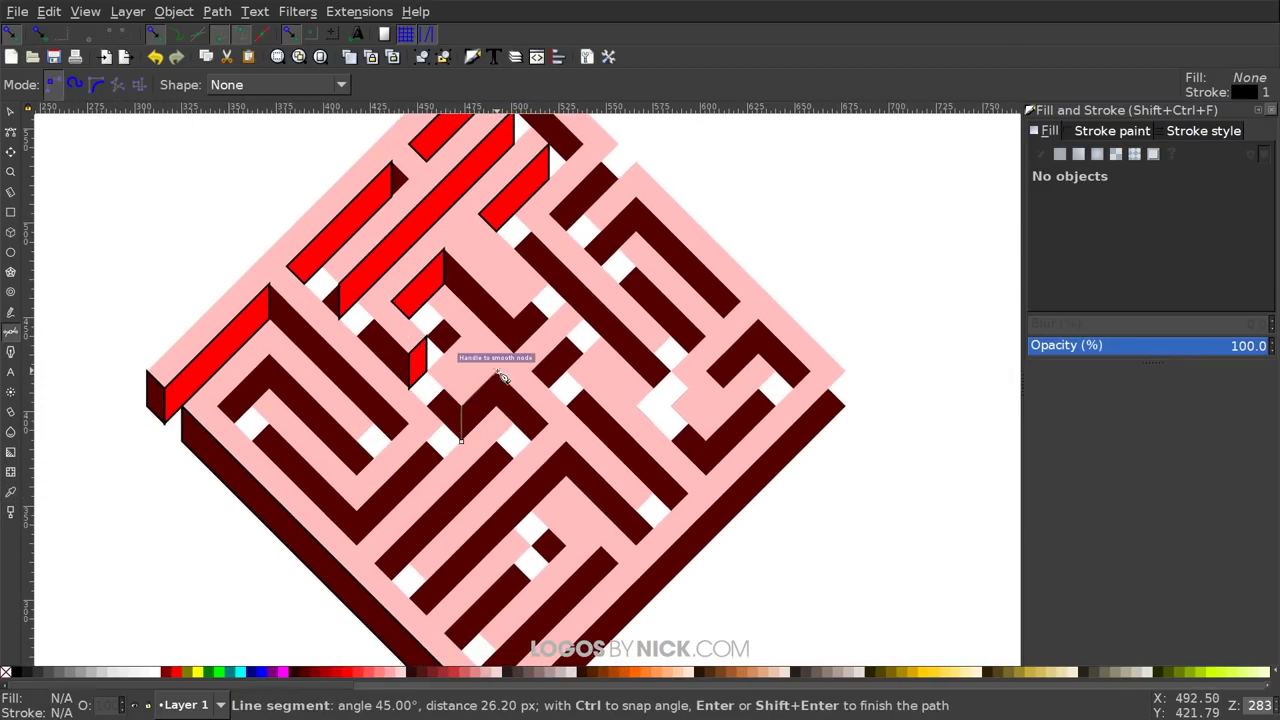
{"action": "left_click", "coordinate": [499, 410]}
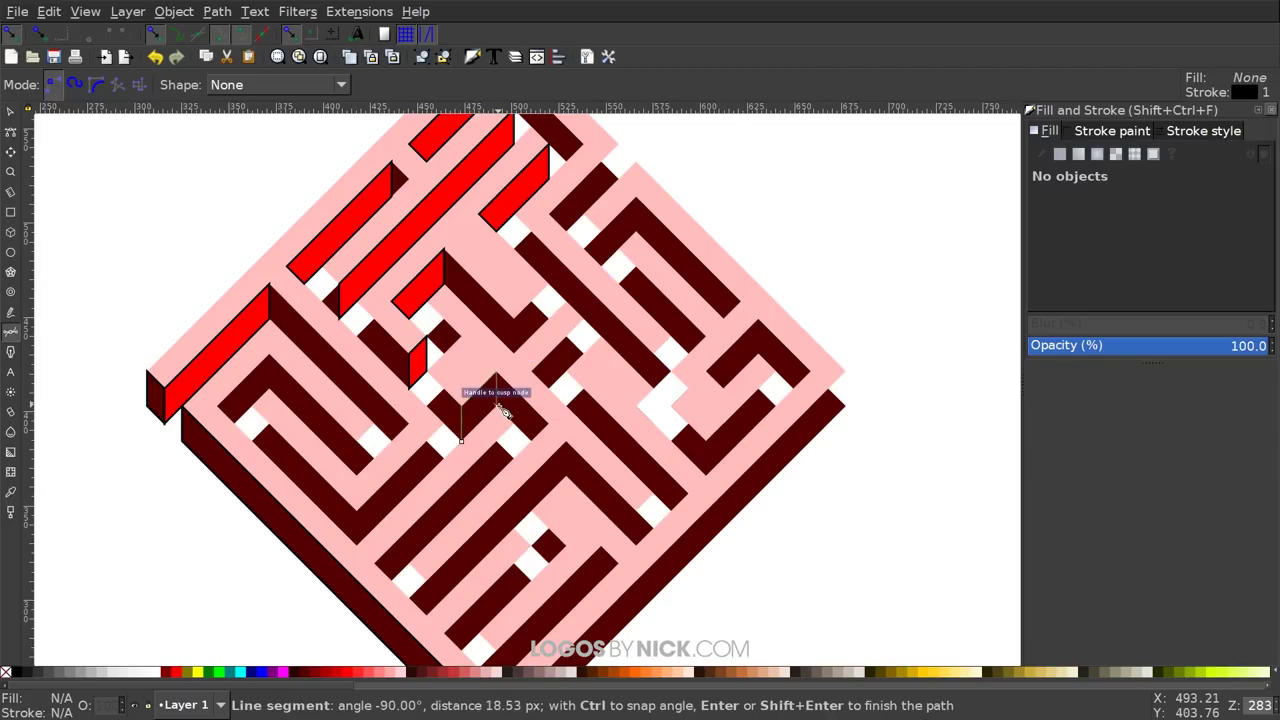
{"action": "left_click", "coordinate": [461, 440]}
{"action": "key", "text": "d"}
{"action": "left_click", "coordinate": [425, 350]}
Draw closed faces over the remaining strips descending left, including the lower-right outer edge, and fill them with red ff0000
{"action": "key", "text": "b"}
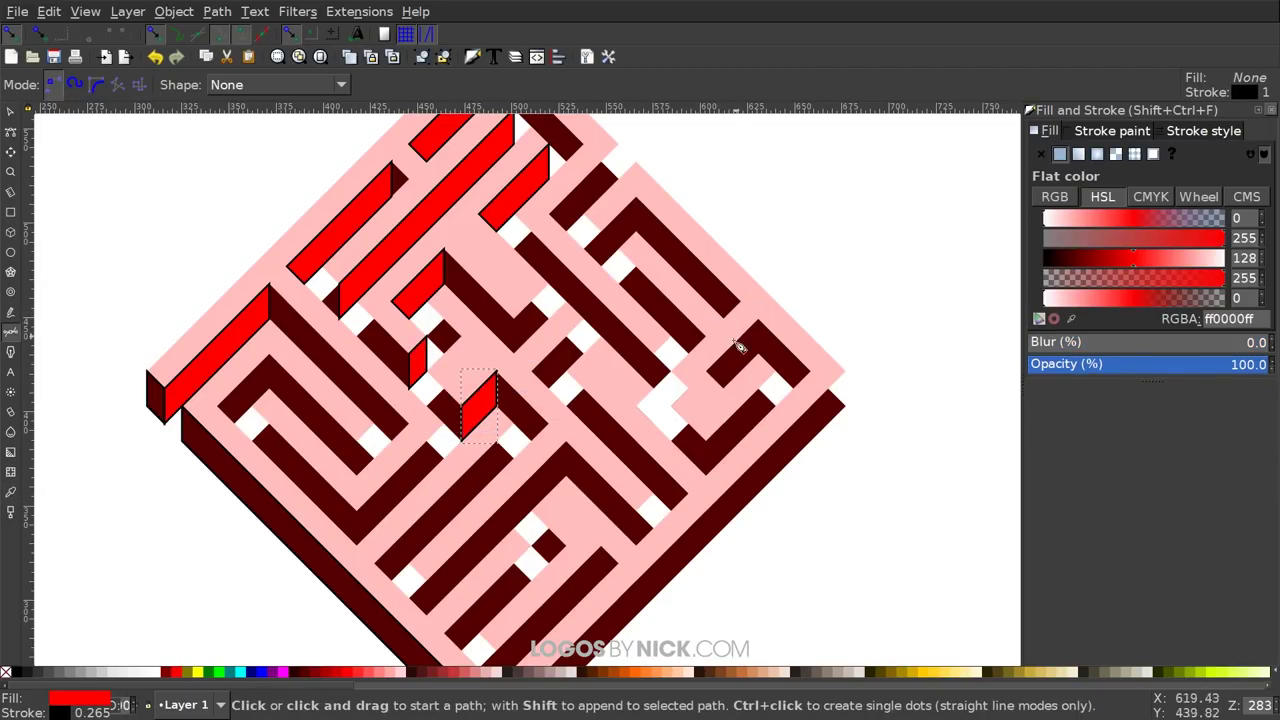
{"action": "scroll", "coordinate": [700, 400], "scroll_direction": "left", "scroll_amount": 2}
{"action": "scroll", "coordinate": [664, 449], "scroll_direction": "up", "scroll_amount": 1}
{"action": "scroll", "coordinate": [618, 354], "scroll_direction": "down", "scroll_amount": 2}
{"action": "left_click_drag", "start_coordinate": [597, 370], "coordinate": [557, 457]}
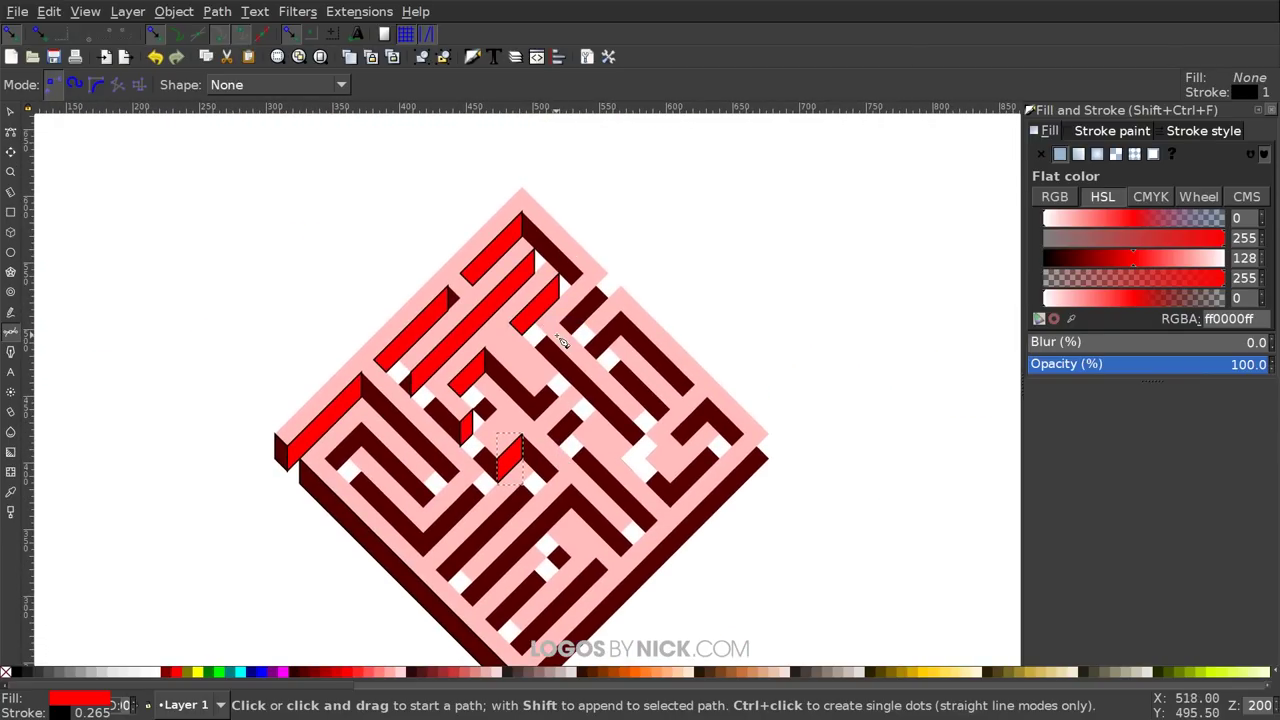
{"action": "scroll", "coordinate": [597, 590], "scroll_direction": "up", "scroll_amount": 1, "text": "ctrl"}
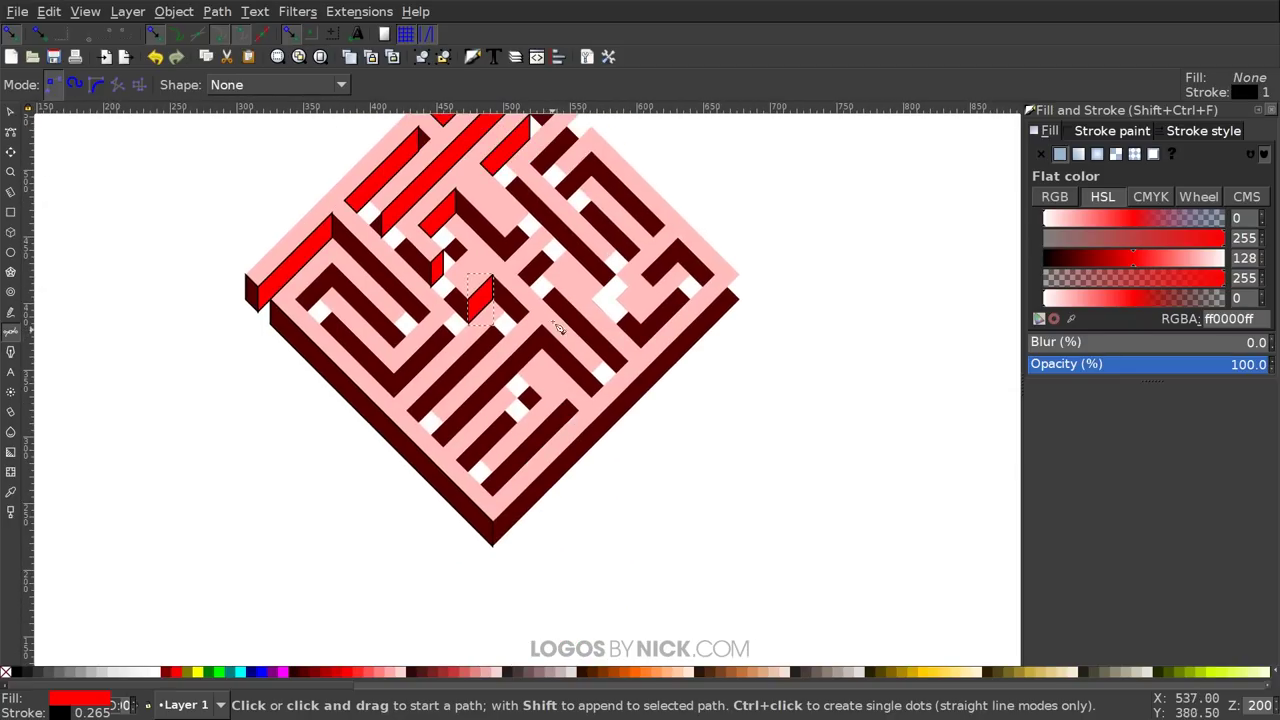
{"action": "left_click", "coordinate": [632, 384]}
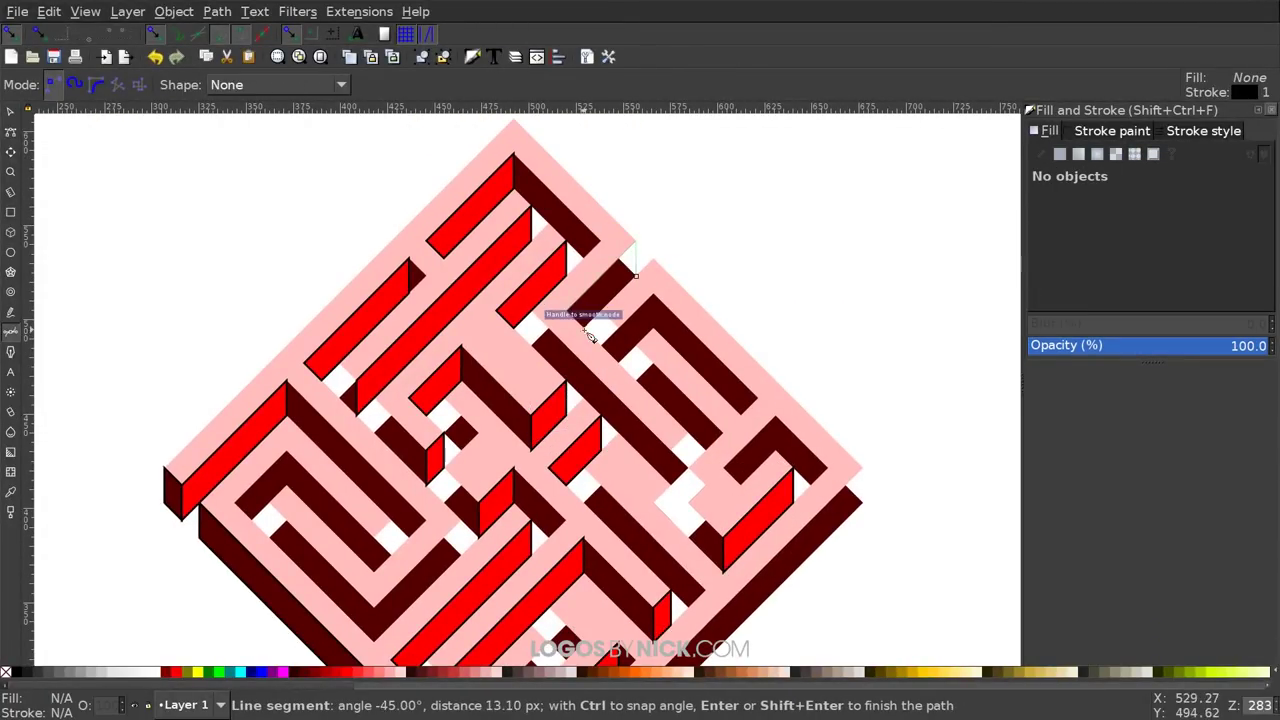
{"action": "left_click", "coordinate": [614, 346]}
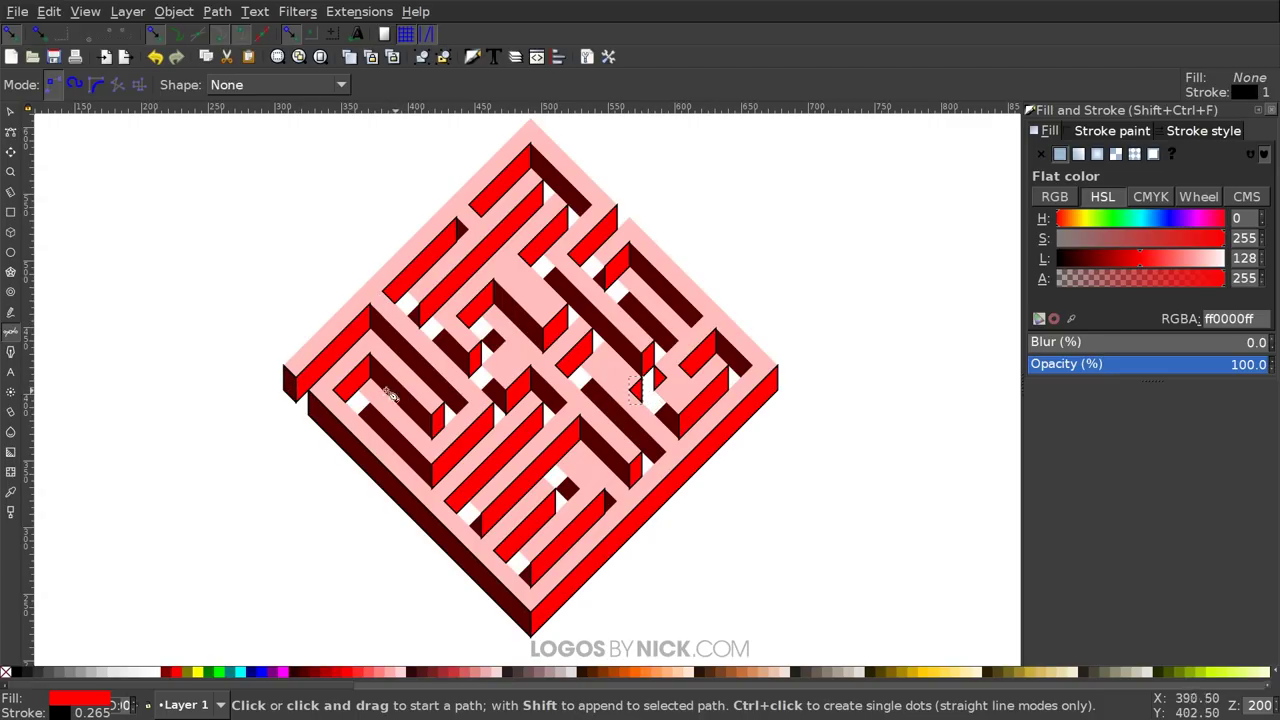
Draw a closed four-sided face over the inner wall parallel to the lower-left outer edge and fill it with sampled dark red 550000
{"action": "left_click_drag", "start_coordinate": [570, 467], "coordinate": [542, 465]}
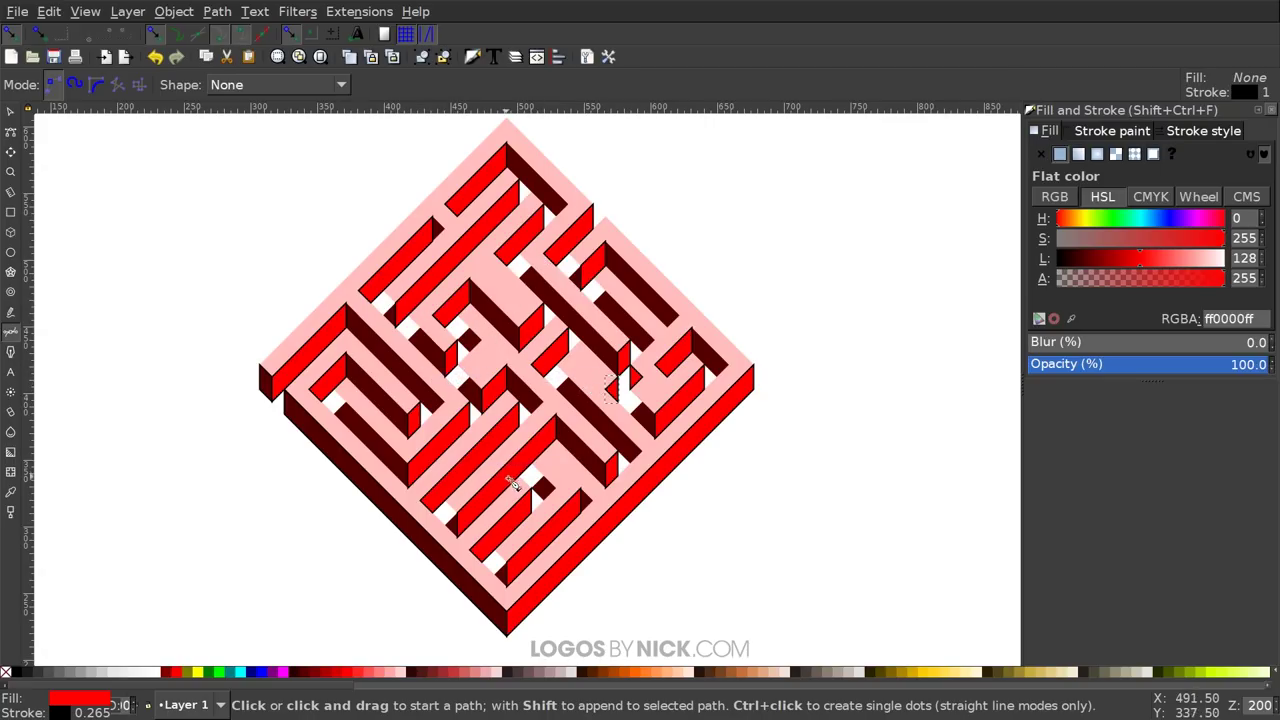
{"action": "left_click_drag", "start_coordinate": [527, 468], "coordinate": [546, 471]}
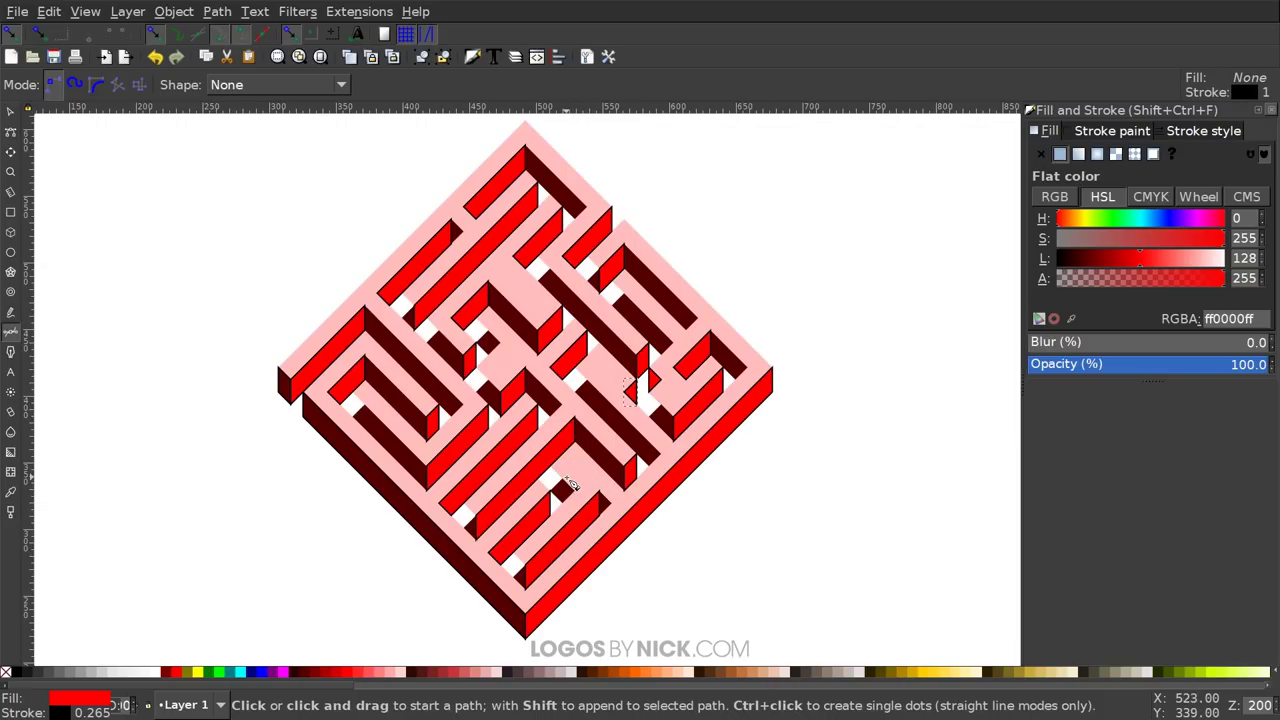
{"action": "scroll", "coordinate": [541, 484], "scroll_direction": "down", "scroll_amount": 2}
{"action": "scroll", "coordinate": [485, 430], "scroll_direction": "right", "scroll_amount": 1}
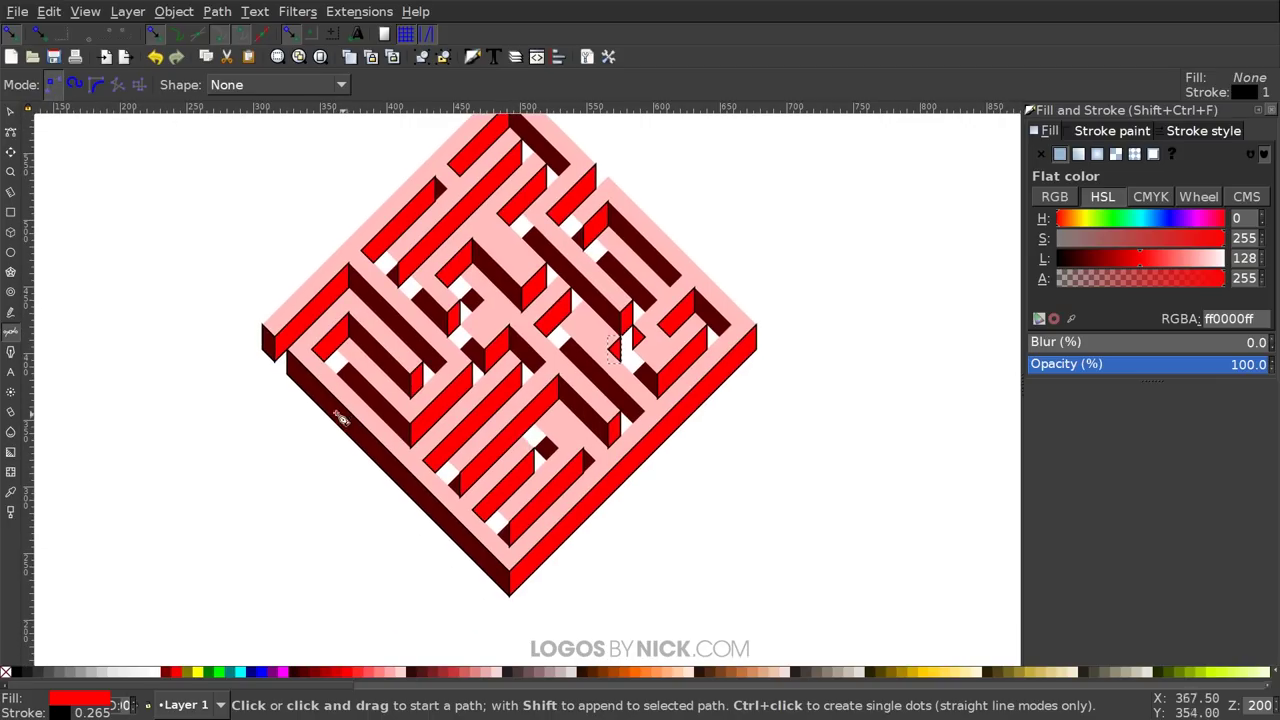
{"action": "scroll", "coordinate": [315, 404], "scroll_direction": "up", "scroll_amount": 2}
{"action": "left_click_drag", "start_coordinate": [455, 398], "coordinate": [353, 357]}
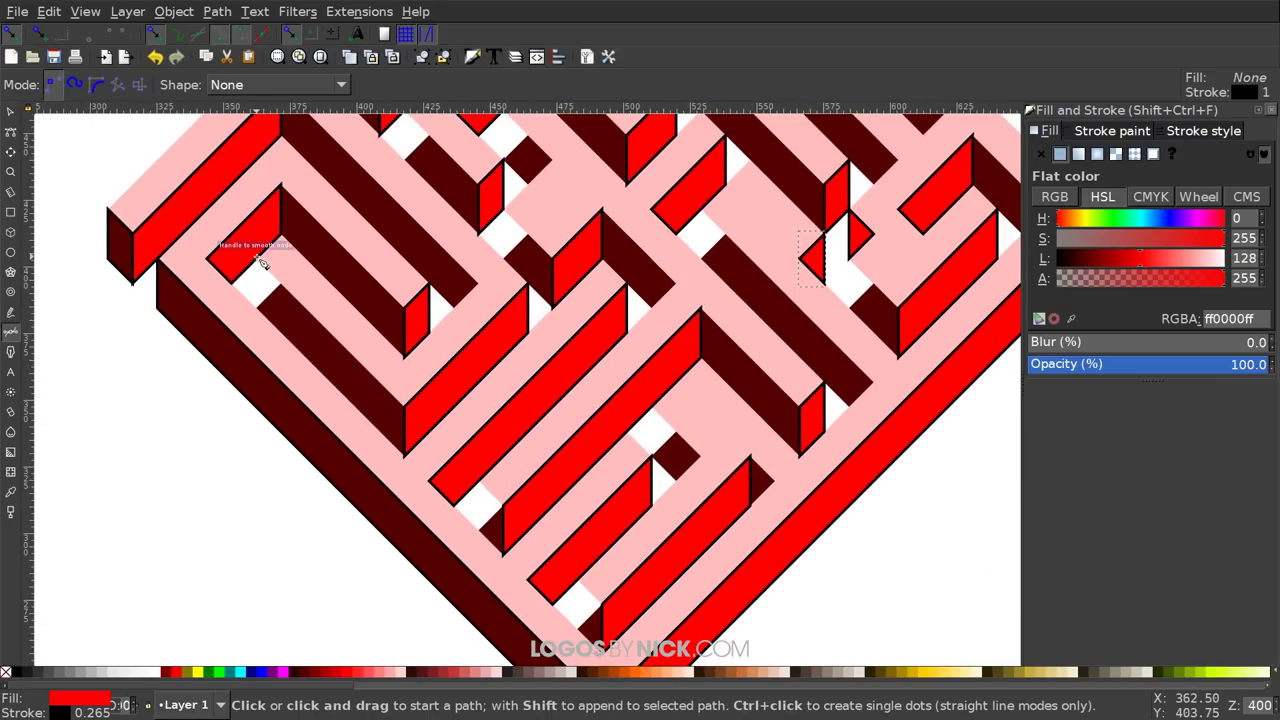
{"action": "left_click", "coordinate": [257, 258]}
{"action": "left_click", "coordinate": [257, 308]}
{"action": "left_click", "coordinate": [404, 455]}
{"action": "left_click", "coordinate": [404, 406]}
{"action": "left_click", "coordinate": [257, 258]}
{"action": "key", "text": "d"}
{"action": "left_click", "coordinate": [326, 331]}
Draw a closed four-sided face over the long strip descending right, just right of the maze's centre, and fill it with dark red 550000
{"action": "key", "text": "b"}
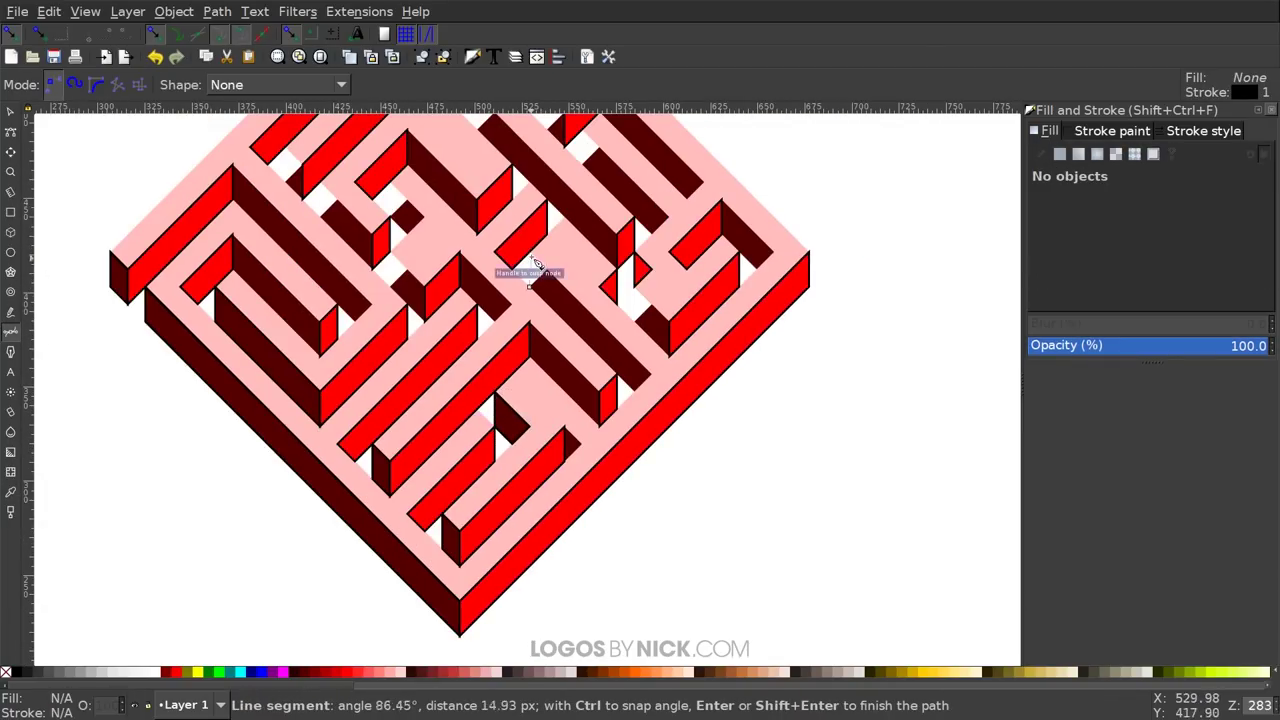
{"action": "left_click", "coordinate": [530, 253]}
{"action": "left_click", "coordinate": [634, 357]}
{"action": "left_click", "coordinate": [634, 391]}
{"action": "left_click", "coordinate": [530, 287]}
{"action": "left_click", "coordinate": [597, 388]}
Draw closed faces over the remaining strips descending right and fill them with sampled dark red 550000
{"action": "left_click", "coordinate": [643, 274]}
{"action": "left_click", "coordinate": [567, 245]}
{"action": "left_click", "coordinate": [578, 329]}
{"action": "left_click", "coordinate": [561, 347]}
{"action": "left_click", "coordinate": [543, 329]}
{"action": "left_click", "coordinate": [534, 305]}
{"action": "scroll", "coordinate": [500, 493], "scroll_direction": "down", "scroll_amount": 1}
{"action": "left_click", "coordinate": [635, 274]}
{"action": "left_click", "coordinate": [635, 250]}
{"action": "scroll", "coordinate": [712, 435], "scroll_direction": "up", "scroll_amount": 1}
{"action": "key", "text": "s"}
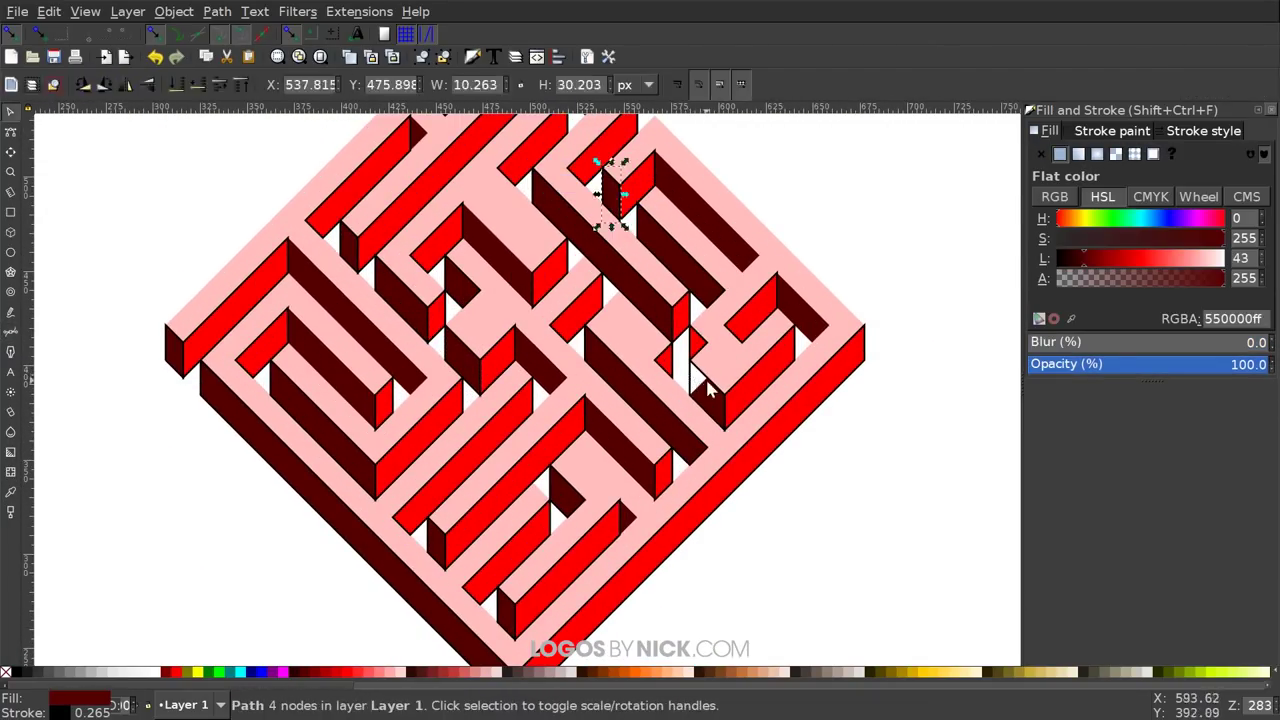
Examine the whole maze for gaps or side faces still missing
{"action": "left_click", "coordinate": [705, 380]}
{"action": "key", "text": "minus"}
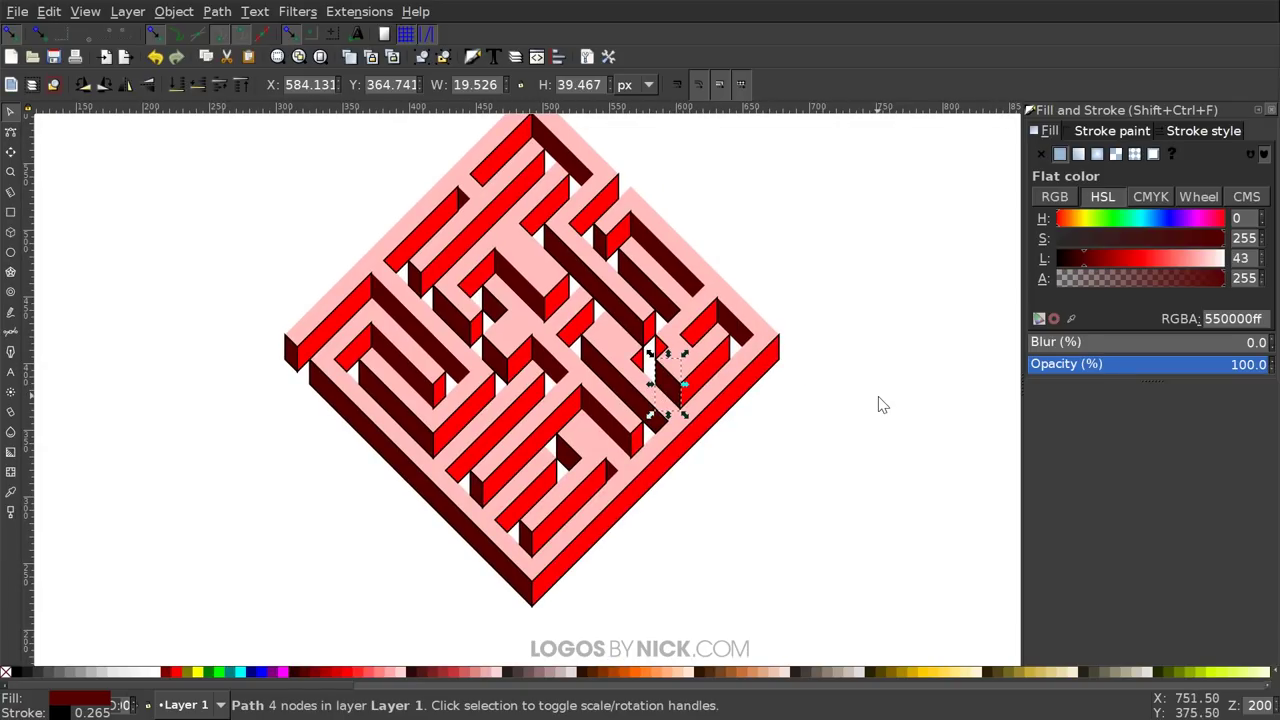
{"action": "left_click_drag", "start_coordinate": [509, 281], "coordinate": [494, 308]}
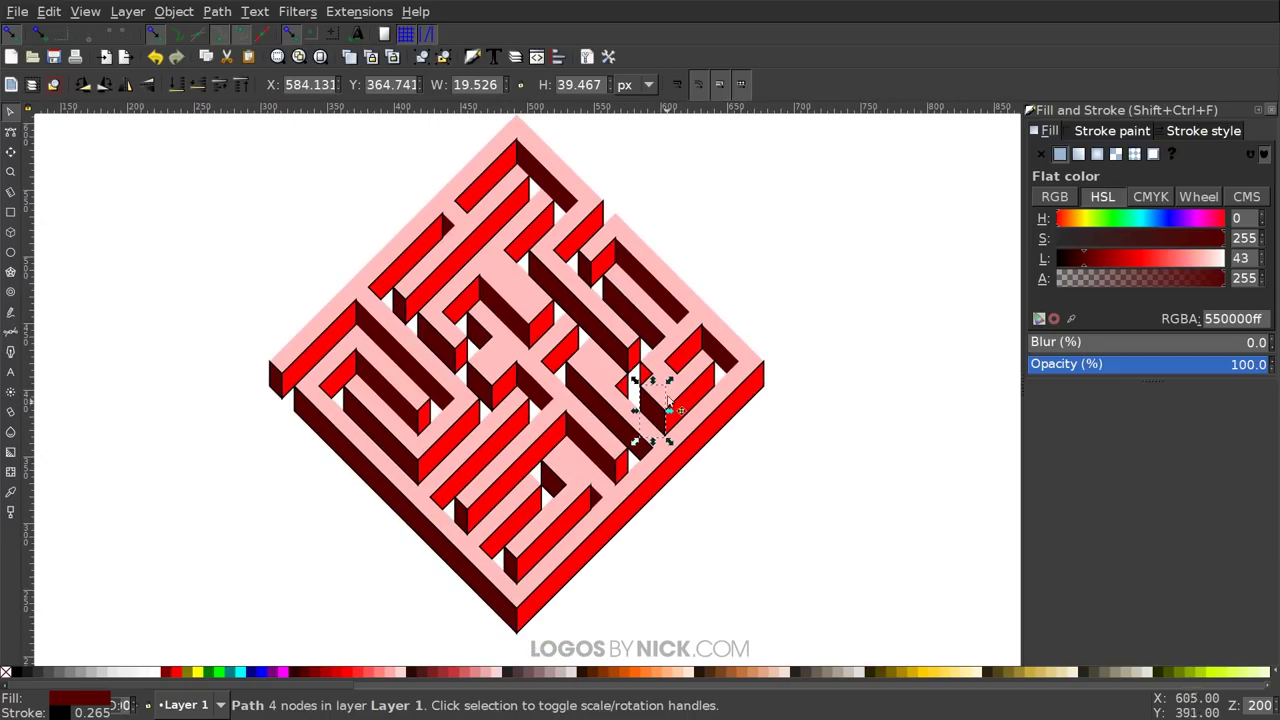
{"action": "scroll", "coordinate": [740, 380], "scroll_direction": "up", "scroll_amount": 2}
{"action": "scroll", "coordinate": [715, 410], "scroll_direction": "right", "scroll_amount": 1}
{"action": "scroll", "coordinate": [723, 397], "scroll_direction": "down", "scroll_amount": 2}
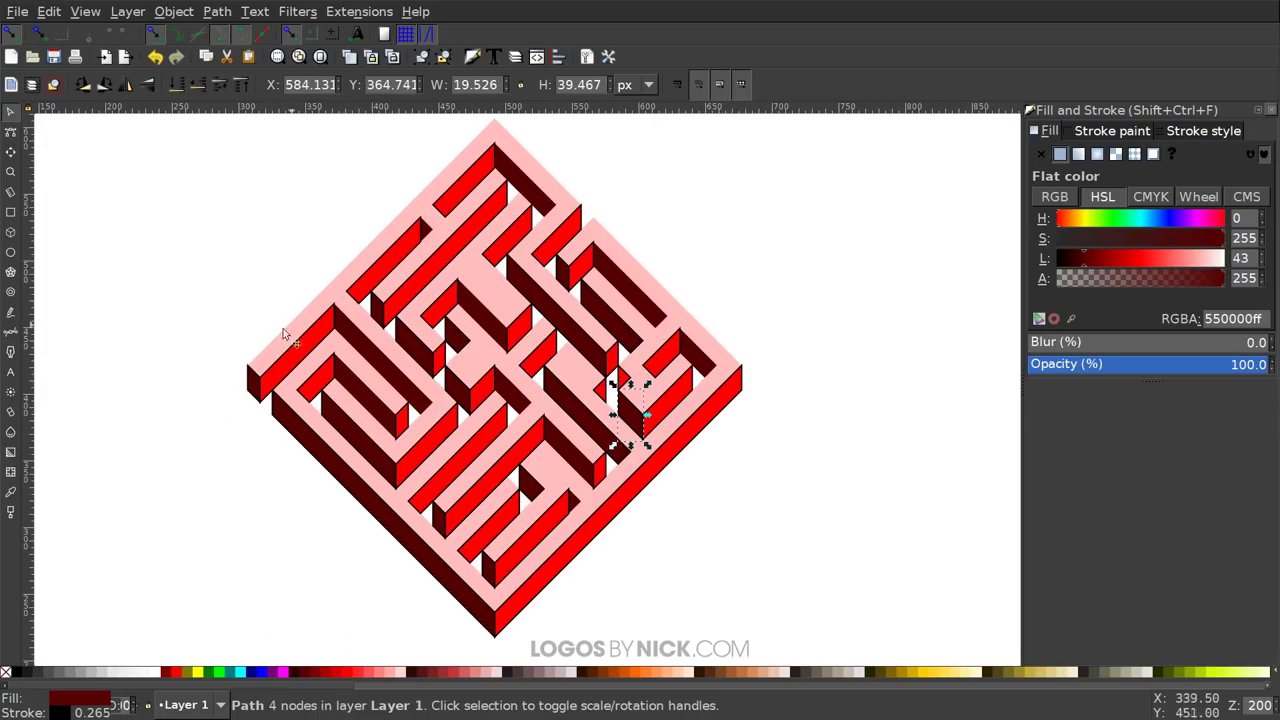
{"action": "left_click_drag", "start_coordinate": [649, 414], "coordinate": [651, 420]}
{"action": "scroll", "coordinate": [674, 318], "scroll_direction": "down", "scroll_amount": 5}
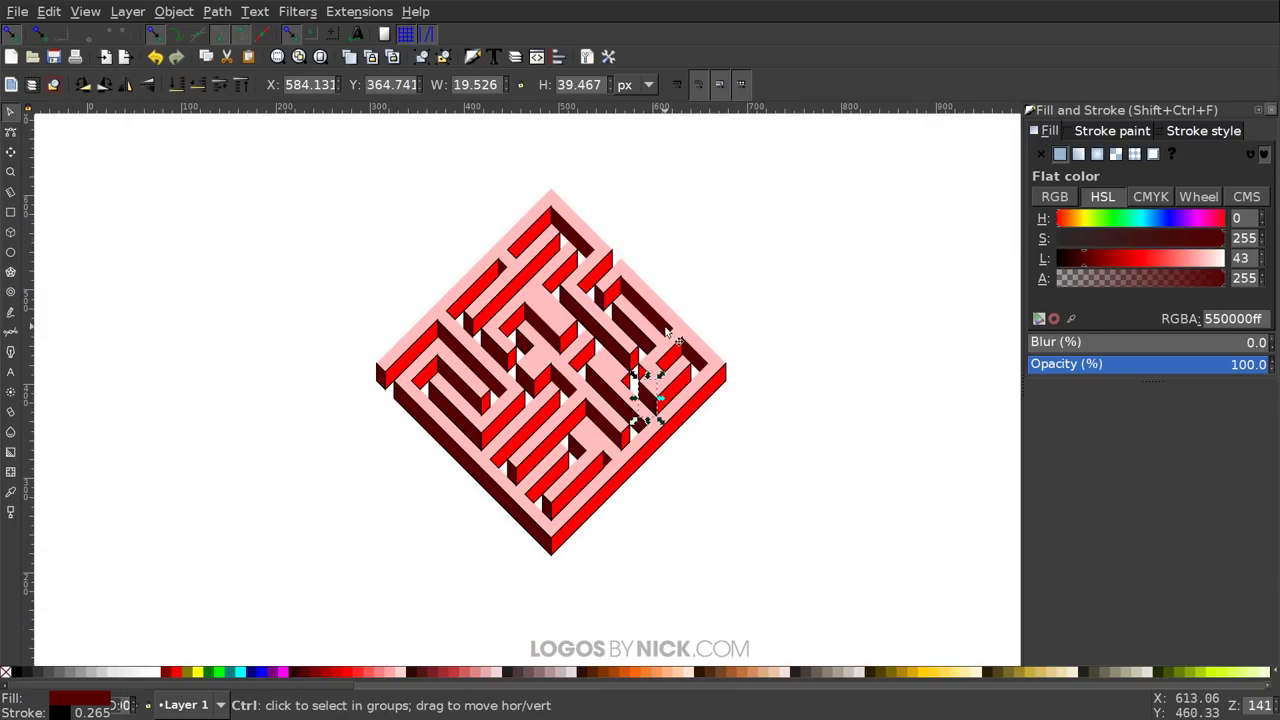
Select all the maze pieces and remove their stroke
{"action": "left_click_drag", "start_coordinate": [882, 612], "coordinate": [270, 175]}
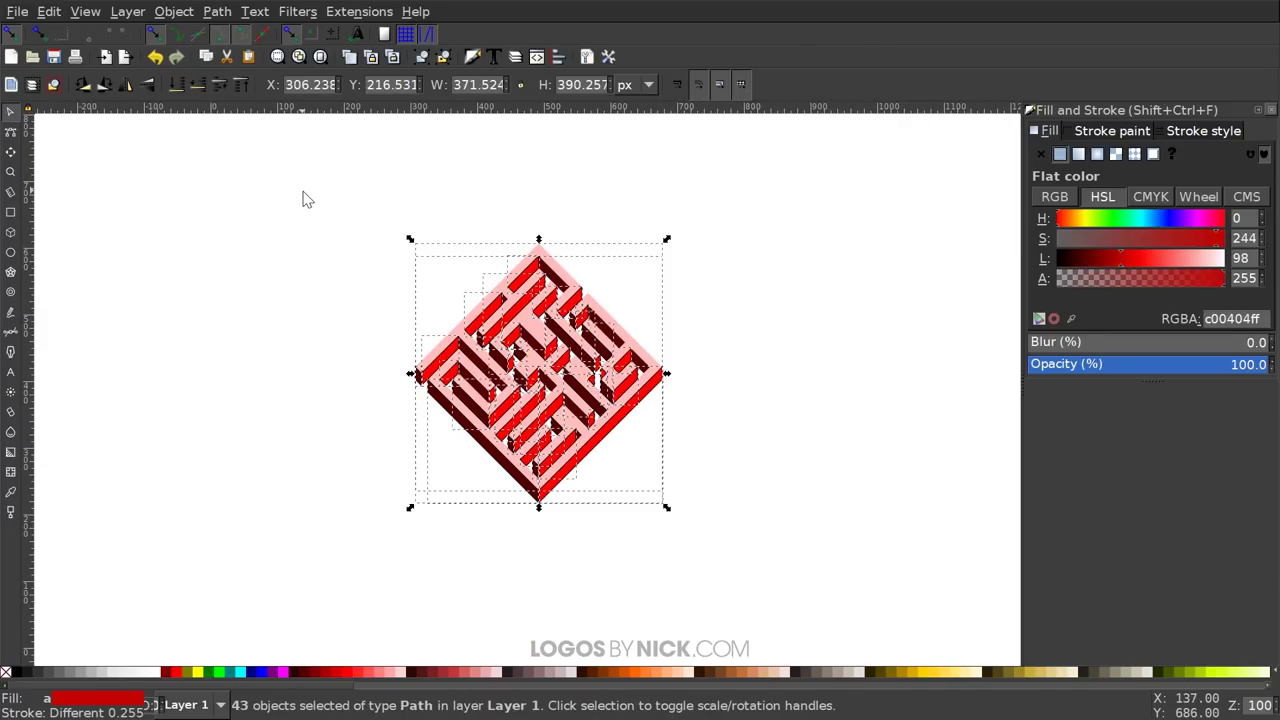
{"action": "key", "text": "shift"}
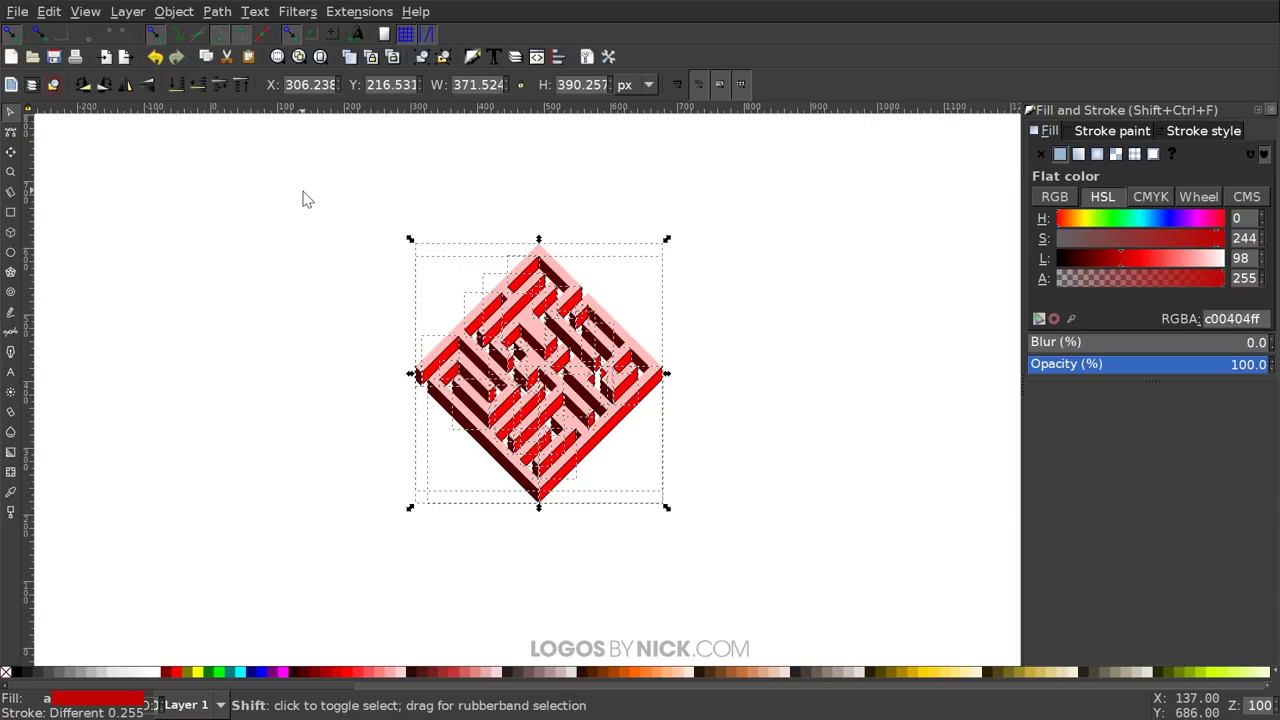
{"action": "left_click", "coordinate": [6, 674], "text": "shift"}
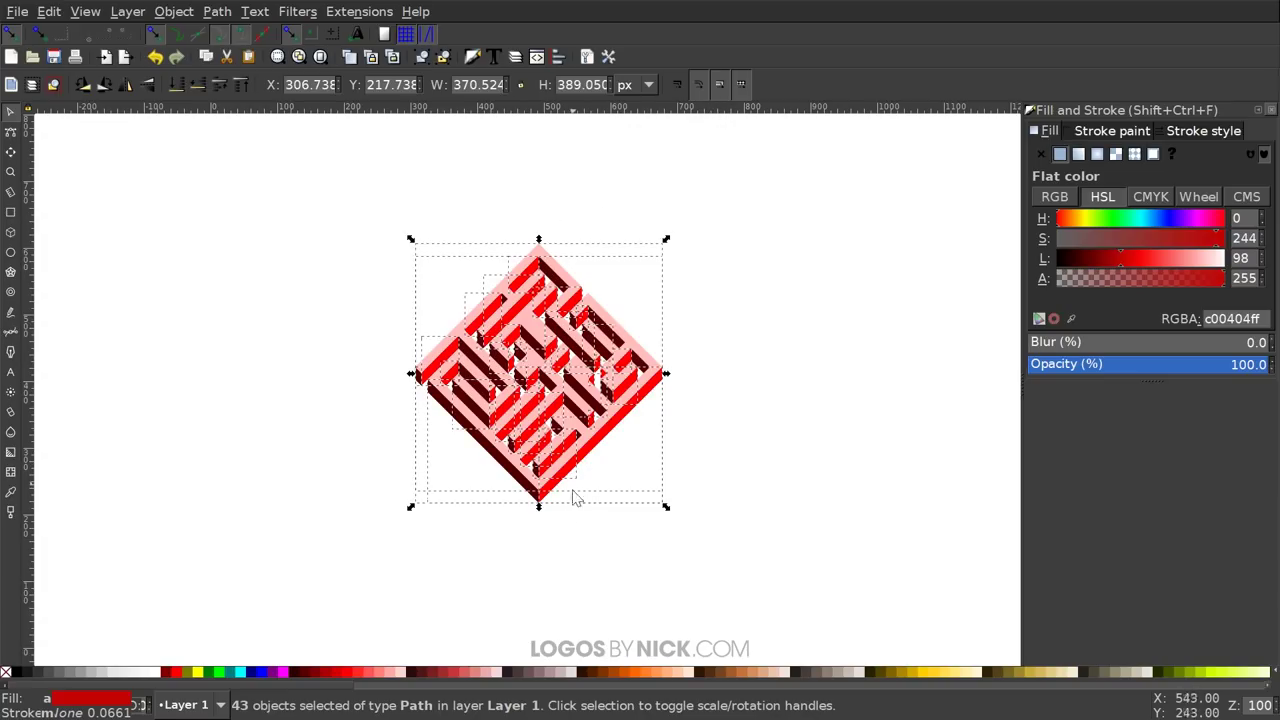
{"action": "left_click", "coordinate": [870, 237]}
Group all the maze pieces and move the group to about X 92, Y 259 px
{"action": "left_click_drag", "start_coordinate": [750, 428], "coordinate": [741, 383]}
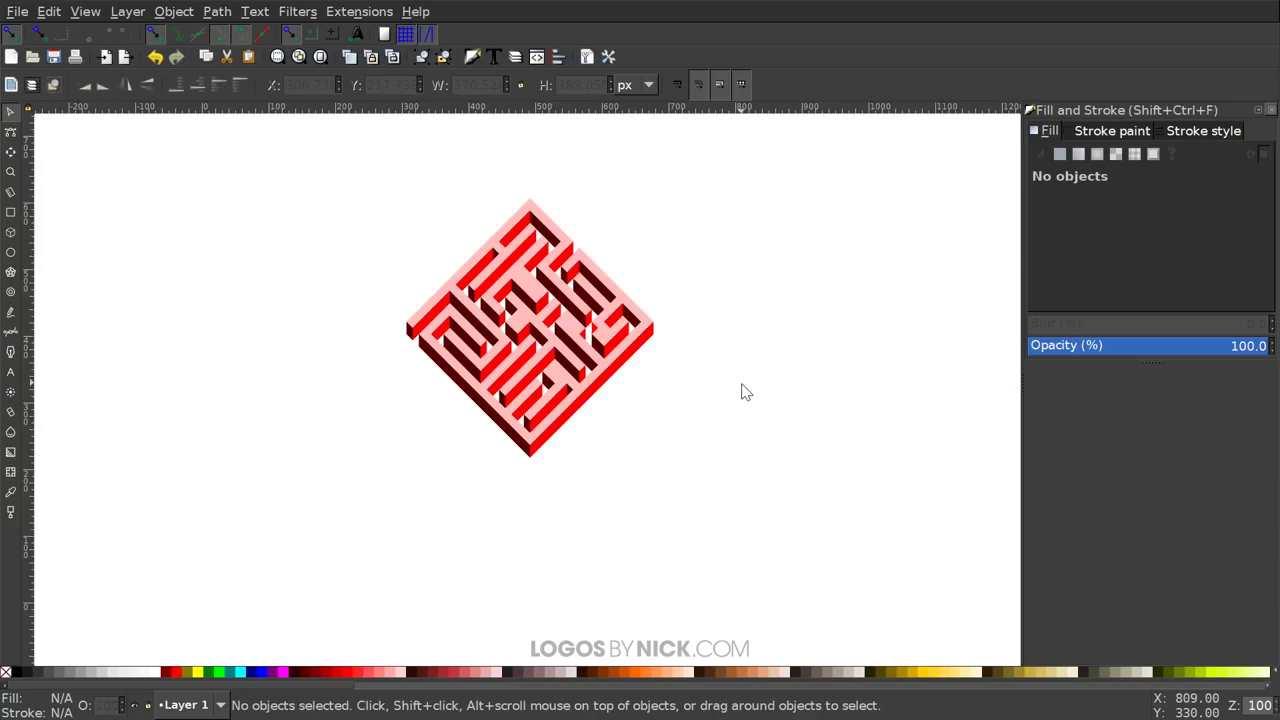
{"action": "left_click_drag", "start_coordinate": [770, 387], "coordinate": [683, 388]}
{"action": "left_click_drag", "start_coordinate": [477, 421], "coordinate": [504, 435]}
{"action": "left_click_drag", "start_coordinate": [849, 600], "coordinate": [207, 123]}
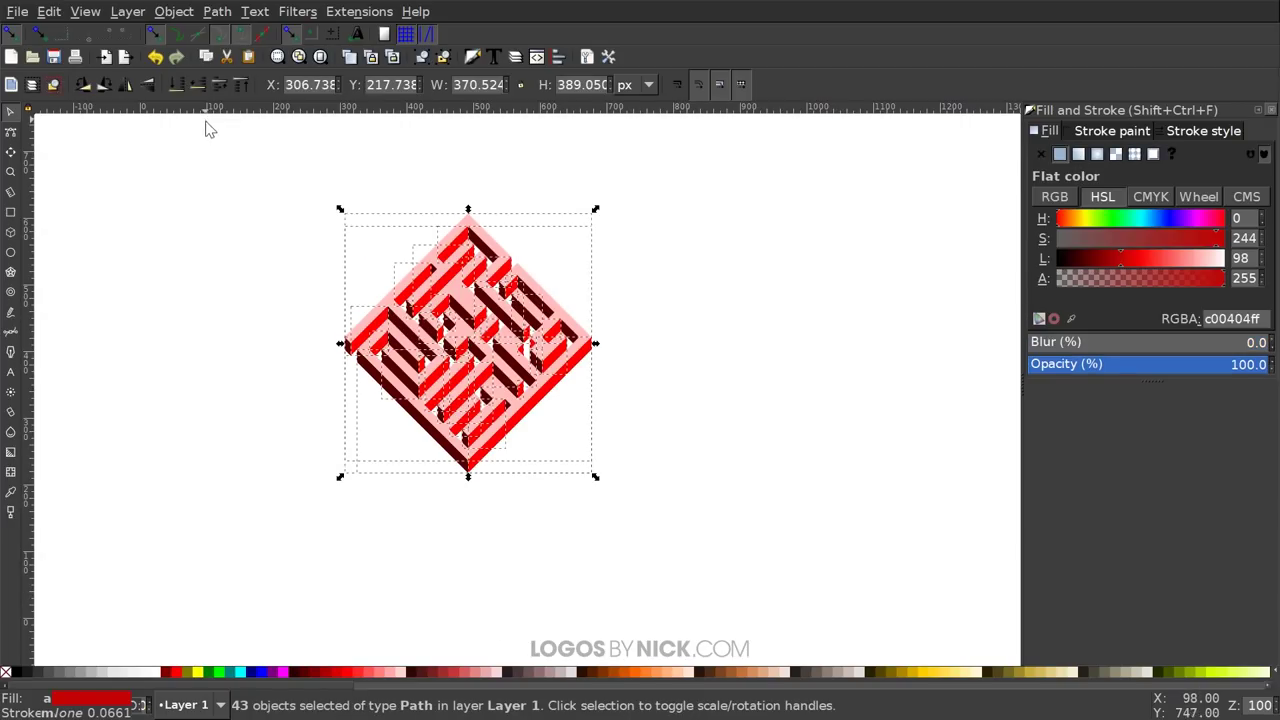
{"action": "left_click", "coordinate": [421, 60]}
{"action": "left_click_drag", "start_coordinate": [496, 376], "coordinate": [351, 346]}
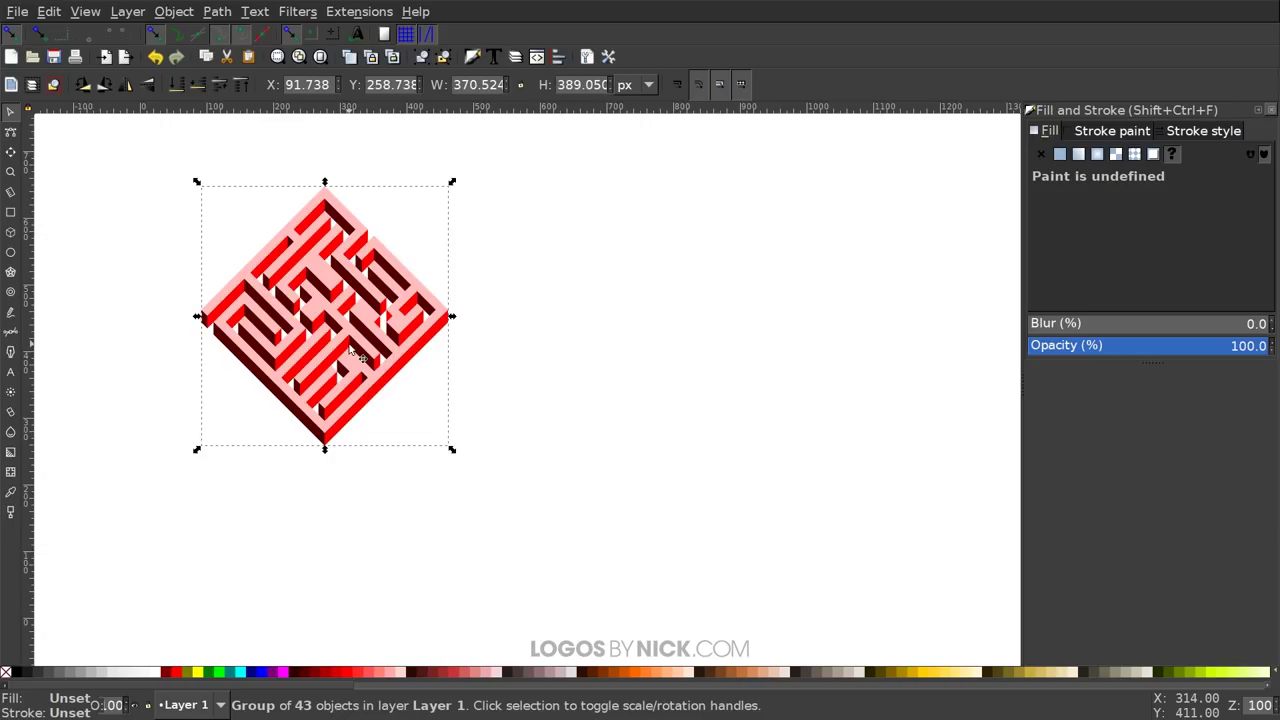
Duplicate the maze group, placing the copy to its right at about X 679, Y 224 px, and reselect the original
{"action": "right_click", "coordinate": [348, 348]}
{"action": "left_click", "coordinate": [477, 420]}
{"action": "left_click_drag", "start_coordinate": [326, 342], "coordinate": [700, 398]}
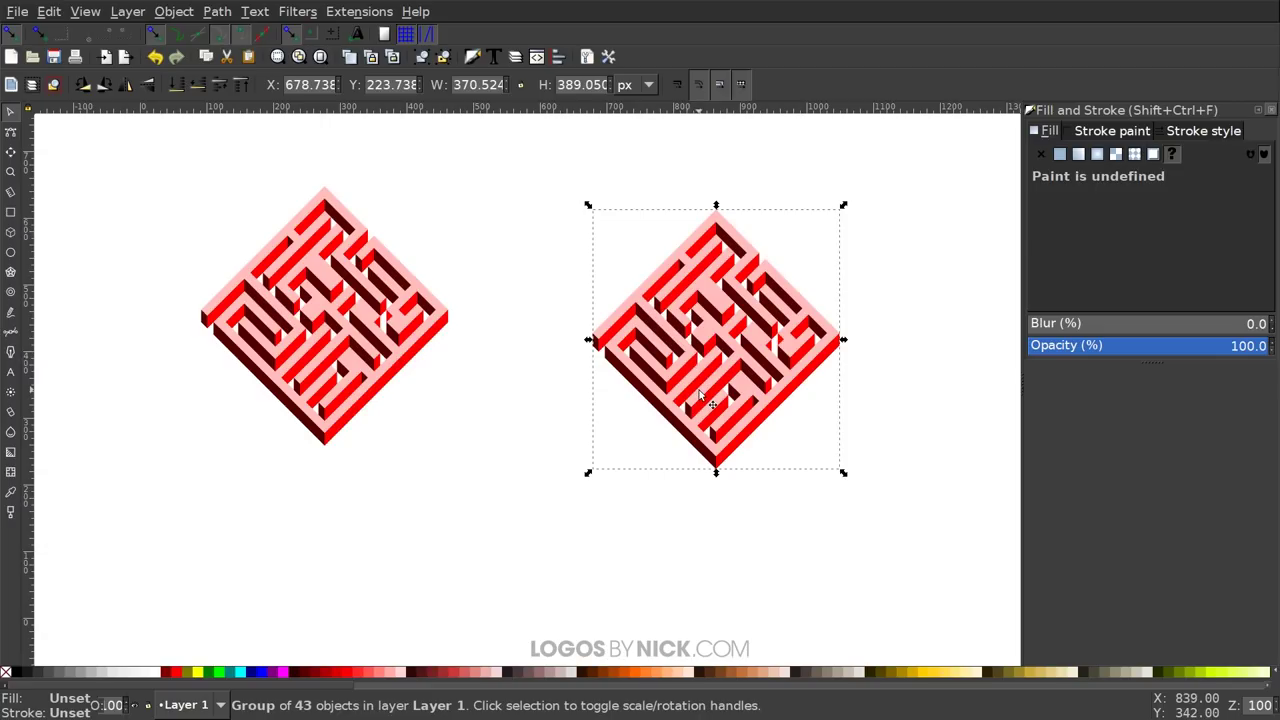
{"action": "left_click", "coordinate": [292, 254]}
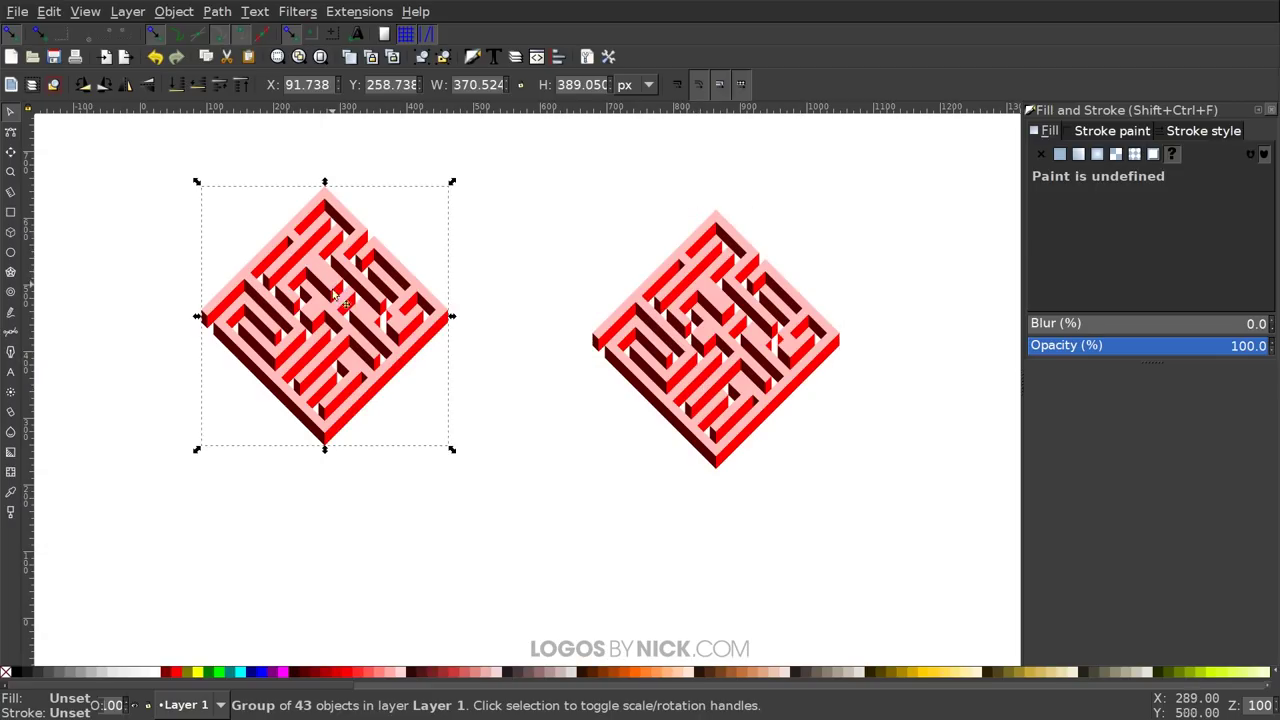
Move the original maze group to about X 41, Y 283 px and its copy to about X 617, Y 231 px
{"action": "left_click_drag", "start_coordinate": [512, 360], "coordinate": [467, 365]}
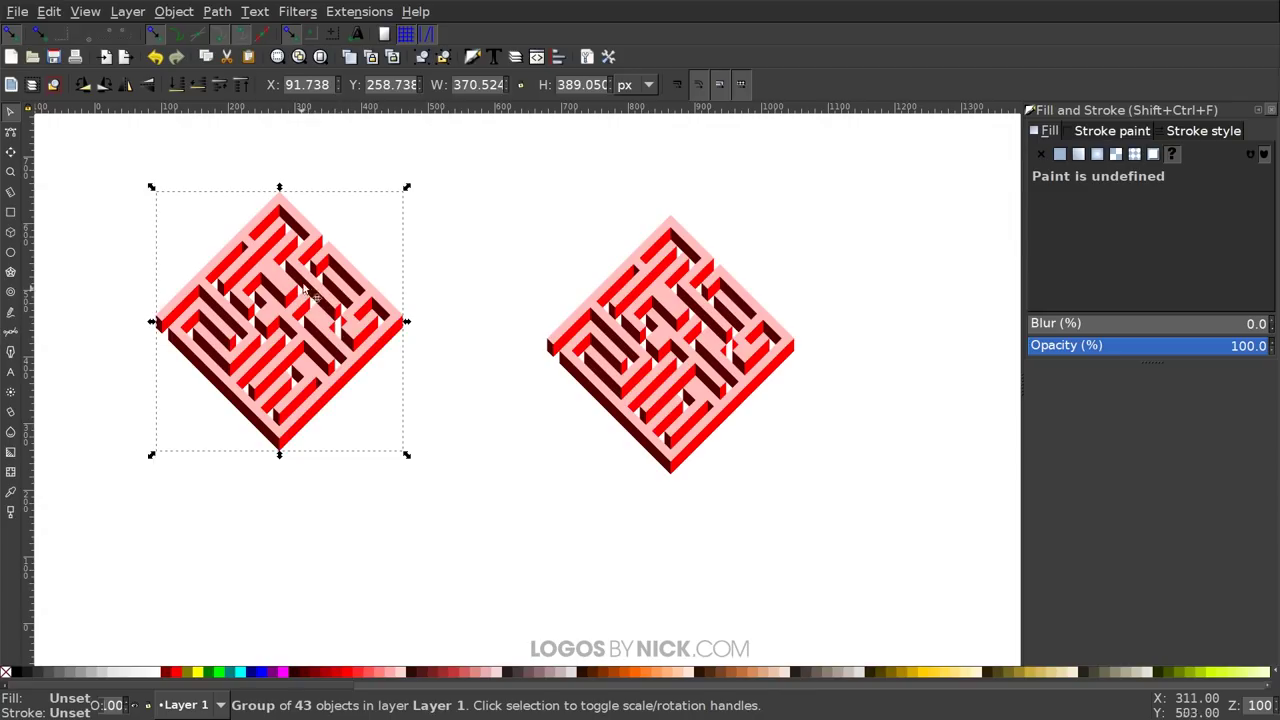
{"action": "left_click_drag", "start_coordinate": [310, 320], "coordinate": [276, 304]}
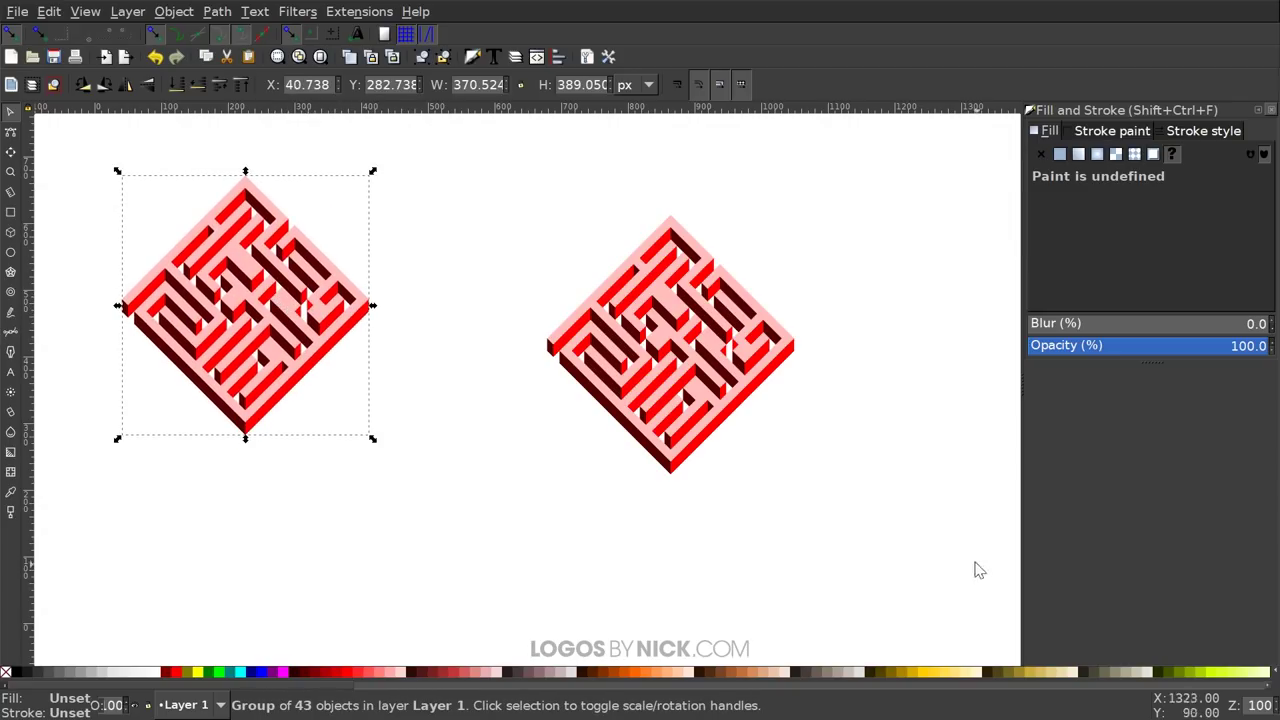
{"action": "left_click_drag", "start_coordinate": [916, 529], "coordinate": [904, 535]}
{"action": "scroll", "coordinate": [904, 535], "scroll_direction": "up", "scroll_amount": 1}
{"action": "left_click_drag", "start_coordinate": [732, 382], "coordinate": [686, 375]}
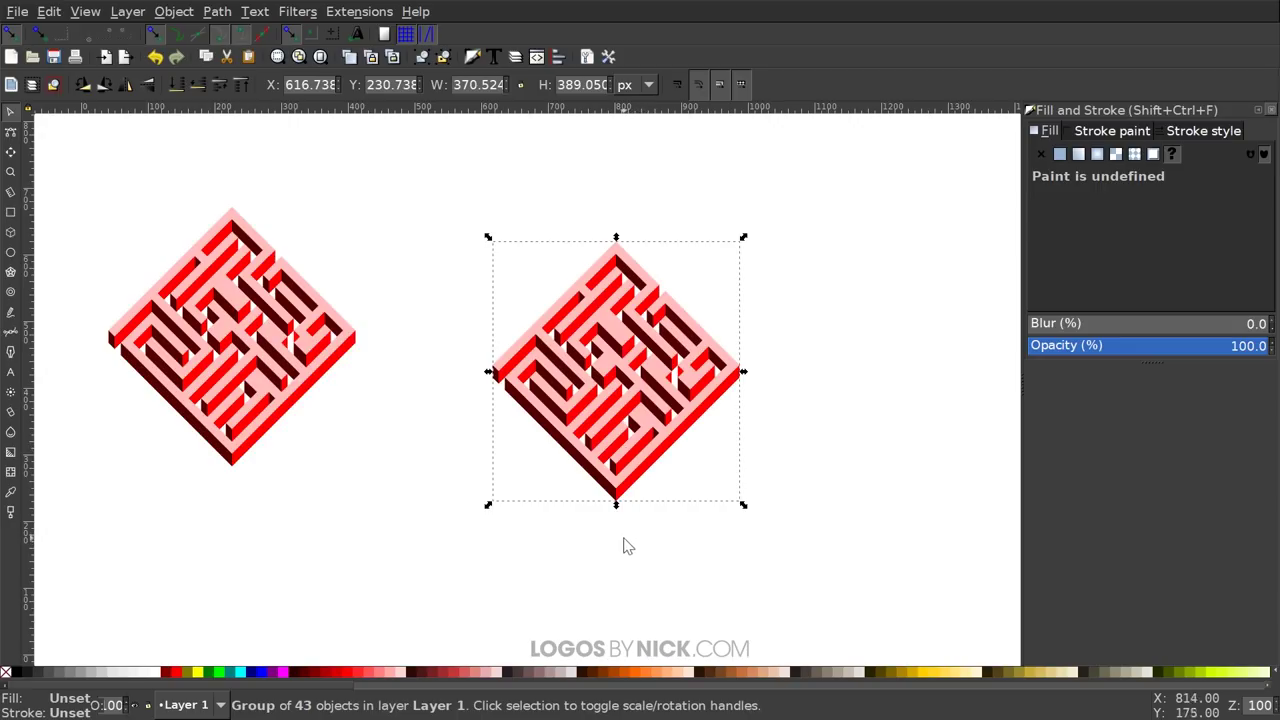
Squash the maze copy vertically to about 278 px high and move it to about X 1292, Y 470 px
{"action": "left_click_drag", "start_coordinate": [616, 506], "coordinate": [659, 436]}
{"action": "left_click", "coordinate": [703, 463]}
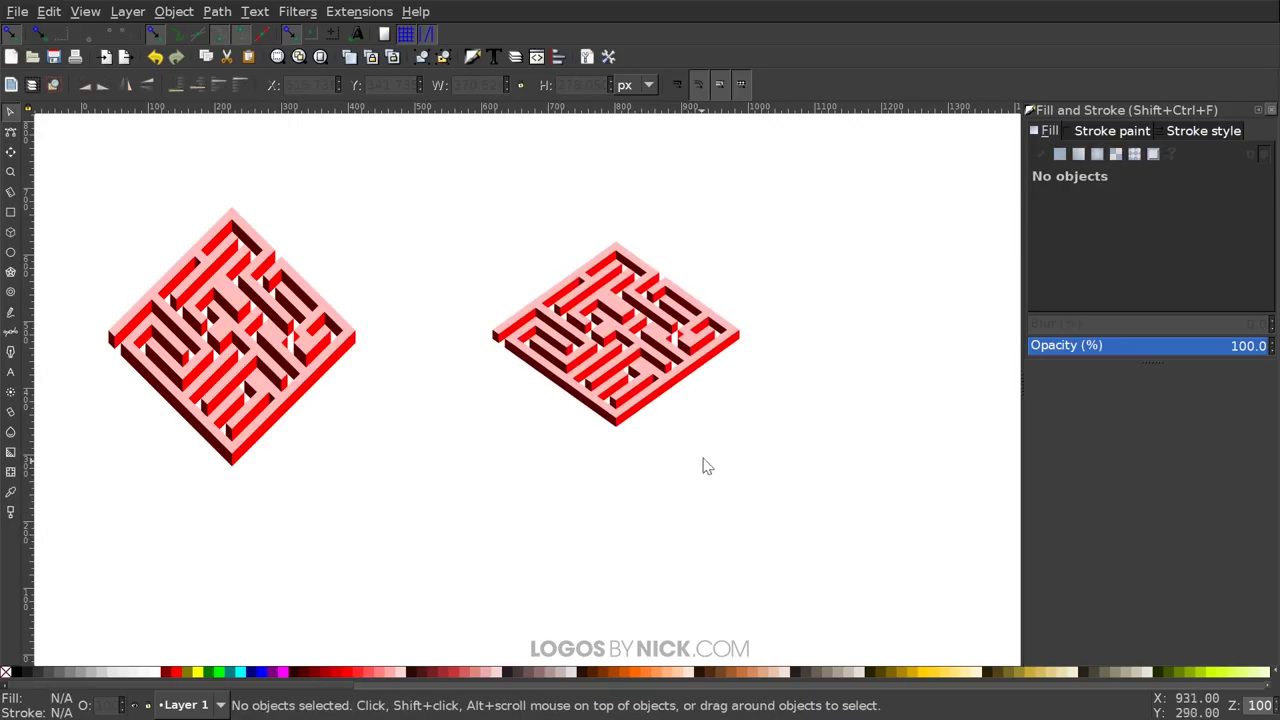
{"action": "left_click_drag", "start_coordinate": [692, 395], "coordinate": [404, 378]}
{"action": "left_click_drag", "start_coordinate": [286, 338], "coordinate": [625, 299]}
{"action": "left_click_drag", "start_coordinate": [492, 414], "coordinate": [318, 463]}
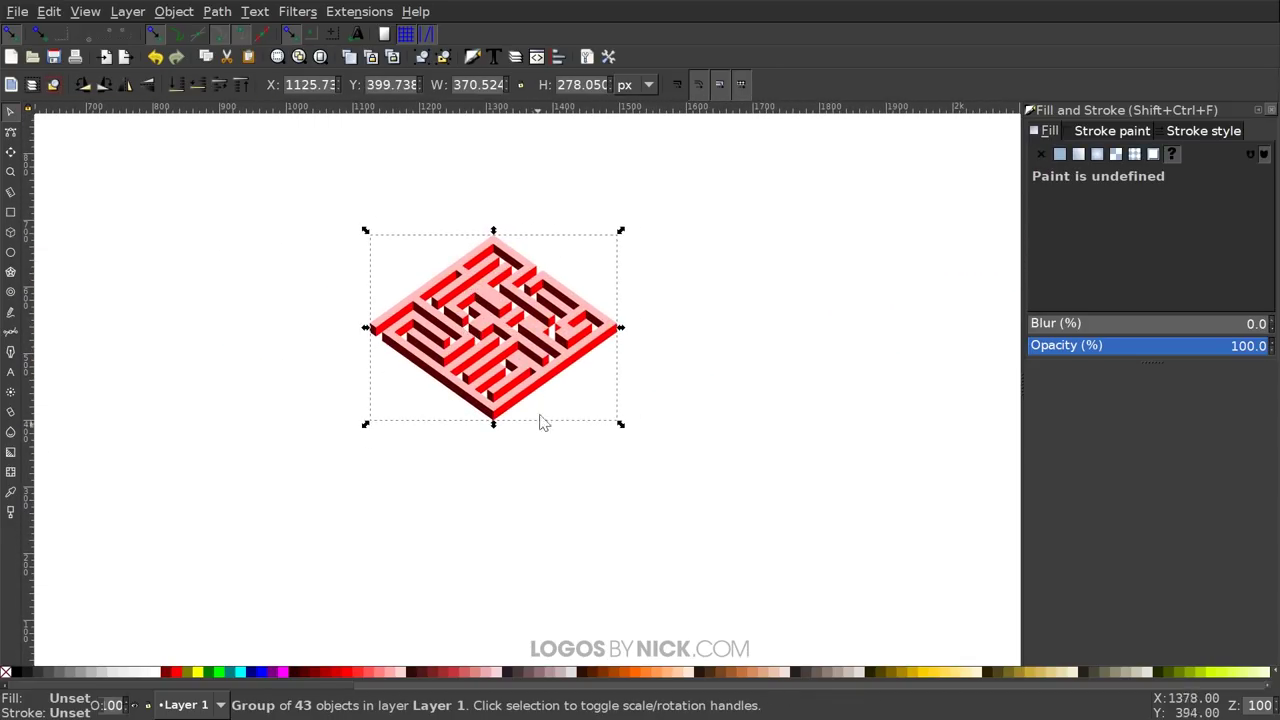
{"action": "left_click_drag", "start_coordinate": [552, 345], "coordinate": [609, 322]}
{"action": "scroll", "coordinate": [484, 340], "scroll_direction": "left", "scroll_amount": 5}
{"action": "scroll", "coordinate": [679, 303], "scroll_direction": "right", "scroll_amount": 8}
{"action": "left_click_drag", "start_coordinate": [479, 442], "coordinate": [541, 379]}
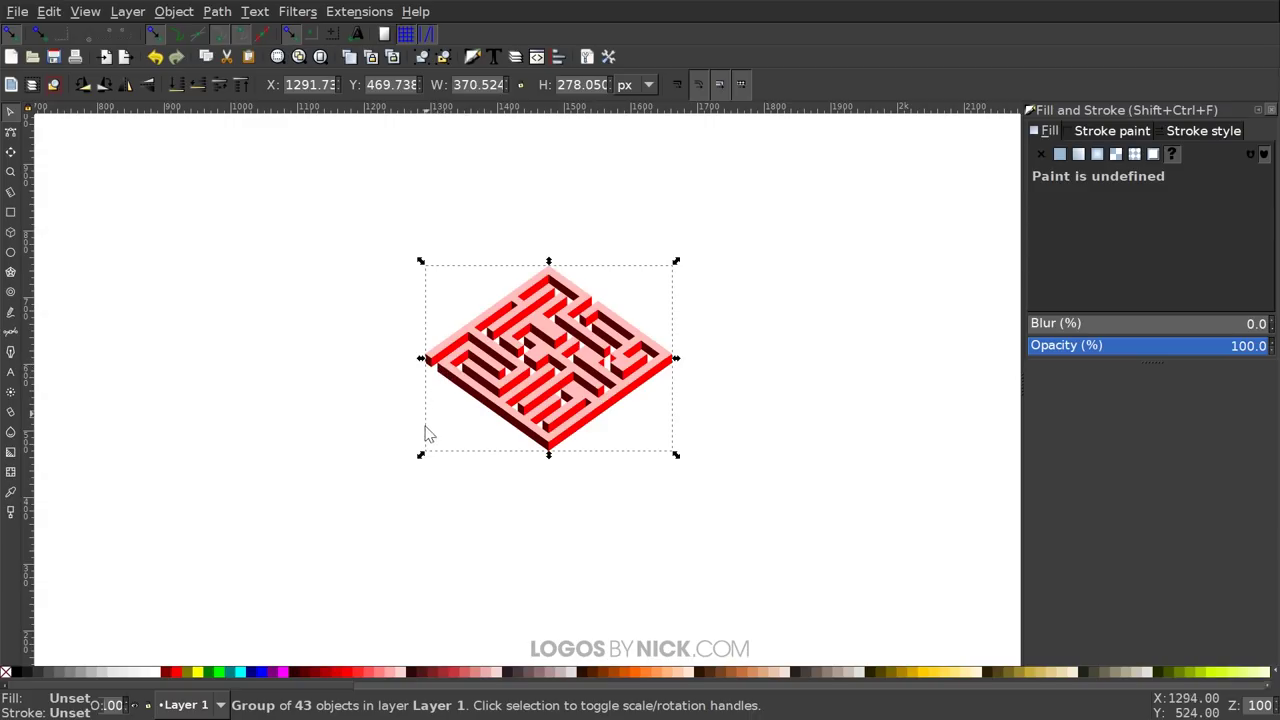
Duplicate the squashed maze and shift the duplicate straight up to about Y 483 px, snapping it at the lowest corner
{"action": "right_click", "coordinate": [579, 383]}
{"action": "left_click", "coordinate": [646, 123]}
{"action": "scroll", "coordinate": [563, 445], "scroll_direction": "up", "scroll_amount": 1, "text": "ctrl"}
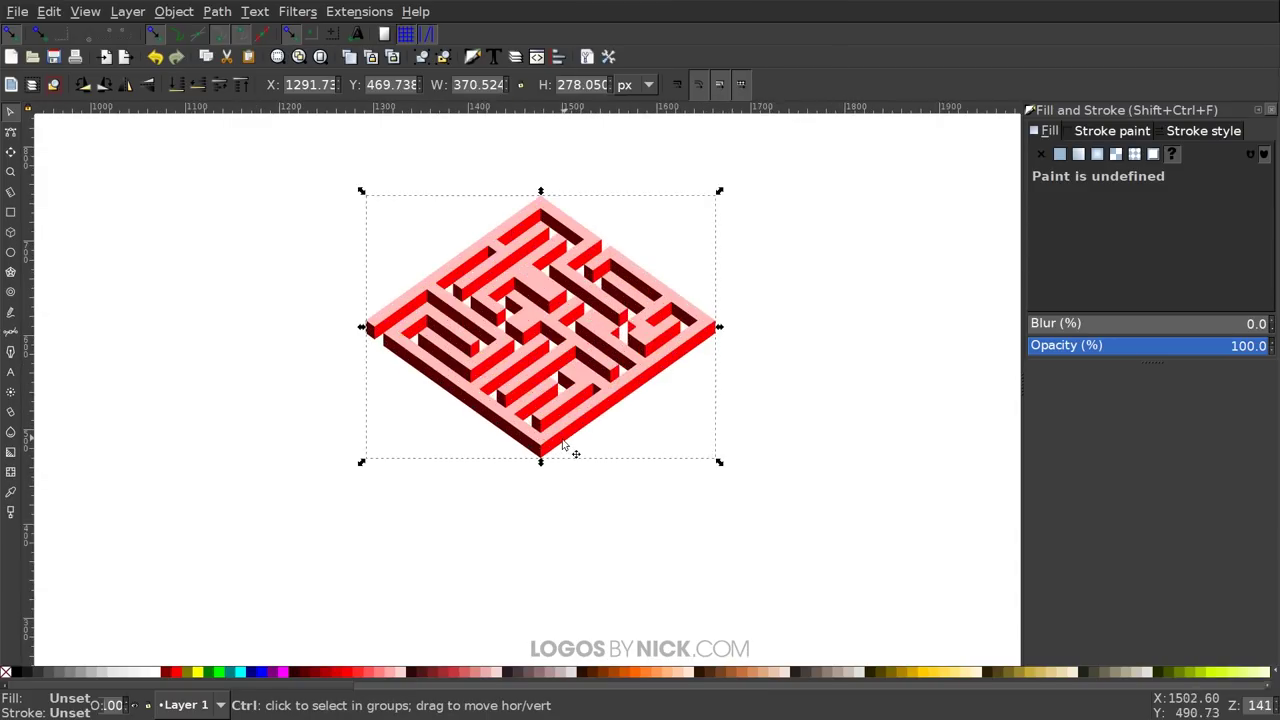
{"action": "scroll", "coordinate": [563, 445], "scroll_direction": "up", "scroll_amount": 1, "text": "ctrl"}
{"action": "left_click_drag", "start_coordinate": [529, 457], "coordinate": [535, 448]}
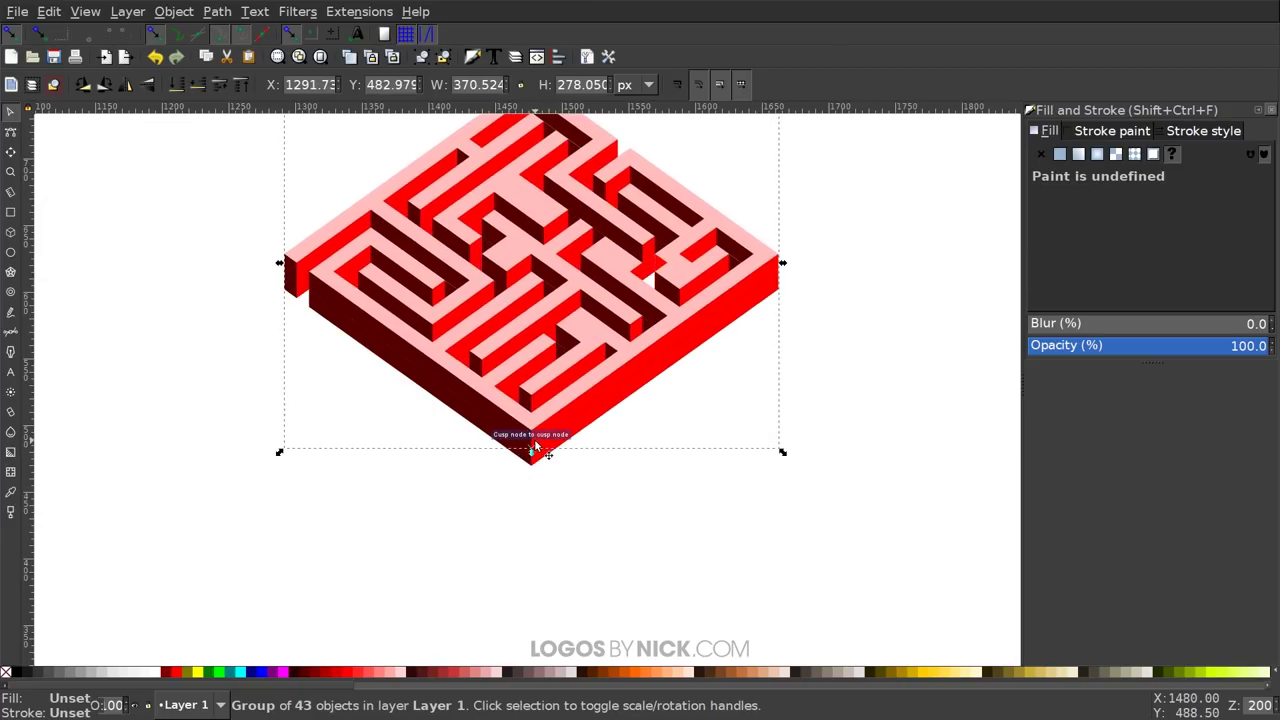
Select both stacked mazes, duplicate them and raise the duplicates straight up to about Y 496 px to thicken the block
{"action": "scroll", "coordinate": [543, 451], "scroll_direction": "down", "scroll_amount": 2, "text": "ctrl"}
{"action": "left_click_drag", "start_coordinate": [779, 509], "coordinate": [322, 166]}
{"action": "right_click", "coordinate": [557, 362]}
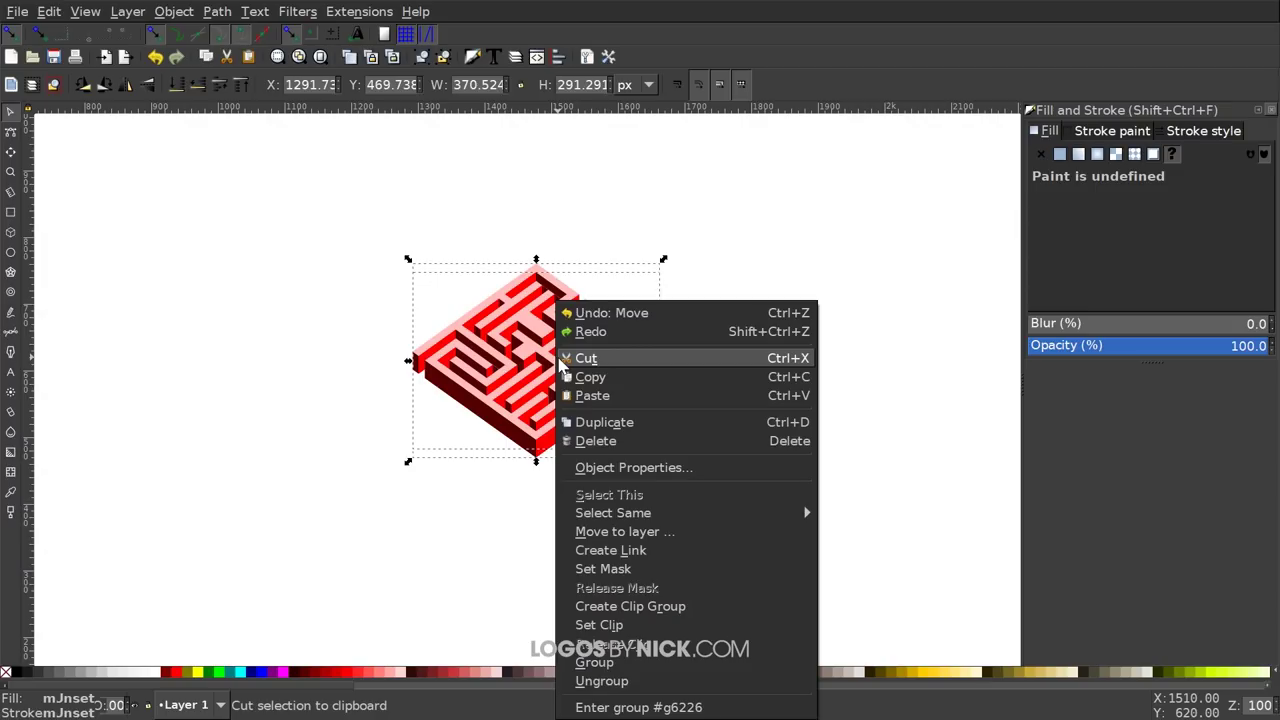
{"action": "left_click", "coordinate": [606, 420]}
{"action": "mouse_move", "coordinate": [537, 455]}
{"action": "left_mouse_down"}
{"action": "mouse_move", "coordinate": [547, 418]}
{"action": "mouse_move", "coordinate": [541, 432]}
{"action": "left_mouse_up"}
{"action": "left_click", "coordinate": [617, 519]}
Place a copy of the block's topmost thin maze in the empty canvas area to the right of the thick block
{"action": "left_click_drag", "start_coordinate": [640, 512], "coordinate": [558, 535]}
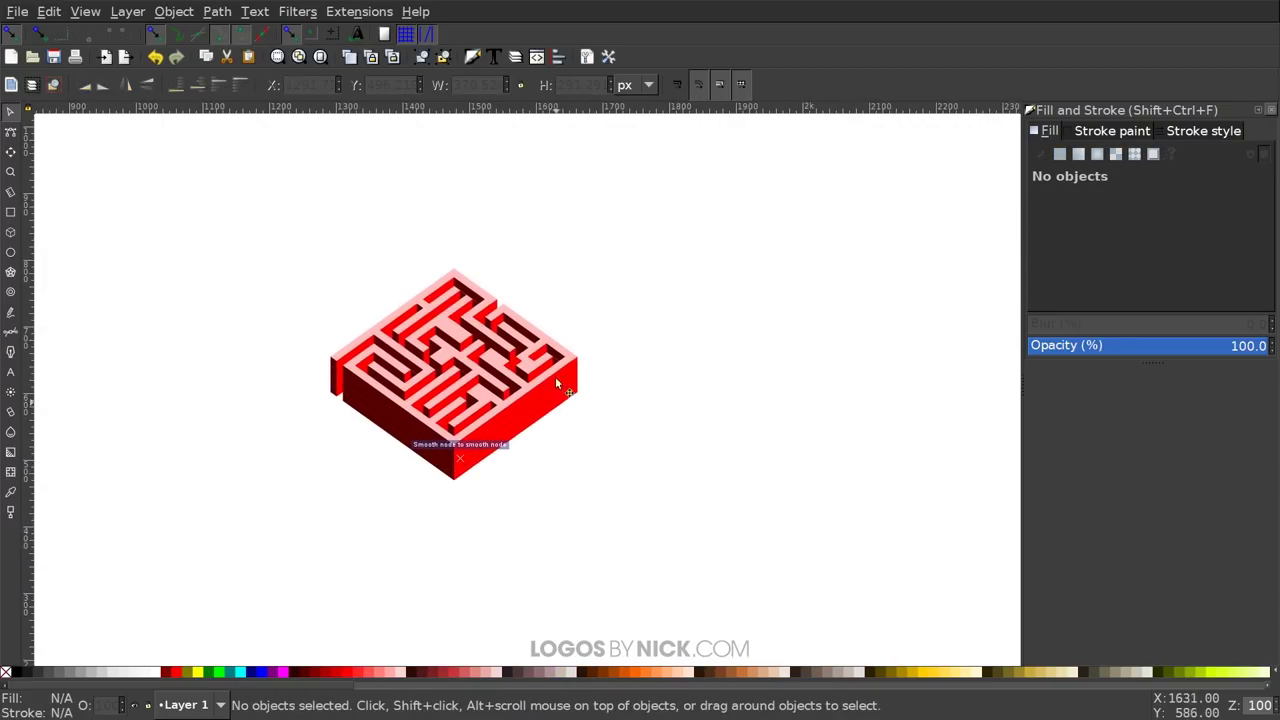
{"action": "left_click_drag", "start_coordinate": [582, 423], "coordinate": [460, 357]}
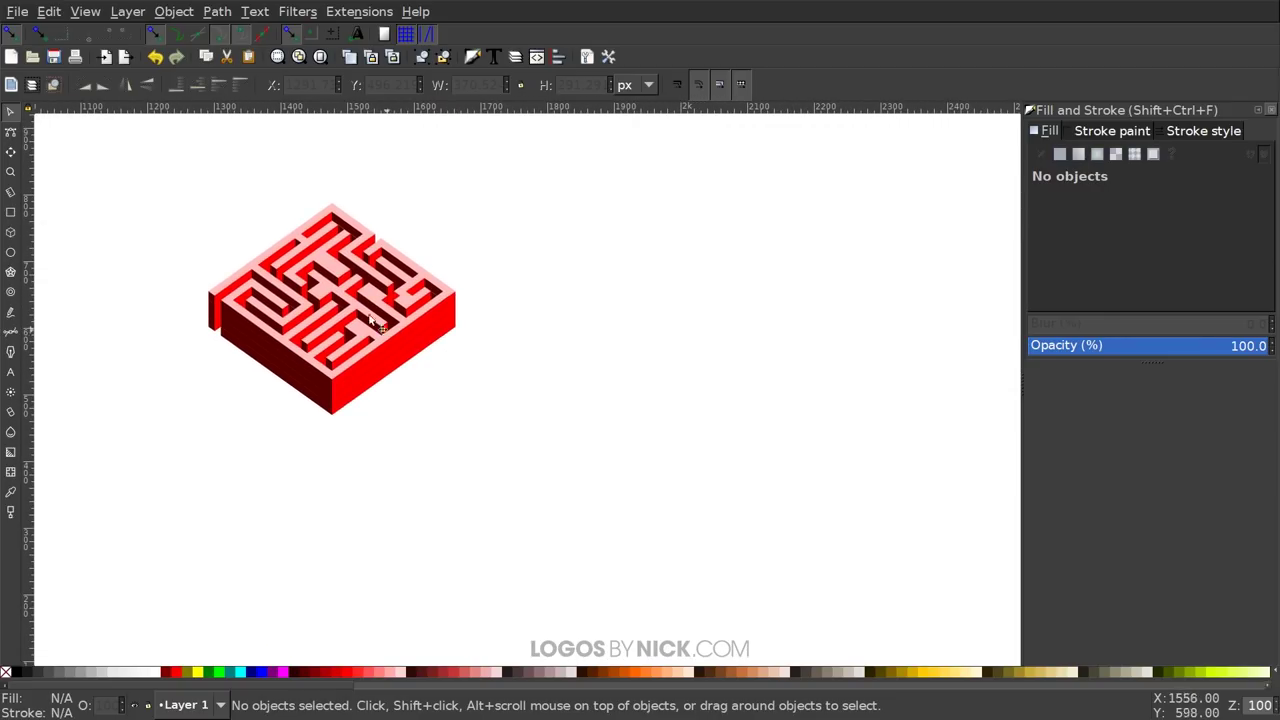
{"action": "scroll", "coordinate": [344, 276], "scroll_direction": "down", "scroll_amount": 2}
{"action": "left_click", "coordinate": [339, 283]}
{"action": "left_click_drag", "start_coordinate": [338, 283], "coordinate": [575, 389]}
Duplicate the thin maze tile and snap the duplicate against its lower-right edge to form a two-tile strip
{"action": "scroll", "coordinate": [575, 389], "scroll_direction": "up", "scroll_amount": 2}
{"action": "key", "text": "ctrl+d"}
{"action": "left_click_drag", "start_coordinate": [455, 321], "coordinate": [574, 401]}
{"action": "scroll", "coordinate": [576, 400], "scroll_direction": "down", "scroll_amount": 1}
Select both tiles of the strip and move them together to about X 2309, Y 313 px
{"action": "left_click_drag", "start_coordinate": [834, 584], "coordinate": [396, 183]}
{"action": "left_click_drag", "start_coordinate": [677, 430], "coordinate": [812, 347]}
{"action": "scroll", "coordinate": [812, 347], "scroll_direction": "right", "scroll_amount": 4}
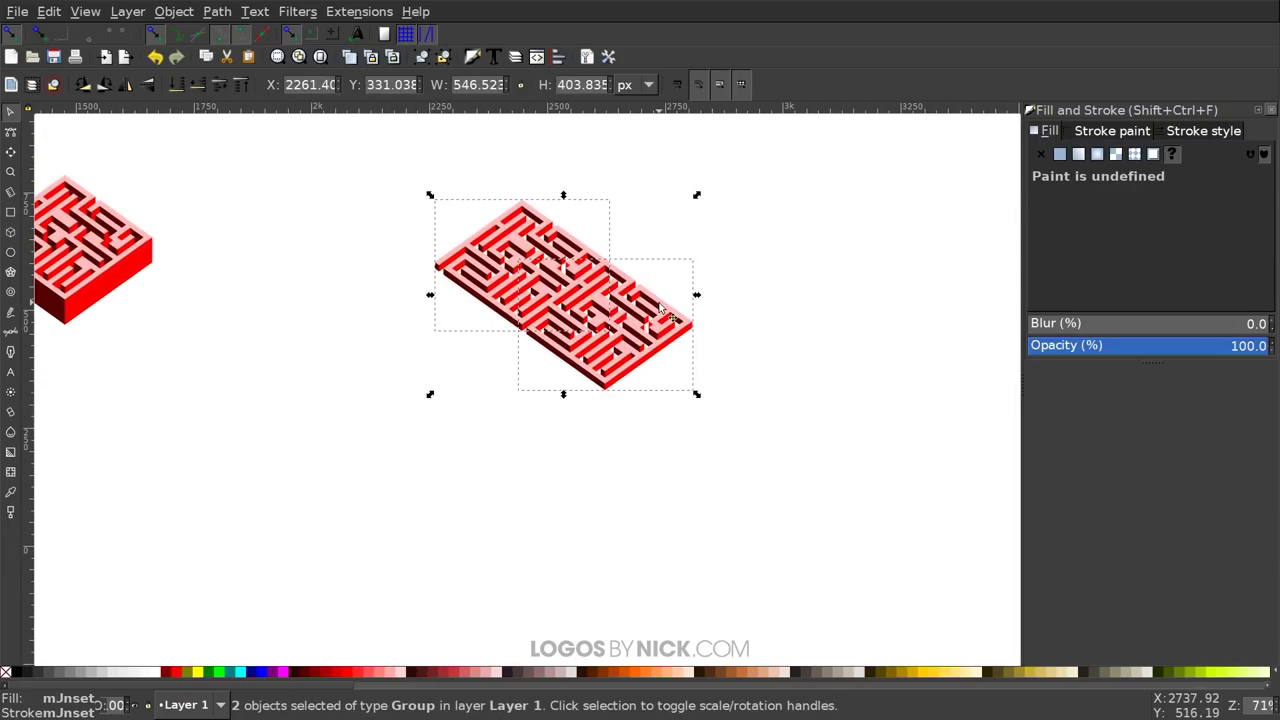
{"action": "right_click", "coordinate": [660, 308]}
{"action": "left_click", "coordinate": [572, 298]}
{"action": "left_click_drag", "start_coordinate": [572, 298], "coordinate": [595, 307]}
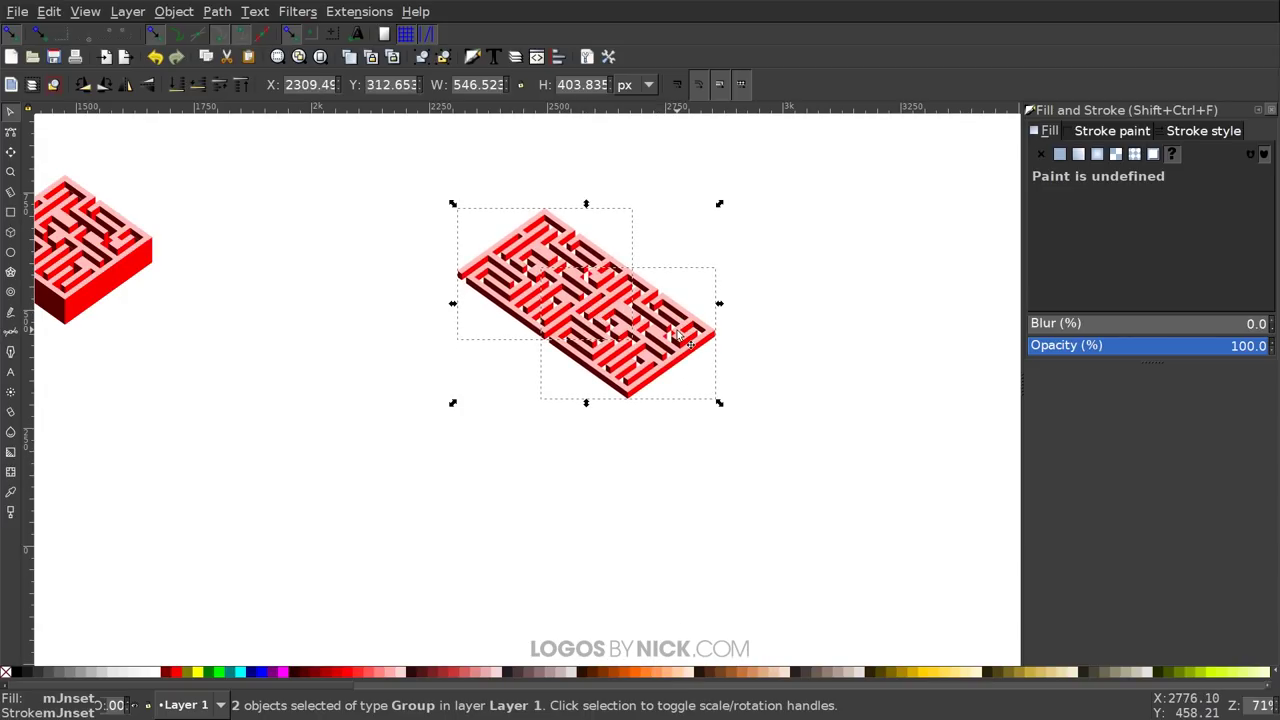
Duplicate the two-tile strip and snap the duplicate against its lower-left edge at about X 2133, Y 187 px
{"action": "key", "text": "ctrl"}
{"action": "left_click_drag", "start_coordinate": [713, 340], "coordinate": [648, 388]}
{"action": "key", "text": "ctrl"}
{"action": "scroll", "coordinate": [642, 397], "scroll_direction": "up", "scroll_amount": 3}
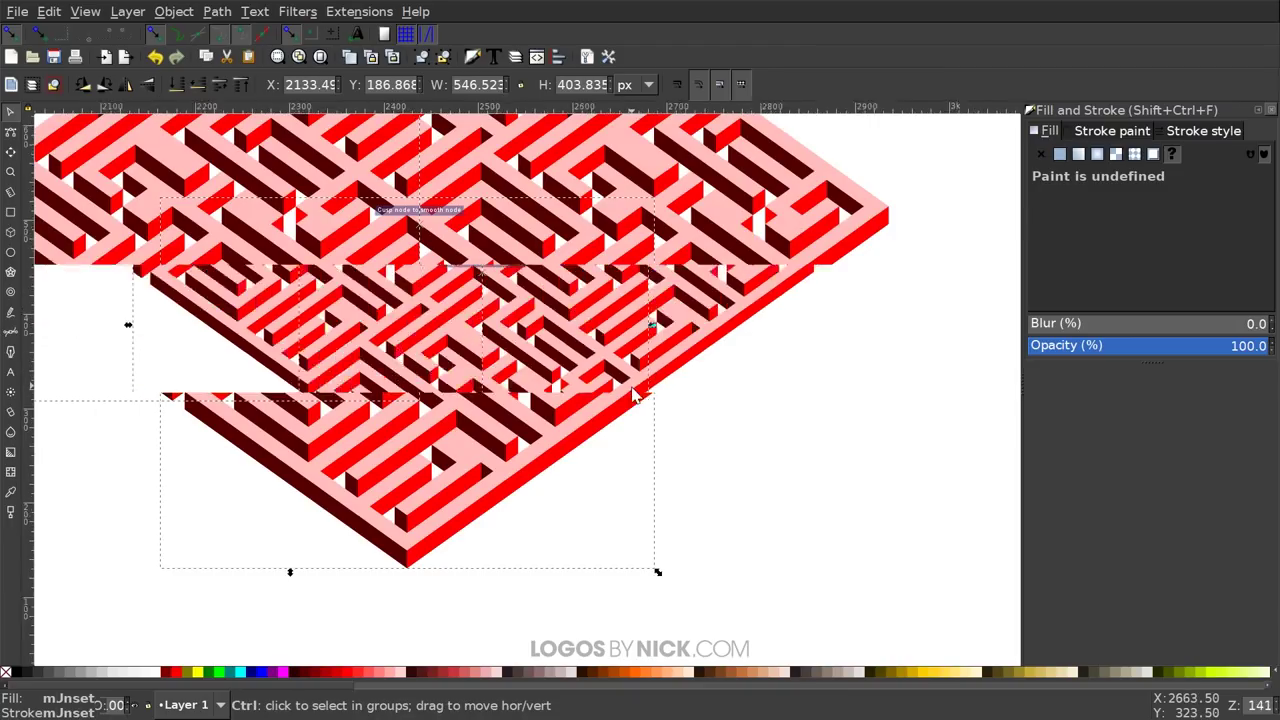
Select all four tiles, duplicate them and snap the copies along the lower-right edge at about X 2568, Y -5 px
{"action": "scroll", "coordinate": [648, 388], "scroll_direction": "down", "scroll_amount": 3}
{"action": "left_click", "coordinate": [829, 551]}
{"action": "left_click_drag", "start_coordinate": [847, 545], "coordinate": [372, 133]}
{"action": "left_click_drag", "start_coordinate": [402, 313], "coordinate": [628, 392]}
{"action": "scroll", "coordinate": [593, 430], "scroll_direction": "up", "scroll_amount": 3, "text": "ctrl"}
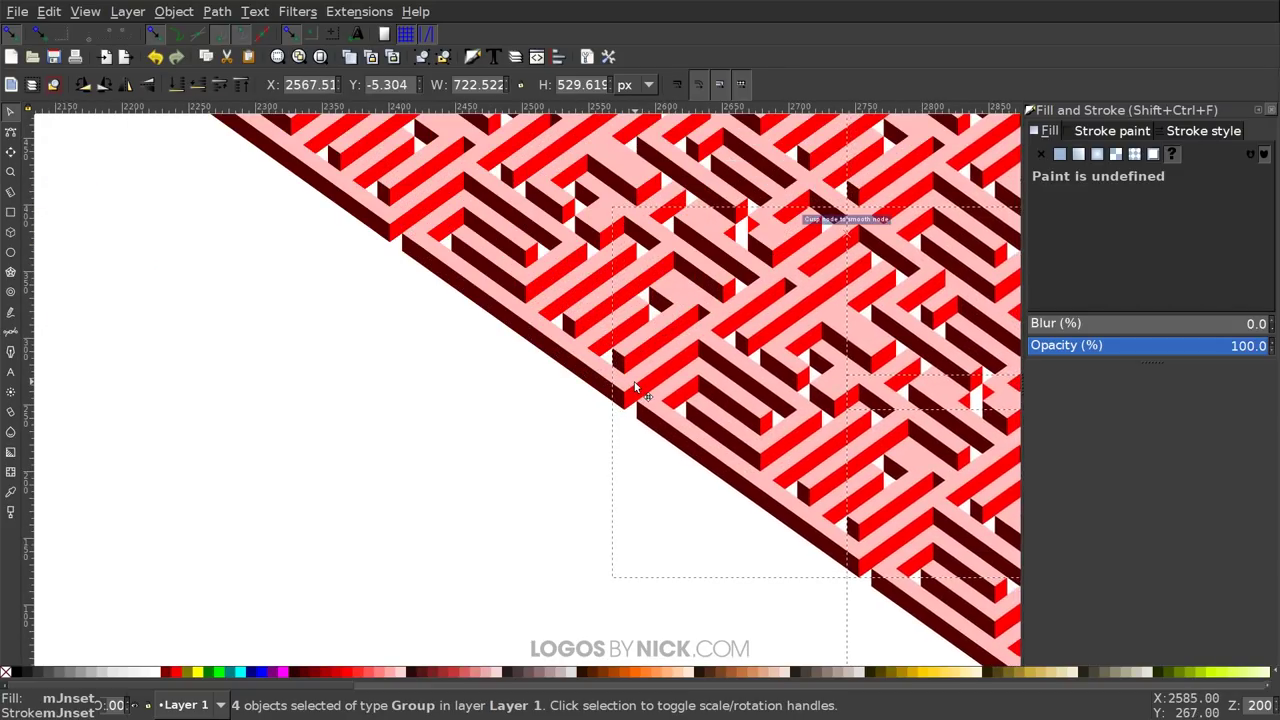
Duplicate all eight tiles, snap the copies along the lower-left edge to complete a four-by-four maze diamond, and group the copies
{"action": "scroll", "coordinate": [640, 395], "scroll_direction": "down", "scroll_amount": 5, "text": "ctrl"}
{"action": "left_click_drag", "start_coordinate": [908, 523], "coordinate": [490, 166]}
{"action": "left_click_drag", "start_coordinate": [688, 372], "coordinate": [767, 339]}
{"action": "left_click_drag", "start_coordinate": [871, 357], "coordinate": [794, 420]}
{"action": "scroll", "coordinate": [678, 460], "scroll_direction": "up", "scroll_amount": 4, "text": "ctrl"}
{"action": "left_click_drag", "start_coordinate": [667, 452], "coordinate": [776, 433]}
{"action": "key", "text": "ctrl+g"}
{"action": "left_click", "coordinate": [791, 440]}
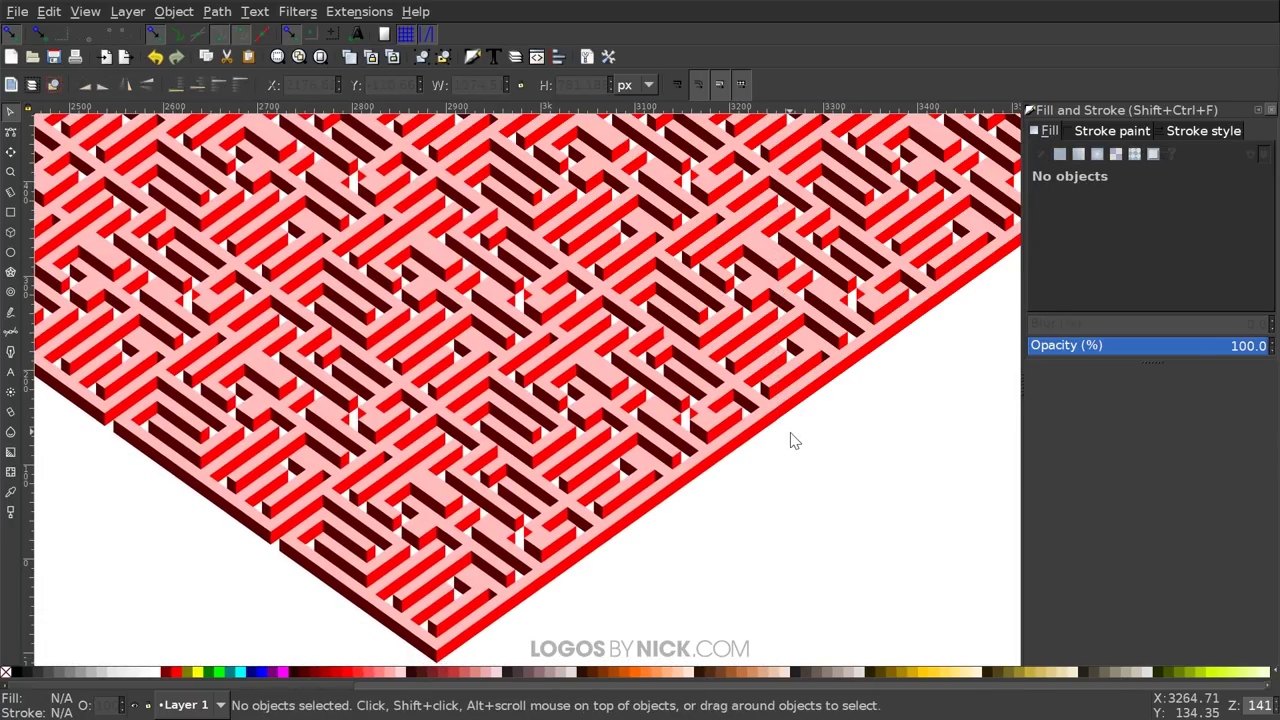
{"action": "scroll", "coordinate": [791, 440], "scroll_direction": "down", "scroll_amount": 4}
{"action": "left_click_drag", "start_coordinate": [627, 386], "coordinate": [703, 319]}
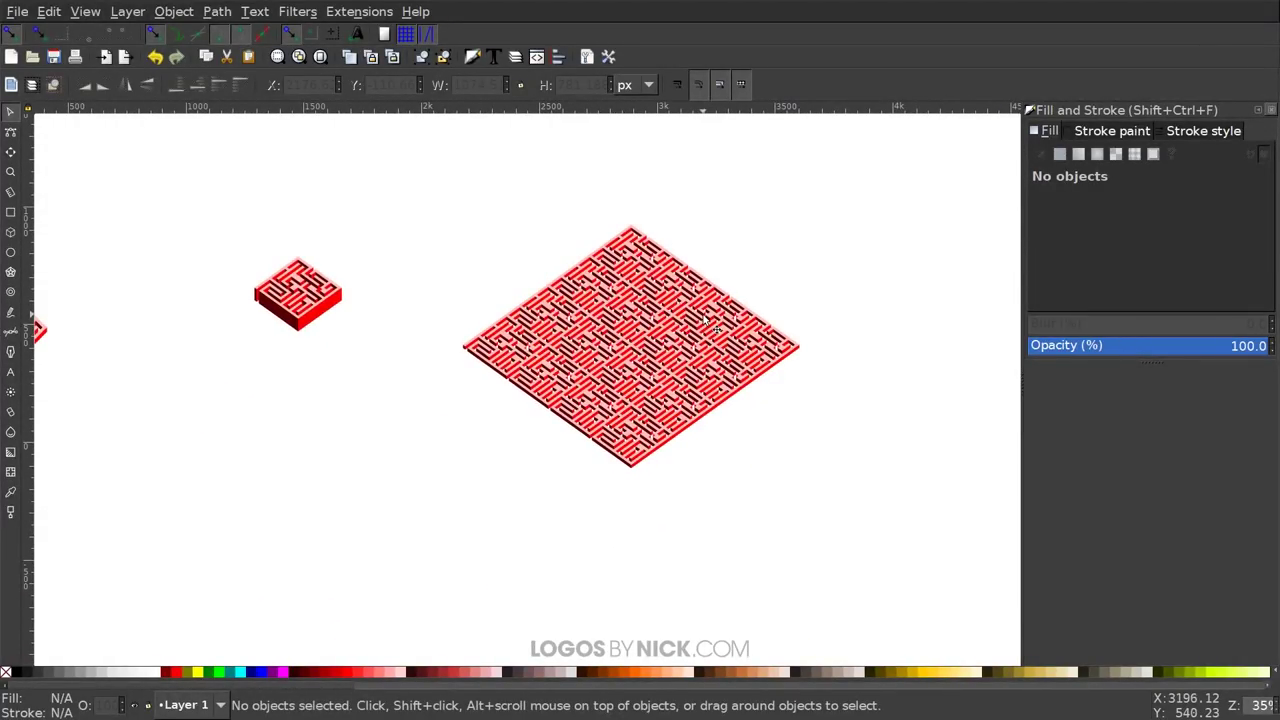
{"action": "left_click_drag", "start_coordinate": [600, 336], "coordinate": [651, 384]}
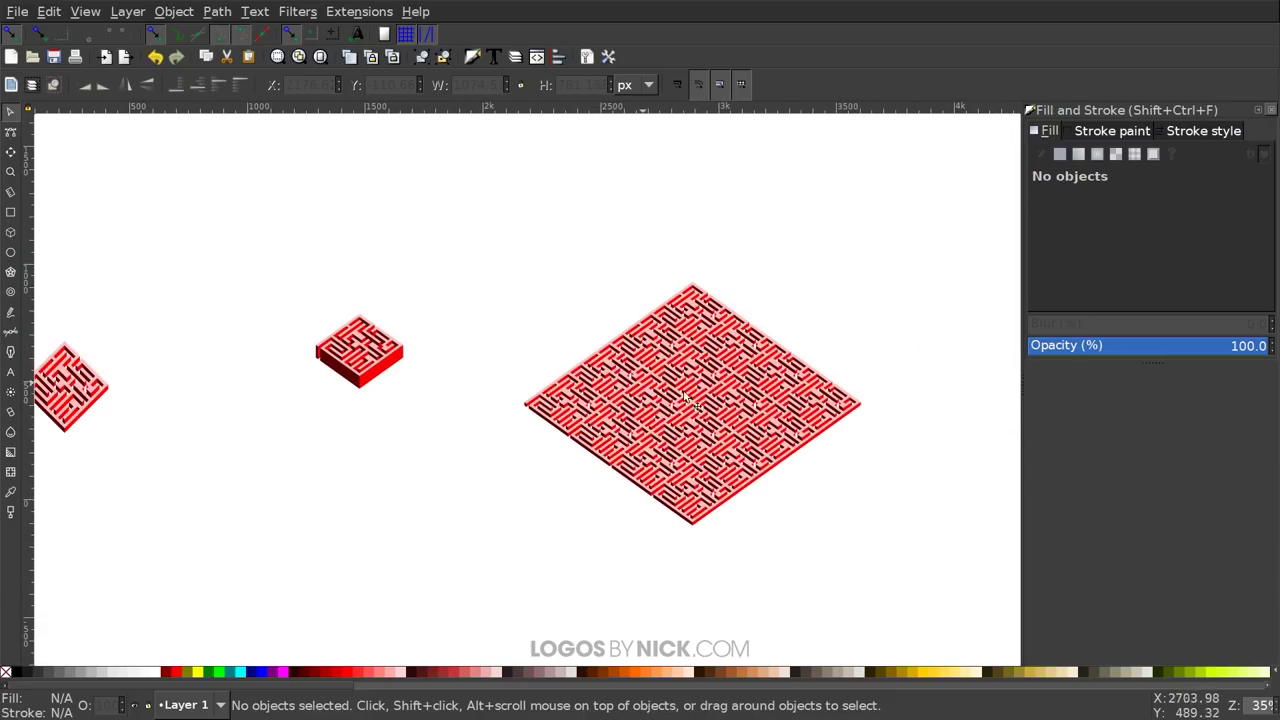
{"action": "key", "text": "ctrl+Left"}
{"action": "key", "text": "ctrl+Down"}
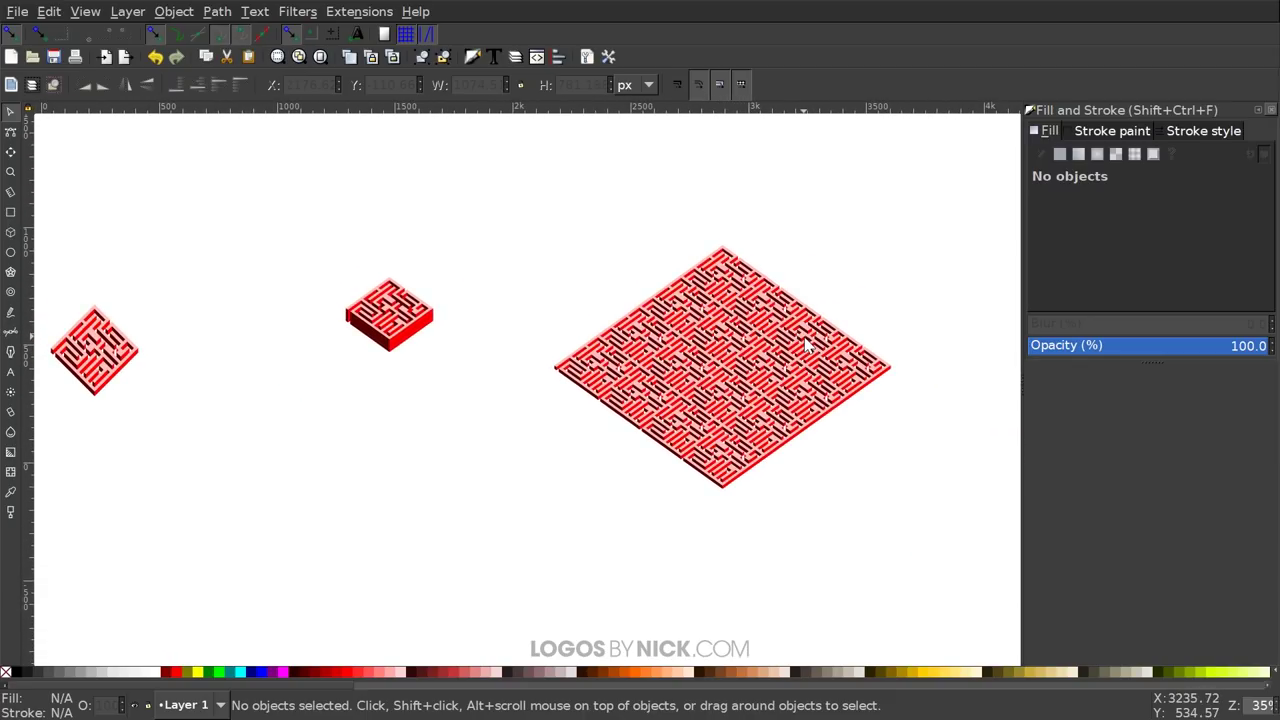